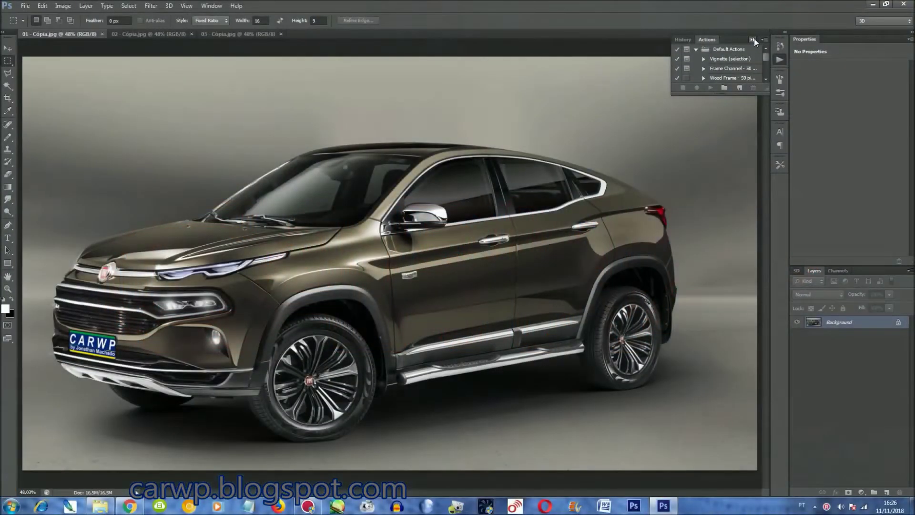
Collapse the History panel, switch to the grey concept SUV document and zoom in.
{"action": "left_click", "coordinate": [754, 38]}
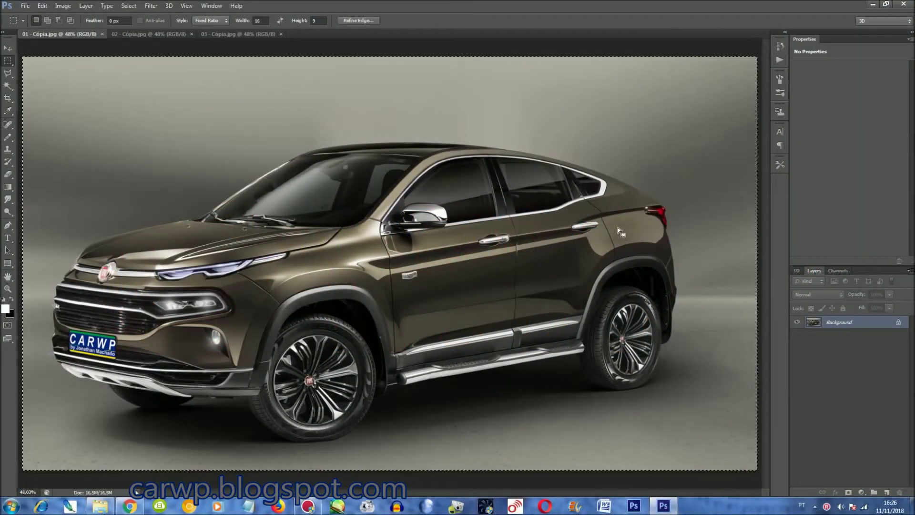
{"action": "left_click", "coordinate": [141, 33]}
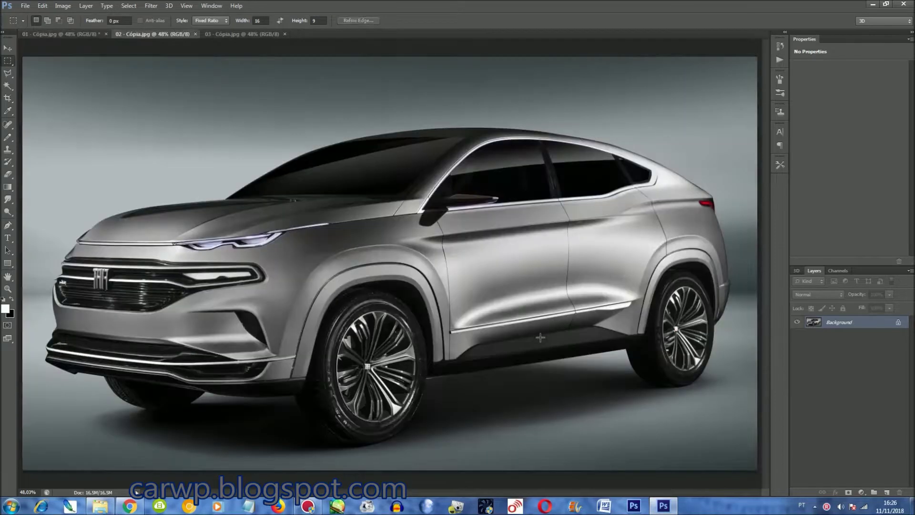
{"action": "key", "text": "ctrl+plus"}
{"action": "key", "text": "ctrl+plus"}
{"action": "key", "text": "ctrl+plus"}
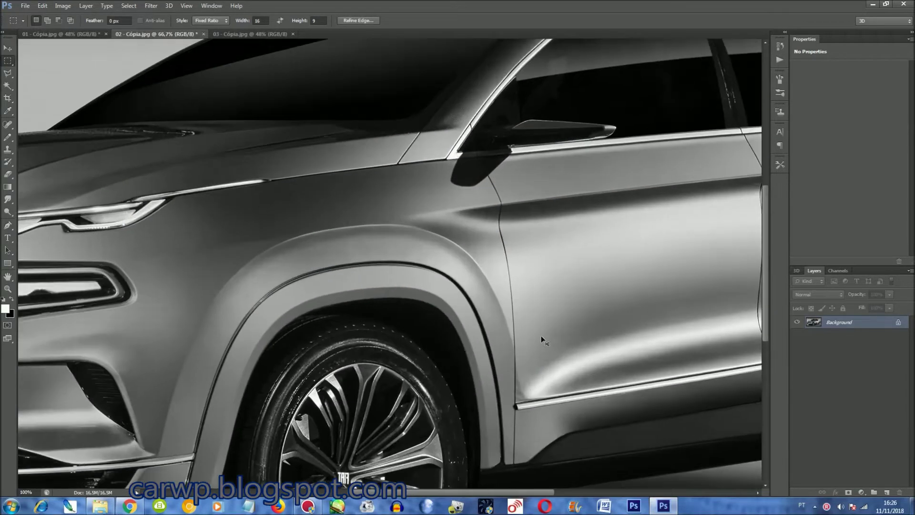
{"action": "left_click_drag", "start_coordinate": [766, 270], "coordinate": [765, 219]}
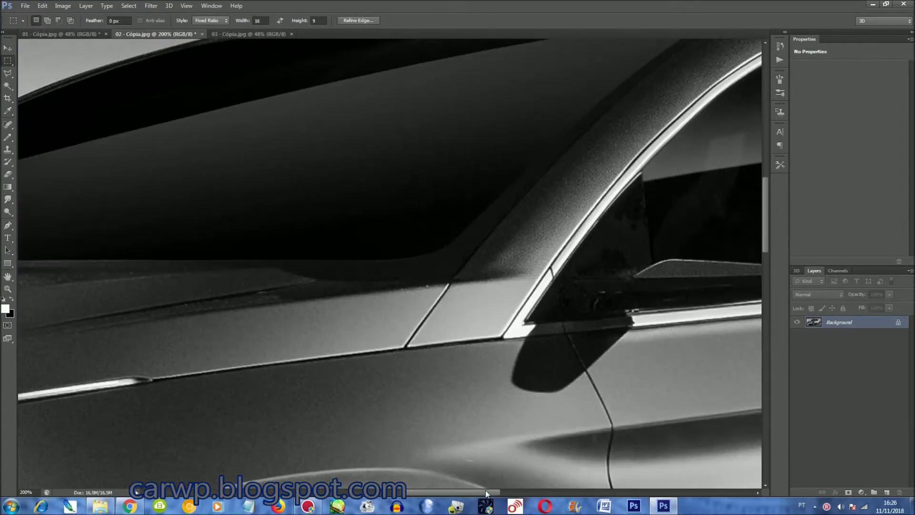
Start a Polygonal Lasso outline at the hood where it meets the windshield.
{"action": "scroll", "coordinate": [486, 493], "scroll_direction": "left", "scroll_amount": 3}
{"action": "key", "text": "l"}
{"action": "left_click", "coordinate": [724, 339]}
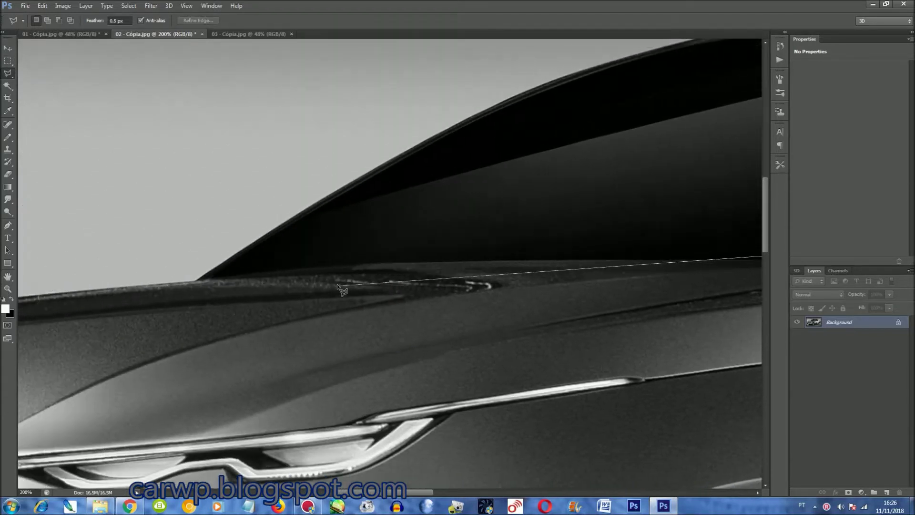
Trace lasso points along the hood edge and front trim, then close the outline into a selection.
{"action": "left_click", "coordinate": [336, 292]}
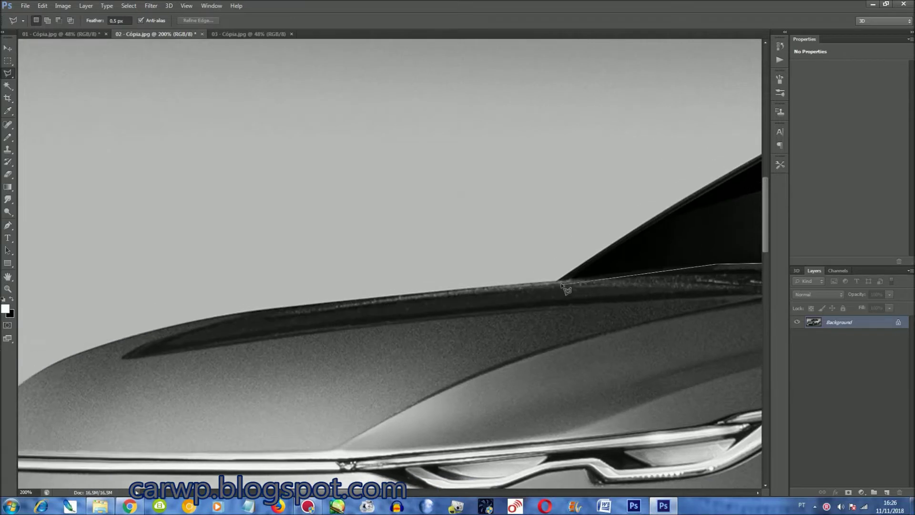
{"action": "left_click", "coordinate": [558, 281]}
{"action": "scroll", "coordinate": [559, 281], "scroll_direction": "up", "scroll_amount": 1}
{"action": "left_click", "coordinate": [337, 312]}
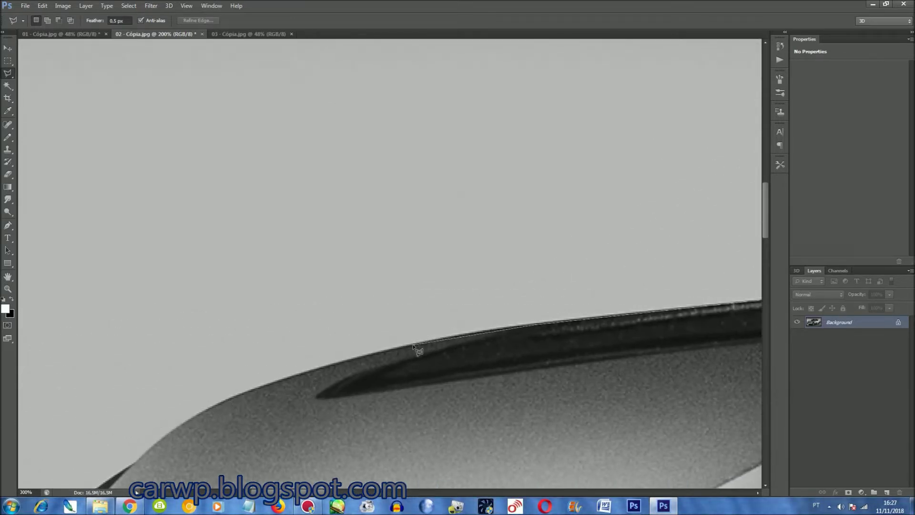
{"action": "left_click", "coordinate": [291, 377]}
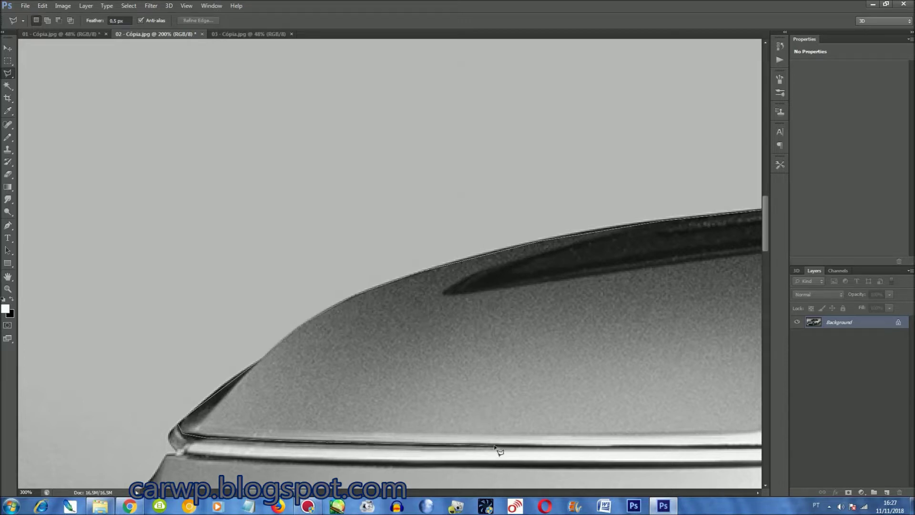
{"action": "left_click", "coordinate": [648, 445]}
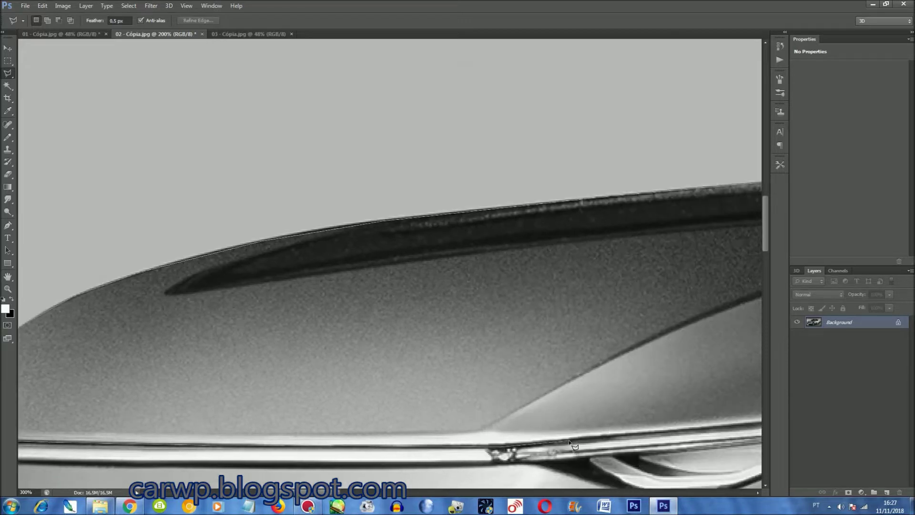
{"action": "left_click_drag", "start_coordinate": [574, 445], "coordinate": [398, 449]}
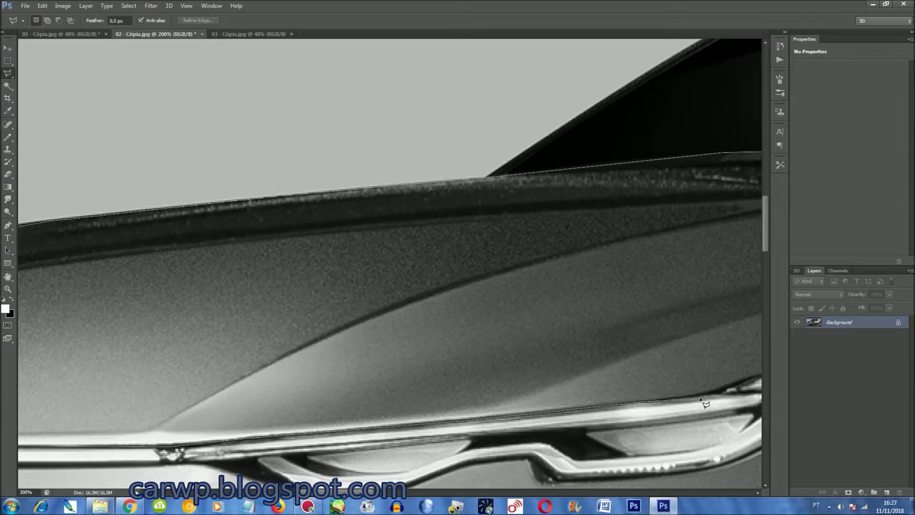
{"action": "left_click_drag", "start_coordinate": [704, 403], "coordinate": [557, 334]}
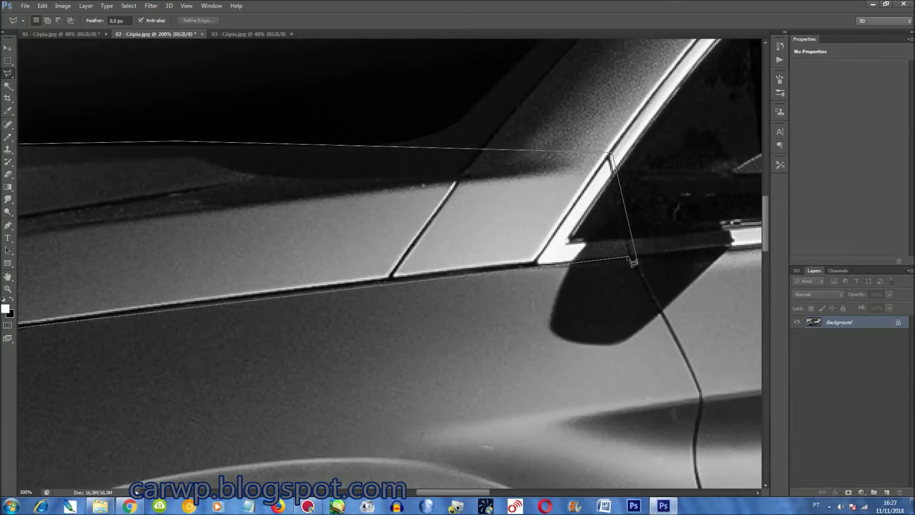
{"action": "double_click", "coordinate": [628, 258]}
Save the hood selection as a channel named 'Capô'.
{"action": "right_click", "coordinate": [634, 263]}
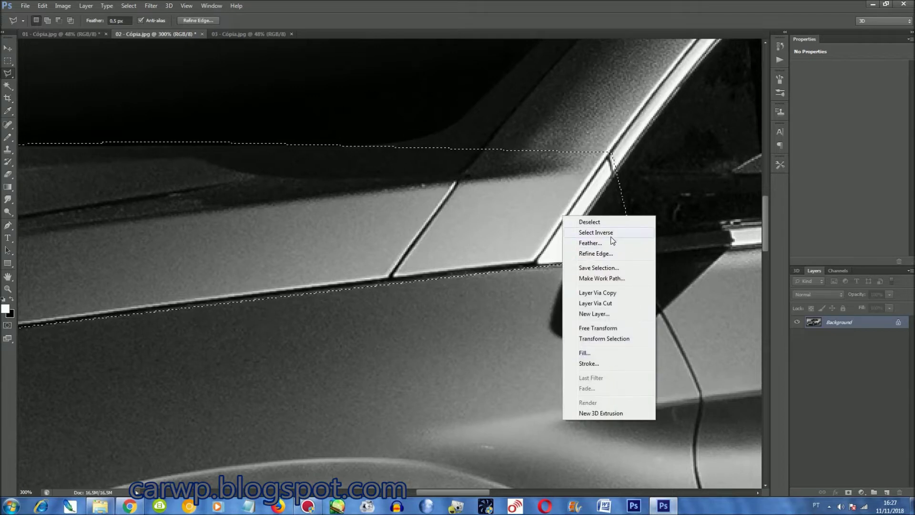
{"action": "left_click", "coordinate": [598, 268]}
{"action": "type", "text": "CapÔ"}
{"action": "key", "text": "BackSpace"}
{"action": "type", "text": "ó"}
{"action": "key", "text": "BackSpace"}
{"action": "type", "text": "ô"}
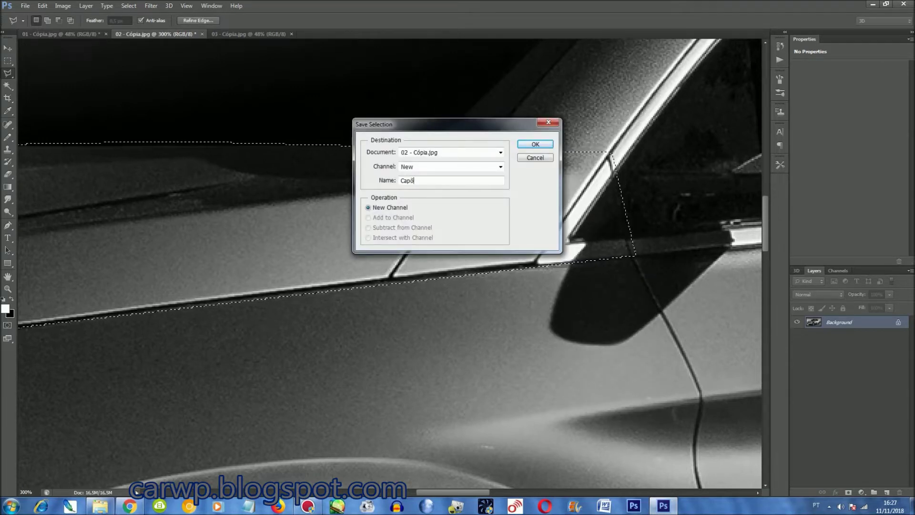
{"action": "key", "text": "Return"}
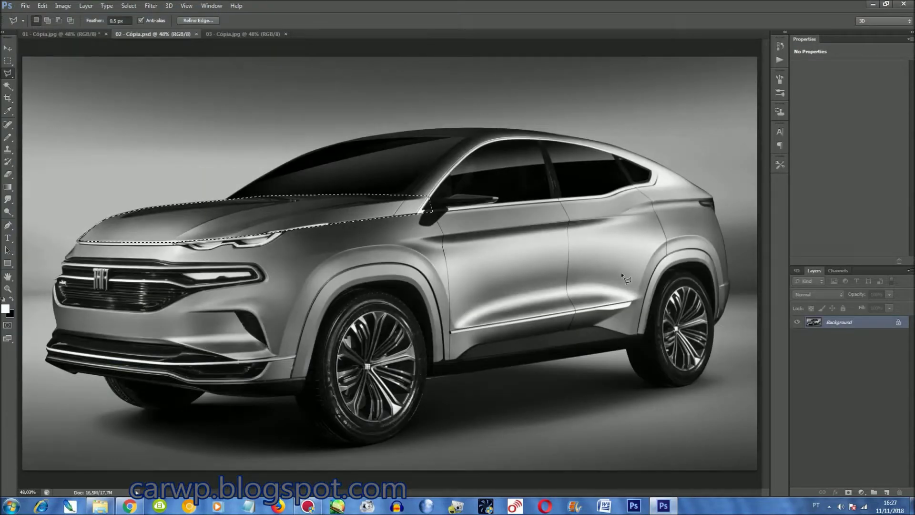
Copy the hood into the Toro photo as a new layer and move it over the hood.
{"action": "key", "text": "ctrl+c"}
{"action": "key", "text": "ctrl+shift+Tab"}
{"action": "key", "text": "ctrl+v"}
{"action": "key", "text": "ctrl+t"}
{"action": "mouse_move", "coordinate": [373, 268]}
{"action": "left_mouse_down"}
{"action": "mouse_move", "coordinate": [241, 211]}
{"action": "mouse_move", "coordinate": [224, 245]}
{"action": "left_mouse_up"}
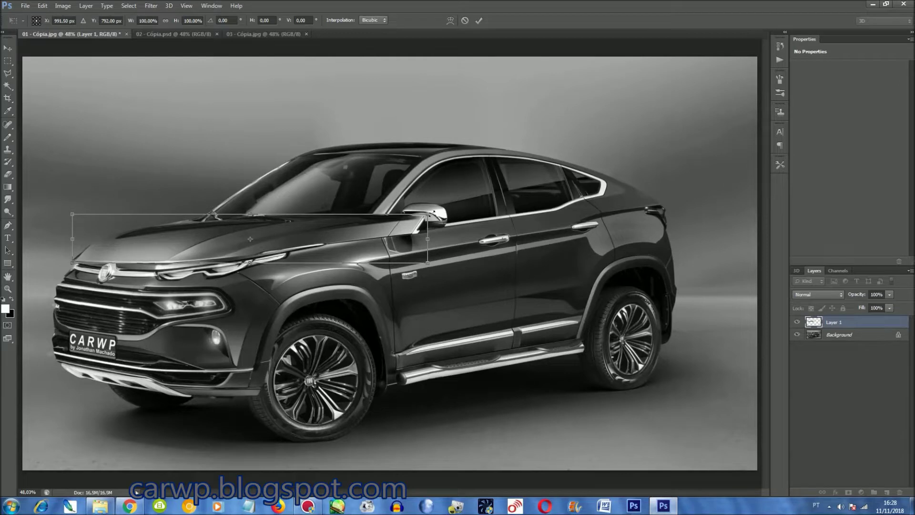
Scale the pasted hood to about 88% and skew it to align its rear corner.
{"action": "left_click_drag", "start_coordinate": [432, 213], "coordinate": [390, 220]}
{"action": "key", "text": "ctrl+plus"}
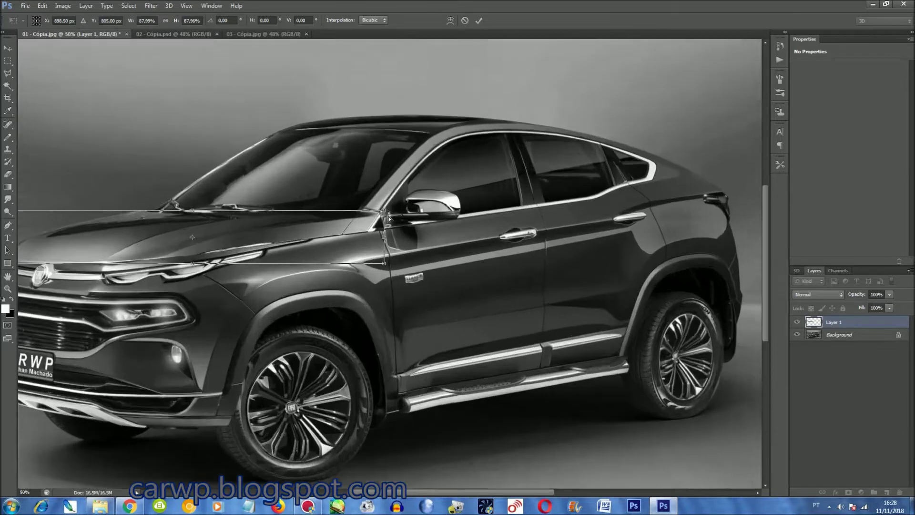
{"action": "key", "text": "ctrl+plus"}
{"action": "key", "text": "ctrl+plus"}
{"action": "key", "text": "ctrl+plus"}
{"action": "key", "text": "ctrl+plus"}
{"action": "key", "text": "ctrl+plus"}
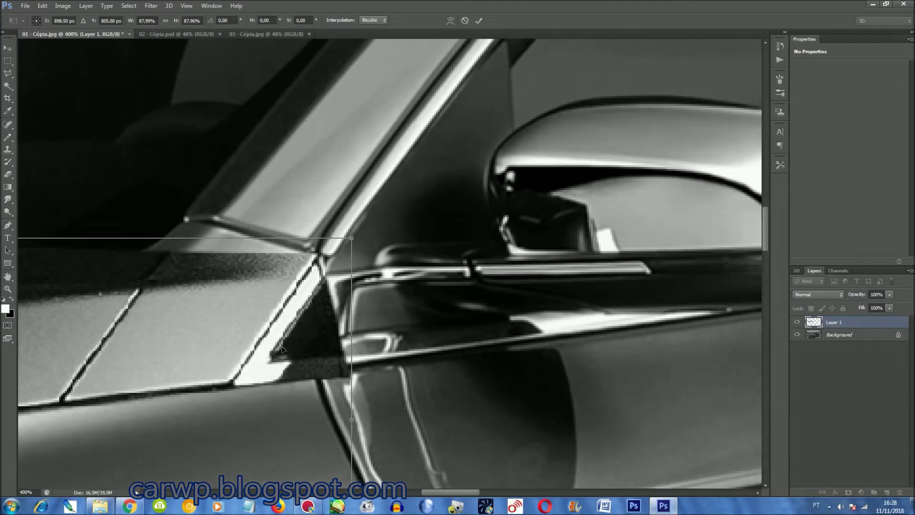
{"action": "mouse_move", "coordinate": [351, 238]}
{"action": "left_mouse_down"}
{"action": "mouse_move", "coordinate": [305, 246]}
{"action": "mouse_move", "coordinate": [336, 247]}
{"action": "mouse_move", "coordinate": [341, 237]}
{"action": "left_mouse_up"}
{"action": "right_click", "coordinate": [270, 293]}
{"action": "left_click", "coordinate": [304, 336]}
{"action": "left_click_drag", "start_coordinate": [341, 327], "coordinate": [341, 313]}
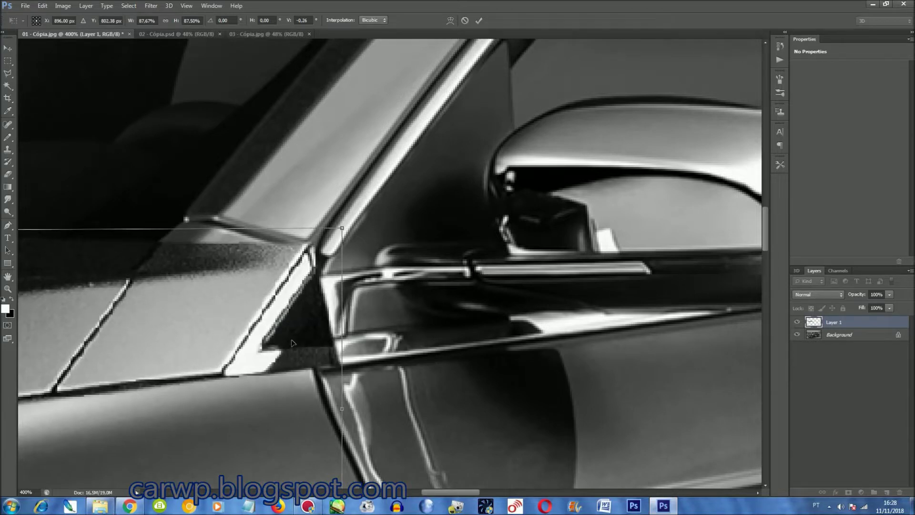
{"action": "key", "text": "Return"}
Narrow the hood from its front edge and skew the front edge slightly down.
{"action": "key", "text": "ctrl+0"}
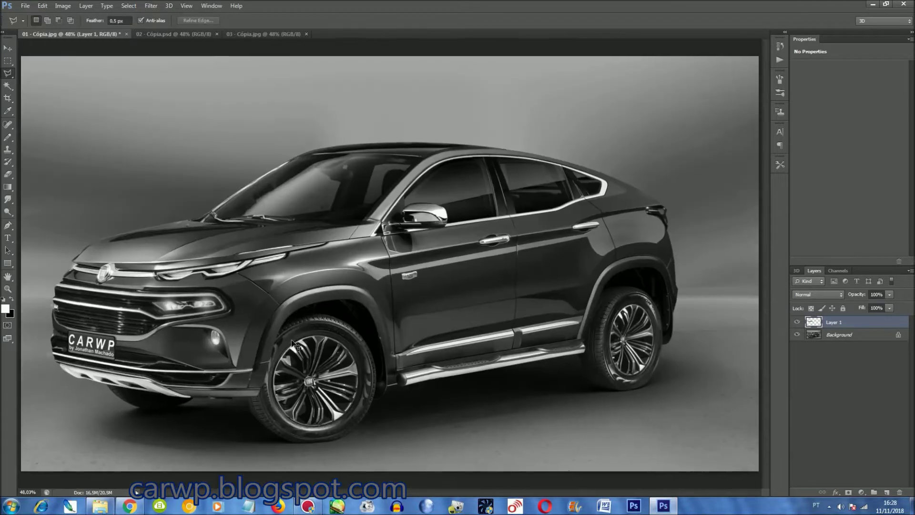
{"action": "key", "text": "ctrl+plus"}
{"action": "key", "text": "ctrl+plus"}
{"action": "key", "text": "ctrl+plus"}
{"action": "key", "text": "ctrl+plus"}
{"action": "scroll", "coordinate": [274, 415], "scroll_direction": "left", "scroll_amount": 5}
{"action": "scroll", "coordinate": [274, 414], "scroll_direction": "left", "scroll_amount": 5}
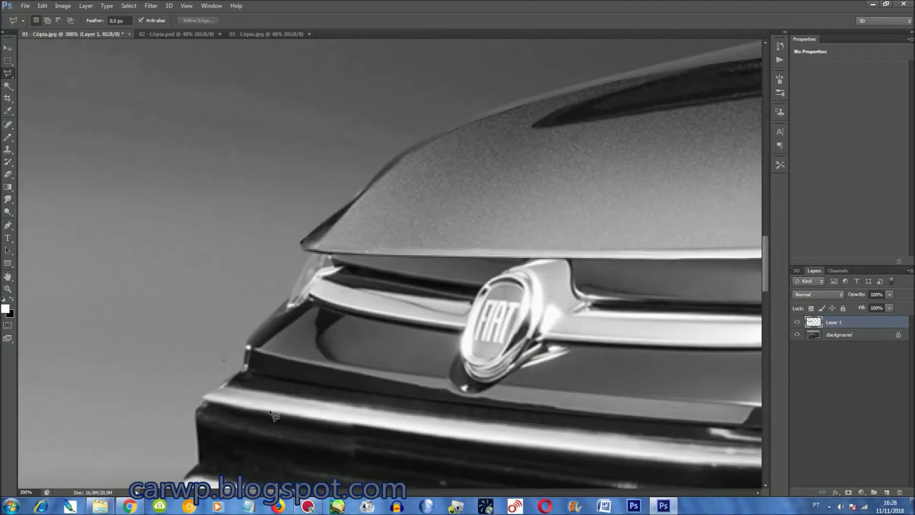
{"action": "key", "text": "ctrl+t"}
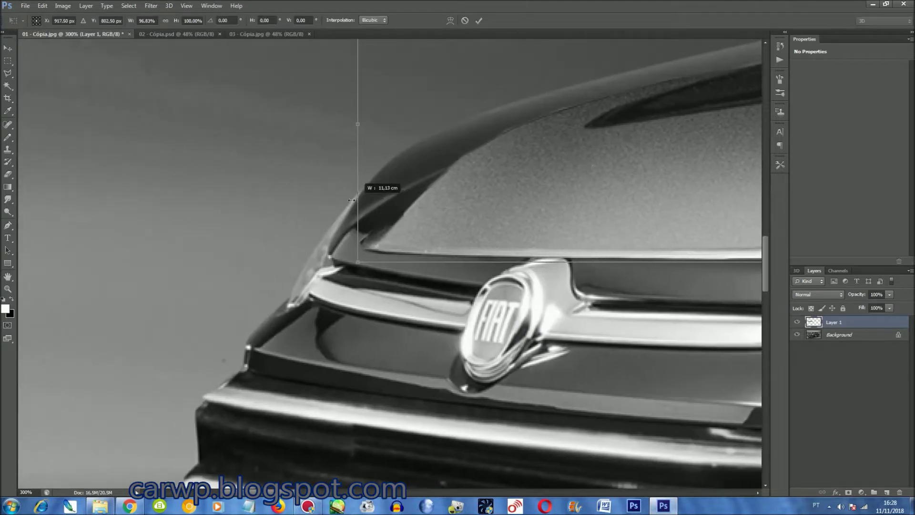
{"action": "left_click_drag", "start_coordinate": [295, 209], "coordinate": [313, 205]}
{"action": "right_click", "coordinate": [389, 139]}
{"action": "left_click", "coordinate": [402, 186]}
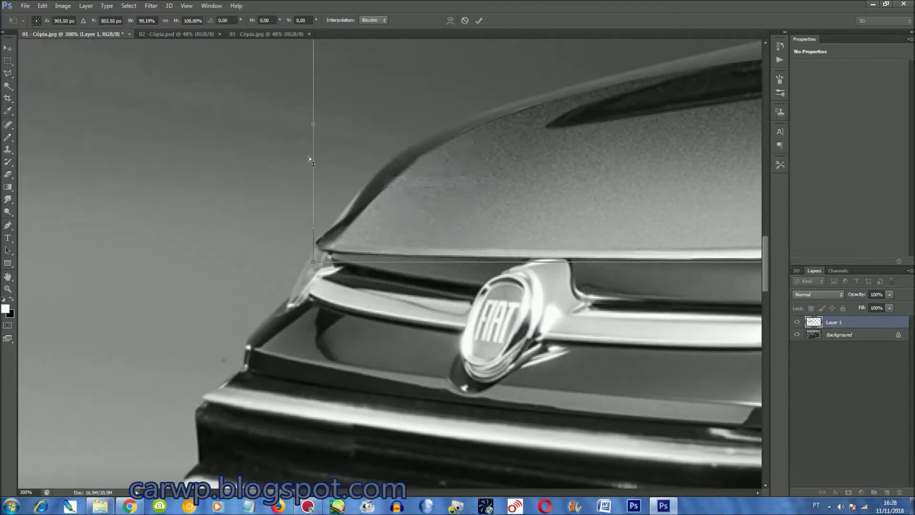
{"action": "left_click_drag", "start_coordinate": [311, 147], "coordinate": [313, 153]}
{"action": "key", "text": "Return"}
Zoom in on the door and mirror area and begin another transform of the hood layer.
{"action": "key", "text": "ctrl+0"}
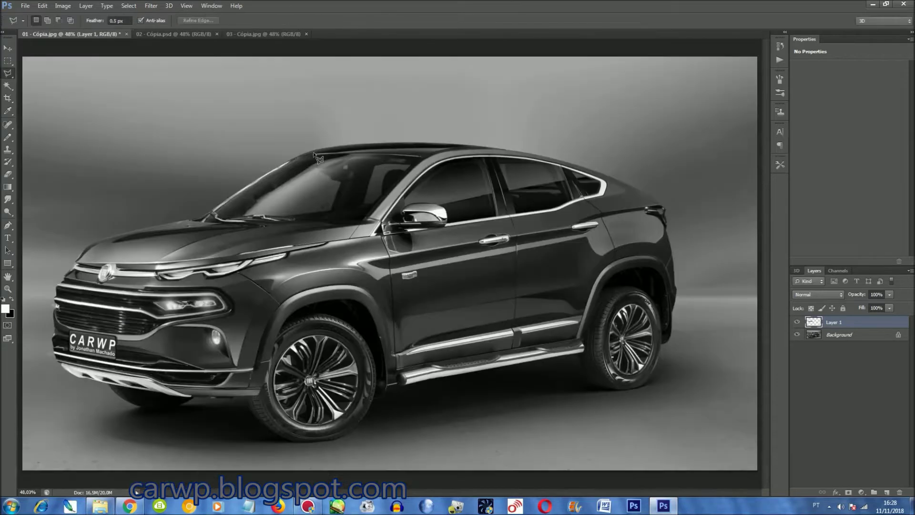
{"action": "key", "text": "ctrl+1"}
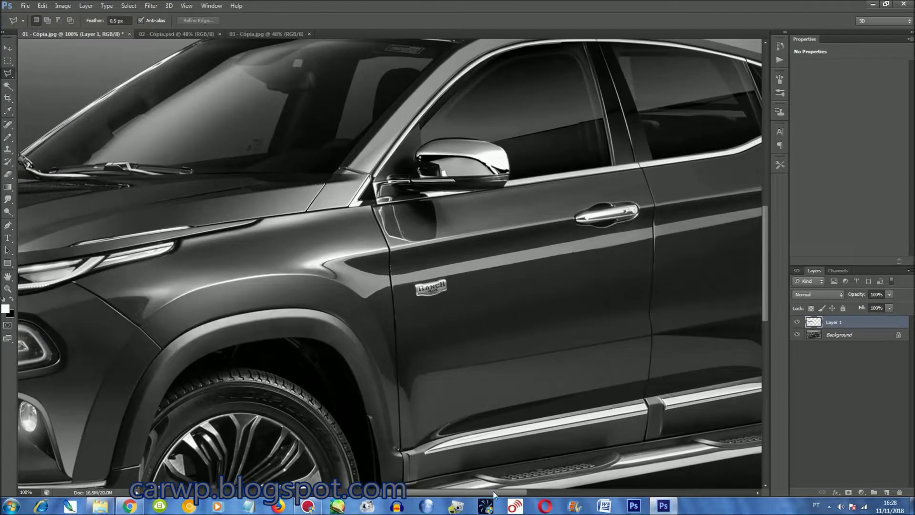
{"action": "left_click_drag", "start_coordinate": [494, 493], "coordinate": [400, 494]}
{"action": "key", "text": "ctrl+t"}
Apply perspective and skew to adjust the hood's lower edge on Layer 1.
{"action": "right_click", "coordinate": [627, 193]}
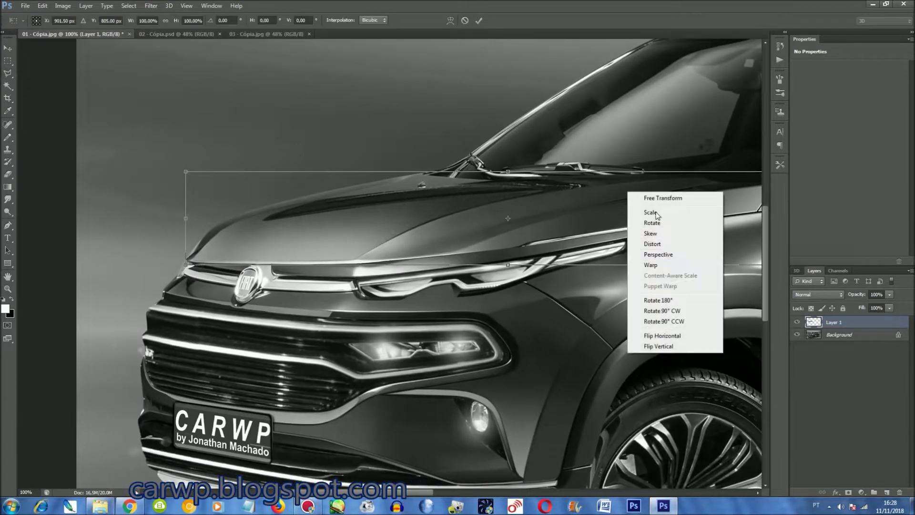
{"action": "left_click", "coordinate": [665, 254]}
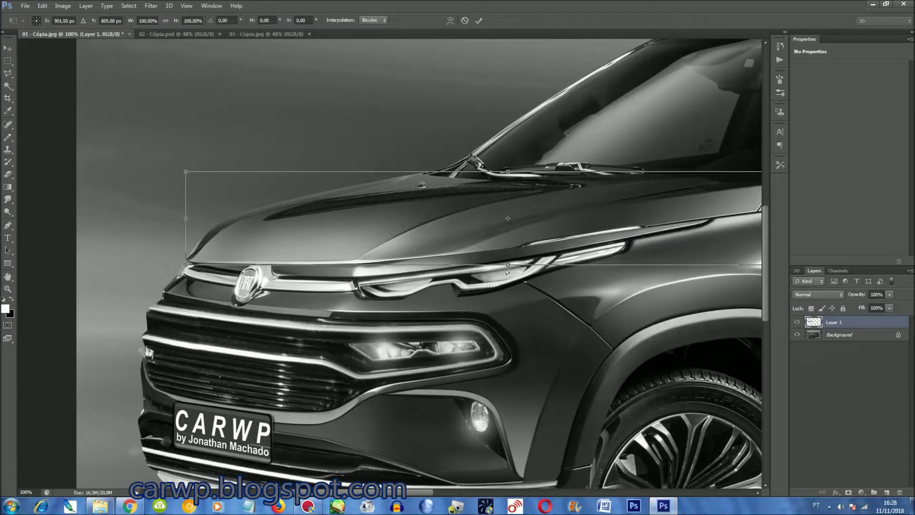
{"action": "right_click", "coordinate": [482, 173]}
{"action": "left_click", "coordinate": [496, 239]}
{"action": "left_click_drag", "start_coordinate": [508, 268], "coordinate": [509, 271]}
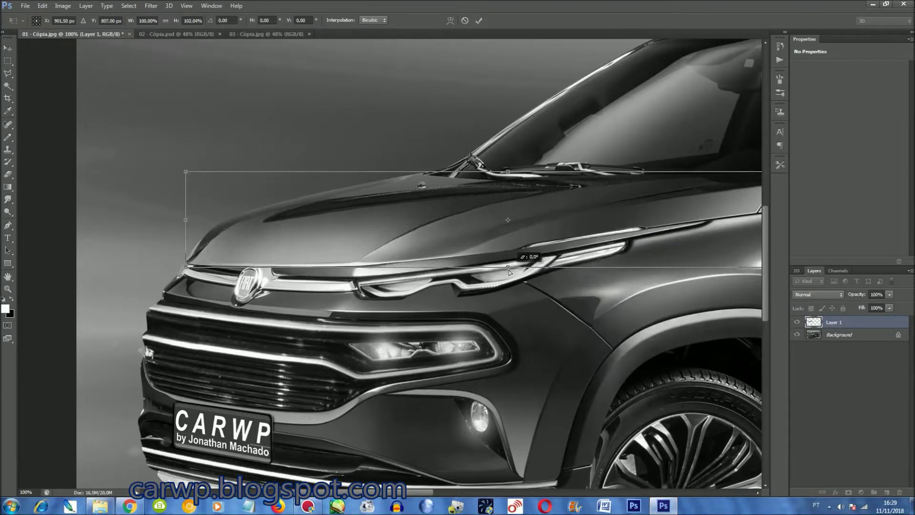
Warp the hood to follow the front trim and grille, raising its left corner.
{"action": "right_click", "coordinate": [560, 181]}
{"action": "left_click", "coordinate": [594, 284]}
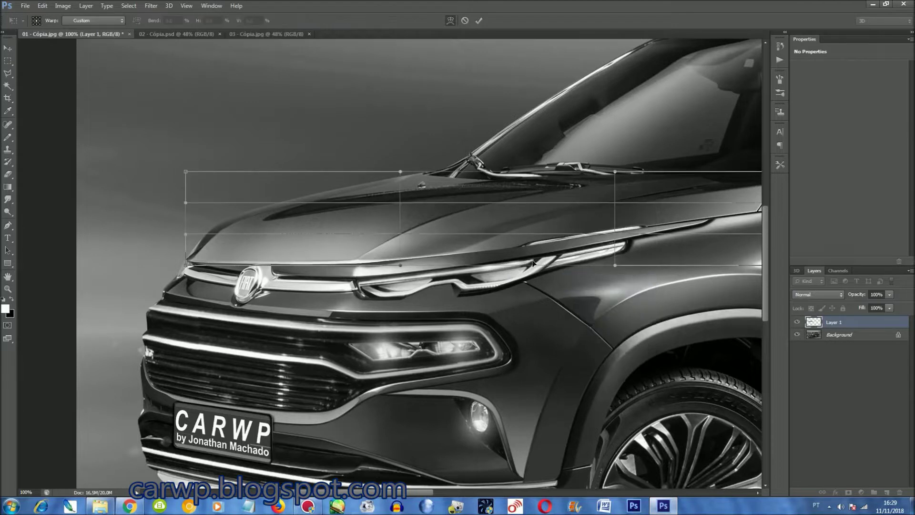
{"action": "mouse_move", "coordinate": [526, 255]}
{"action": "left_mouse_down"}
{"action": "mouse_move", "coordinate": [340, 275]}
{"action": "mouse_move", "coordinate": [356, 273]}
{"action": "left_mouse_up"}
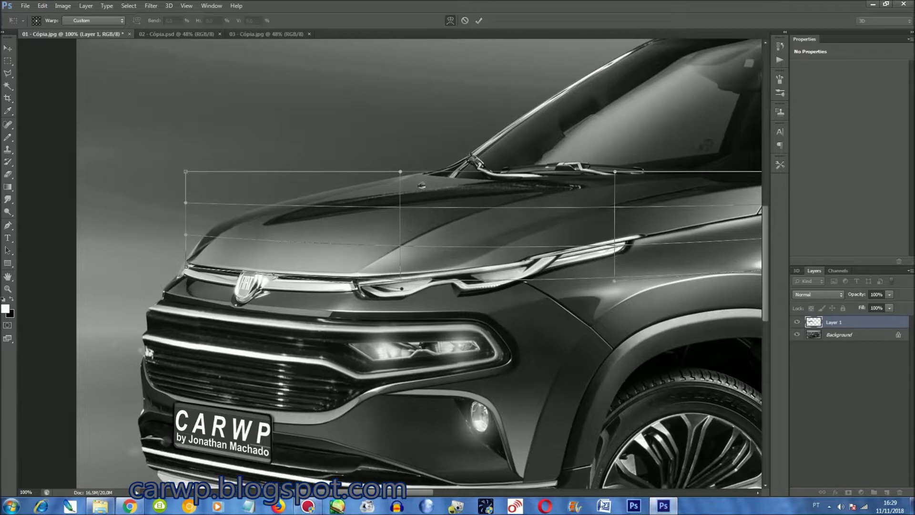
{"action": "left_click_drag", "start_coordinate": [420, 491], "coordinate": [465, 490]}
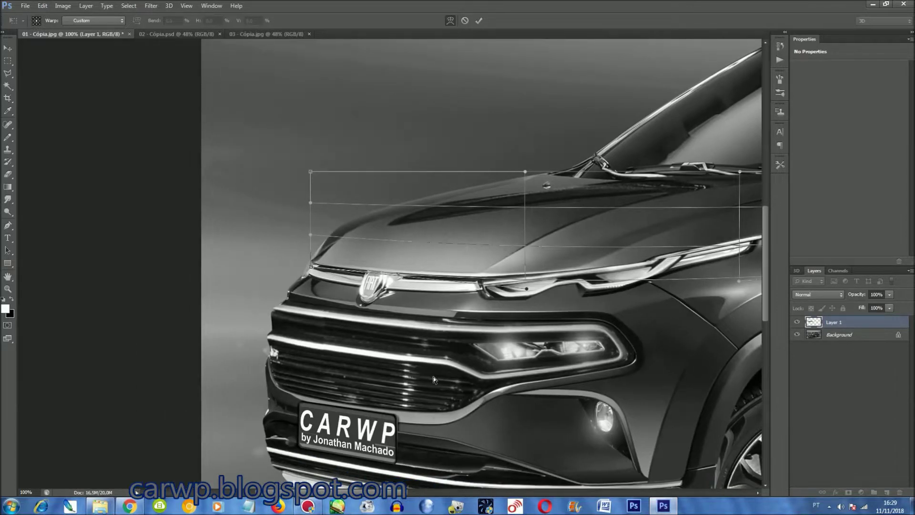
{"action": "key", "text": "ctrl+plus"}
{"action": "key", "text": "ctrl+plus"}
{"action": "left_click_drag", "start_coordinate": [433, 291], "coordinate": [427, 297]}
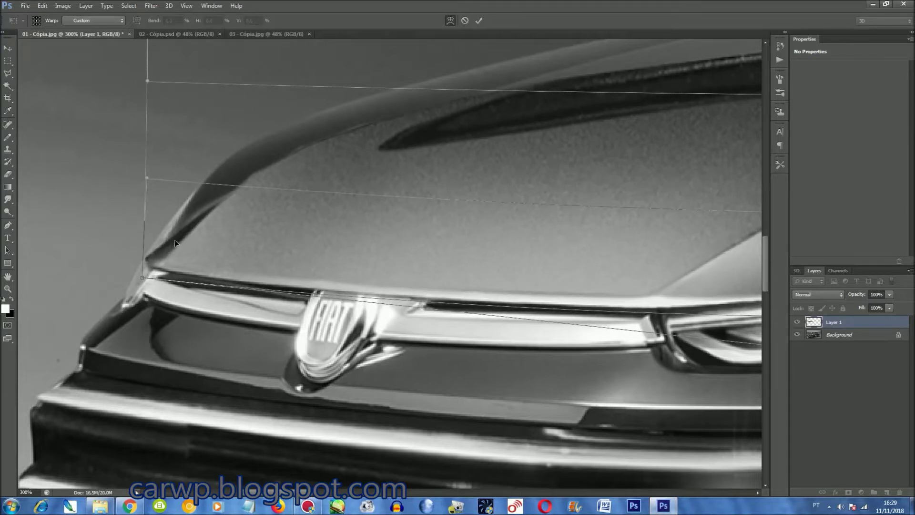
{"action": "left_click_drag", "start_coordinate": [174, 240], "coordinate": [184, 221]}
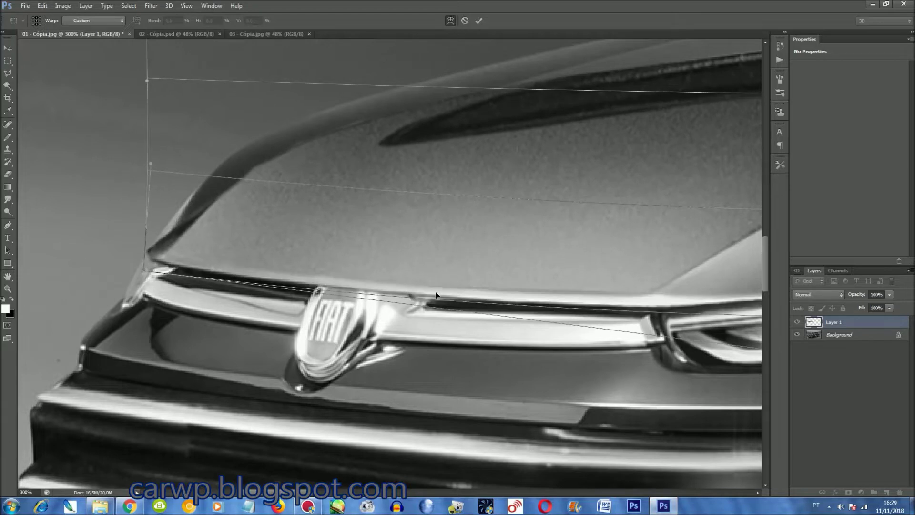
{"action": "scroll", "coordinate": [547, 241], "scroll_direction": "up", "scroll_amount": 2}
{"action": "scroll", "coordinate": [547, 241], "scroll_direction": "up", "scroll_amount": 2}
{"action": "key", "text": "ctrl+0"}
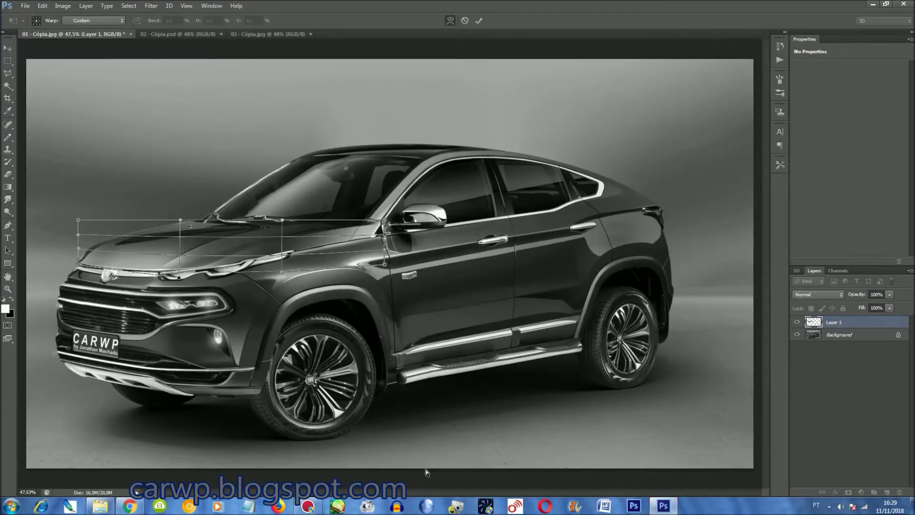
Apply the hood warp, then compare Layer 1 against the original near the front door.
{"action": "key", "text": "Return"}
{"action": "key", "text": "l"}
{"action": "key", "text": "ctrl+plus"}
{"action": "key", "text": "ctrl+plus"}
{"action": "key", "text": "ctrl+plus"}
{"action": "key", "text": "ctrl+plus"}
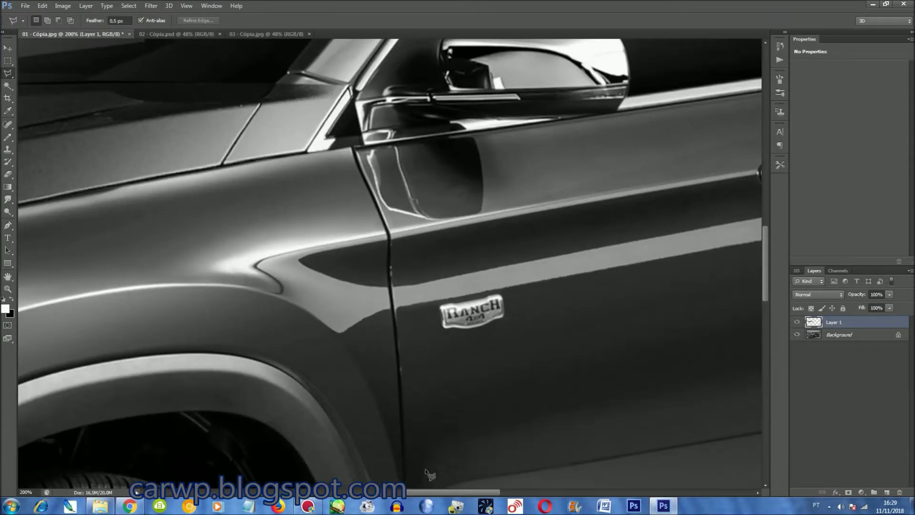
{"action": "left_click_drag", "start_coordinate": [491, 492], "coordinate": [438, 492]}
{"action": "left_click", "coordinate": [796, 323]}
{"action": "left_click", "coordinate": [796, 324]}
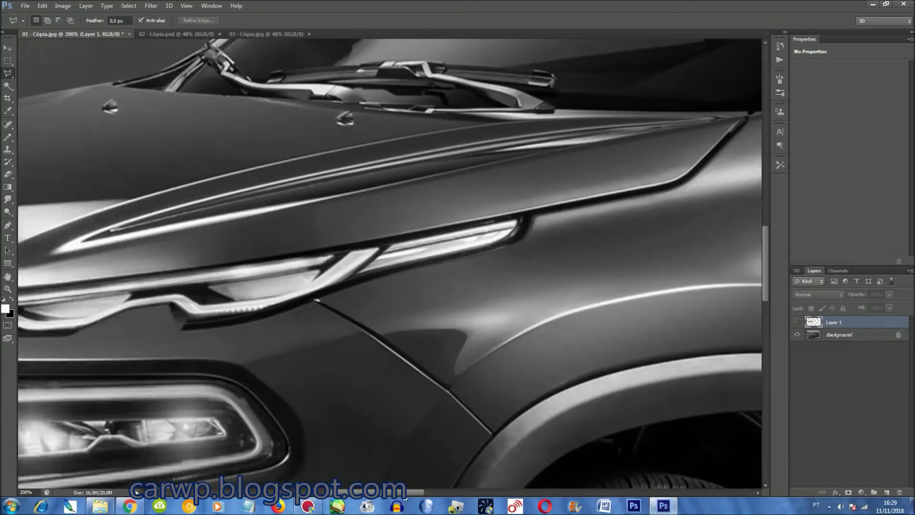
{"action": "scroll", "coordinate": [427, 457], "scroll_direction": "up", "scroll_amount": 5}
{"action": "scroll", "coordinate": [428, 457], "scroll_direction": "left", "scroll_amount": 5}
{"action": "left_click", "coordinate": [798, 322]}
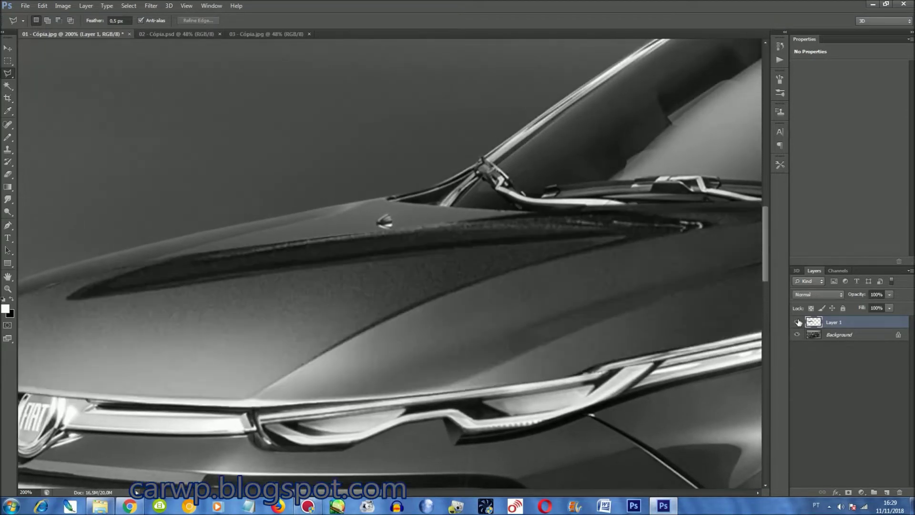
{"action": "left_click_drag", "start_coordinate": [354, 499], "coordinate": [429, 504]}
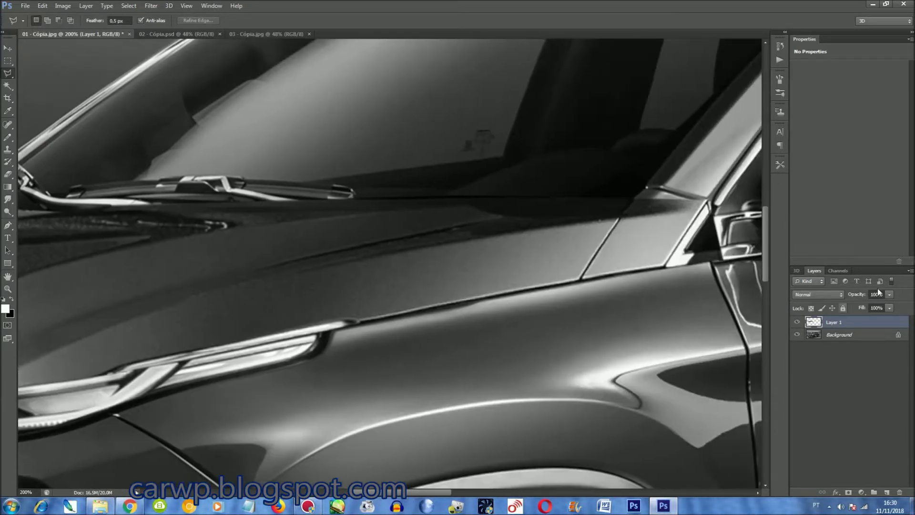
{"action": "left_click", "coordinate": [797, 322]}
{"action": "left_click", "coordinate": [798, 322]}
{"action": "left_click", "coordinate": [798, 322]}
Erase Layer 1's pixels inside a selection around the windshield pillar base.
{"action": "scroll", "coordinate": [683, 334], "scroll_direction": "down", "scroll_amount": 1}
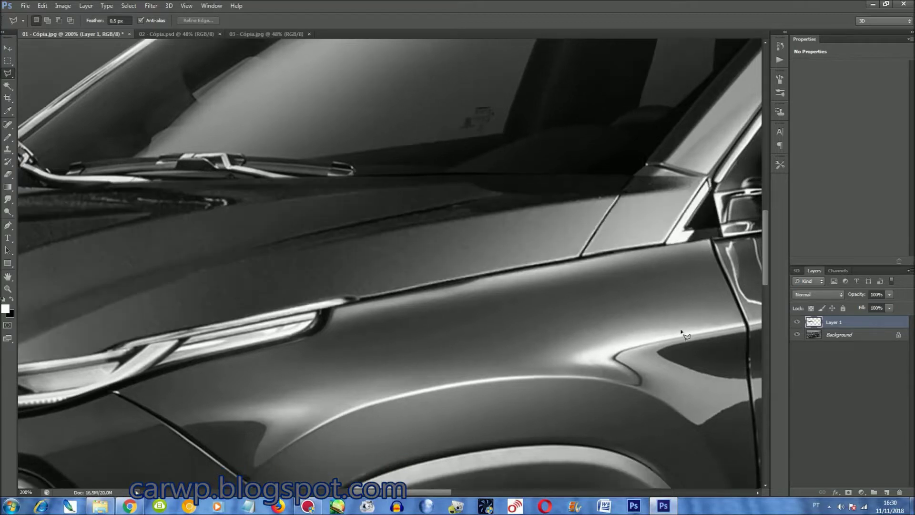
{"action": "scroll", "coordinate": [683, 333], "scroll_direction": "down", "scroll_amount": 1}
{"action": "scroll", "coordinate": [740, 329], "scroll_direction": "down", "scroll_amount": 1}
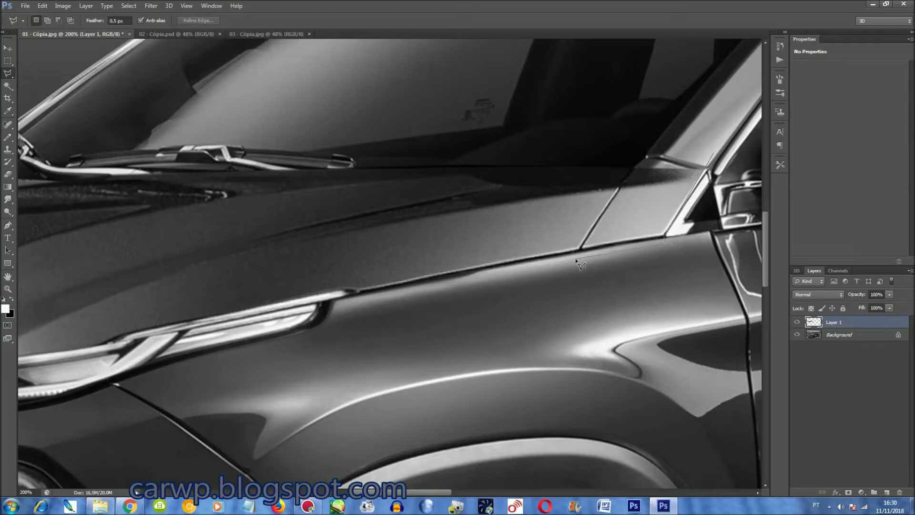
{"action": "left_click", "coordinate": [712, 146]}
{"action": "key", "text": "Delete"}
{"action": "key", "text": "ctrl+d"}
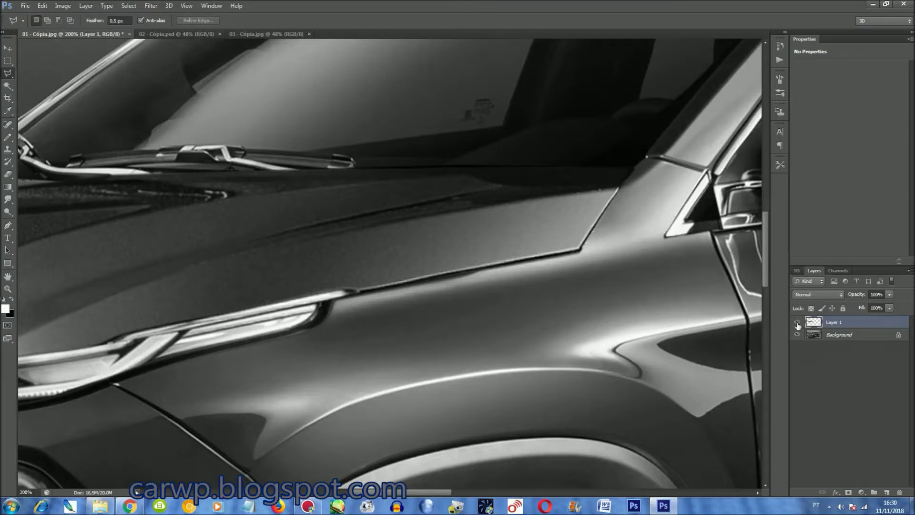
Hide Layer 1 and outline the fender area below the hood's rear corner.
{"action": "left_click", "coordinate": [797, 323]}
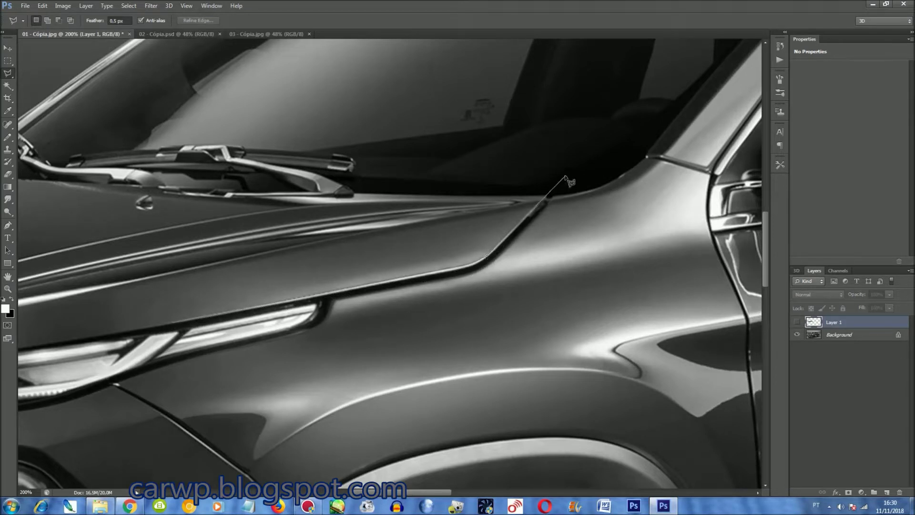
{"action": "left_click", "coordinate": [505, 340]}
{"action": "double_click", "coordinate": [184, 391]}
Drop the fender selection and outline Layer 1 along the headlight edge.
{"action": "left_click", "coordinate": [797, 322]}
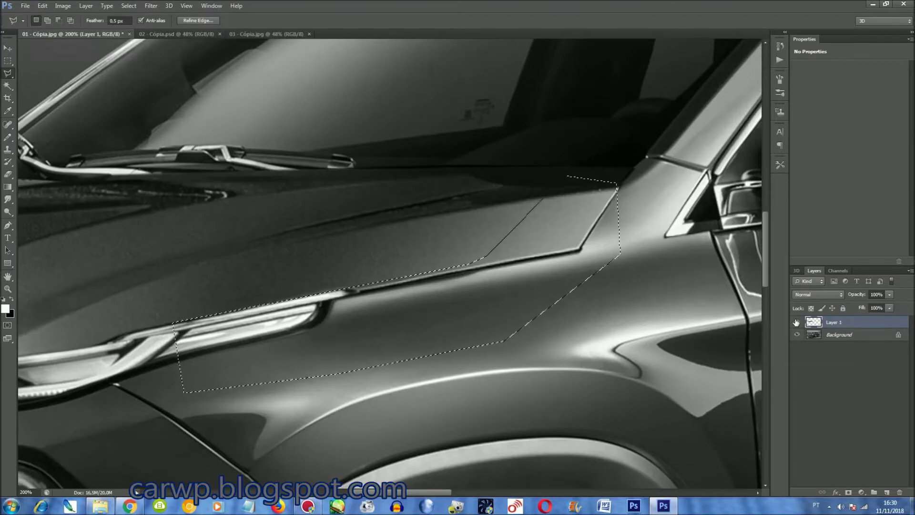
{"action": "key", "text": "ctrl+d"}
{"action": "scroll", "coordinate": [475, 490], "scroll_direction": "left", "scroll_amount": 5}
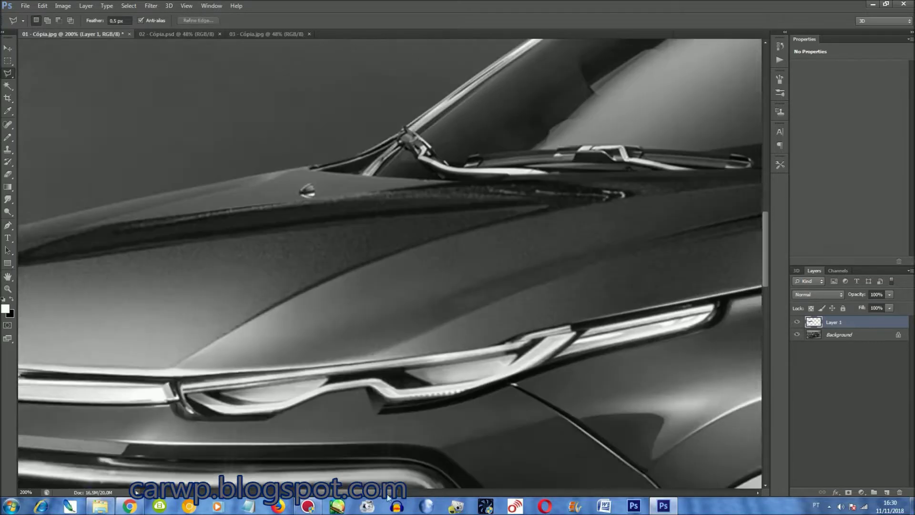
{"action": "left_click", "coordinate": [797, 323]}
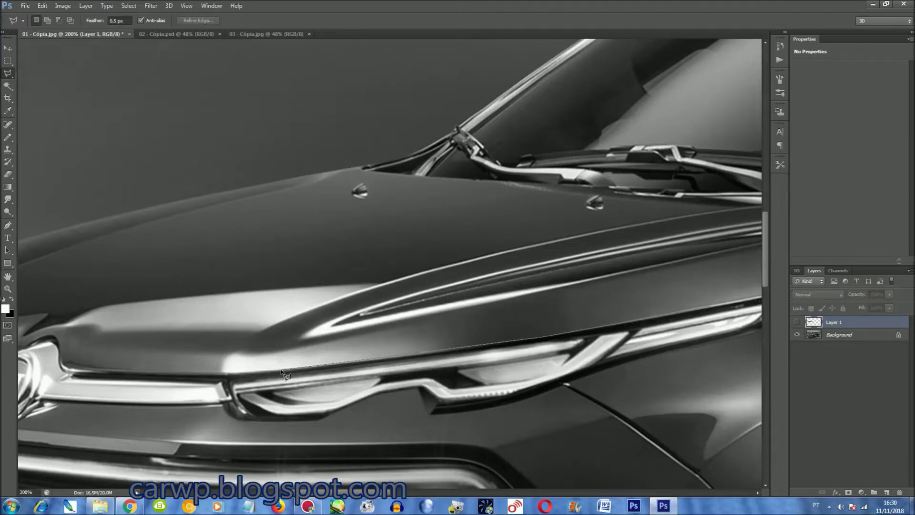
{"action": "scroll", "coordinate": [186, 390], "scroll_direction": "left", "scroll_amount": 3}
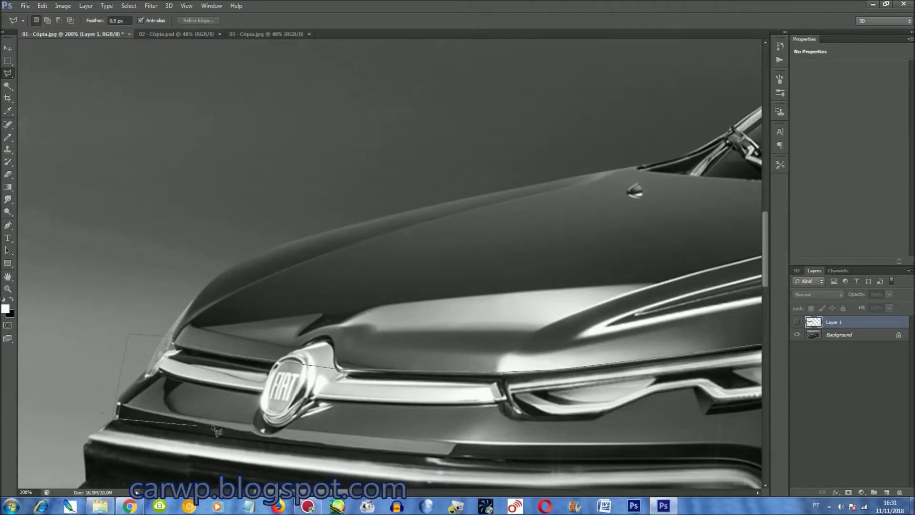
{"action": "scroll", "coordinate": [186, 431], "scroll_direction": "right", "scroll_amount": 2}
{"action": "scroll", "coordinate": [703, 398], "scroll_direction": "right", "scroll_amount": 2}
{"action": "double_click", "coordinate": [587, 350]}
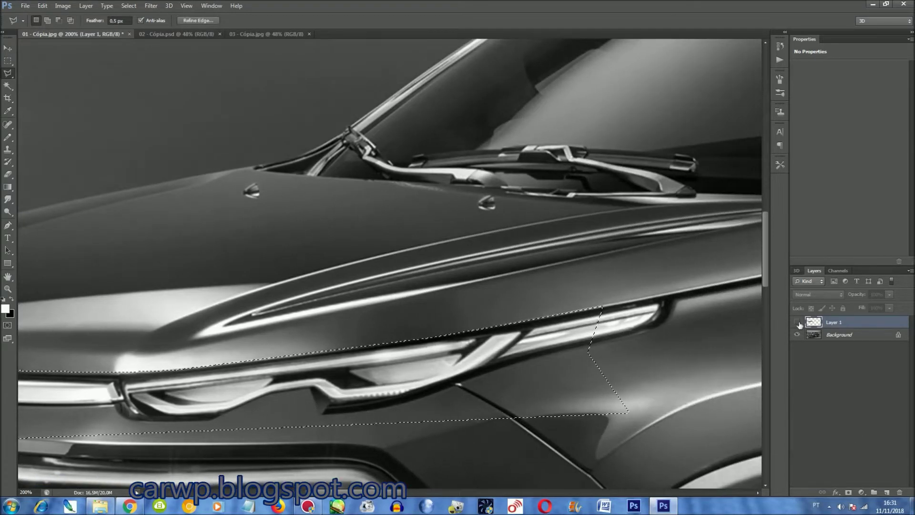
{"action": "key", "text": "ctrl+0"}
Outline the windshield base on Layer 1 against the hidden-layer original, then deselect.
{"action": "key", "text": "ctrl+d"}
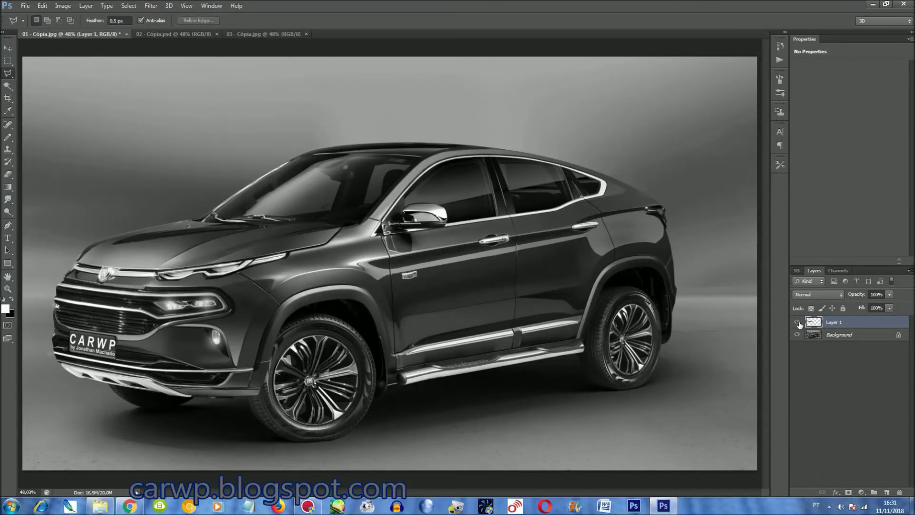
{"action": "key", "text": "ctrl+plus"}
{"action": "key", "text": "ctrl+plus"}
{"action": "key", "text": "ctrl+plus"}
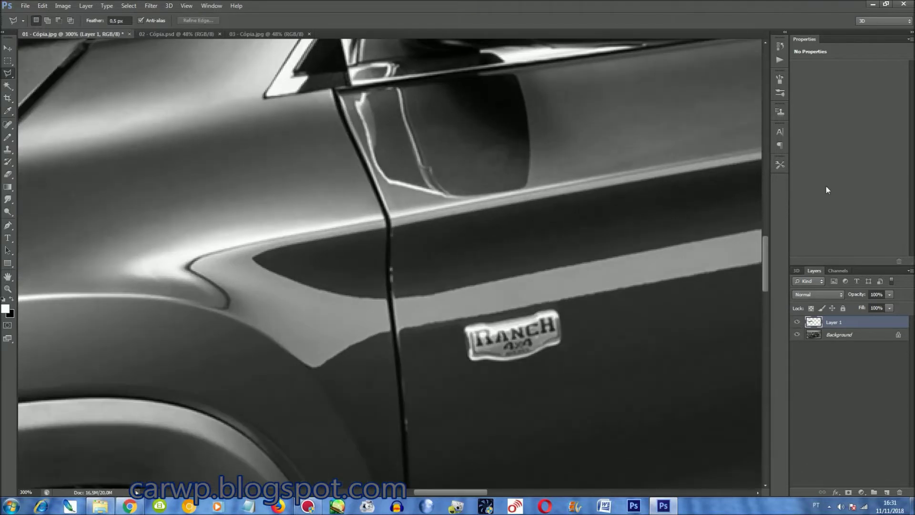
{"action": "left_click_drag", "start_coordinate": [766, 263], "coordinate": [767, 221]}
{"action": "left_click_drag", "start_coordinate": [463, 494], "coordinate": [432, 494]}
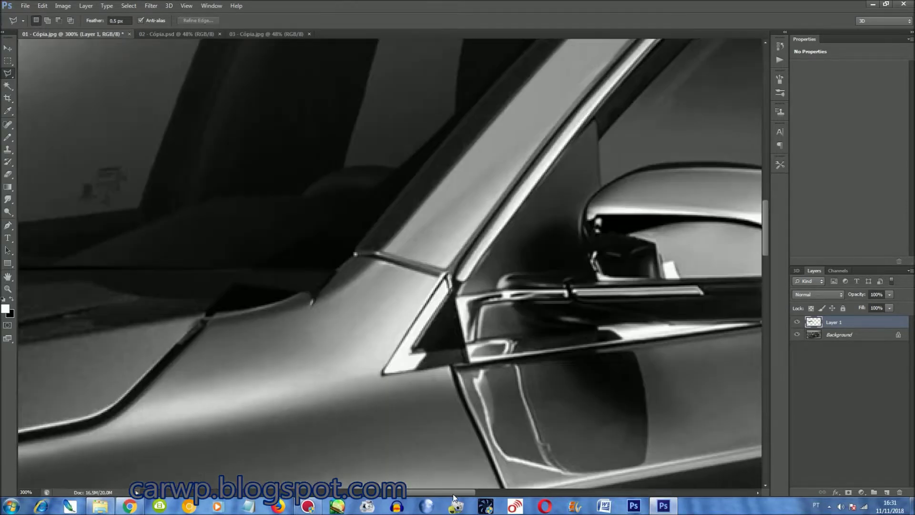
{"action": "left_click", "coordinate": [796, 323]}
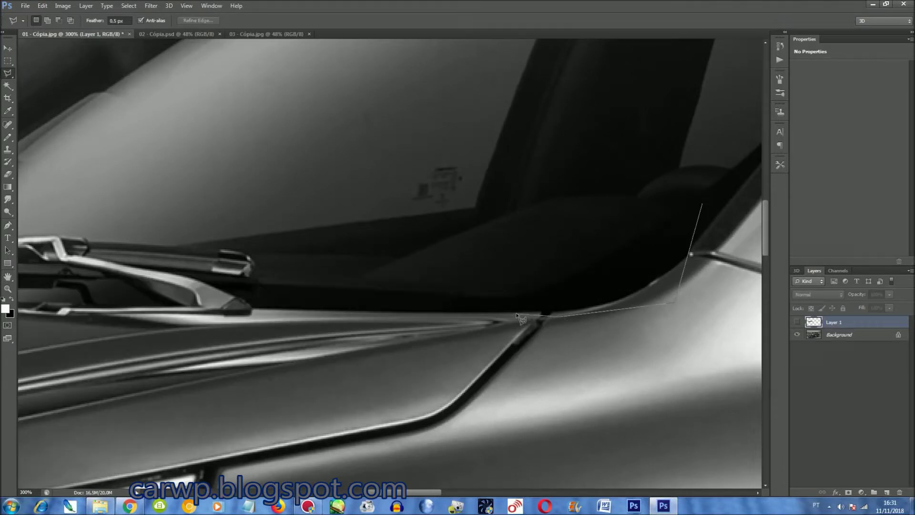
{"action": "scroll", "coordinate": [301, 321], "scroll_direction": "left", "scroll_amount": 10}
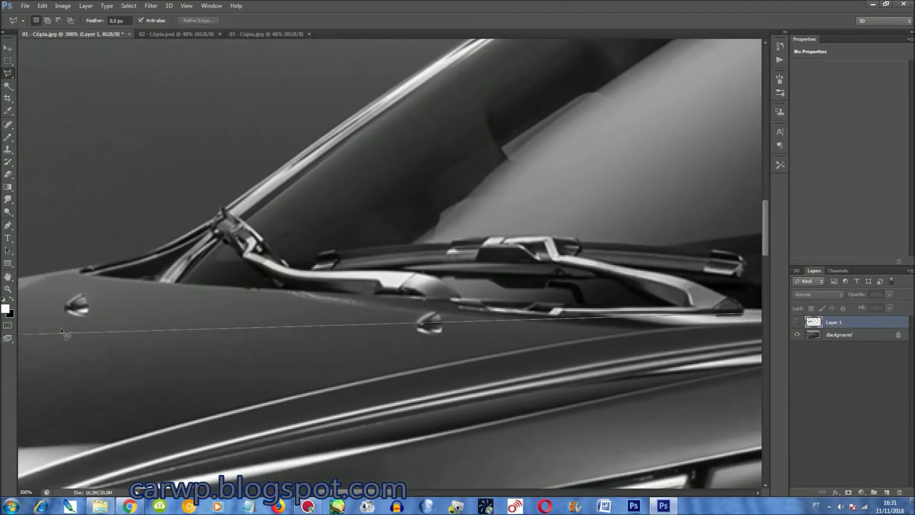
{"action": "left_click", "coordinate": [422, 300]}
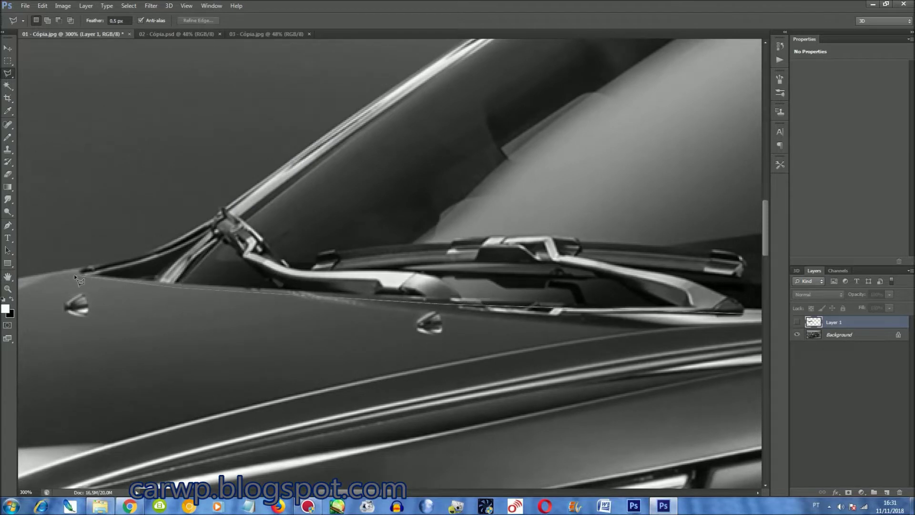
{"action": "left_click", "coordinate": [76, 278]}
{"action": "left_click", "coordinate": [620, 149]}
{"action": "left_click", "coordinate": [698, 157]}
{"action": "left_click", "coordinate": [797, 323]}
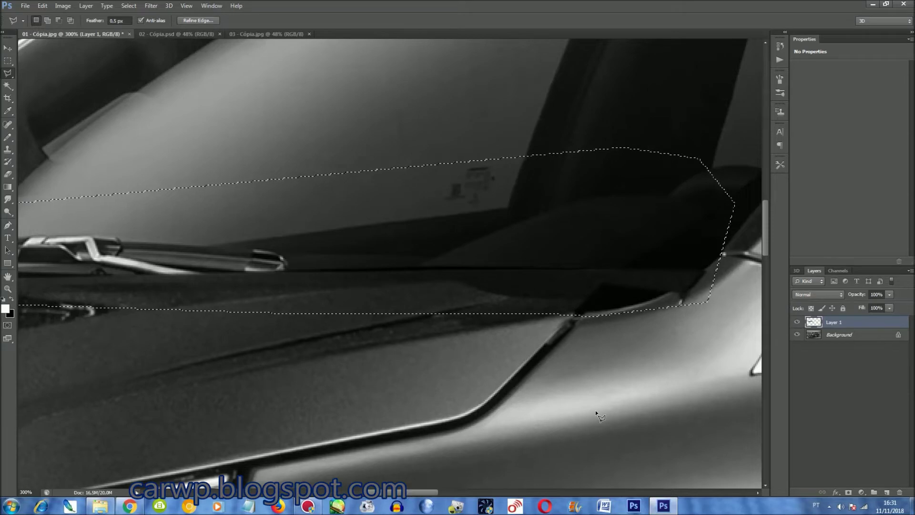
{"action": "key", "text": "ctrl+d"}
Compare Layer 1 with the original near the door badge, then fit the car in view.
{"action": "key", "text": "ctrl+0"}
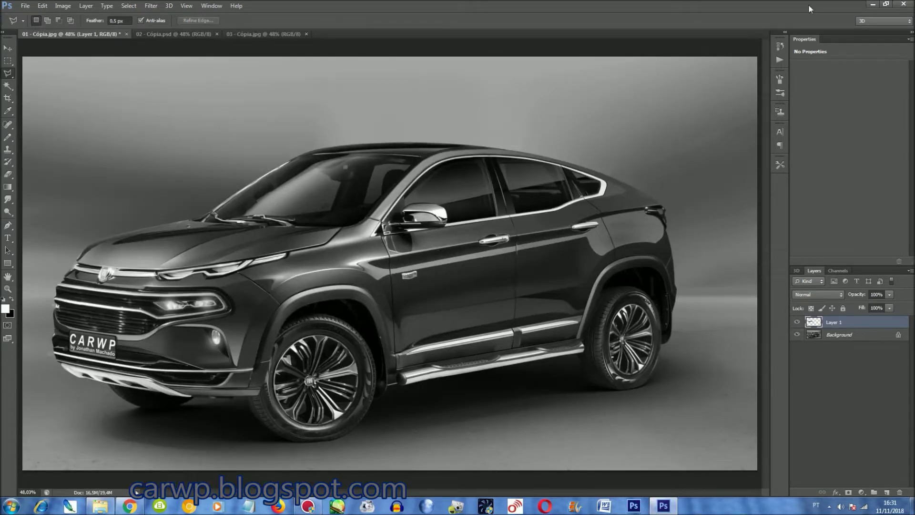
{"action": "key", "text": "ctrl+plus"}
{"action": "key", "text": "ctrl+plus"}
{"action": "key", "text": "ctrl+plus"}
{"action": "key", "text": "ctrl+plus"}
{"action": "key", "text": "ctrl+plus"}
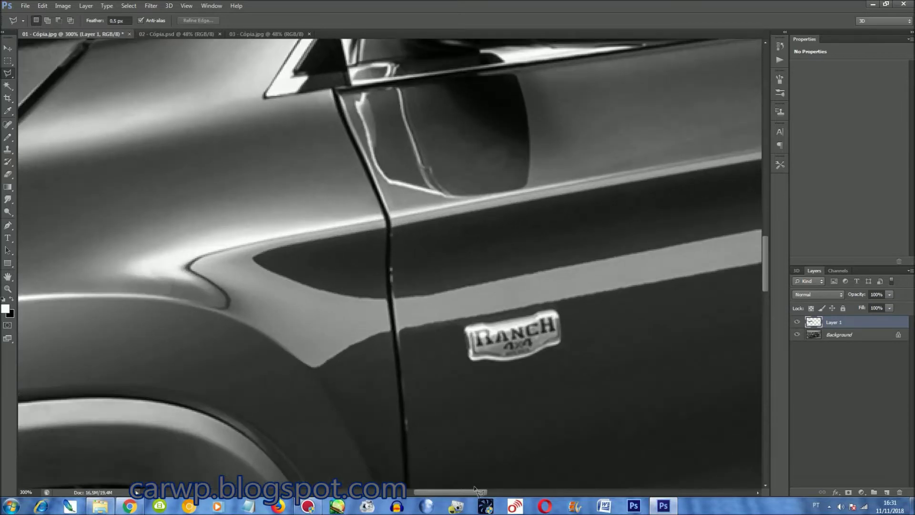
{"action": "left_click_drag", "start_coordinate": [478, 490], "coordinate": [362, 490]}
{"action": "left_click_drag", "start_coordinate": [766, 267], "coordinate": [768, 239]}
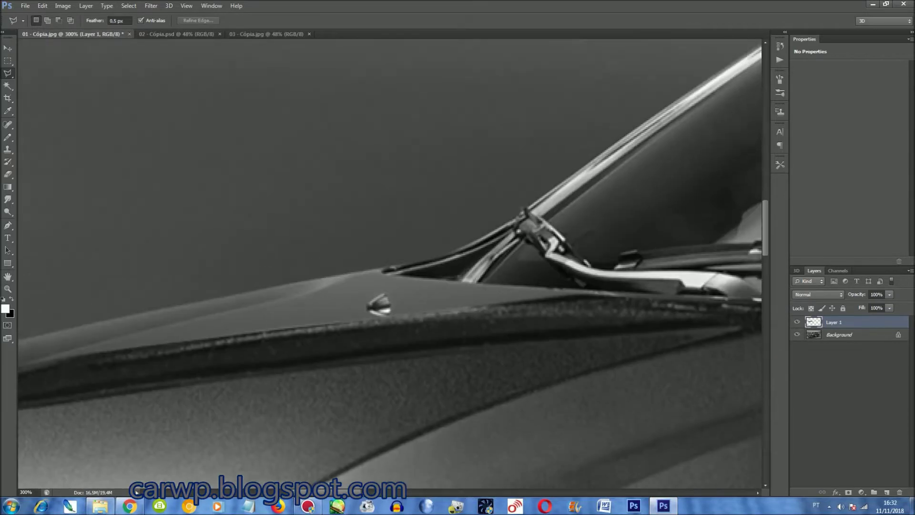
{"action": "scroll", "coordinate": [389, 269], "scroll_direction": "right", "scroll_amount": 3}
{"action": "left_click", "coordinate": [799, 323]}
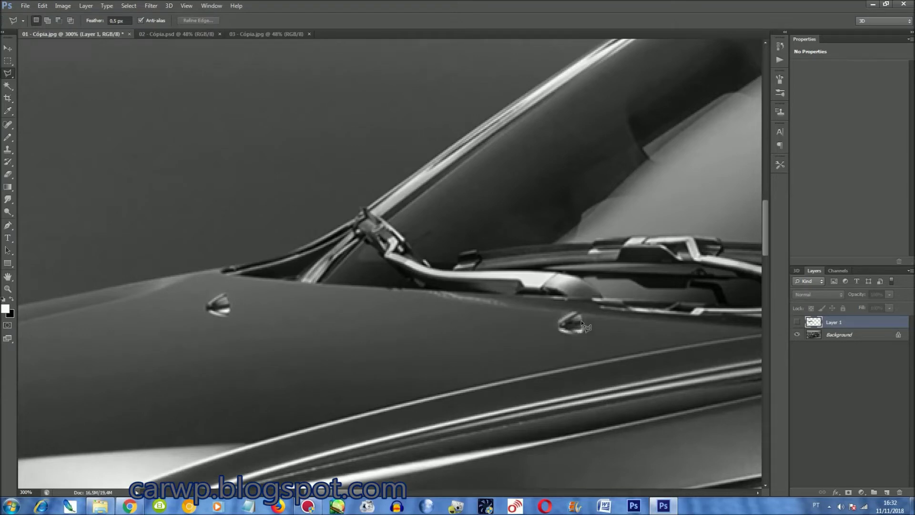
{"action": "left_click", "coordinate": [797, 322]}
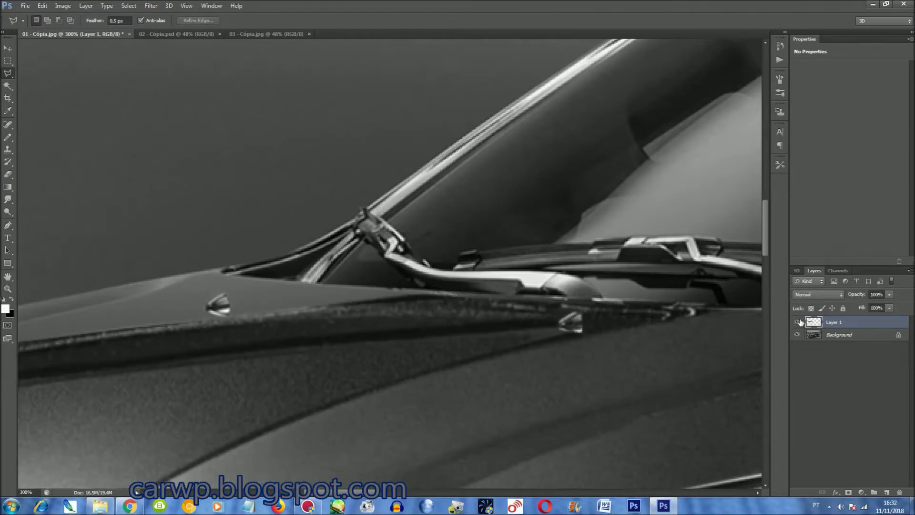
{"action": "key", "text": "ctrl+0"}
Add a test Levels adjustment layer on the hood's midtones, then delete it.
{"action": "right_click", "coordinate": [822, 323]}
{"action": "left_click", "coordinate": [862, 112]}
{"action": "left_click", "coordinate": [86, 6]}
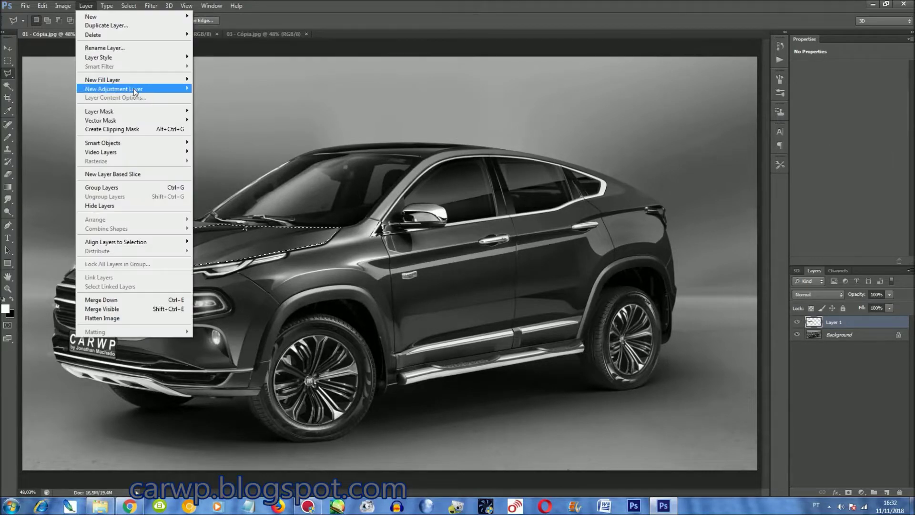
{"action": "left_click", "coordinate": [209, 98]}
{"action": "left_click", "coordinate": [395, 100]}
{"action": "mouse_move", "coordinate": [857, 137]}
{"action": "left_mouse_down"}
{"action": "mouse_move", "coordinate": [868, 137]}
{"action": "mouse_move", "coordinate": [861, 138]}
{"action": "left_mouse_up"}
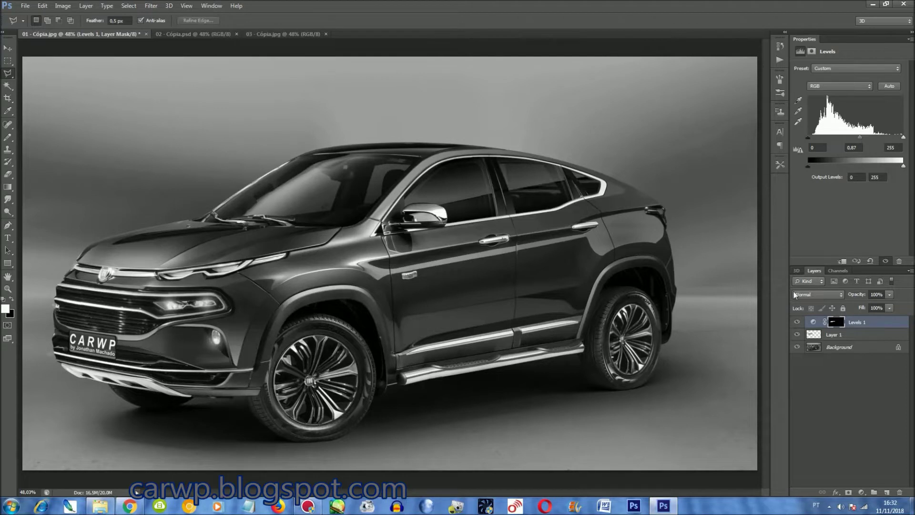
{"action": "left_click_drag", "start_coordinate": [861, 137], "coordinate": [856, 137]}
{"action": "key", "text": "Delete"}
Reload the hood selection and lower its Hue/Saturation lightness to -10.
{"action": "key", "text": "ctrl+shift+d"}
{"action": "key", "text": "ctrl+u"}
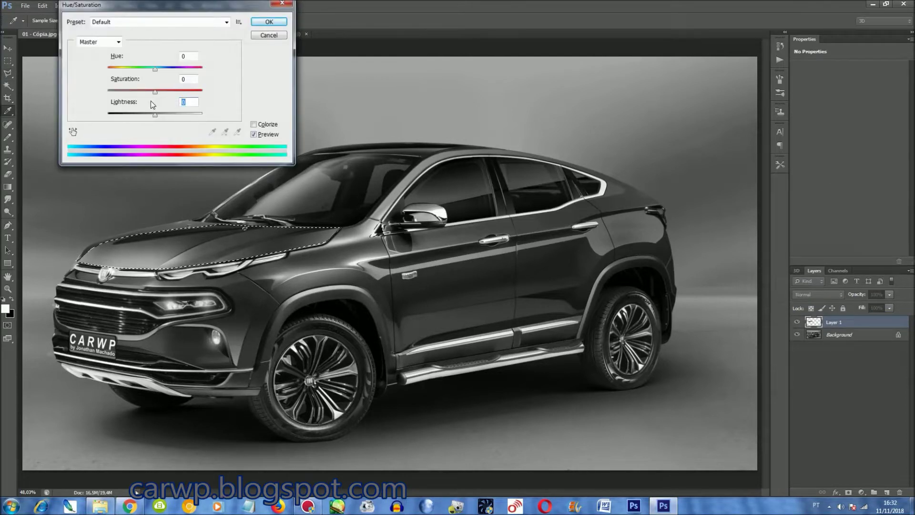
{"action": "left_click_drag", "start_coordinate": [162, 103], "coordinate": [157, 107]}
{"action": "key", "text": "Return"}
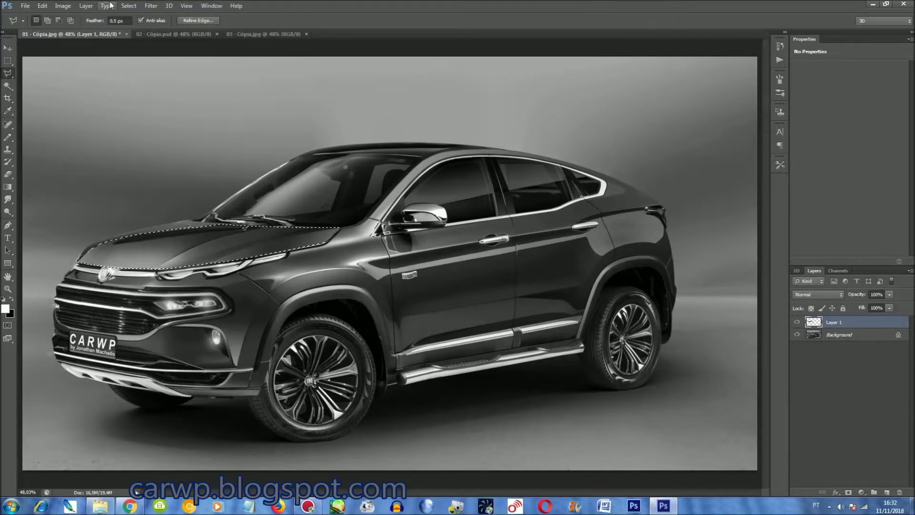
Try a Levels 1 layer brightening the midtones, then undo it and deselect.
{"action": "left_click", "coordinate": [85, 5]}
{"action": "left_click", "coordinate": [324, 107]}
{"action": "key", "text": "Return"}
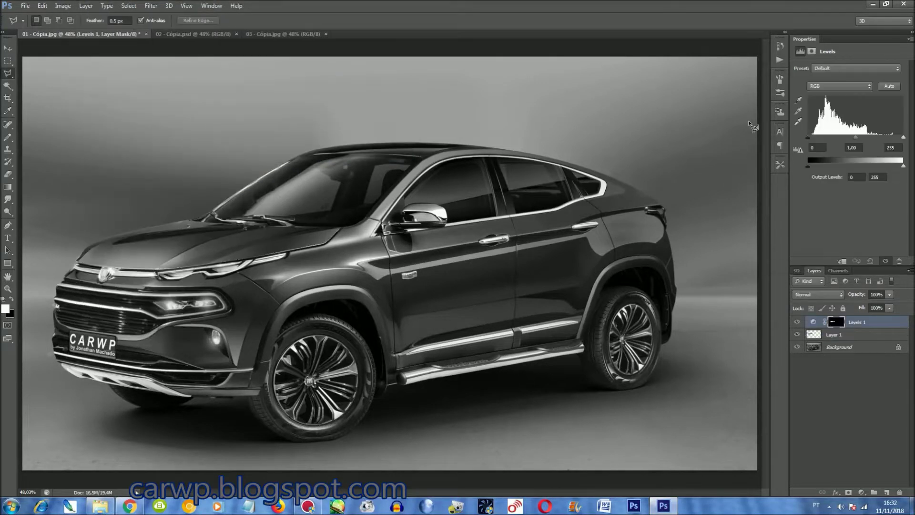
{"action": "left_click_drag", "start_coordinate": [854, 137], "coordinate": [854, 139]}
{"action": "key", "text": "ctrl+alt+z"}
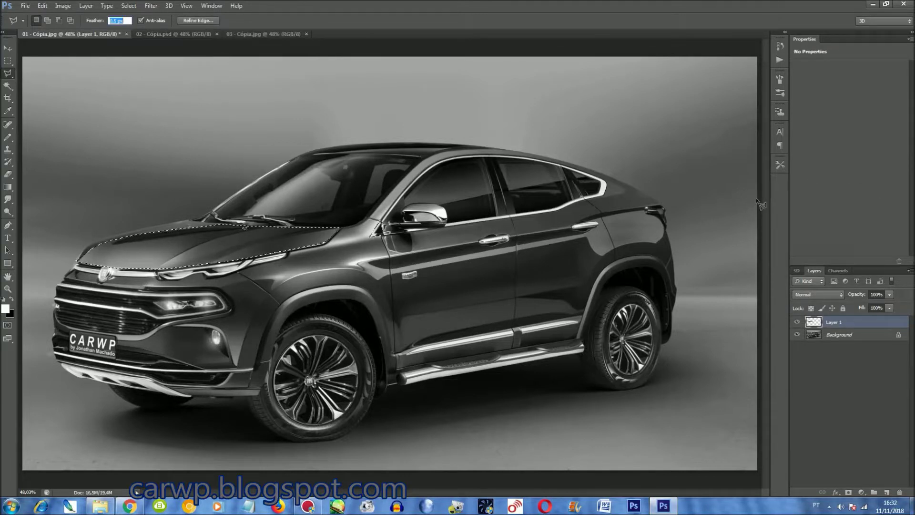
{"action": "key", "text": "ctrl+d"}
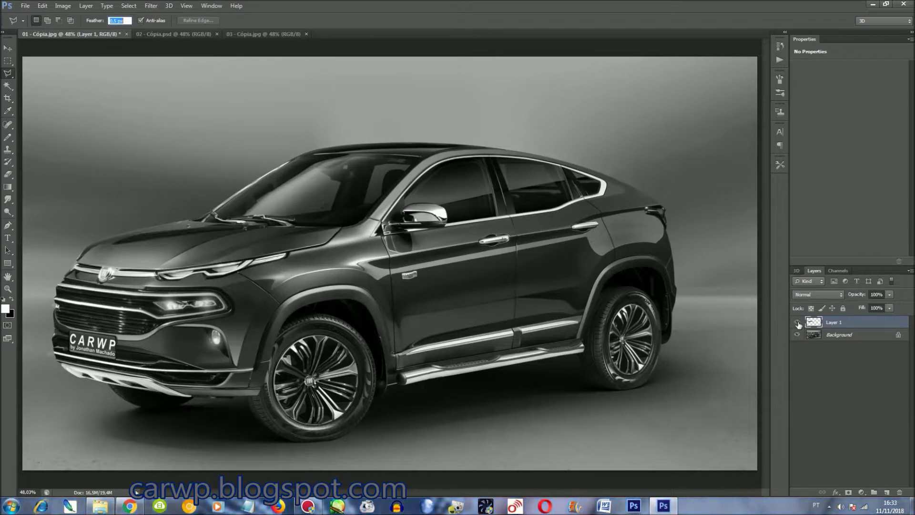
Hide Layer 1, then try and discard an elliptical selection over the lower car.
{"action": "left_click", "coordinate": [797, 323]}
{"action": "right_click", "coordinate": [8, 61]}
{"action": "left_click", "coordinate": [43, 70]}
{"action": "left_click_drag", "start_coordinate": [122, 489], "coordinate": [872, 201]}
{"action": "left_click_drag", "start_coordinate": [458, 308], "coordinate": [457, 300]}
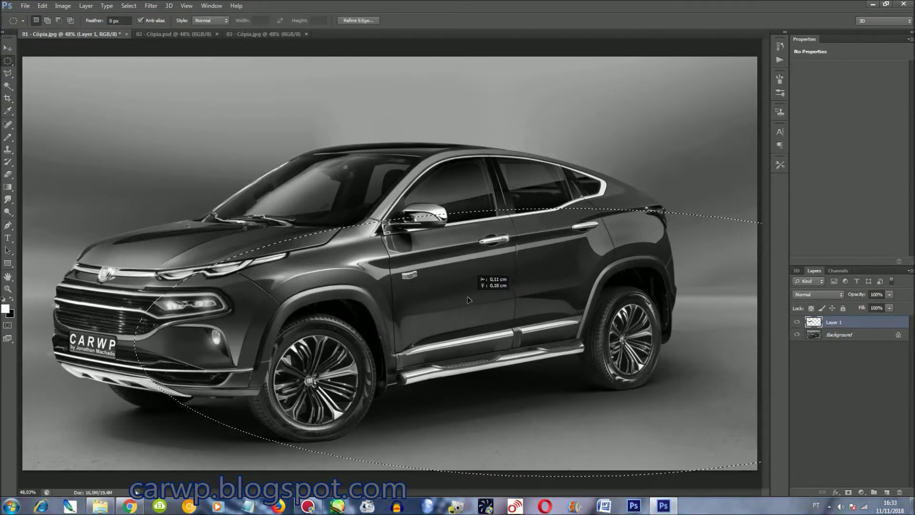
{"action": "key", "text": "Return"}
{"action": "left_click", "coordinate": [583, 305]}
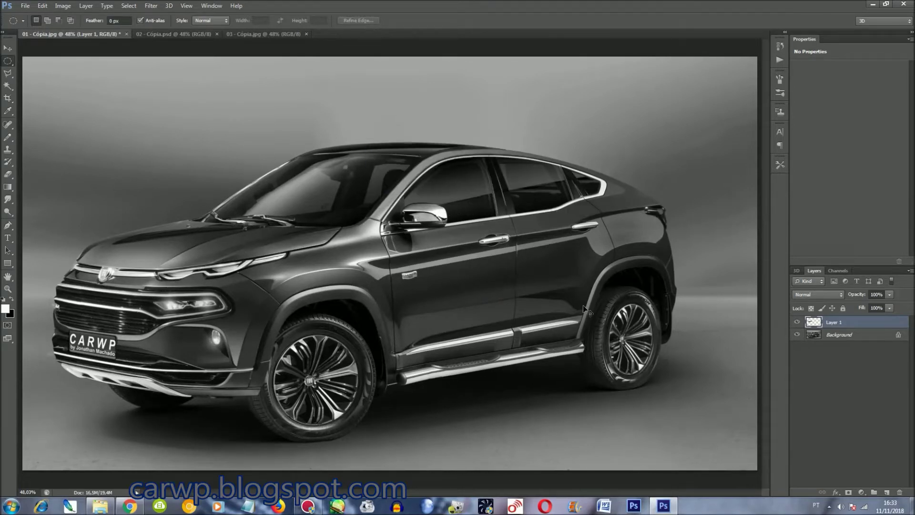
Zoom to the headlight, restore the elliptical selection, then drop it and fit the view.
{"action": "key", "text": "ctrl+plus"}
{"action": "key", "text": "ctrl+plus"}
{"action": "key", "text": "ctrl+plus"}
{"action": "key", "text": "ctrl+plus"}
{"action": "scroll", "coordinate": [329, 495], "scroll_direction": "left", "scroll_amount": 10}
{"action": "scroll", "coordinate": [329, 495], "scroll_direction": "left", "scroll_amount": 3}
{"action": "key", "text": "ctrl+shift+d"}
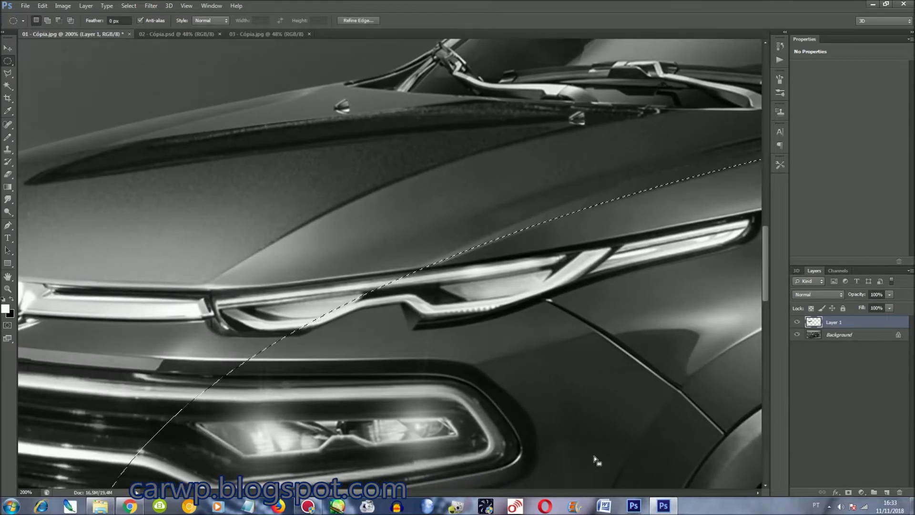
{"action": "key", "text": "Return"}
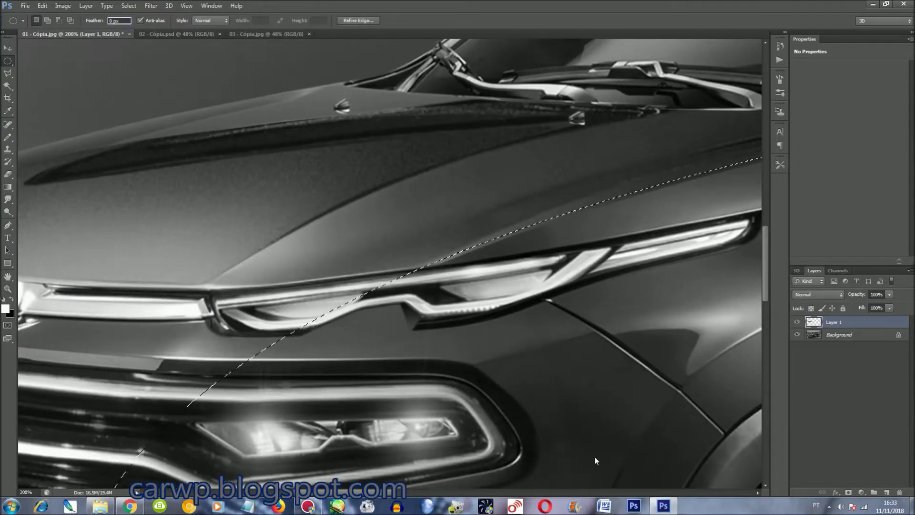
{"action": "left_click", "coordinate": [594, 456]}
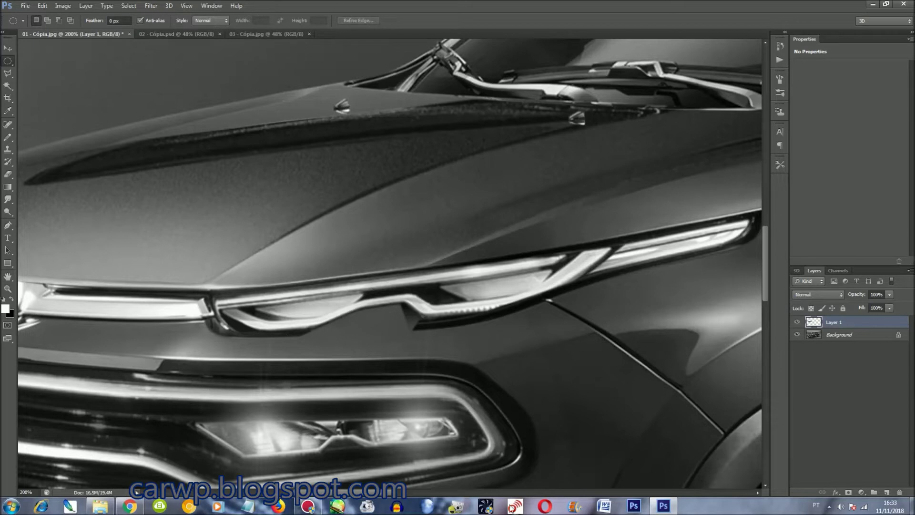
{"action": "left_click_drag", "start_coordinate": [390, 493], "coordinate": [428, 491]}
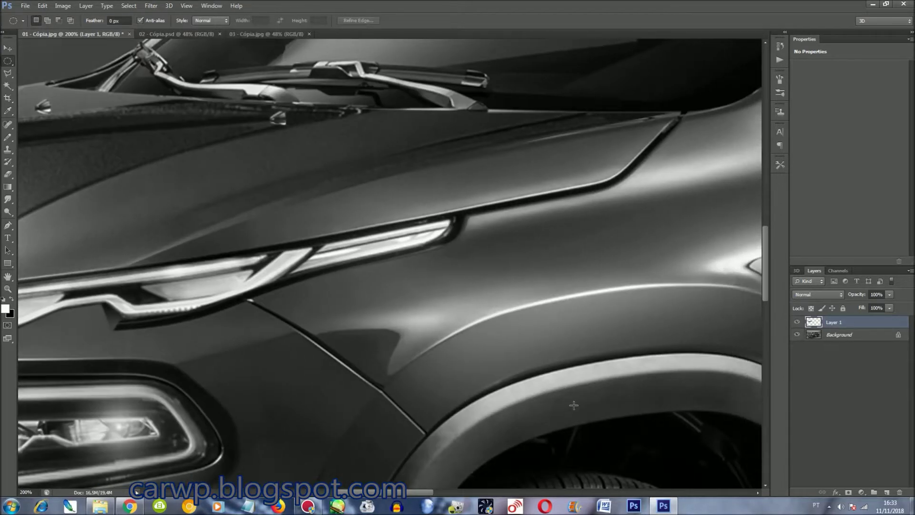
{"action": "key", "text": "ctrl+0"}
Save as 01 - Cópia.psd and darken Layer 1's hood pixels slightly with Hue/Saturation.
{"action": "key", "text": "ctrl+shift+s"}
{"action": "key", "text": "Return"}
{"action": "right_click", "coordinate": [806, 322]}
{"action": "left_click", "coordinate": [825, 121]}
{"action": "key", "text": "ctrl+u"}
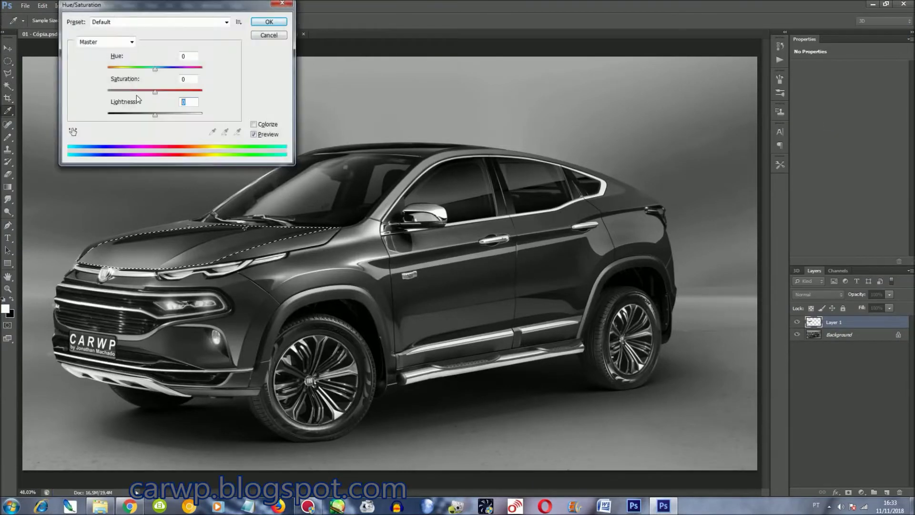
{"action": "type", "text": "-10"}
{"action": "key", "text": "Return"}
Add a Levels 1 adjustment layer with midtones at 0.93 and save.
{"action": "left_click", "coordinate": [86, 6]}
{"action": "left_click", "coordinate": [224, 98]}
{"action": "key", "text": "Return"}
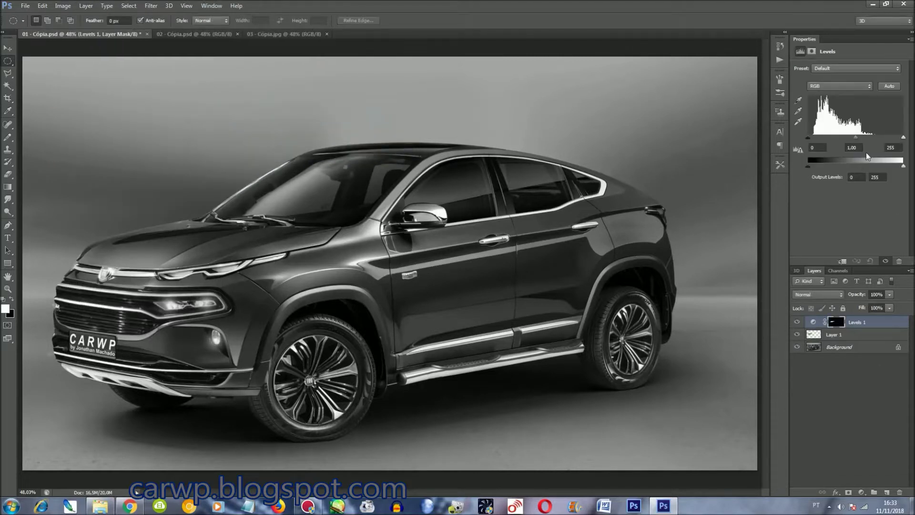
{"action": "left_click_drag", "start_coordinate": [856, 135], "coordinate": [858, 136]}
{"action": "key", "text": "ctrl+s"}
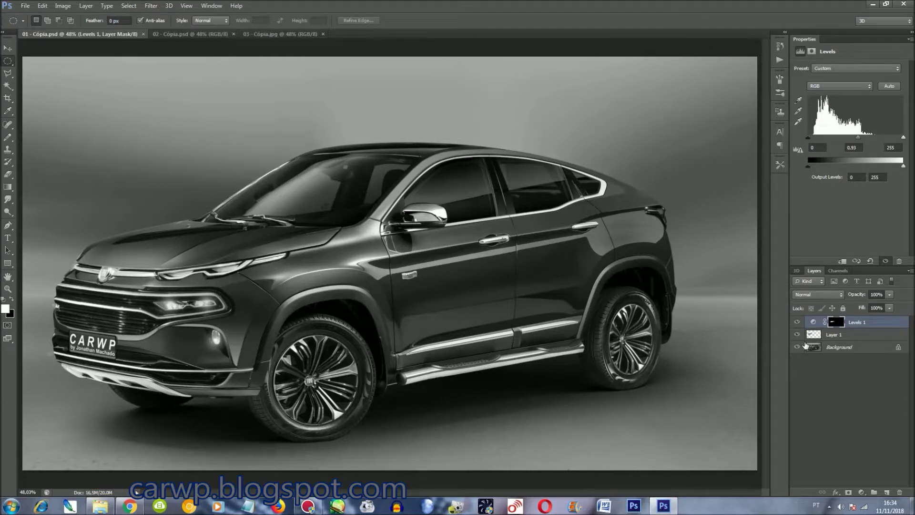
{"action": "left_click", "coordinate": [203, 31]}
In 02 - Cópia.psd, trace the front grille with the Polygonal Lasso.
{"action": "scroll", "coordinate": [381, 293], "scroll_direction": "up", "scroll_amount": 2}
{"action": "scroll", "coordinate": [381, 293], "scroll_direction": "up", "scroll_amount": 2}
{"action": "left_click_drag", "start_coordinate": [381, 293], "coordinate": [396, 403]}
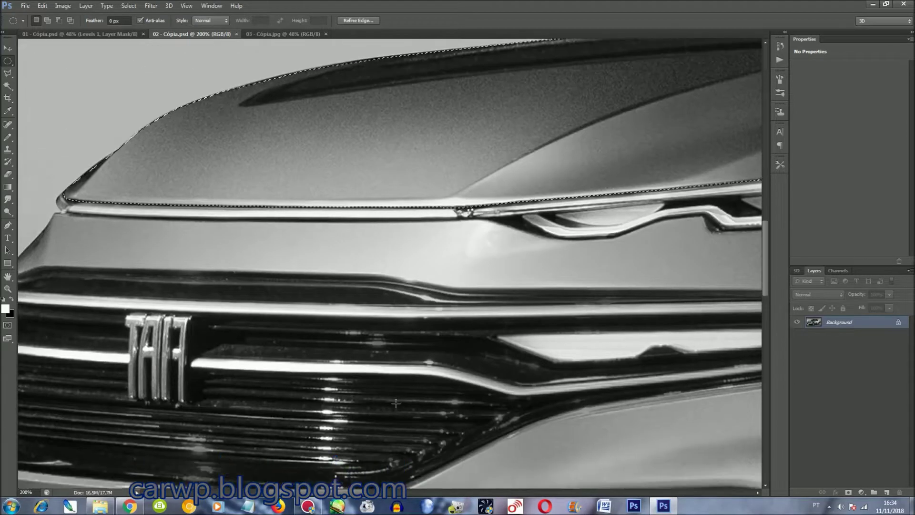
{"action": "scroll", "coordinate": [396, 403], "scroll_direction": "down", "scroll_amount": 1}
{"action": "scroll", "coordinate": [286, 382], "scroll_direction": "left", "scroll_amount": 4}
{"action": "key", "text": "l"}
{"action": "left_click", "coordinate": [129, 358]}
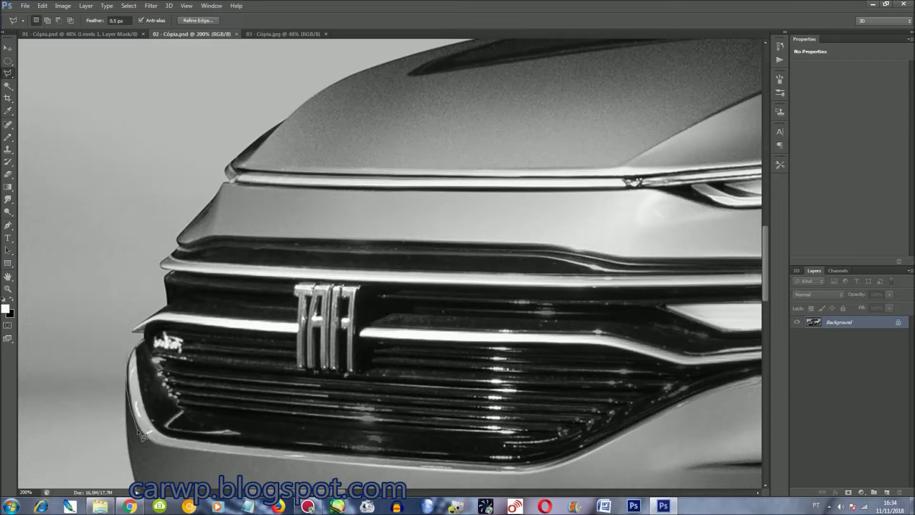
{"action": "scroll", "coordinate": [157, 450], "scroll_direction": "down", "scroll_amount": 2}
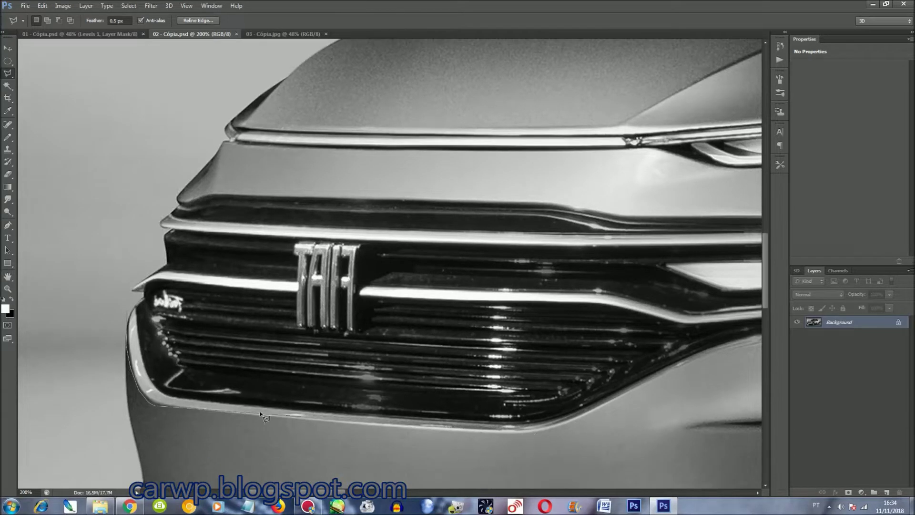
{"action": "left_click", "coordinate": [513, 433]}
{"action": "left_click", "coordinate": [595, 410]}
{"action": "scroll", "coordinate": [486, 344], "scroll_direction": "right", "scroll_amount": 3}
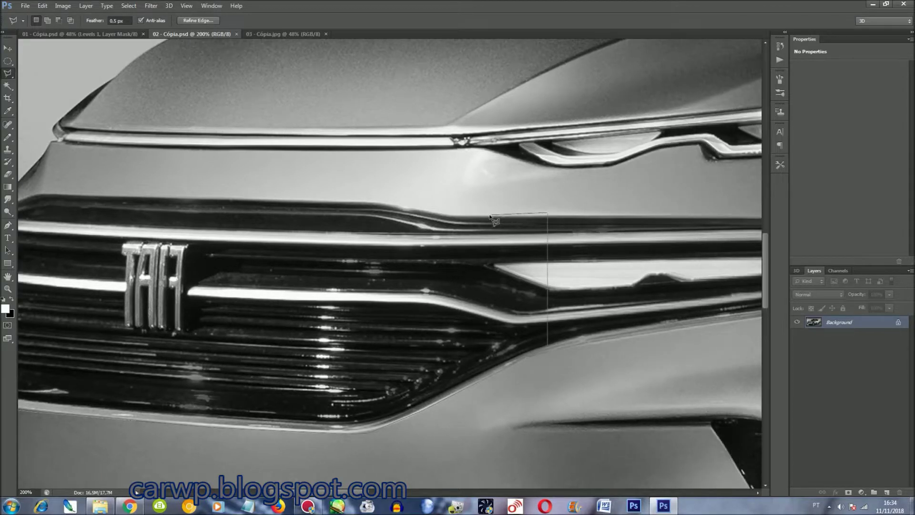
{"action": "scroll", "coordinate": [209, 202], "scroll_direction": "left", "scroll_amount": 5}
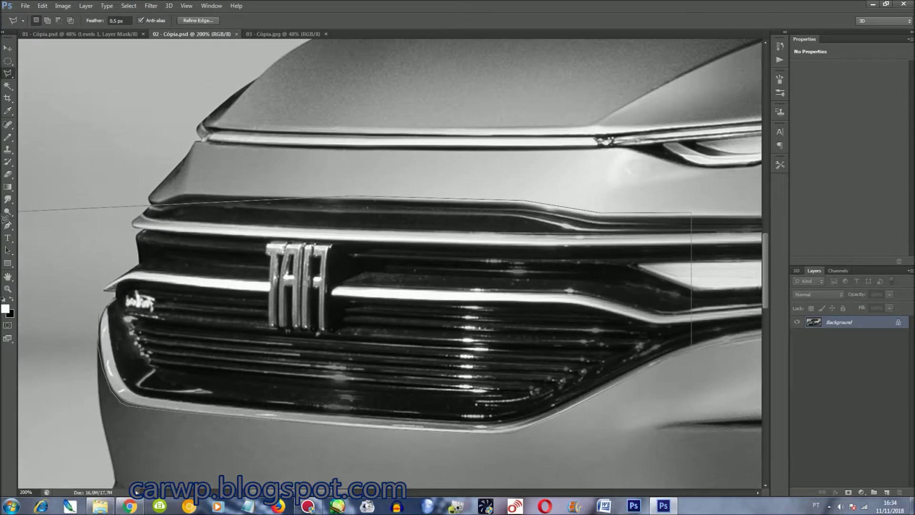
{"action": "left_click", "coordinate": [203, 283]}
Save the grille selection as a channel named 'Grade' and fit the image.
{"action": "right_click", "coordinate": [352, 113]}
{"action": "left_click", "coordinate": [417, 162]}
{"action": "type", "text": "Grade"}
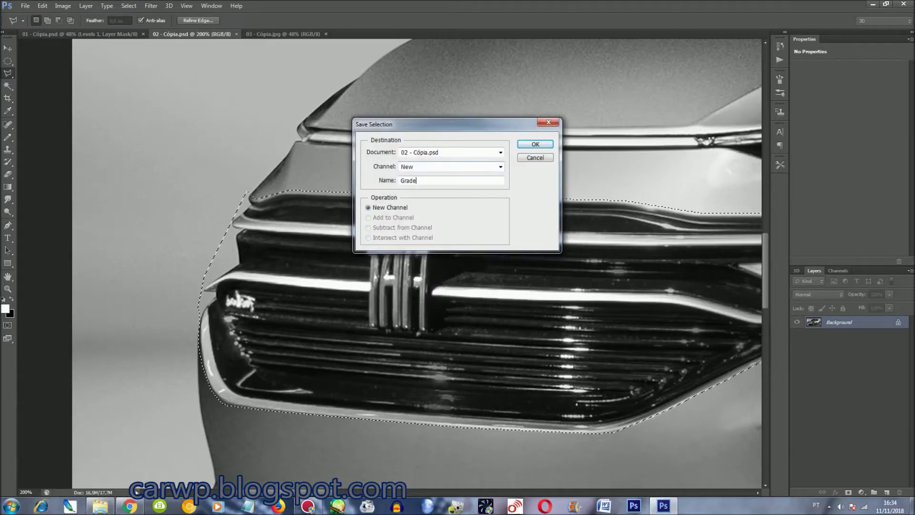
{"action": "key", "text": "Return"}
{"action": "key", "text": "ctrl+0"}
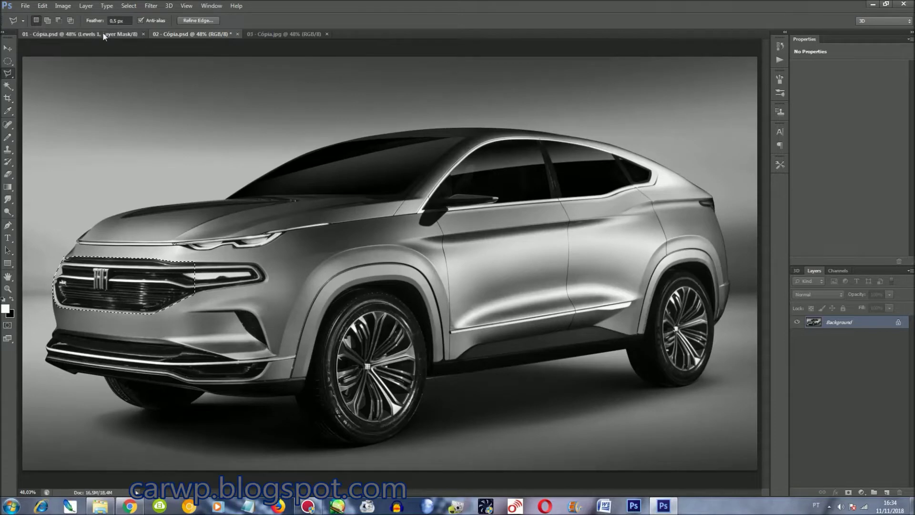
In 01 - Cópia.psd, zoom to the grille and try a first scale and rotation.
{"action": "left_click", "coordinate": [104, 34]}
{"action": "key", "text": "ctrl+1"}
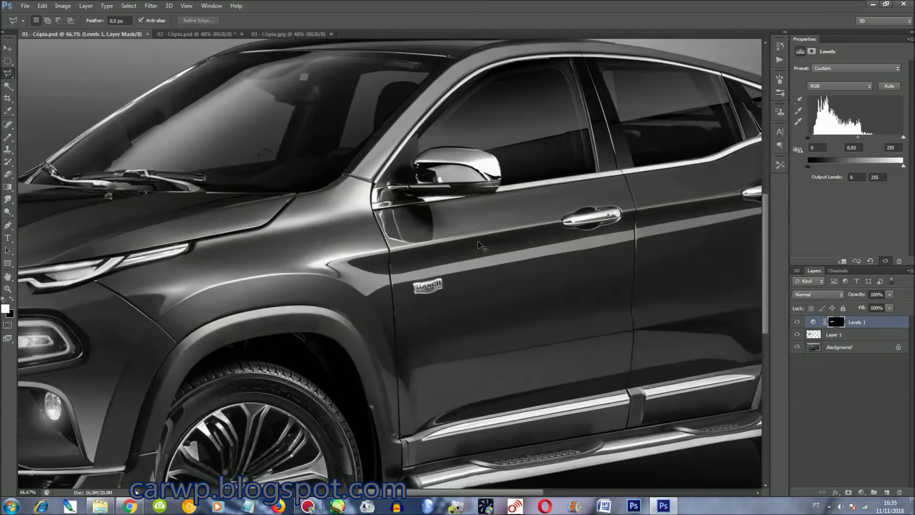
{"action": "left_click_drag", "start_coordinate": [513, 492], "coordinate": [419, 492]}
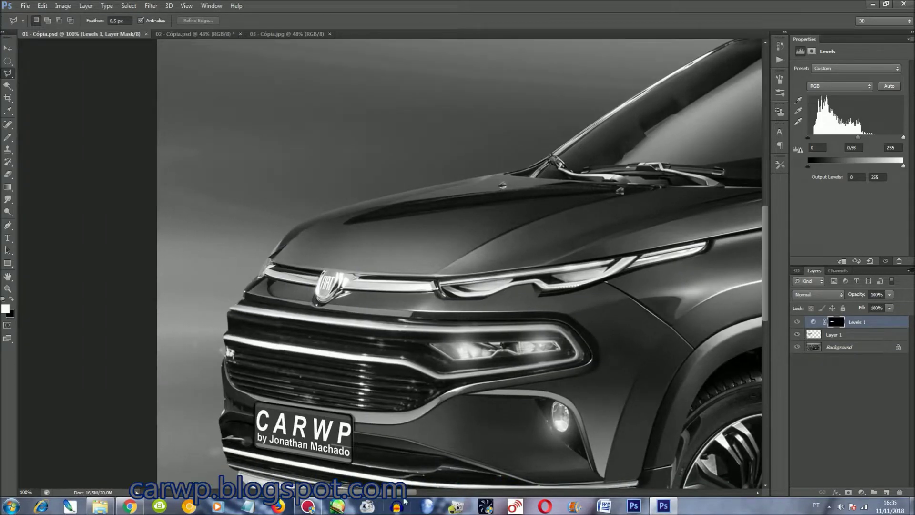
{"action": "key", "text": "ctrl+plus"}
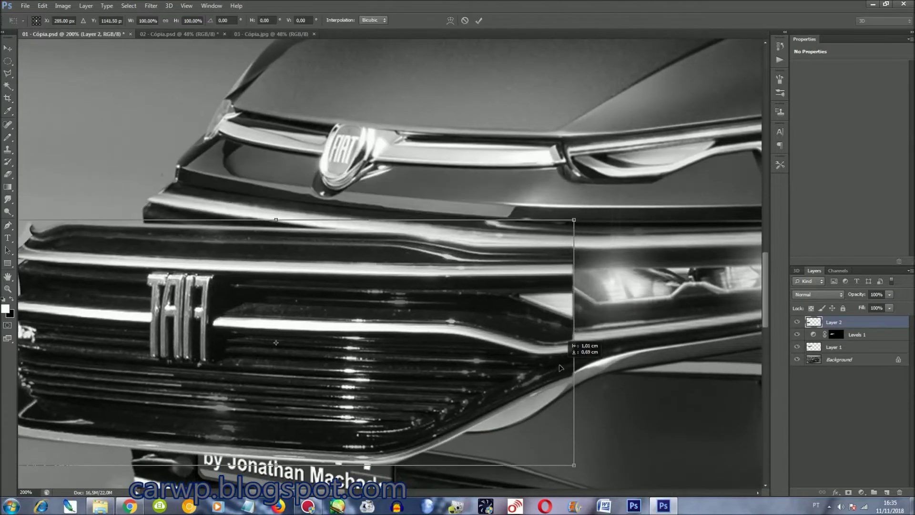
{"action": "mouse_move", "coordinate": [643, 299]}
{"action": "left_mouse_down"}
{"action": "mouse_move", "coordinate": [593, 339]}
{"action": "mouse_move", "coordinate": [461, 381]}
{"action": "mouse_move", "coordinate": [452, 373]}
{"action": "left_mouse_up"}
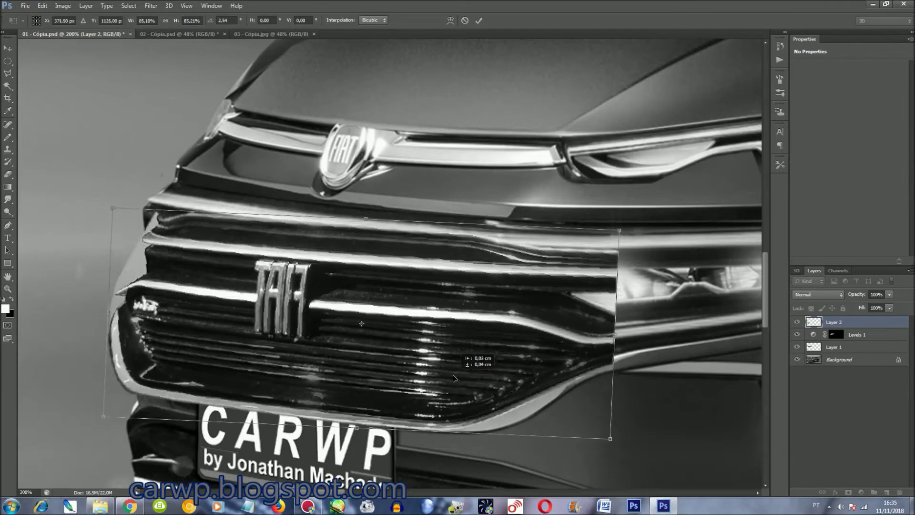
{"action": "left_click_drag", "start_coordinate": [682, 329], "coordinate": [681, 344]}
{"action": "key", "text": "Return"}
Restart Free Transform, enlarge the pasted grille to about 104% and position it.
{"action": "key", "text": "ctrl+t"}
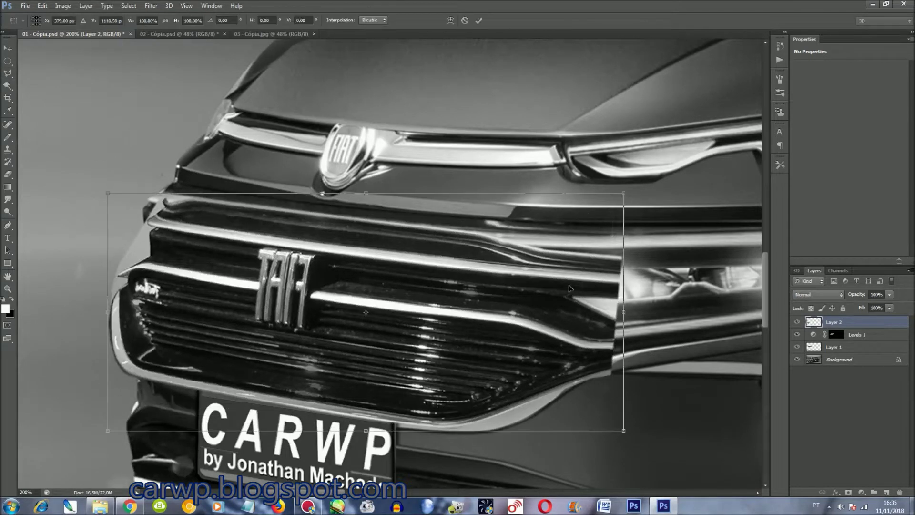
{"action": "mouse_move", "coordinate": [474, 372]}
{"action": "left_mouse_down"}
{"action": "mouse_move", "coordinate": [511, 349]}
{"action": "mouse_move", "coordinate": [495, 357]}
{"action": "left_mouse_up"}
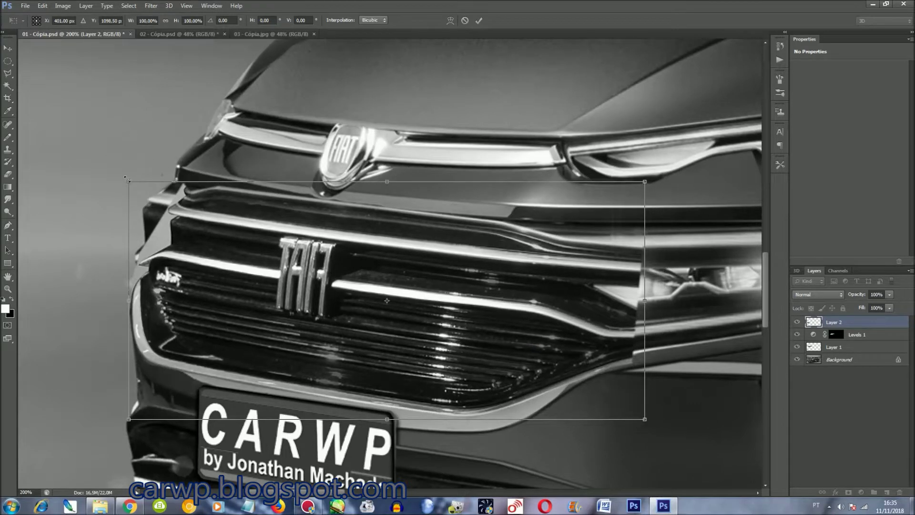
{"action": "left_click_drag", "start_coordinate": [126, 177], "coordinate": [105, 167]}
{"action": "mouse_move", "coordinate": [612, 279]}
{"action": "left_mouse_down"}
{"action": "mouse_move", "coordinate": [600, 276]}
{"action": "mouse_move", "coordinate": [607, 266]}
{"action": "left_mouse_up"}
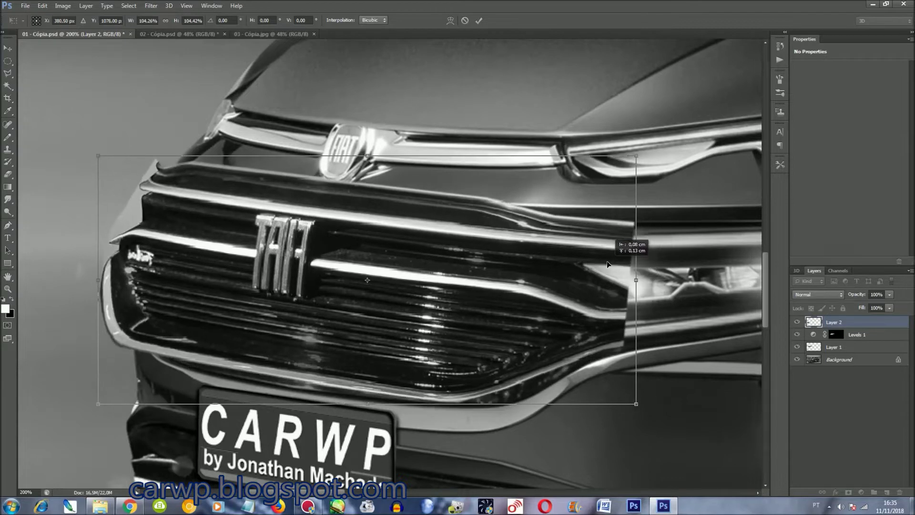
{"action": "left_click_drag", "start_coordinate": [607, 266], "coordinate": [604, 259]}
Skew the grille's bottom edge right and set Layer 2 opacity to 89%.
{"action": "right_click", "coordinate": [512, 288]}
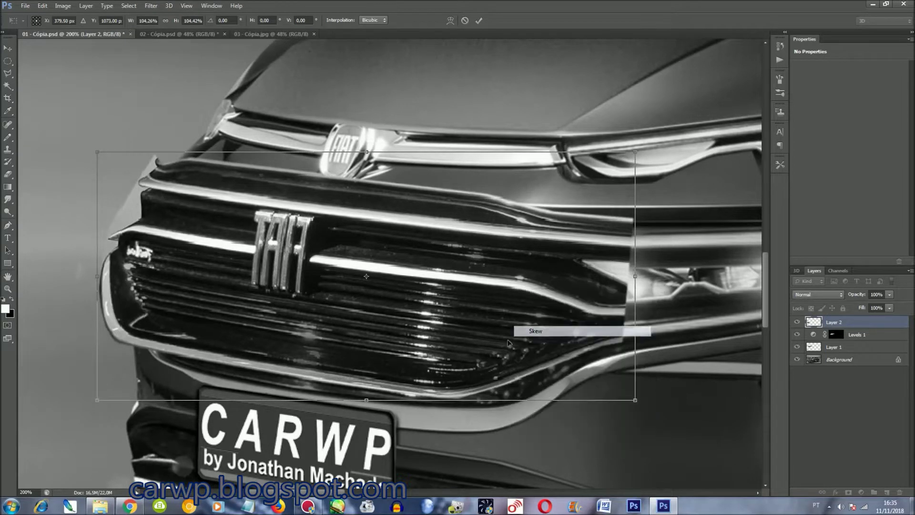
{"action": "left_click_drag", "start_coordinate": [357, 405], "coordinate": [403, 412]}
{"action": "mouse_move", "coordinate": [889, 305]}
{"action": "left_mouse_down"}
{"action": "mouse_move", "coordinate": [865, 304]}
{"action": "mouse_move", "coordinate": [884, 302]}
{"action": "left_mouse_up"}
{"action": "key", "text": "ctrl+r"}
{"action": "right_click", "coordinate": [358, 277]}
{"action": "left_click", "coordinate": [301, 273]}
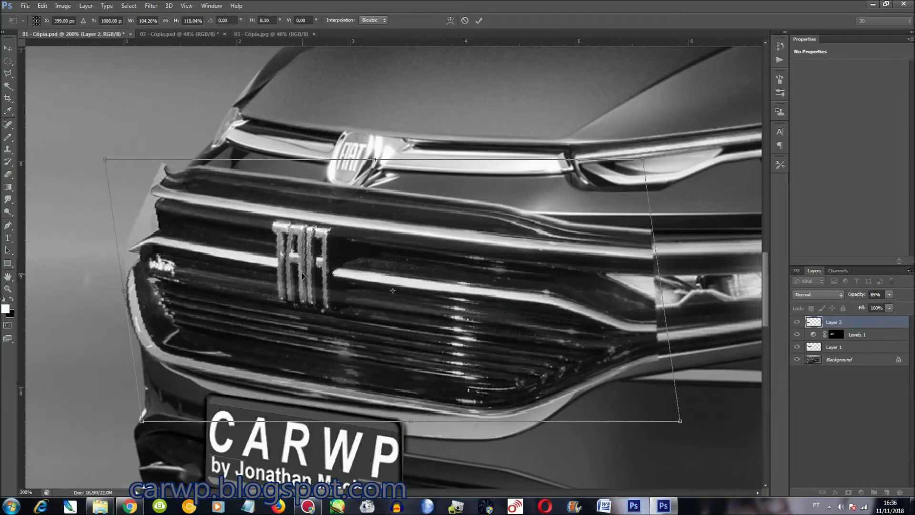
{"action": "key", "text": "ctrl+r"}
Warp the grille's lower left upward and commit the transform.
{"action": "right_click", "coordinate": [347, 283]}
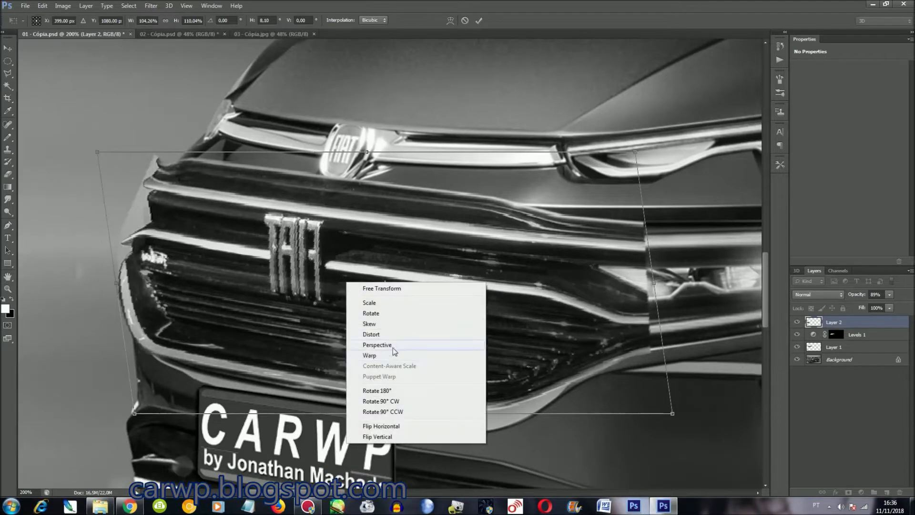
{"action": "left_click", "coordinate": [381, 352]}
{"action": "left_click_drag", "start_coordinate": [177, 363], "coordinate": [176, 358]}
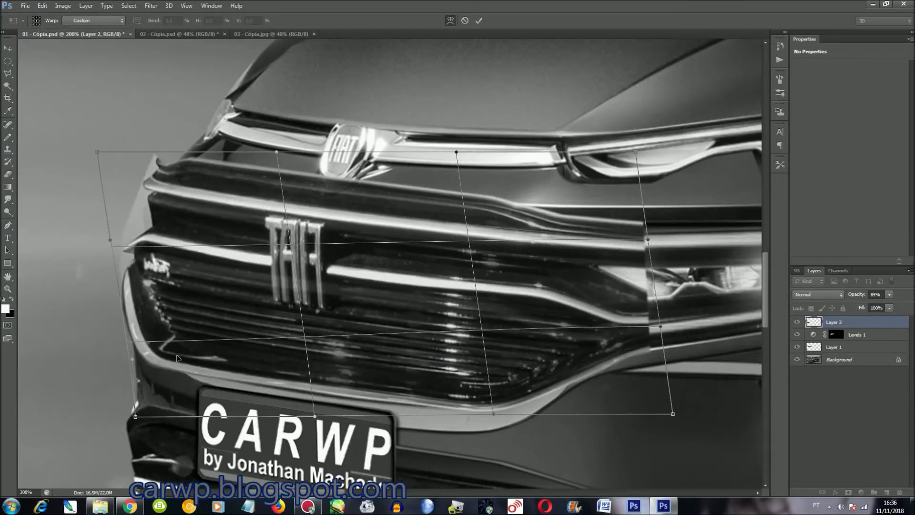
{"action": "key", "text": "Return"}
{"action": "key", "text": "l"}
{"action": "scroll", "coordinate": [557, 296], "scroll_direction": "up", "scroll_amount": 1}
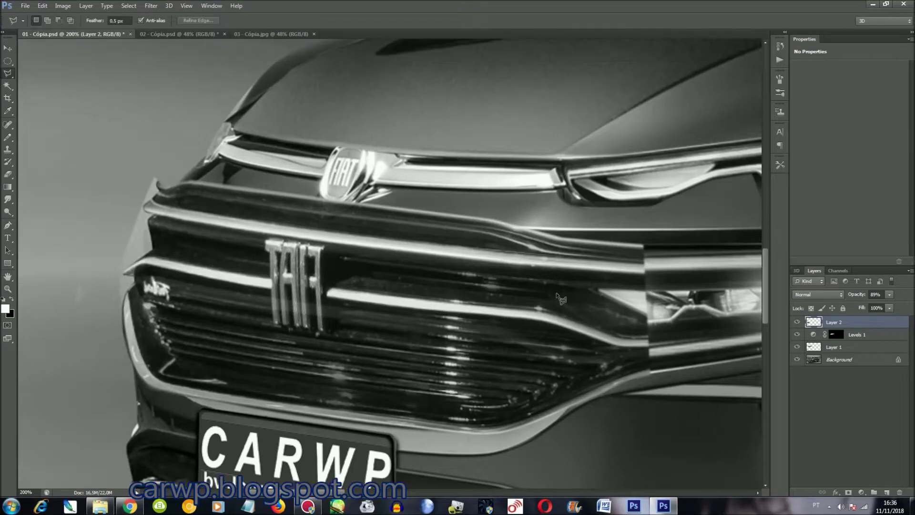
Warp the grille's upper-left corner down and right to follow the front edge.
{"action": "scroll", "coordinate": [557, 292], "scroll_direction": "down", "scroll_amount": 1}
{"action": "key", "text": "ctrl+plus"}
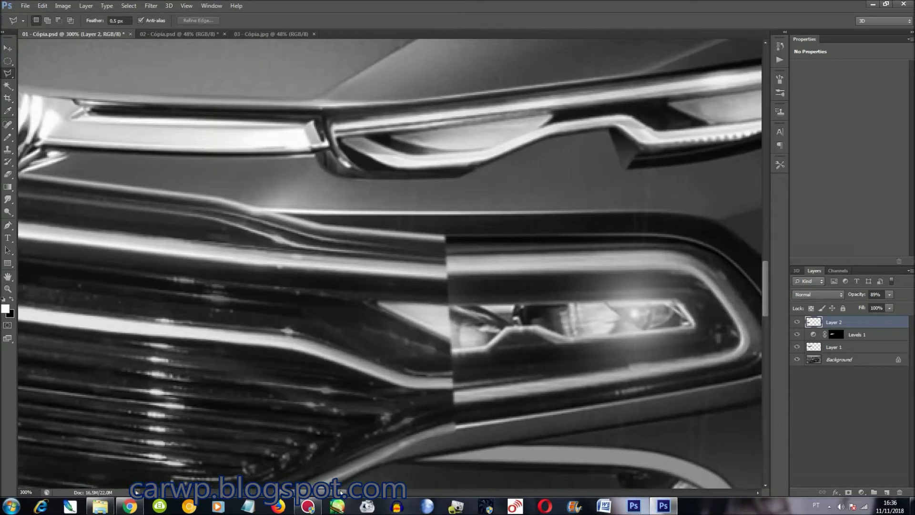
{"action": "key", "text": "ctrl+t"}
{"action": "right_click", "coordinate": [422, 199]}
{"action": "left_click", "coordinate": [444, 266]}
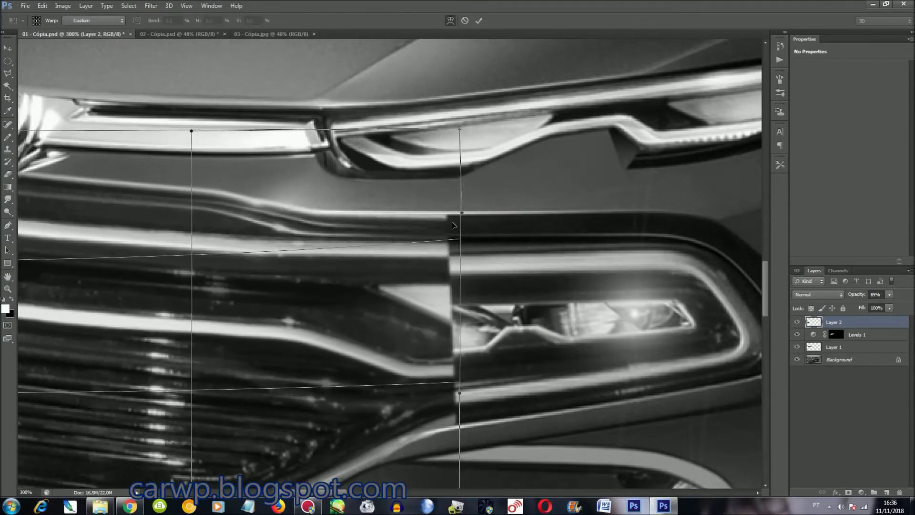
{"action": "scroll", "coordinate": [453, 219], "scroll_direction": "left", "scroll_amount": 5}
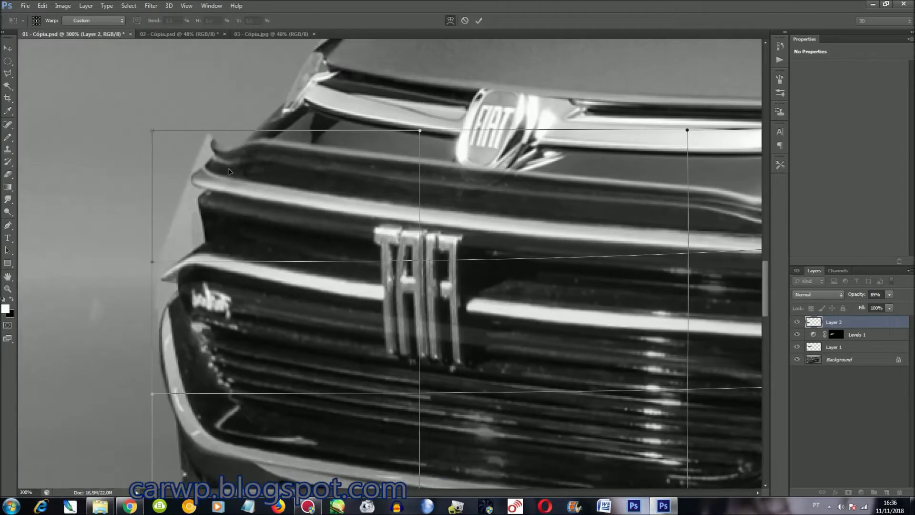
{"action": "left_click_drag", "start_coordinate": [228, 163], "coordinate": [240, 168]}
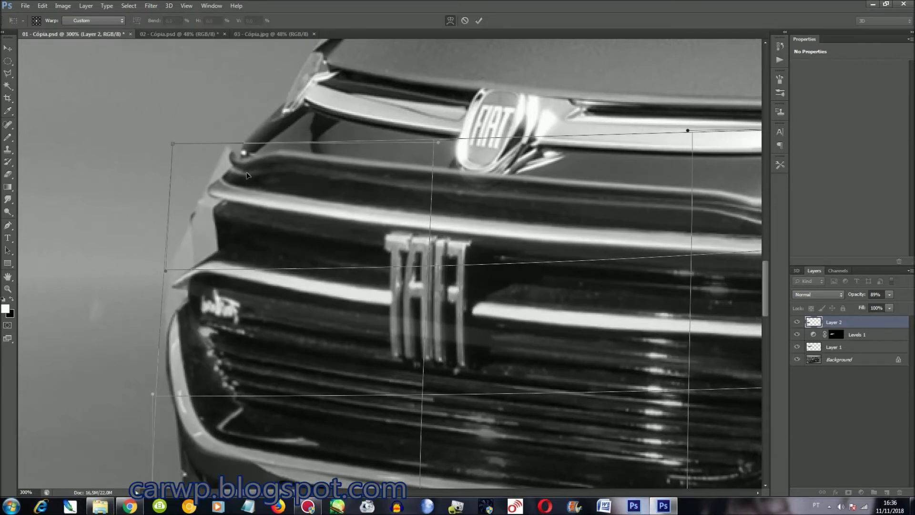
{"action": "key", "text": "Return"}
Raise Layer 2 opacity to 100%, compare it, and hide it.
{"action": "scroll", "coordinate": [474, 279], "scroll_direction": "down", "scroll_amount": 2}
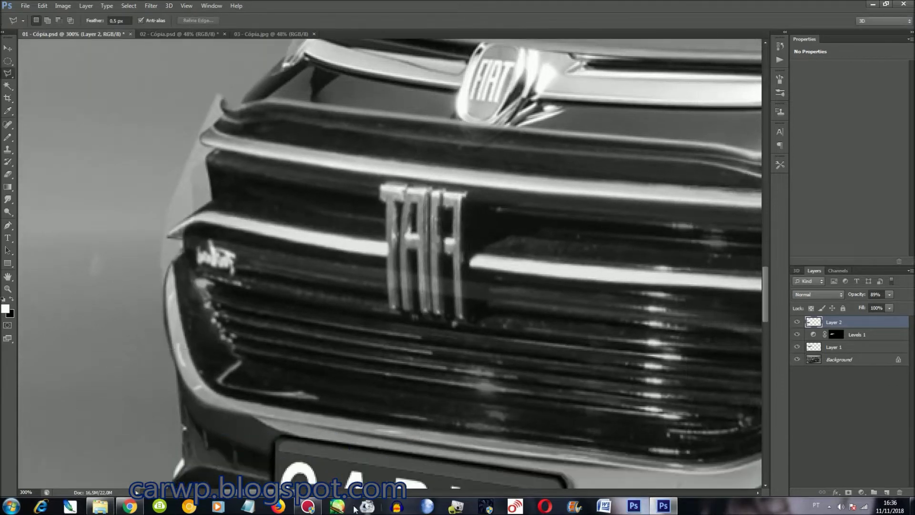
{"action": "left_click_drag", "start_coordinate": [889, 295], "coordinate": [894, 305]}
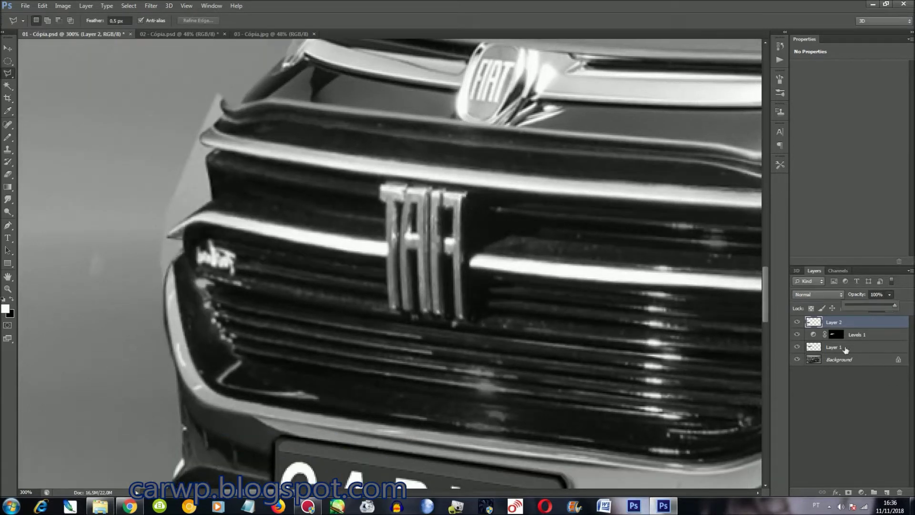
{"action": "scroll", "coordinate": [390, 267], "scroll_direction": "right", "scroll_amount": 8}
{"action": "left_click", "coordinate": [796, 322]}
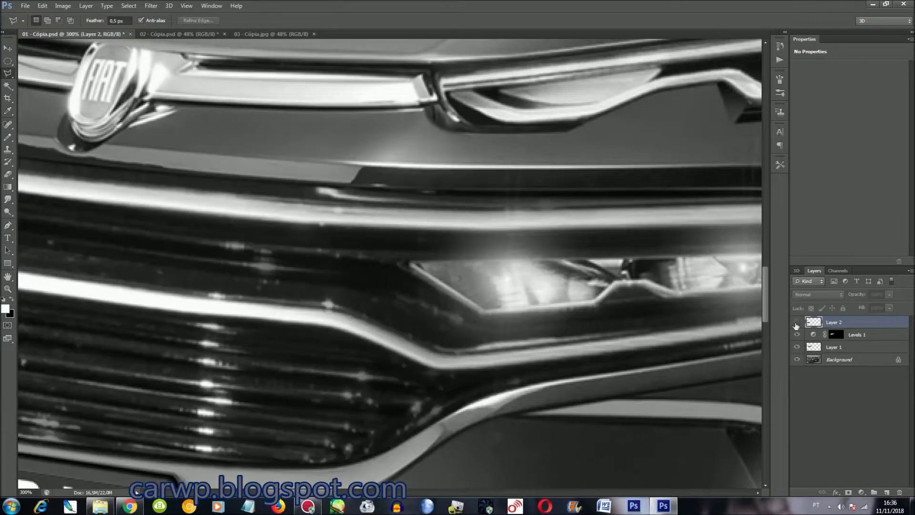
{"action": "left_click", "coordinate": [796, 324]}
Lasso a region along the upper grille bar beside the headlight, then fit the view.
{"action": "scroll", "coordinate": [429, 429], "scroll_direction": "right", "scroll_amount": 8}
{"action": "scroll", "coordinate": [524, 286], "scroll_direction": "left", "scroll_amount": 2}
{"action": "scroll", "coordinate": [567, 217], "scroll_direction": "left", "scroll_amount": 3}
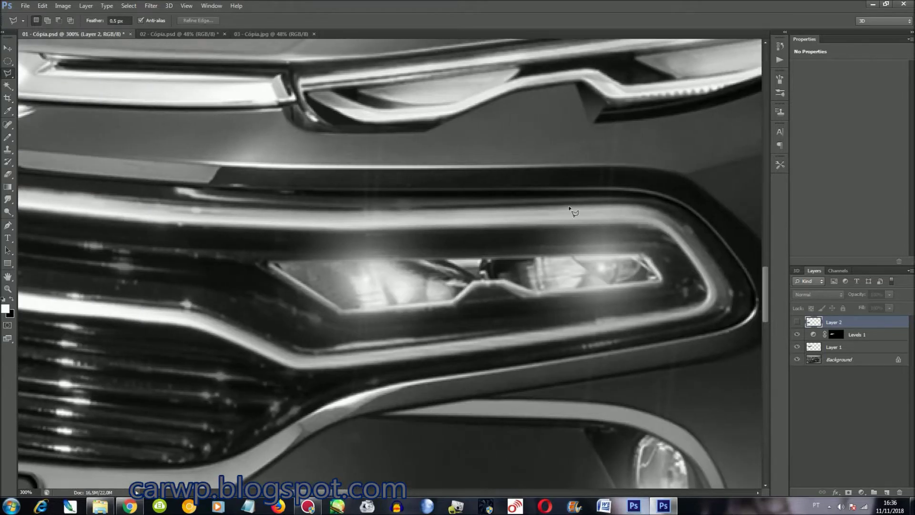
{"action": "left_click", "coordinate": [583, 198]}
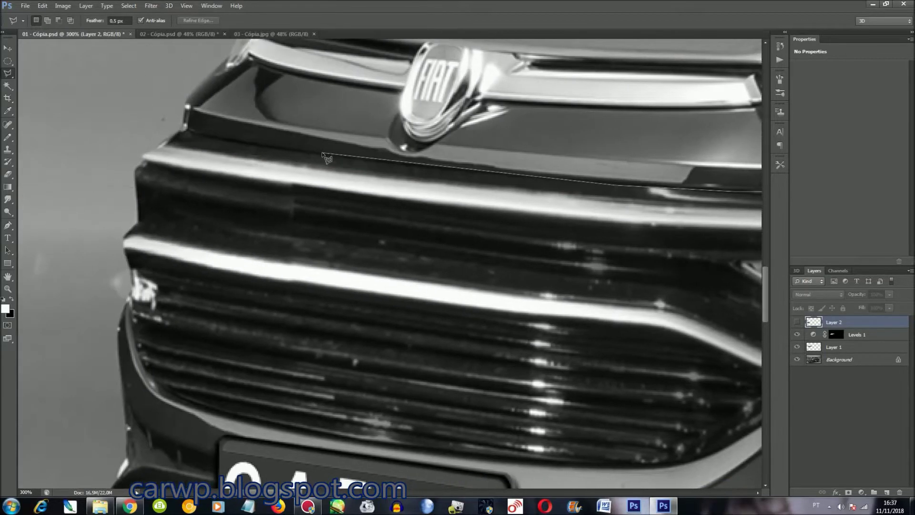
{"action": "left_click", "coordinate": [322, 154]}
{"action": "scroll", "coordinate": [56, 222], "scroll_direction": "down", "scroll_amount": 3}
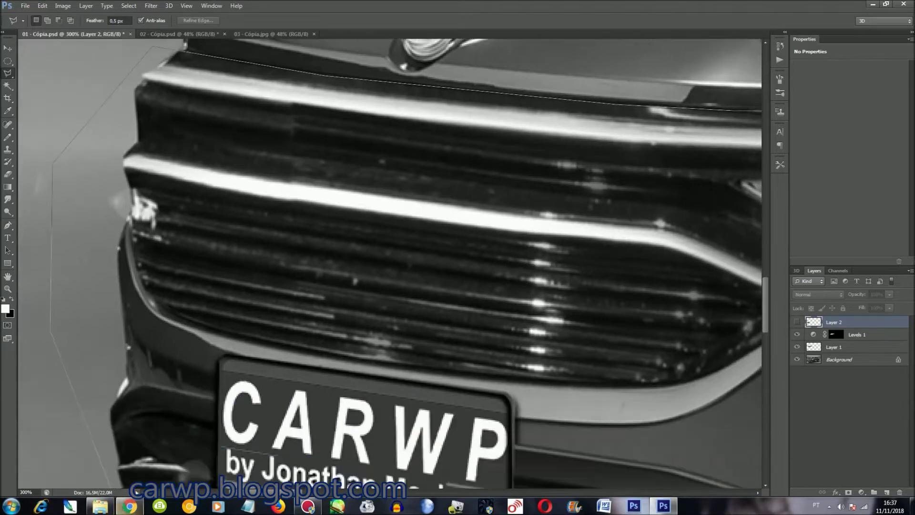
{"action": "scroll", "coordinate": [190, 333], "scroll_direction": "down", "scroll_amount": 2}
{"action": "scroll", "coordinate": [572, 333], "scroll_direction": "right", "scroll_amount": 5}
{"action": "scroll", "coordinate": [700, 213], "scroll_direction": "up", "scroll_amount": 3}
{"action": "double_click", "coordinate": [700, 213]}
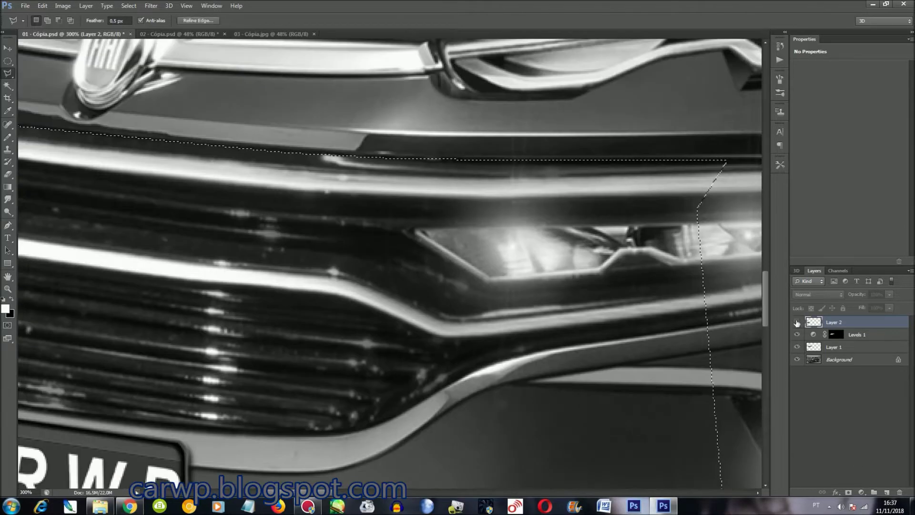
{"action": "key", "text": "ctrl+0"}
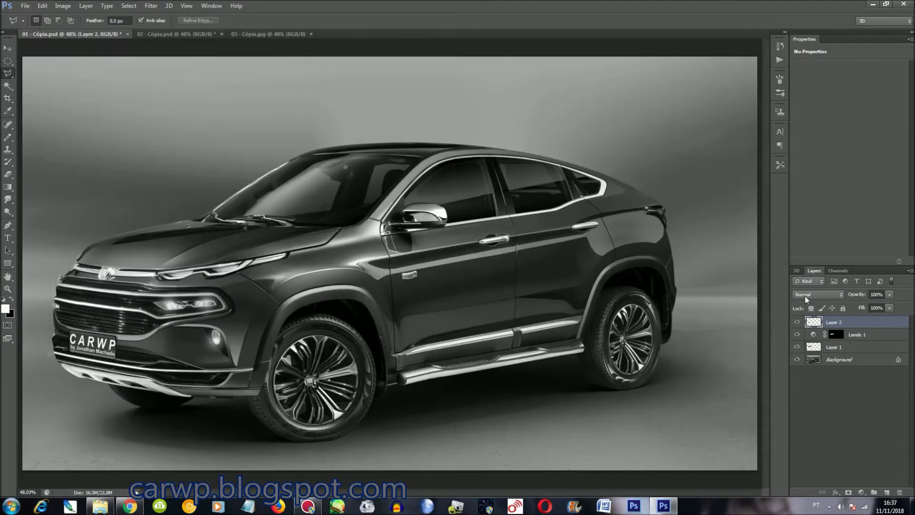
Zoom to the headlight and toggle Layer 2 to compare, leaving it visible.
{"action": "key", "text": "ctrl+plus"}
{"action": "key", "text": "ctrl+plus"}
{"action": "key", "text": "ctrl+plus"}
{"action": "key", "text": "ctrl+plus"}
{"action": "key", "text": "ctrl+plus"}
{"action": "left_click_drag", "start_coordinate": [481, 492], "coordinate": [380, 502]}
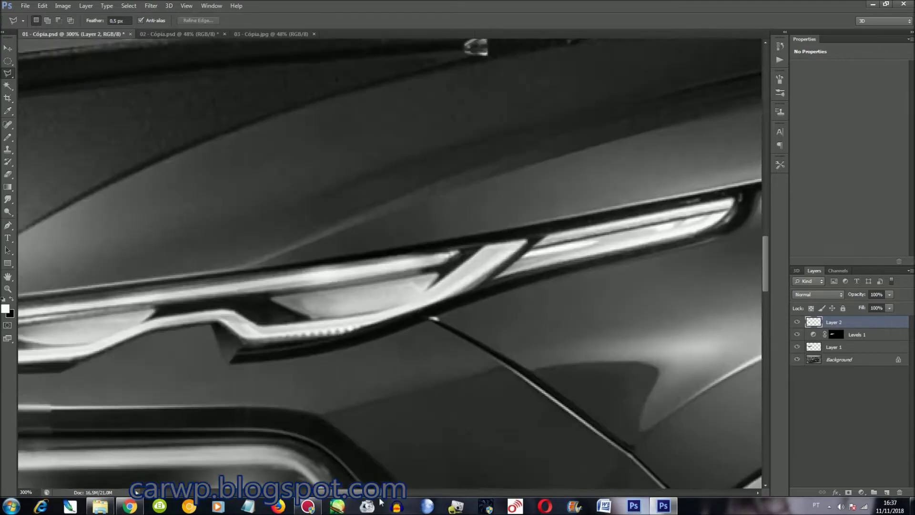
{"action": "scroll", "coordinate": [381, 429], "scroll_direction": "left", "scroll_amount": 5}
{"action": "scroll", "coordinate": [381, 333], "scroll_direction": "down", "scroll_amount": 3}
{"action": "left_click", "coordinate": [796, 322]}
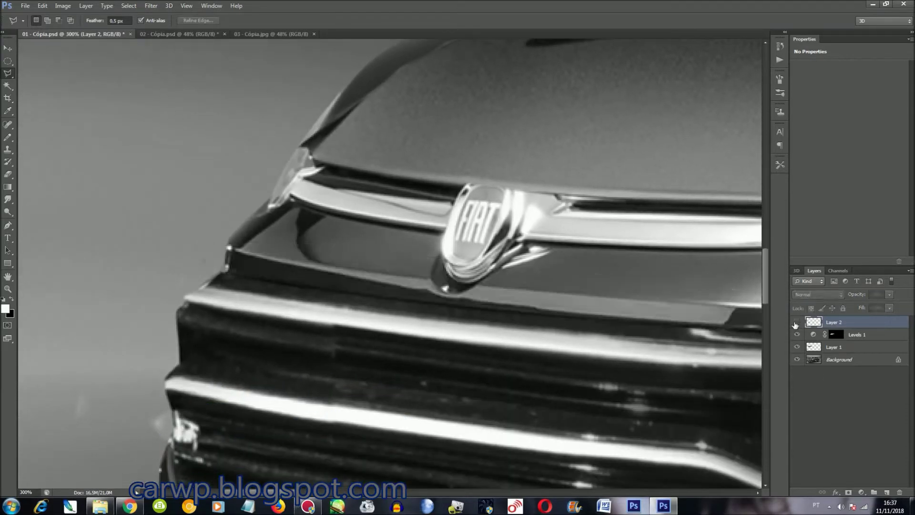
{"action": "left_click", "coordinate": [796, 322]}
{"action": "left_click", "coordinate": [796, 322]}
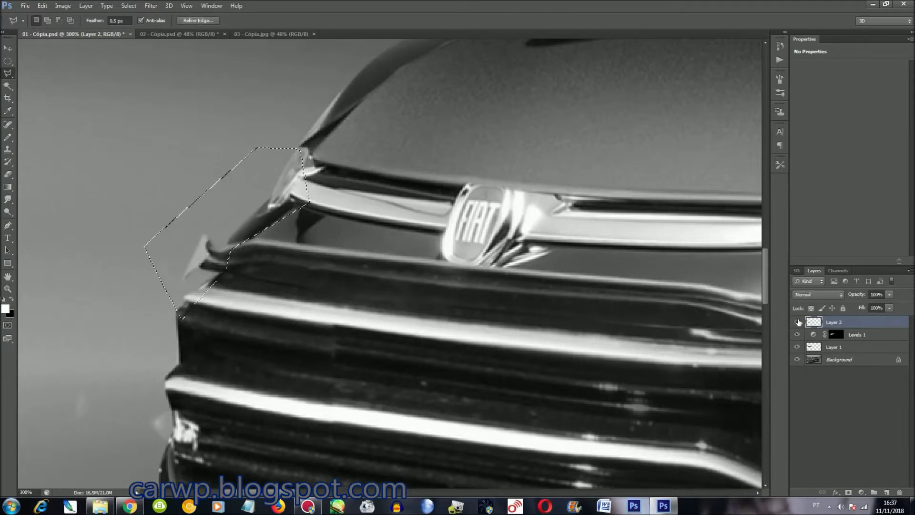
Smudge along the grille's top edge, then select the Background layer.
{"action": "scroll", "coordinate": [411, 448], "scroll_direction": "right", "scroll_amount": 5}
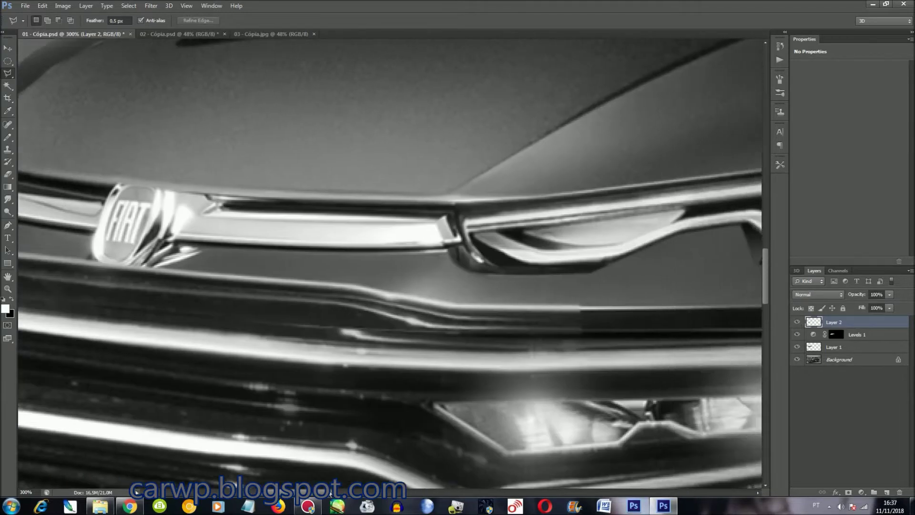
{"action": "scroll", "coordinate": [411, 448], "scroll_direction": "right", "scroll_amount": 3}
{"action": "left_click", "coordinate": [8, 199]}
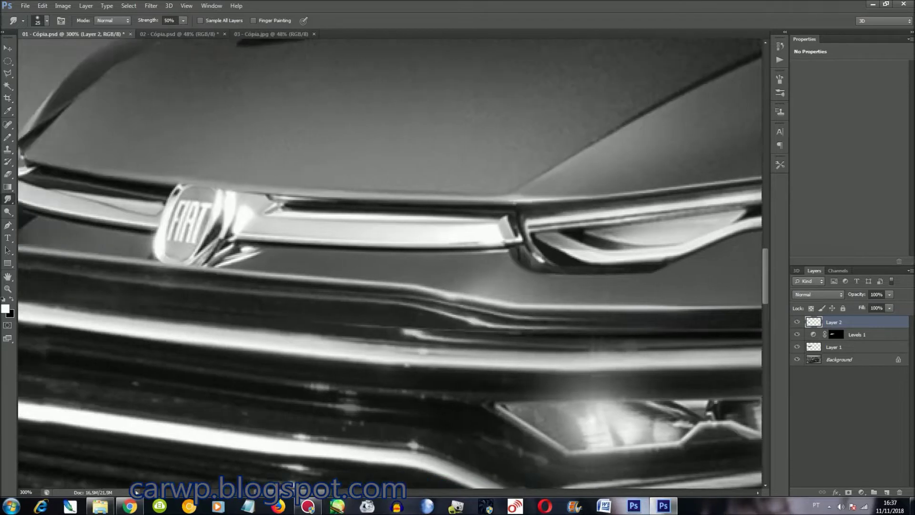
{"action": "left_click_drag", "start_coordinate": [409, 295], "coordinate": [719, 294]}
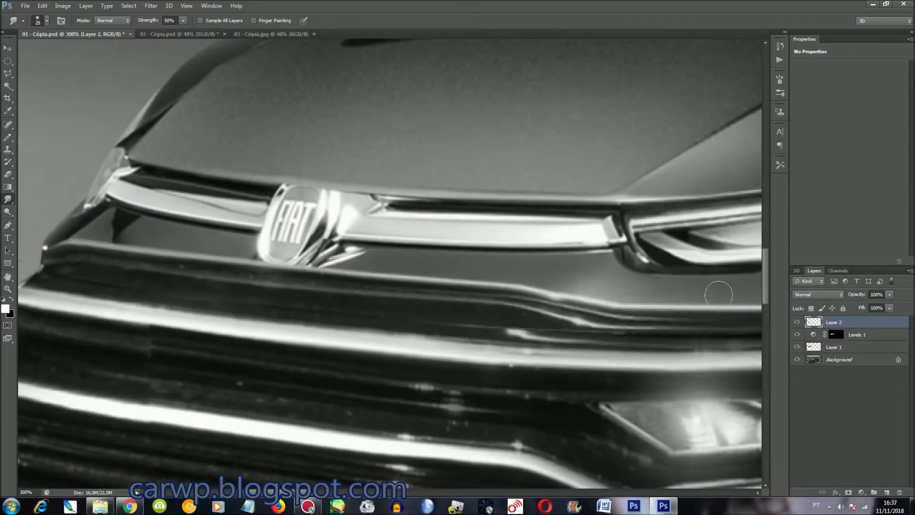
{"action": "left_click", "coordinate": [842, 362]}
{"action": "key", "text": "l"}
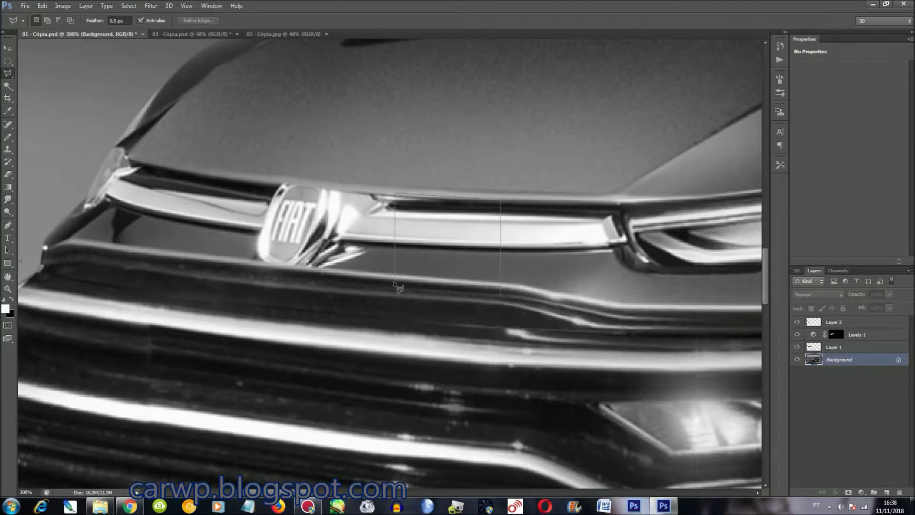
Copy the chrome bar to Layer 3, stretch it left over the emblem and skew it.
{"action": "left_click", "coordinate": [501, 297]}
{"action": "key", "text": "ctrl+j"}
{"action": "key", "text": "ctrl+t"}
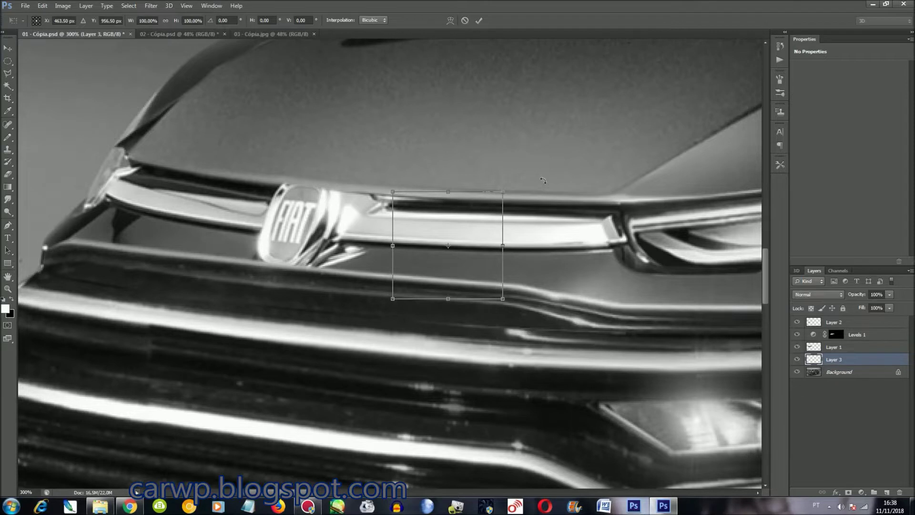
{"action": "mouse_move", "coordinate": [393, 246]}
{"action": "left_mouse_down"}
{"action": "mouse_move", "coordinate": [118, 246]}
{"action": "mouse_move", "coordinate": [123, 206]}
{"action": "left_mouse_up"}
{"action": "right_click", "coordinate": [169, 221]}
{"action": "left_click", "coordinate": [127, 252]}
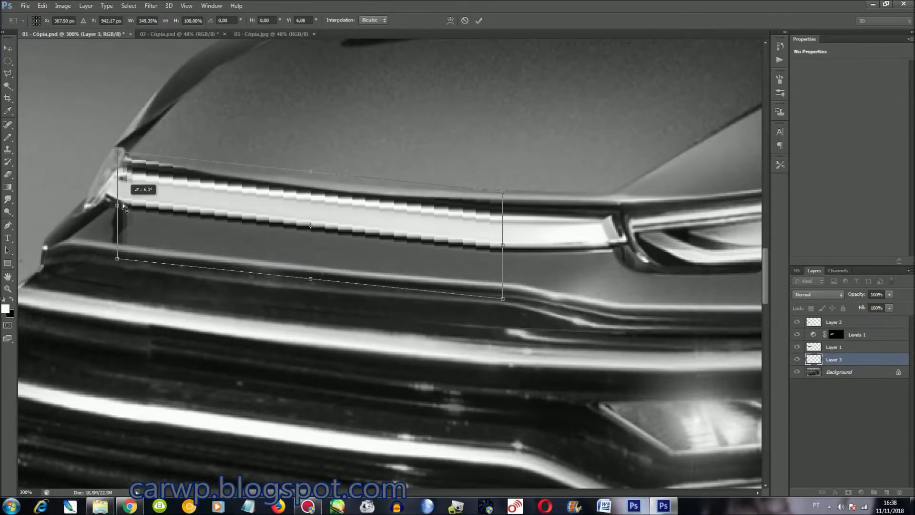
{"action": "key", "text": "Return"}
Warp the chrome bar to curve along the hood line.
{"action": "key", "text": "ctrl+t"}
{"action": "right_click", "coordinate": [434, 222]}
{"action": "left_click", "coordinate": [458, 289]}
{"action": "left_click_drag", "start_coordinate": [299, 237], "coordinate": [299, 242]}
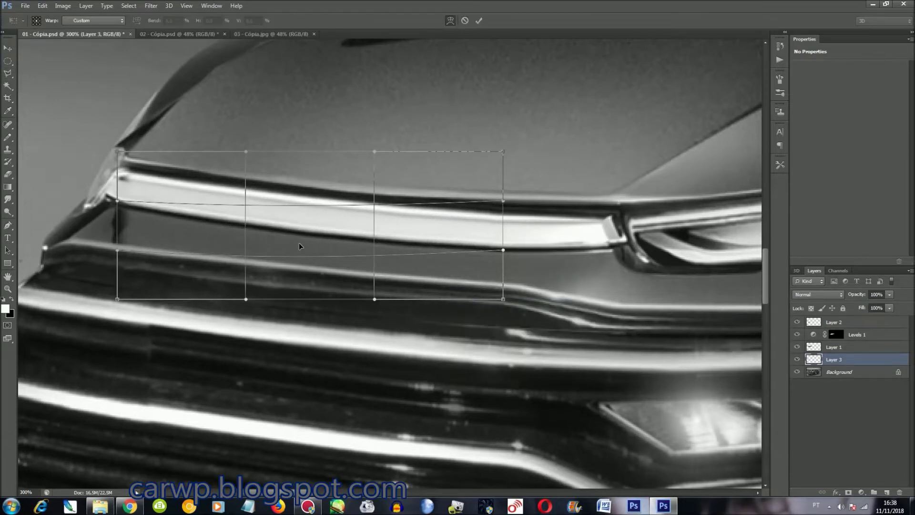
{"action": "key", "text": "Return"}
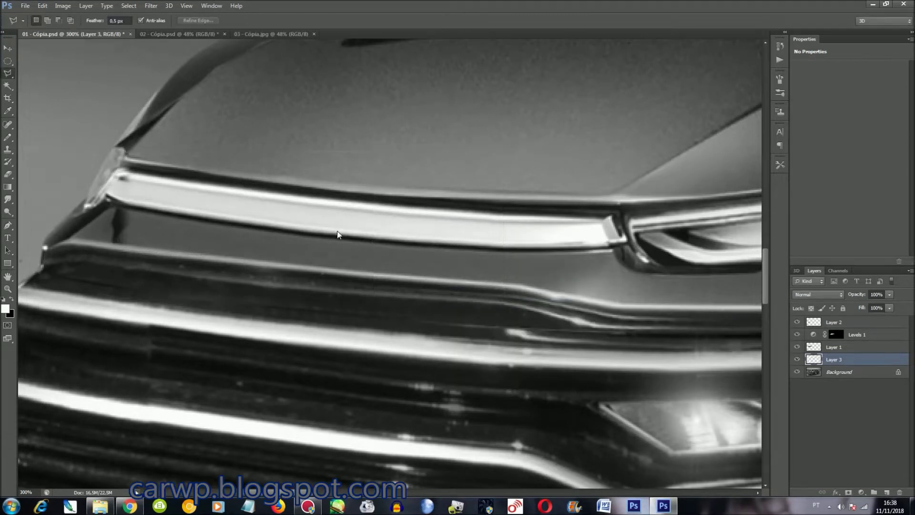
Toggle the chrome bar layer to compare, clear the selection and fit the view.
{"action": "left_click", "coordinate": [796, 359]}
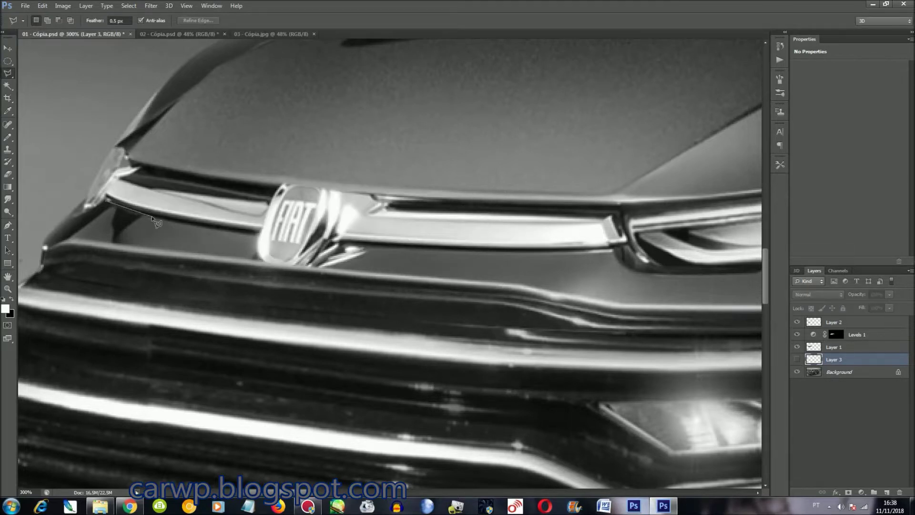
{"action": "left_click", "coordinate": [48, 268]}
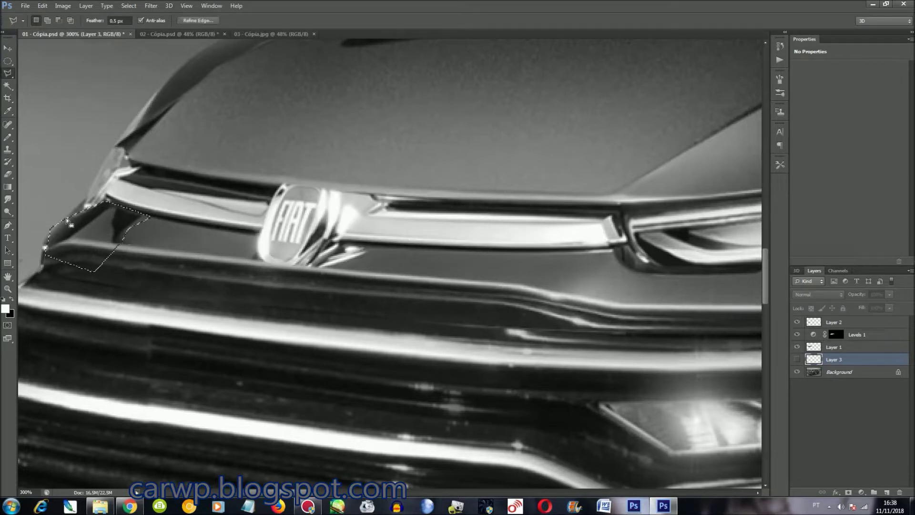
{"action": "left_click", "coordinate": [797, 359]}
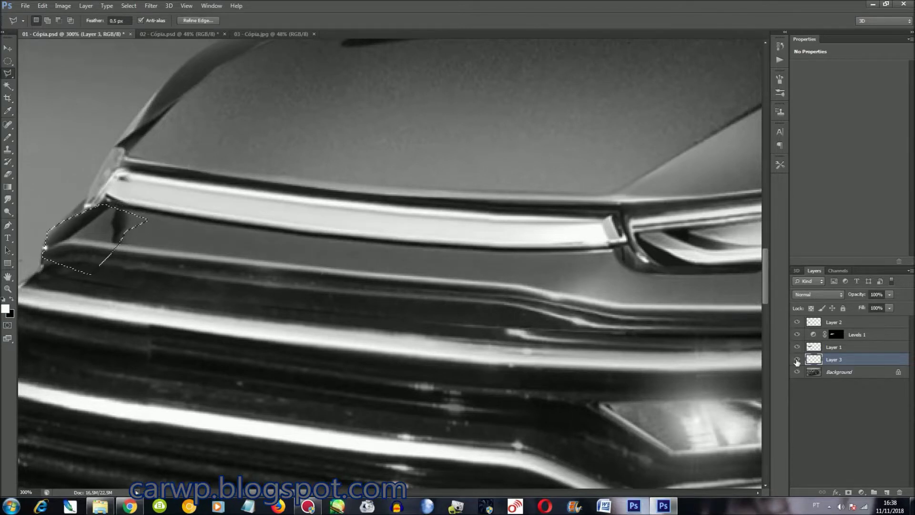
{"action": "key", "text": "ctrl+d"}
{"action": "key", "text": "ctrl+0"}
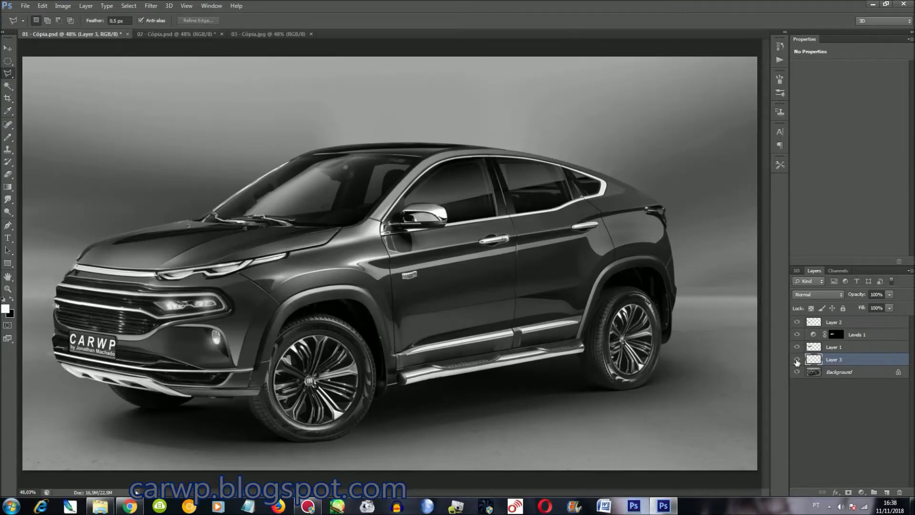
Zoom to the front and toggle the chrome bar, grille and Levels layers to compare.
{"action": "key", "text": "ctrl+plus"}
{"action": "key", "text": "ctrl+plus"}
{"action": "key", "text": "ctrl+plus"}
{"action": "key", "text": "ctrl+plus"}
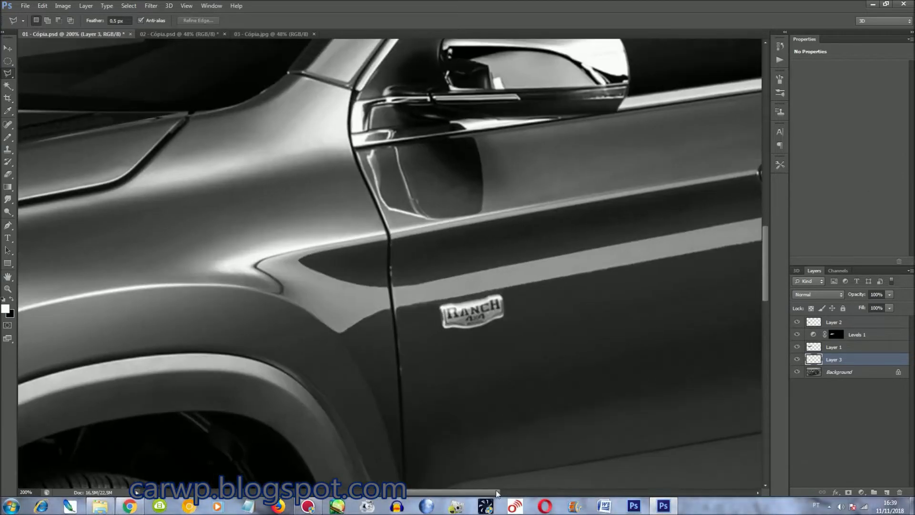
{"action": "scroll", "coordinate": [567, 324], "scroll_direction": "left", "scroll_amount": 5}
{"action": "scroll", "coordinate": [587, 324], "scroll_direction": "down", "scroll_amount": 5}
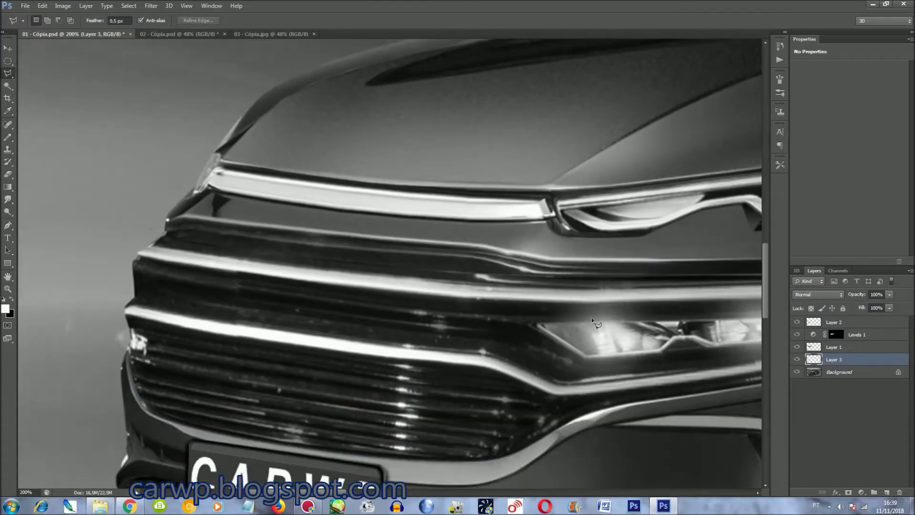
{"action": "left_click", "coordinate": [797, 360]}
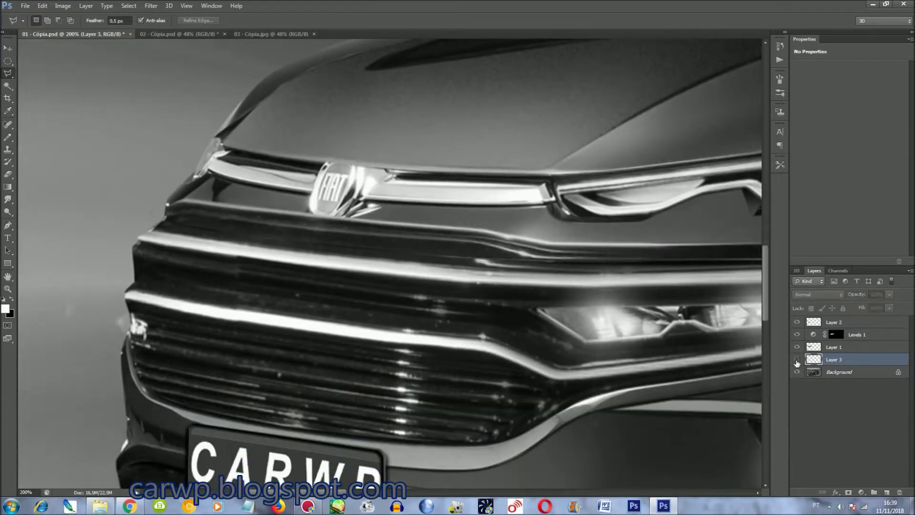
{"action": "left_click", "coordinate": [796, 360]}
{"action": "left_click", "coordinate": [797, 322]}
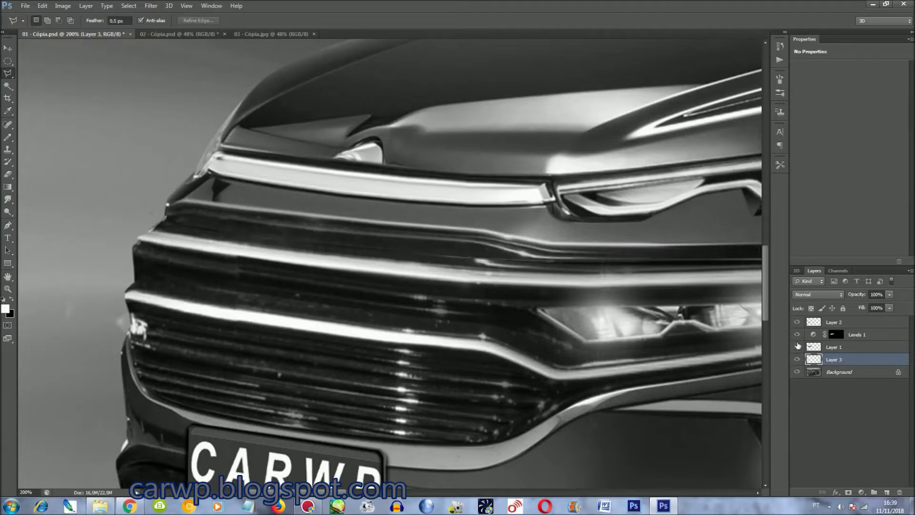
{"action": "left_click", "coordinate": [797, 333]}
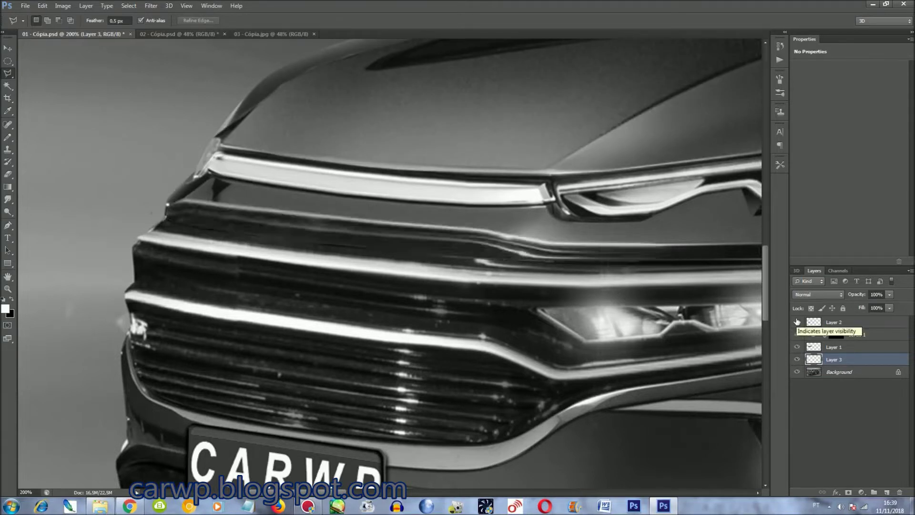
Flatten all layers into the Background and zoom in on the grille.
{"action": "scroll", "coordinate": [705, 391], "scroll_direction": "up", "scroll_amount": 1}
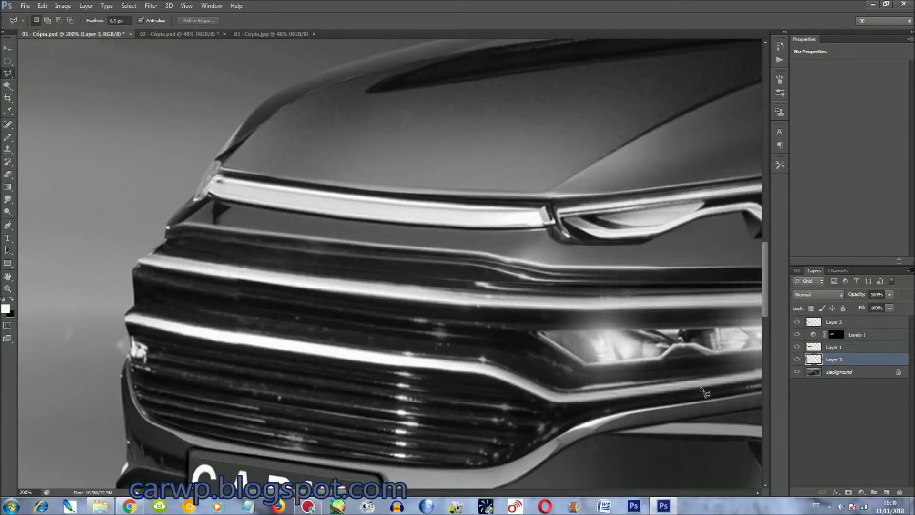
{"action": "scroll", "coordinate": [705, 392], "scroll_direction": "up", "scroll_amount": 4}
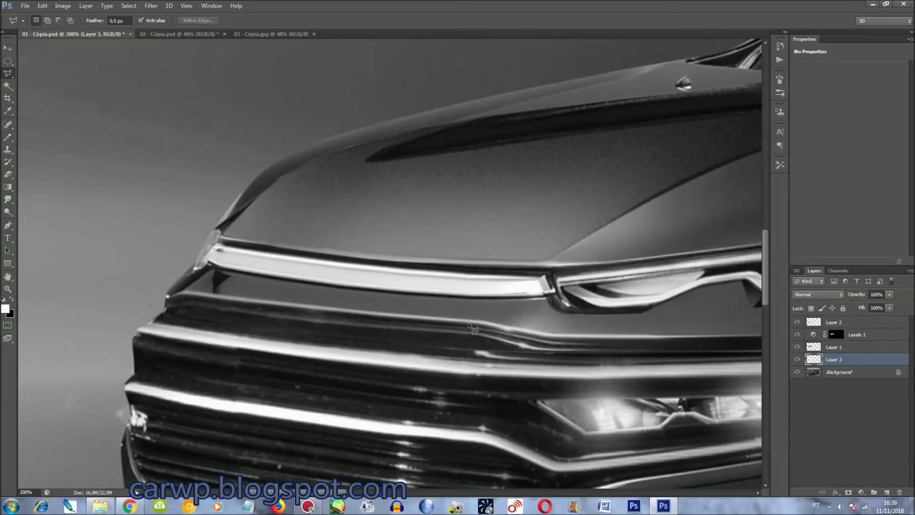
{"action": "key", "text": "ctrl+shift+e"}
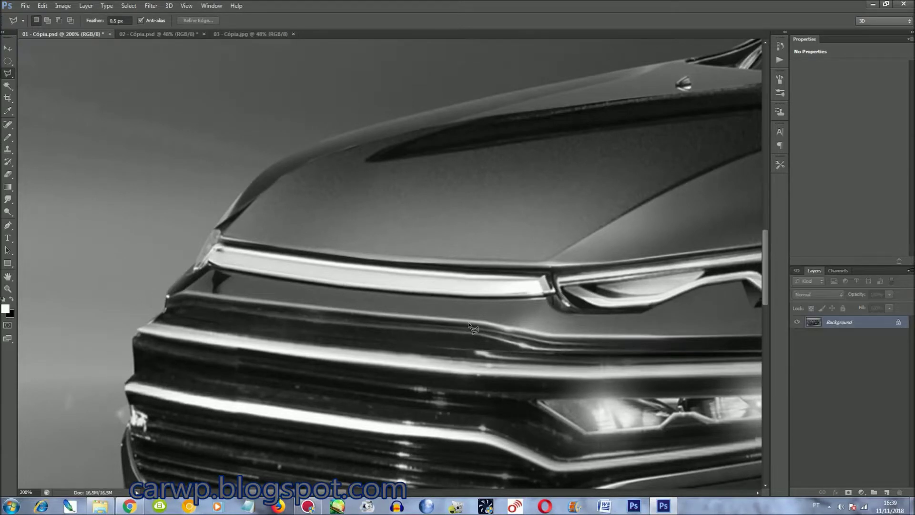
{"action": "key", "text": "ctrl+plus"}
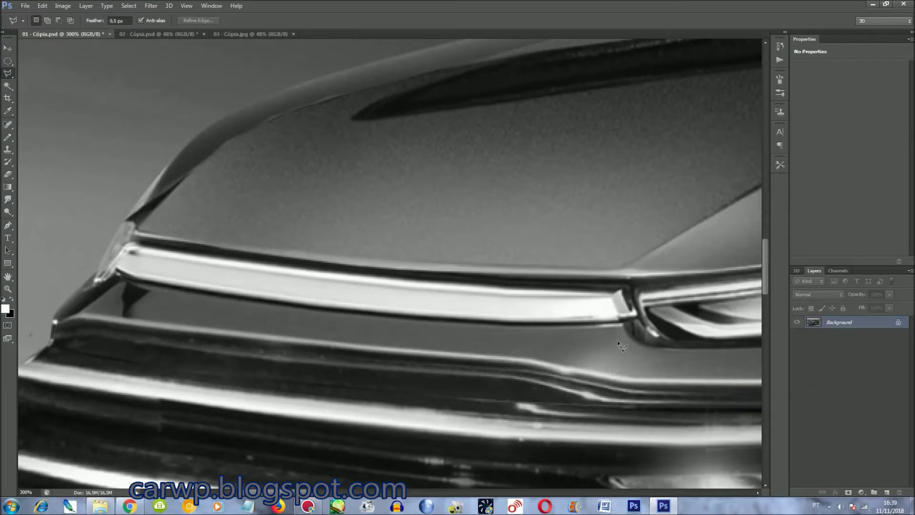
{"action": "left_click", "coordinate": [613, 381]}
Copy the outlined strip to a new layer, stretch it left across the grille, and skew it.
{"action": "key", "text": "ctrl+j"}
{"action": "key", "text": "ctrl+t"}
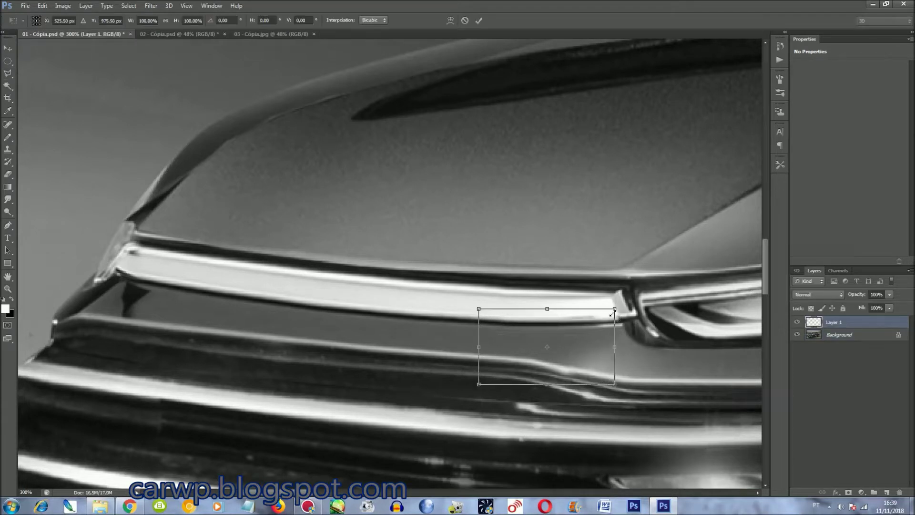
{"action": "mouse_move", "coordinate": [479, 347]}
{"action": "left_mouse_down"}
{"action": "mouse_move", "coordinate": [110, 347]}
{"action": "mouse_move", "coordinate": [105, 300]}
{"action": "left_mouse_up"}
{"action": "right_click", "coordinate": [157, 330]}
{"action": "left_click", "coordinate": [194, 398]}
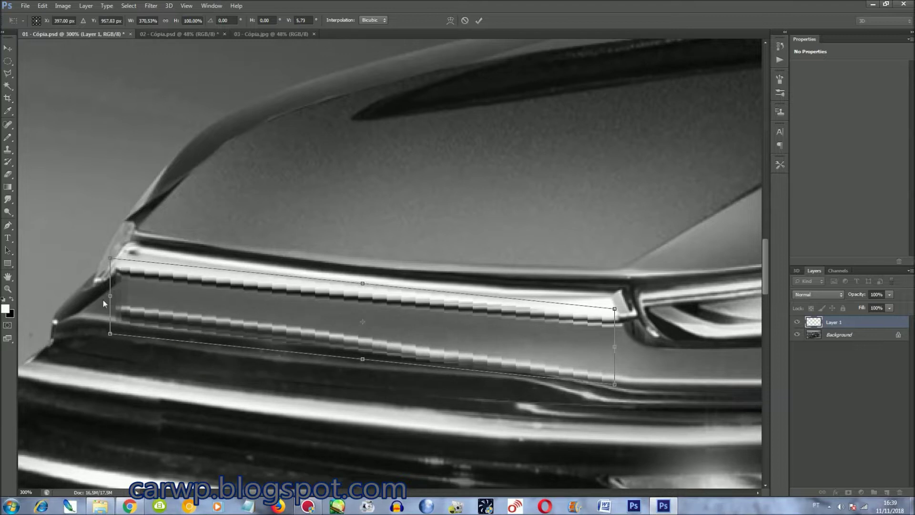
{"action": "key", "text": "Return"}
Warp the strip down to follow the grille, then toggle its visibility to compare.
{"action": "key", "text": "ctrl+t"}
{"action": "right_click", "coordinate": [453, 278]}
{"action": "left_click", "coordinate": [476, 352]}
{"action": "left_click_drag", "start_coordinate": [355, 298], "coordinate": [354, 303]}
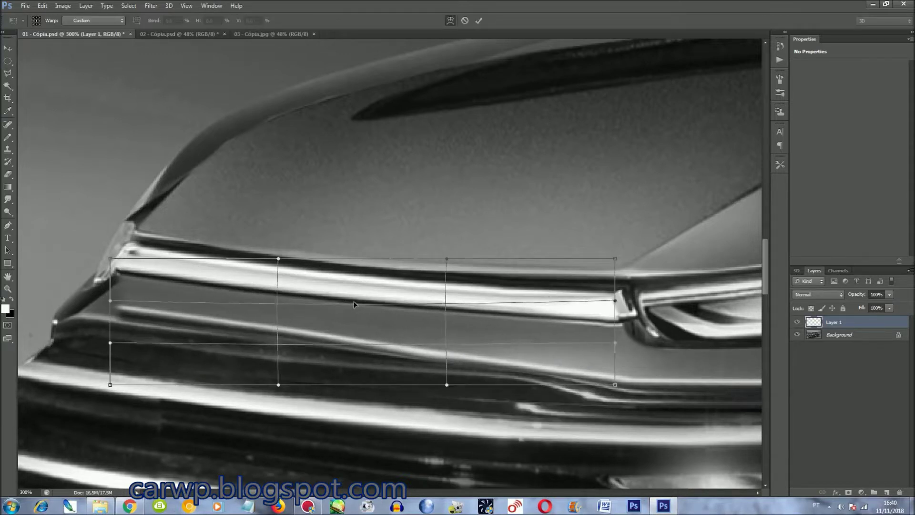
{"action": "key", "text": "Return"}
{"action": "left_click", "coordinate": [797, 322]}
{"action": "left_click", "coordinate": [796, 322]}
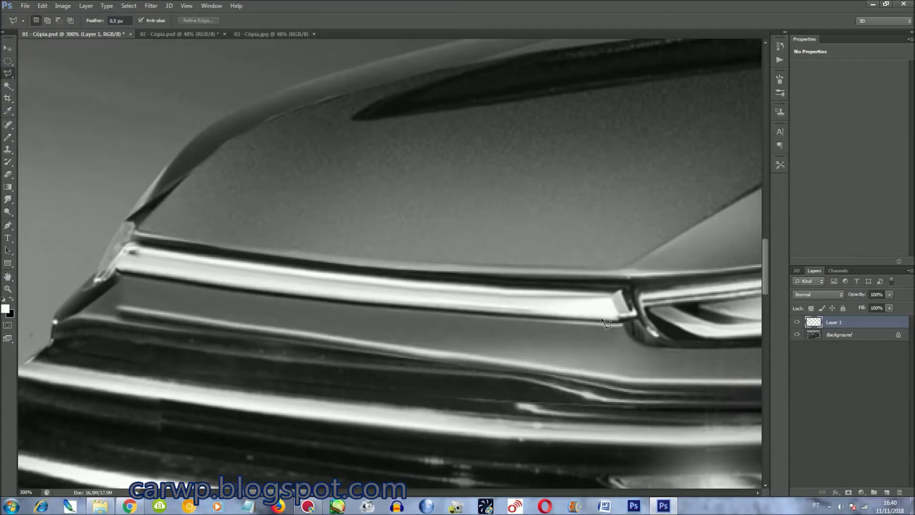
Adjust the strip's warp again and toggle it on and off against the original.
{"action": "key", "text": "ctrl+t"}
{"action": "right_click", "coordinate": [596, 291]}
{"action": "left_click", "coordinate": [637, 371]}
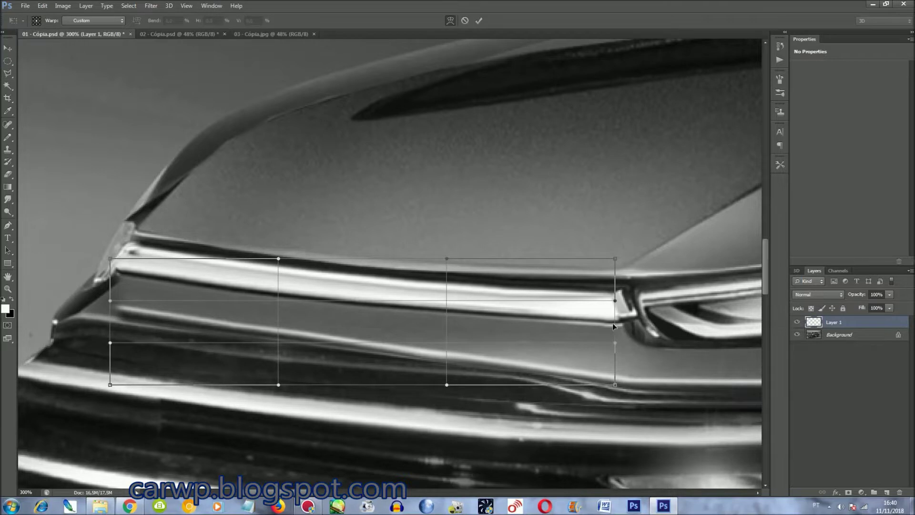
{"action": "key", "text": "Return"}
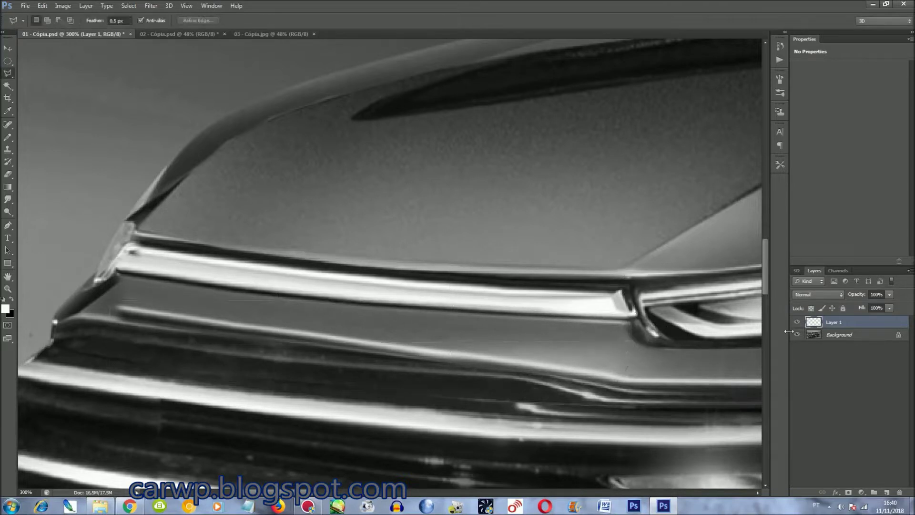
{"action": "left_click", "coordinate": [796, 323]}
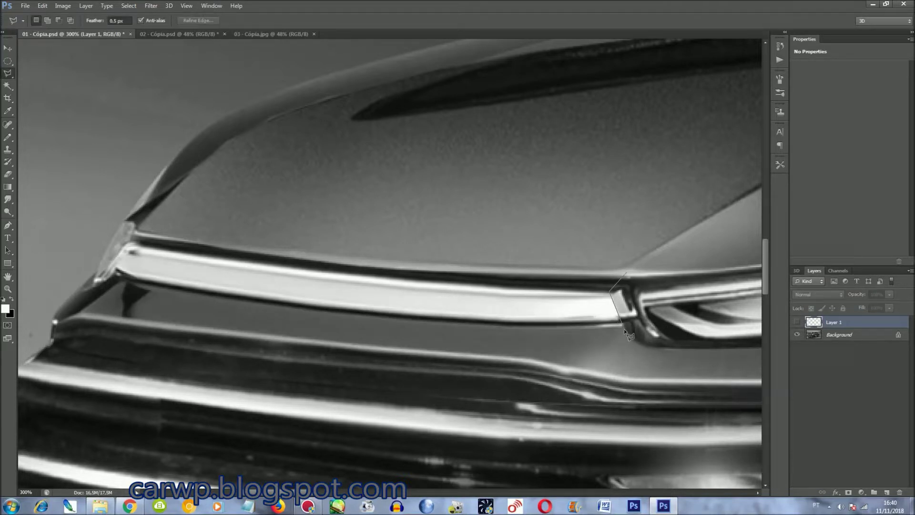
{"action": "left_click", "coordinate": [796, 322]}
{"action": "left_click", "coordinate": [794, 323]}
{"action": "left_click", "coordinate": [794, 322]}
Outline the lower grille area, show the strip again, and drop the selection.
{"action": "left_click", "coordinate": [115, 275]}
{"action": "left_click", "coordinate": [50, 317]}
{"action": "left_click", "coordinate": [80, 360]}
{"action": "left_click", "coordinate": [610, 398]}
{"action": "left_click", "coordinate": [662, 355]}
{"action": "left_click", "coordinate": [656, 333]}
{"action": "left_click", "coordinate": [796, 322]}
{"action": "key", "text": "ctrl+d"}
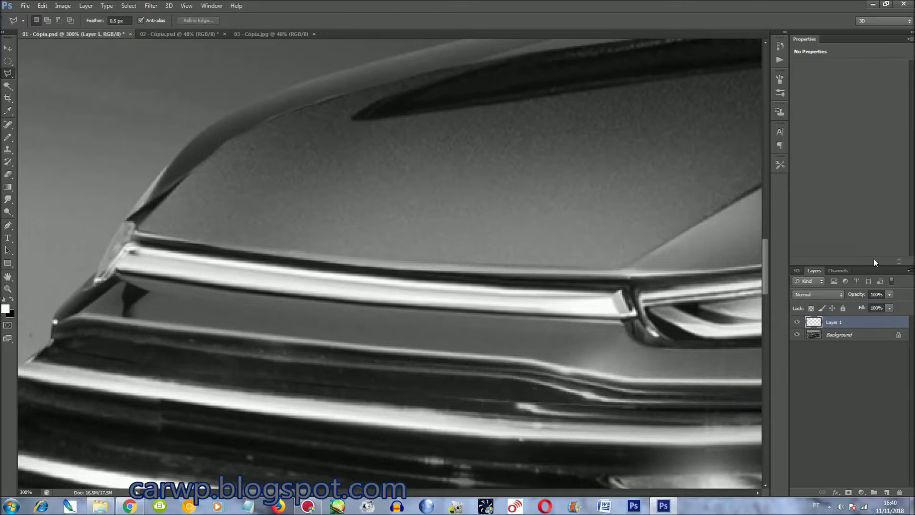
Compare once more, then merge the warped strip into the background.
{"action": "left_click", "coordinate": [796, 322]}
{"action": "key", "text": "ctrl+e"}
{"action": "key", "text": "ctrl+plus"}
{"action": "scroll", "coordinate": [429, 418], "scroll_direction": "left", "scroll_amount": 5}
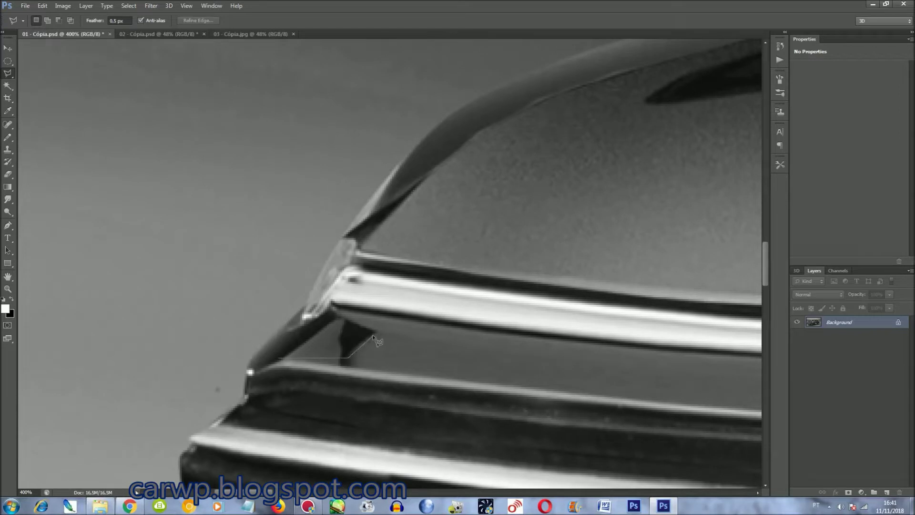
Copy the trim corner to a new layer, stretch it upward, skew its top right and warp it.
{"action": "left_click", "coordinate": [284, 352]}
{"action": "key", "text": "ctrl+j"}
{"action": "key", "text": "ctrl+t"}
{"action": "left_click_drag", "start_coordinate": [367, 309], "coordinate": [367, 280]}
{"action": "right_click", "coordinate": [333, 282]}
{"action": "left_click", "coordinate": [345, 320]}
{"action": "mouse_move", "coordinate": [327, 283]}
{"action": "left_mouse_down"}
{"action": "mouse_move", "coordinate": [362, 276]}
{"action": "mouse_move", "coordinate": [348, 305]}
{"action": "left_mouse_up"}
{"action": "right_click", "coordinate": [379, 299]}
{"action": "left_click", "coordinate": [405, 374]}
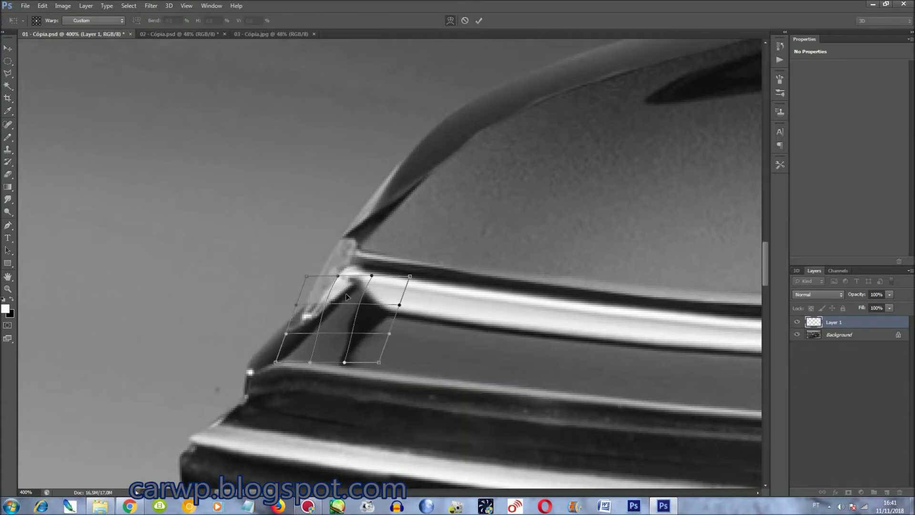
{"action": "key", "text": "Return"}
Compare the reshaped corner, merge it into the background, and switch between the open car images.
{"action": "left_click", "coordinate": [797, 322]}
{"action": "left_click", "coordinate": [582, 340]}
{"action": "double_click", "coordinate": [605, 261]}
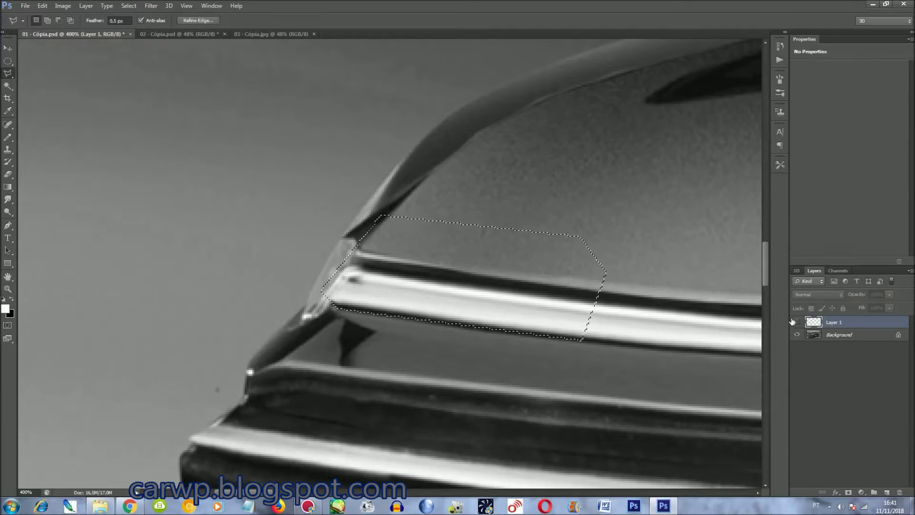
{"action": "left_click", "coordinate": [796, 323]}
{"action": "key", "text": "ctrl+0"}
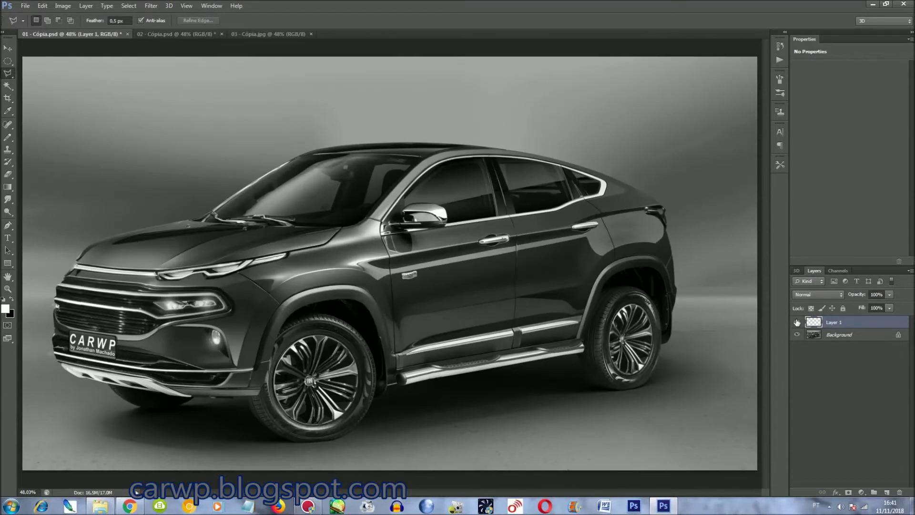
{"action": "key", "text": "ctrl+e"}
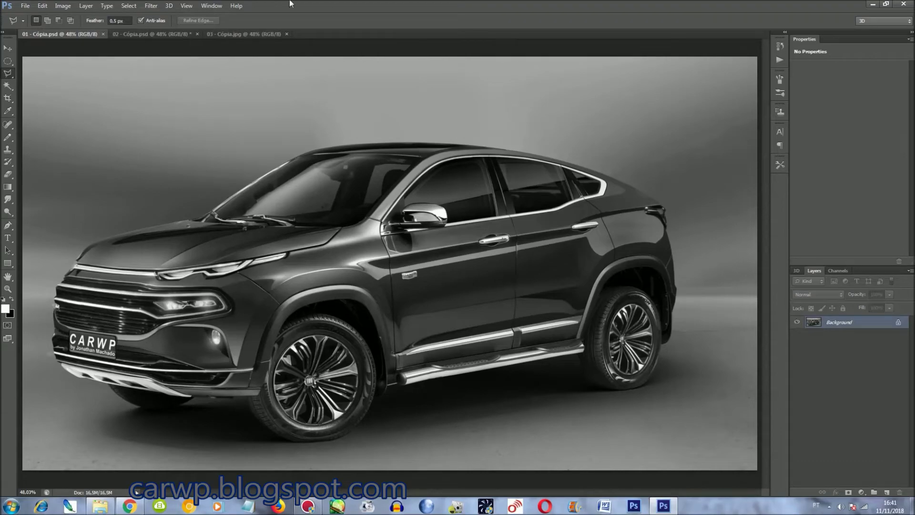
{"action": "left_click", "coordinate": [82, 34]}
{"action": "left_click", "coordinate": [243, 34]}
In the silver concept car image, copy the emblem to a layer, flip it horizontally and rotate it upright.
{"action": "left_click", "coordinate": [149, 34]}
{"action": "scroll", "coordinate": [379, 413], "scroll_direction": "up", "scroll_amount": 5}
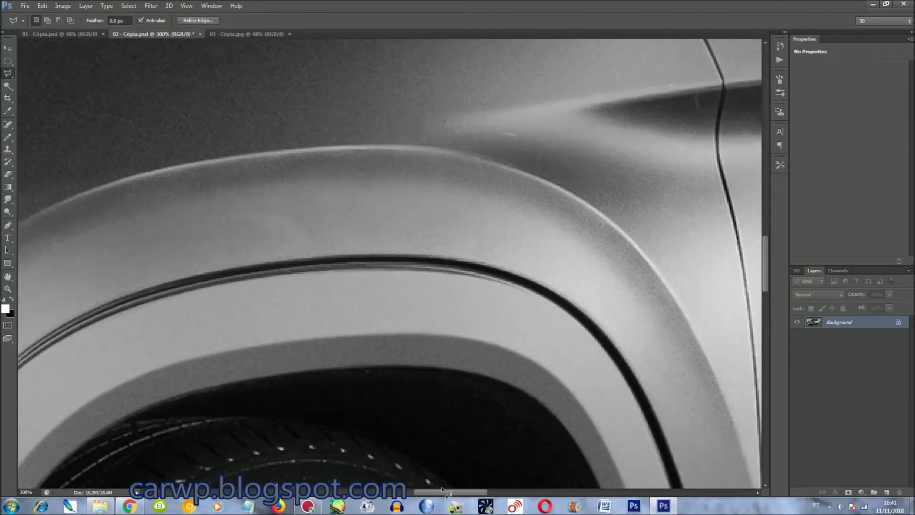
{"action": "scroll", "coordinate": [313, 459], "scroll_direction": "down", "scroll_amount": 3}
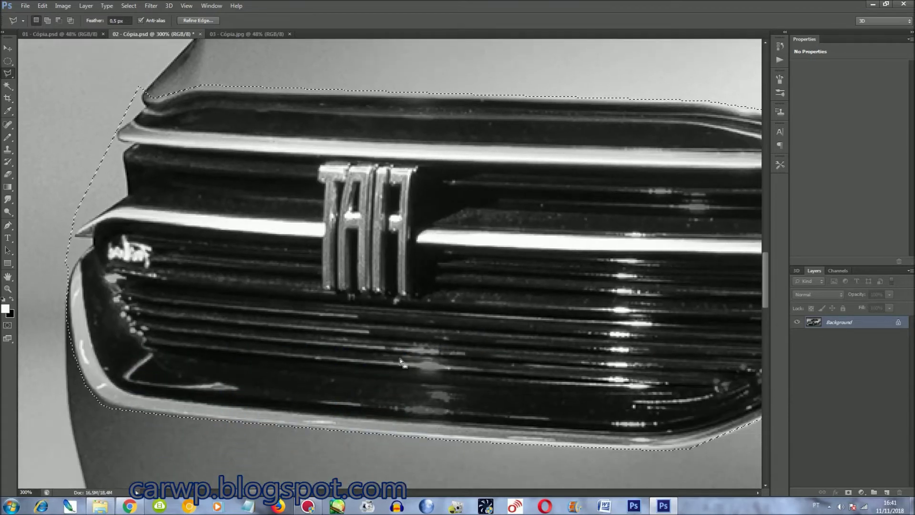
{"action": "key", "text": "ctrl+d"}
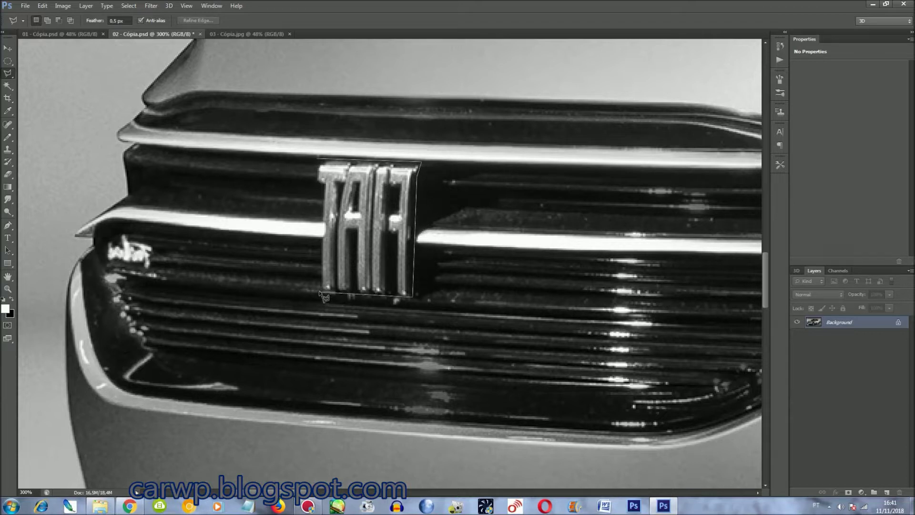
{"action": "key", "text": "ctrl+j"}
{"action": "key", "text": "ctrl+t"}
{"action": "right_click", "coordinate": [385, 193]}
{"action": "left_click", "coordinate": [435, 338]}
{"action": "mouse_move", "coordinate": [517, 308]}
{"action": "left_mouse_down"}
{"action": "mouse_move", "coordinate": [509, 321]}
{"action": "mouse_move", "coordinate": [516, 311]}
{"action": "left_mouse_up"}
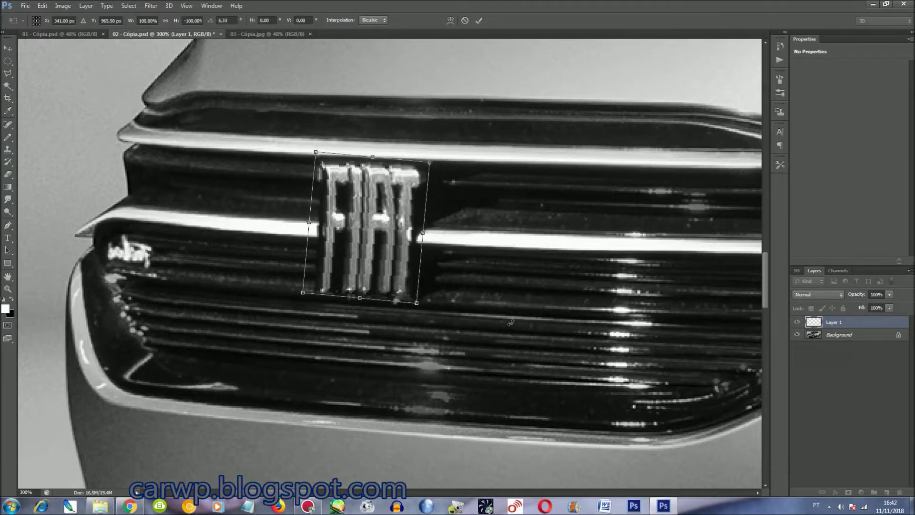
{"action": "key", "text": "Return"}
On the original car layer, smudge the grille and fill the area behind the emblem.
{"action": "left_click", "coordinate": [855, 335]}
{"action": "left_click", "coordinate": [8, 200]}
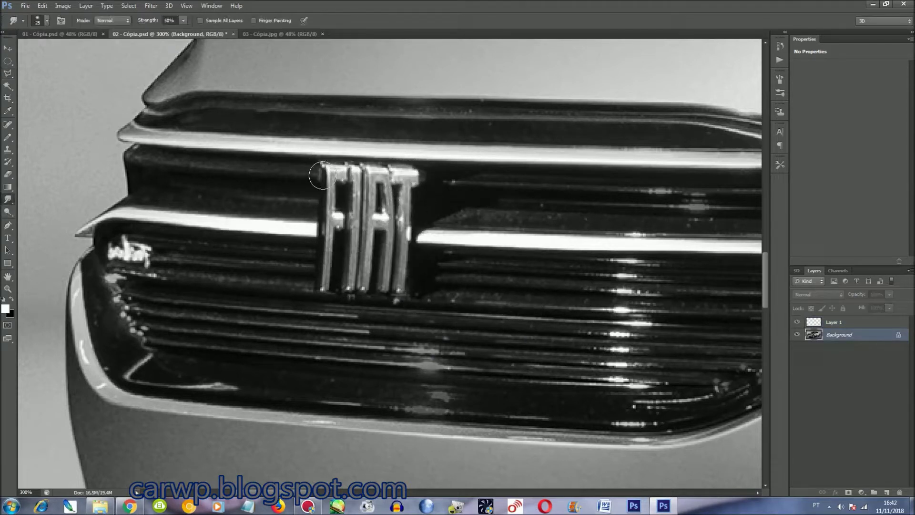
{"action": "key", "text": "l"}
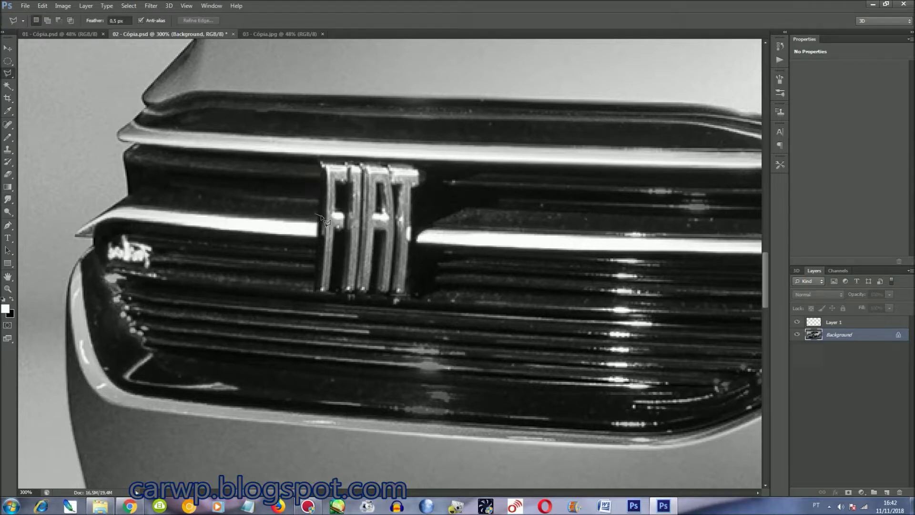
{"action": "key", "text": "shift+BackSpace"}
{"action": "key", "text": "Escape"}
{"action": "left_click", "coordinate": [840, 323]}
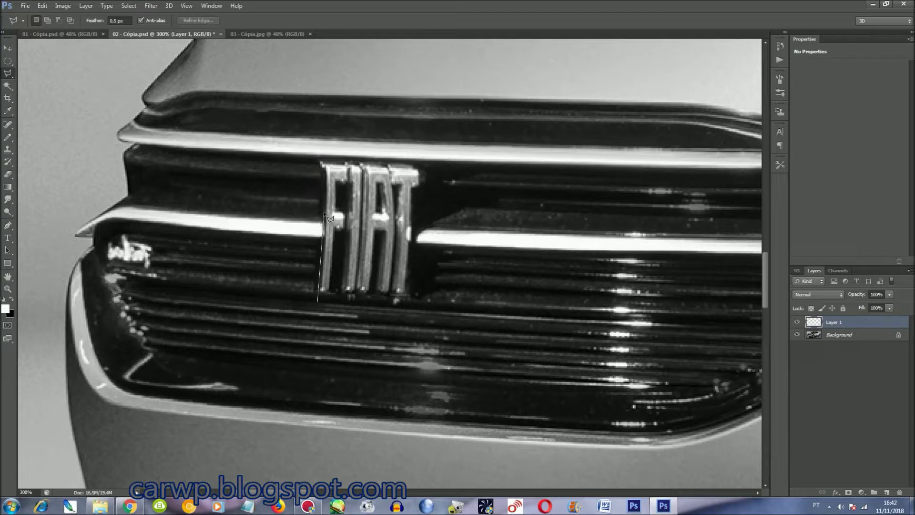
Warp the FIAT emblem to fit the grille, merge it into the background and save.
{"action": "left_click", "coordinate": [314, 155]}
{"action": "key", "text": "ctrl+t"}
{"action": "right_click", "coordinate": [384, 198]}
{"action": "left_click", "coordinate": [421, 270]}
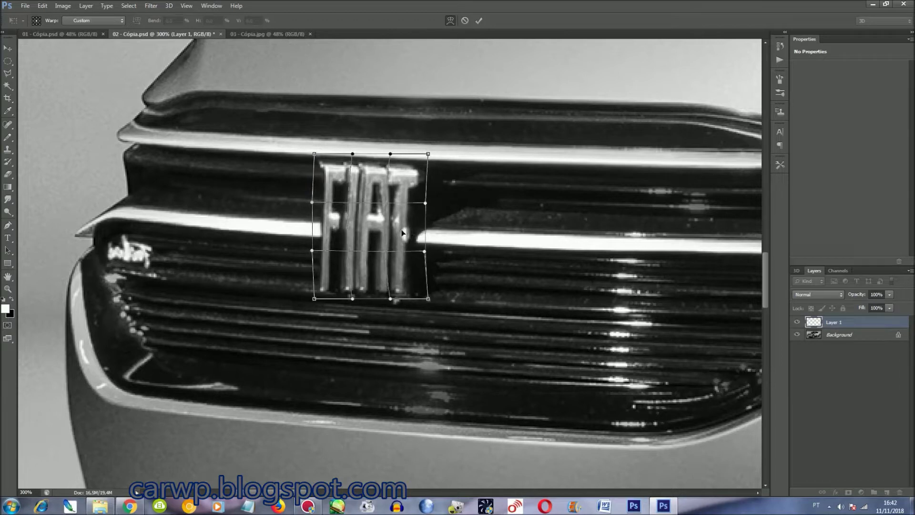
{"action": "key", "text": "Return"}
{"action": "key", "text": "ctrl+e"}
{"action": "key", "text": "ctrl+s"}
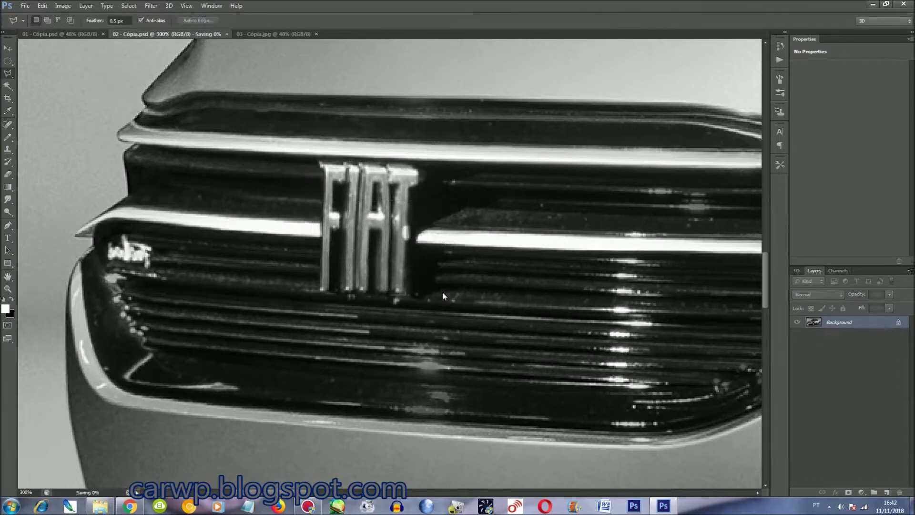
Stretch the emblem's T stroke taller on a copied layer and merge it into the background.
{"action": "key", "text": "ctrl+plus"}
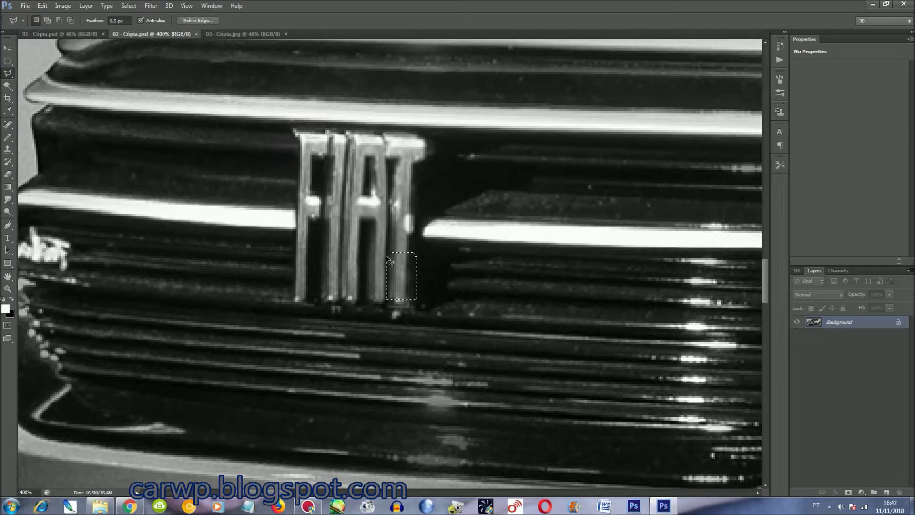
{"action": "key", "text": "ctrl+j"}
{"action": "key", "text": "ctrl+t"}
{"action": "left_click_drag", "start_coordinate": [417, 249], "coordinate": [417, 196]}
{"action": "right_click", "coordinate": [408, 206]}
{"action": "left_click", "coordinate": [401, 191]}
{"action": "key", "text": "Return"}
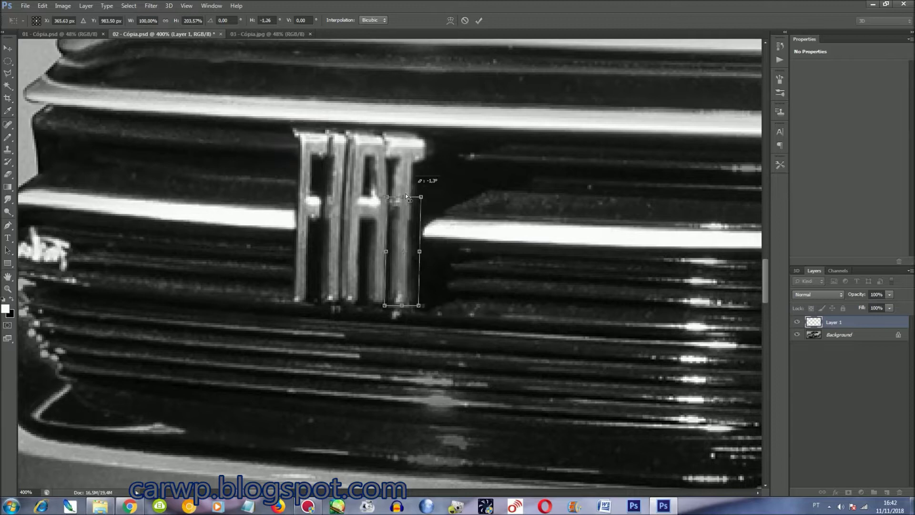
{"action": "key", "text": "ctrl+e"}
{"action": "key", "text": "ctrl+minus"}
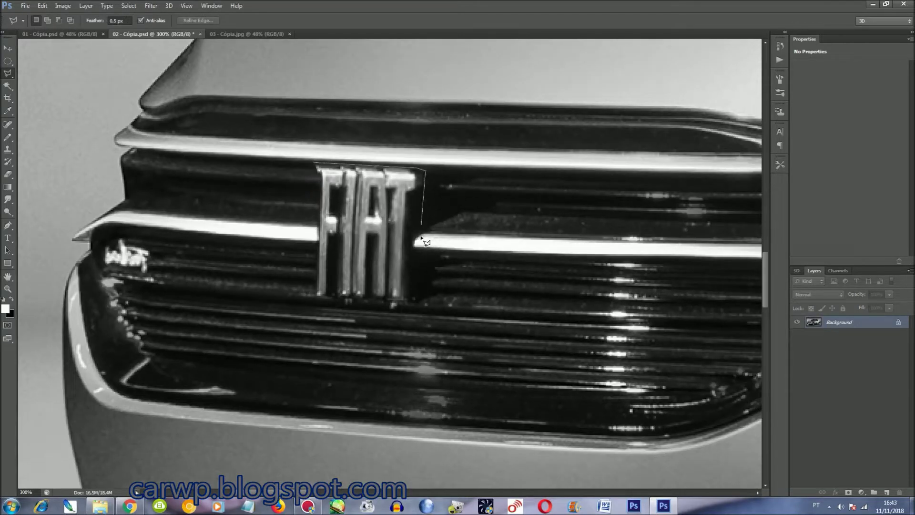
Select the whole FIAT badge in 02 - Cópia.psd and return to the coupé SUV document.
{"action": "left_click", "coordinate": [314, 165]}
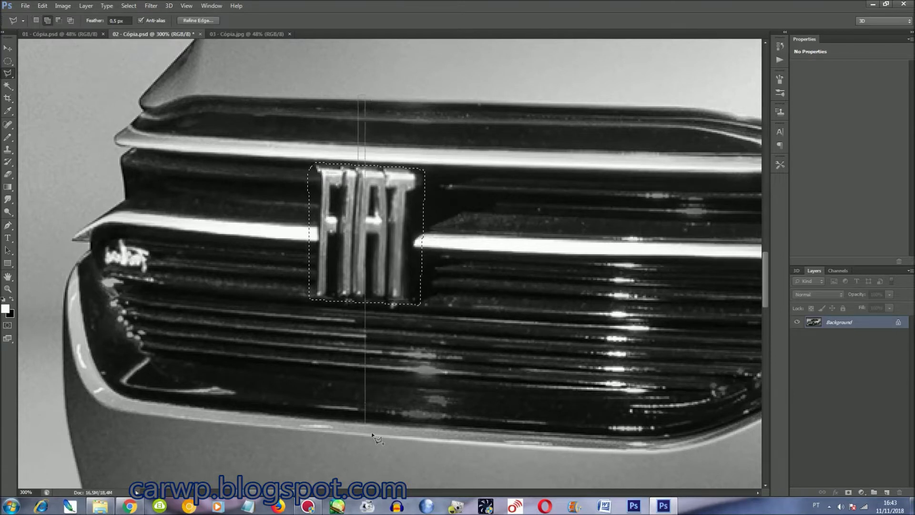
{"action": "left_click", "coordinate": [359, 96]}
{"action": "mouse_move", "coordinate": [260, 492]}
{"action": "left_mouse_down"}
{"action": "mouse_move", "coordinate": [313, 497]}
{"action": "mouse_move", "coordinate": [405, 409]}
{"action": "left_mouse_up"}
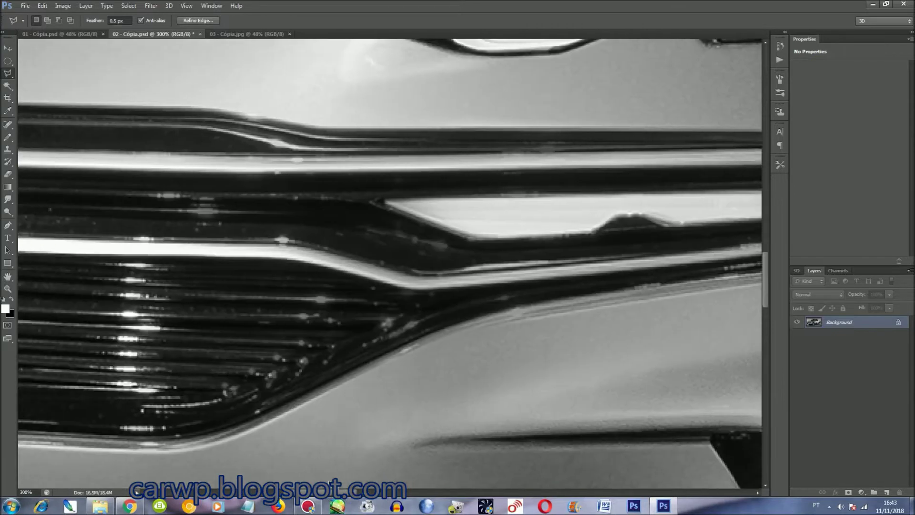
{"action": "left_click_drag", "start_coordinate": [323, 478], "coordinate": [286, 481]}
{"action": "key", "text": "ctrl+minus"}
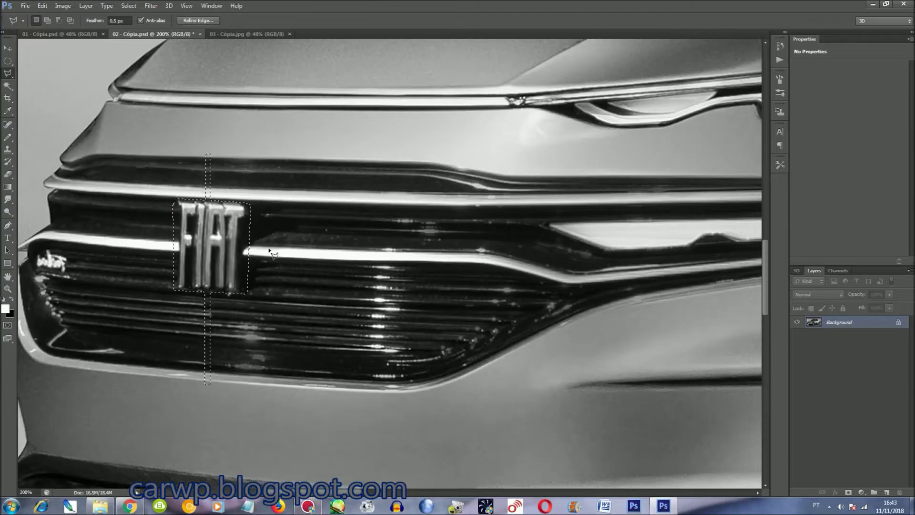
{"action": "left_click", "coordinate": [236, 251]}
{"action": "left_click", "coordinate": [501, 80]}
{"action": "left_click", "coordinate": [236, 251]}
{"action": "left_click", "coordinate": [180, 202]}
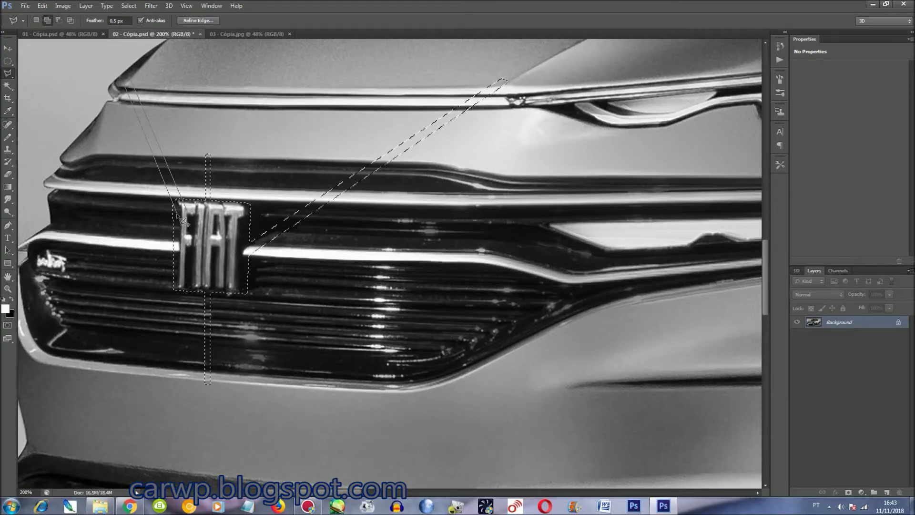
{"action": "key", "text": "ctrl+0"}
{"action": "left_click", "coordinate": [42, 33]}
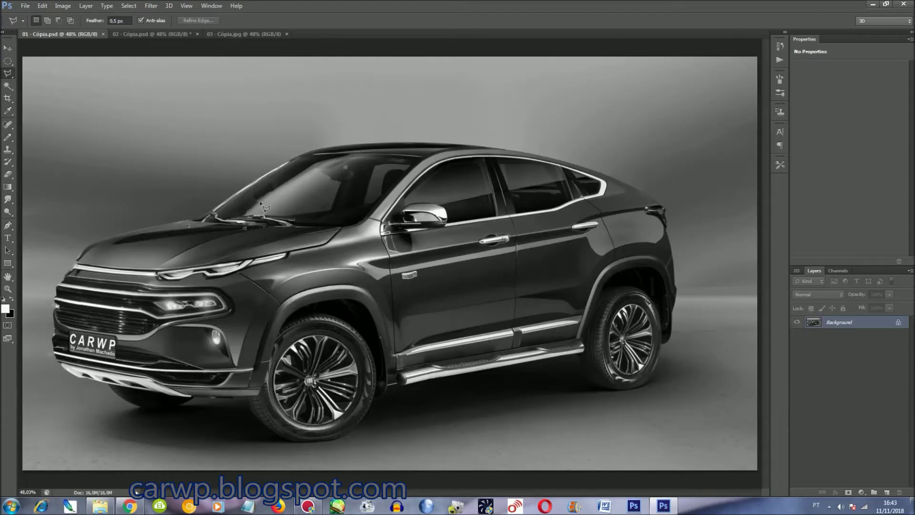
Paste the FIAT badge onto the coupé, shrink it slightly and move it up onto the grille.
{"action": "key", "text": "ctrl+plus"}
{"action": "key", "text": "ctrl+plus"}
{"action": "key", "text": "ctrl+plus"}
{"action": "key", "text": "ctrl+plus"}
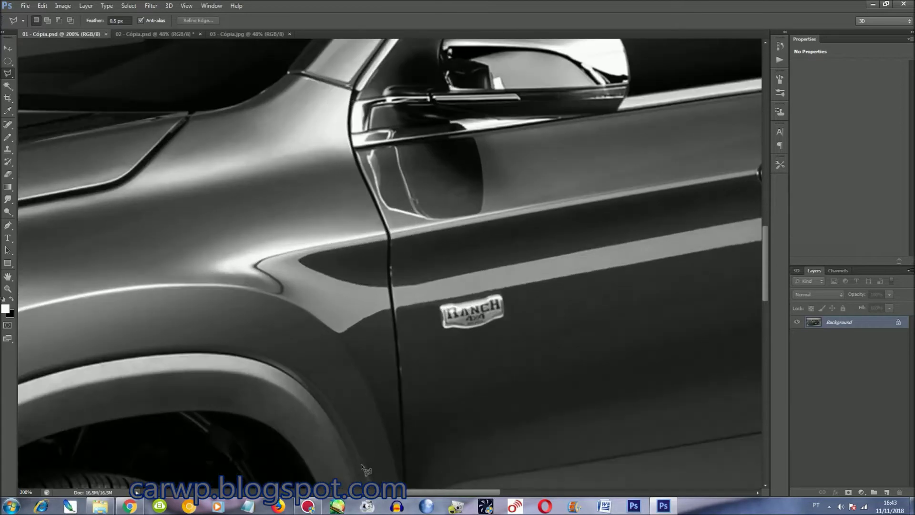
{"action": "scroll", "coordinate": [364, 470], "scroll_direction": "left", "scroll_amount": 5}
{"action": "scroll", "coordinate": [333, 477], "scroll_direction": "left", "scroll_amount": 10}
{"action": "left_click_drag", "start_coordinate": [763, 259], "coordinate": [770, 287]}
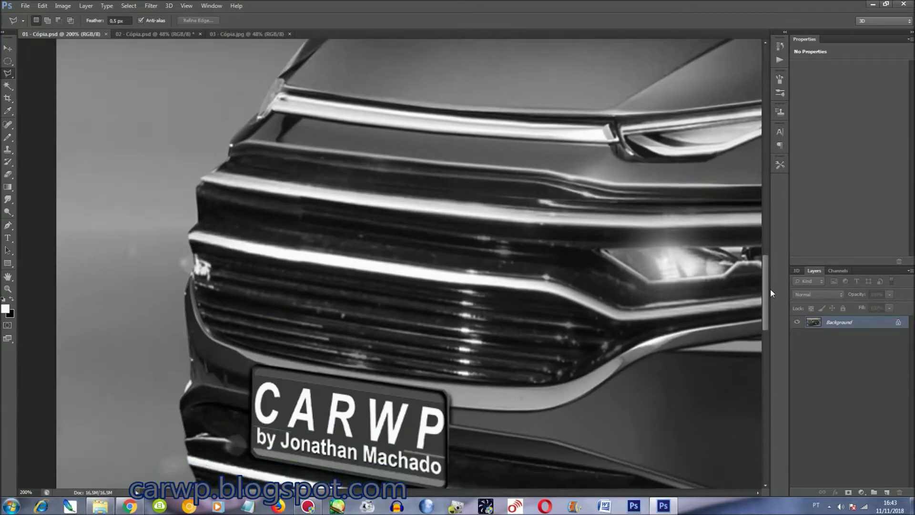
{"action": "key", "text": "ctrl+v"}
{"action": "key", "text": "ctrl+t"}
{"action": "mouse_move", "coordinate": [465, 307]}
{"action": "left_mouse_down"}
{"action": "mouse_move", "coordinate": [474, 309]}
{"action": "mouse_move", "coordinate": [492, 284]}
{"action": "left_mouse_up"}
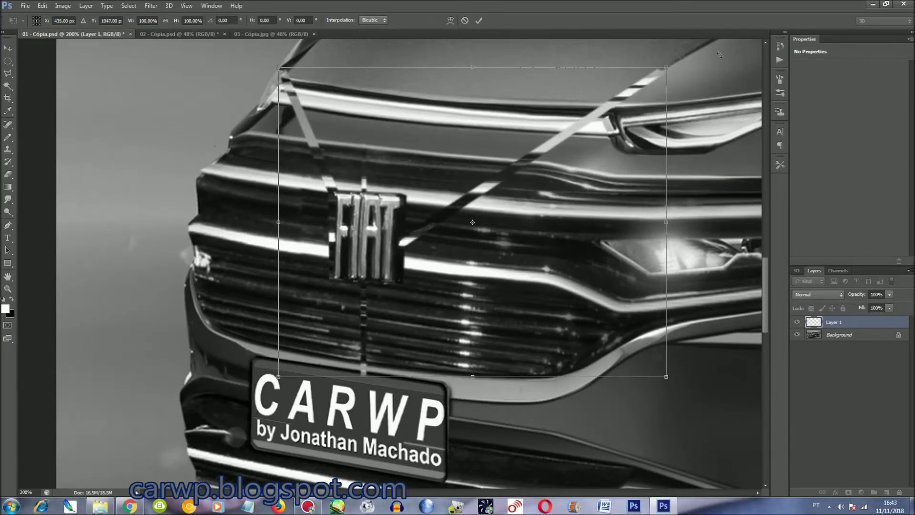
{"action": "left_click_drag", "start_coordinate": [664, 67], "coordinate": [616, 81]}
{"action": "mouse_move", "coordinate": [553, 240]}
{"action": "left_mouse_down"}
{"action": "mouse_move", "coordinate": [546, 218]}
{"action": "mouse_move", "coordinate": [529, 227]}
{"action": "left_mouse_up"}
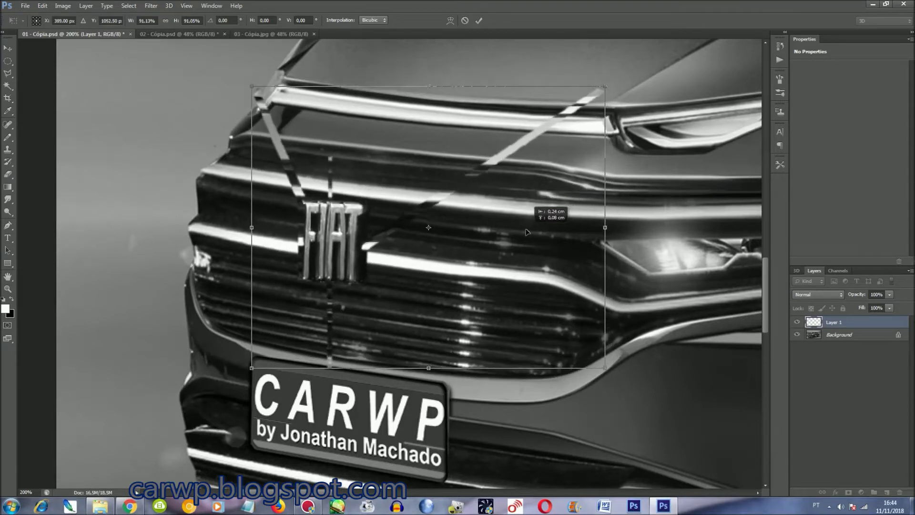
Rotate the badge about 3° to match the grille, enlarge it to 105%, and apply.
{"action": "left_click_drag", "start_coordinate": [606, 364], "coordinate": [643, 393]}
{"action": "mouse_move", "coordinate": [560, 351]}
{"action": "left_mouse_down"}
{"action": "mouse_move", "coordinate": [575, 345]}
{"action": "mouse_move", "coordinate": [566, 358]}
{"action": "left_mouse_up"}
{"action": "left_click_drag", "start_coordinate": [675, 351], "coordinate": [667, 366]}
{"action": "left_click_drag", "start_coordinate": [549, 318], "coordinate": [551, 322]}
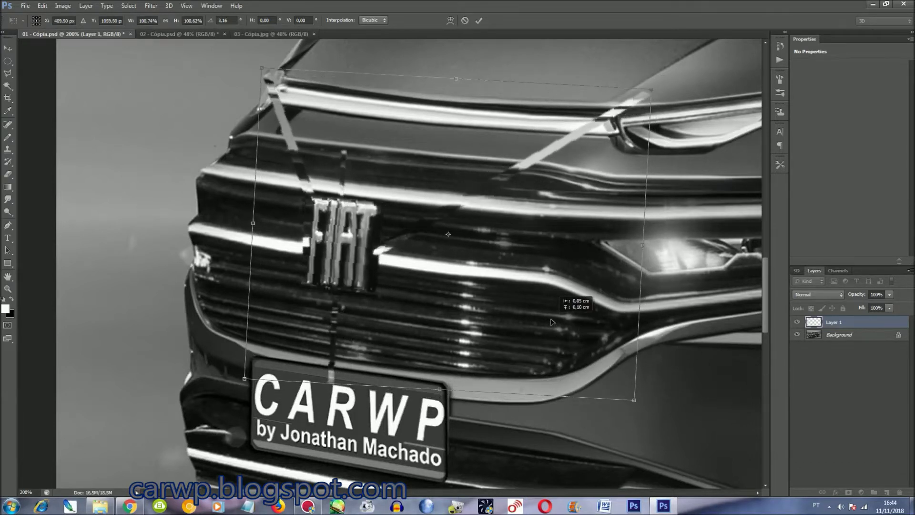
{"action": "left_click_drag", "start_coordinate": [628, 400], "coordinate": [641, 415]}
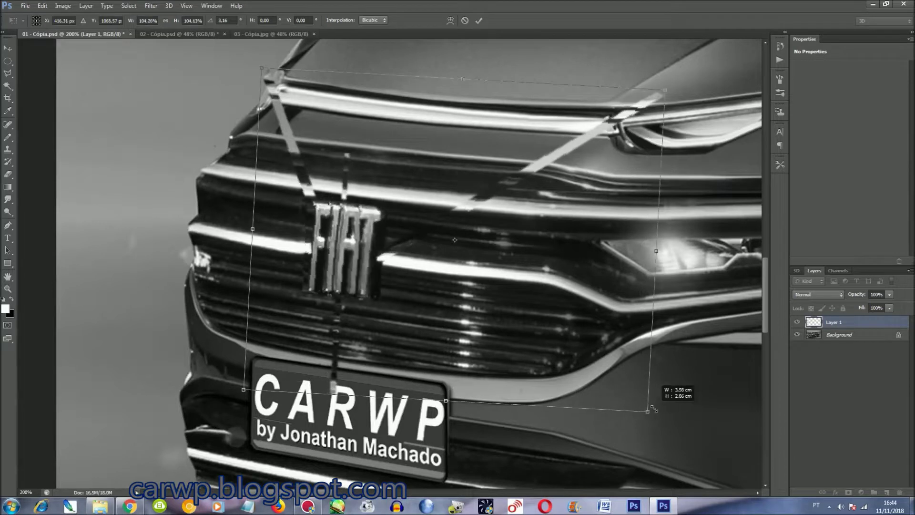
{"action": "left_click_drag", "start_coordinate": [587, 366], "coordinate": [596, 375]}
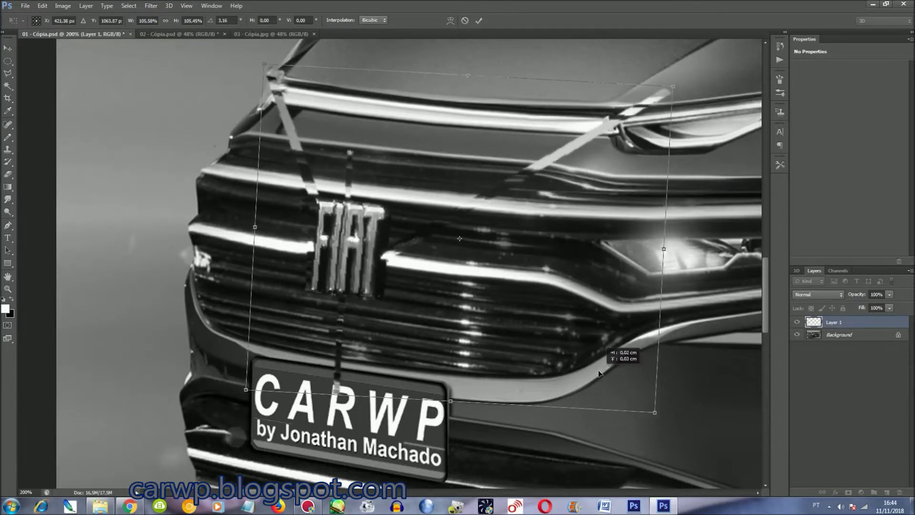
{"action": "key", "text": "Return"}
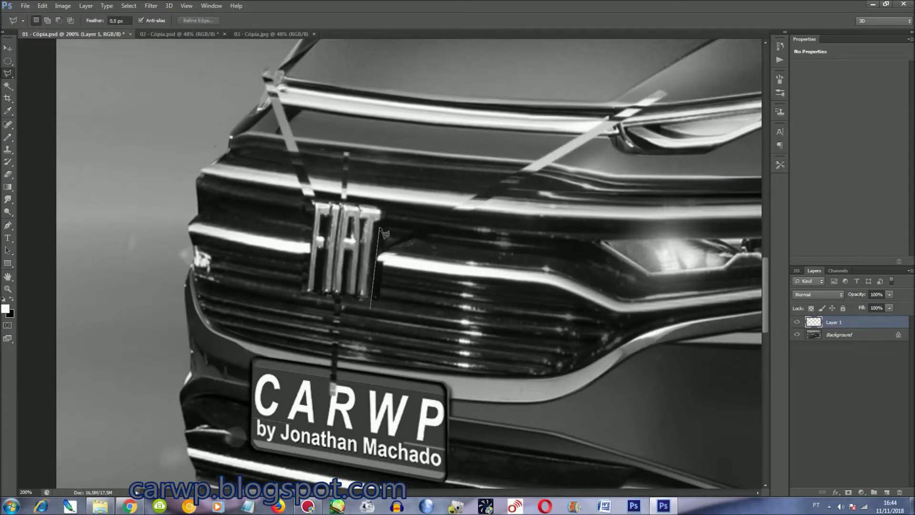
{"action": "scroll", "coordinate": [392, 220], "scroll_direction": "up", "scroll_amount": 3}
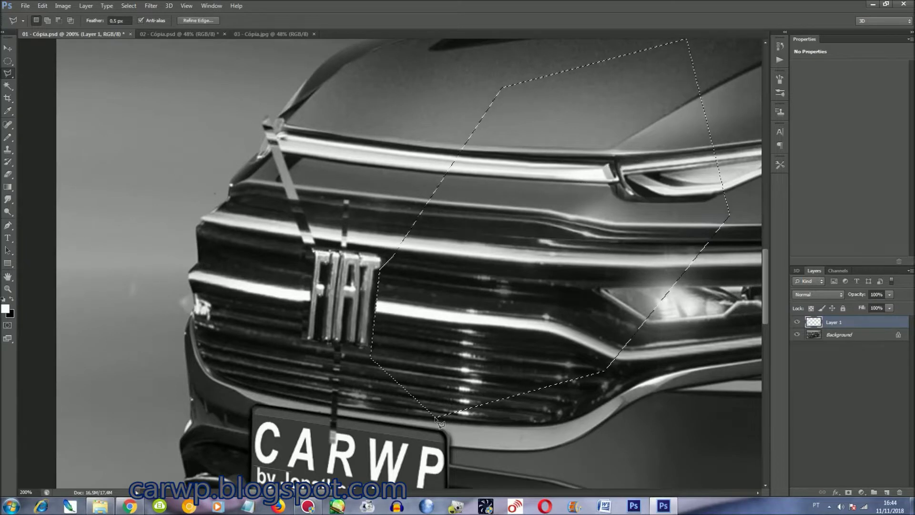
Delete the stray bars above the grille around the FIAT badge.
{"action": "double_click", "coordinate": [288, 247]}
{"action": "key", "text": "Delete"}
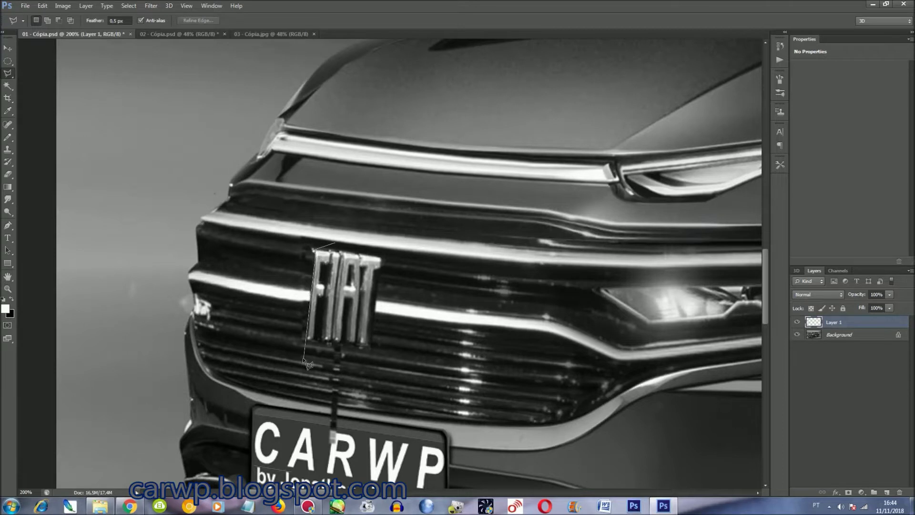
{"action": "key", "text": "Escape"}
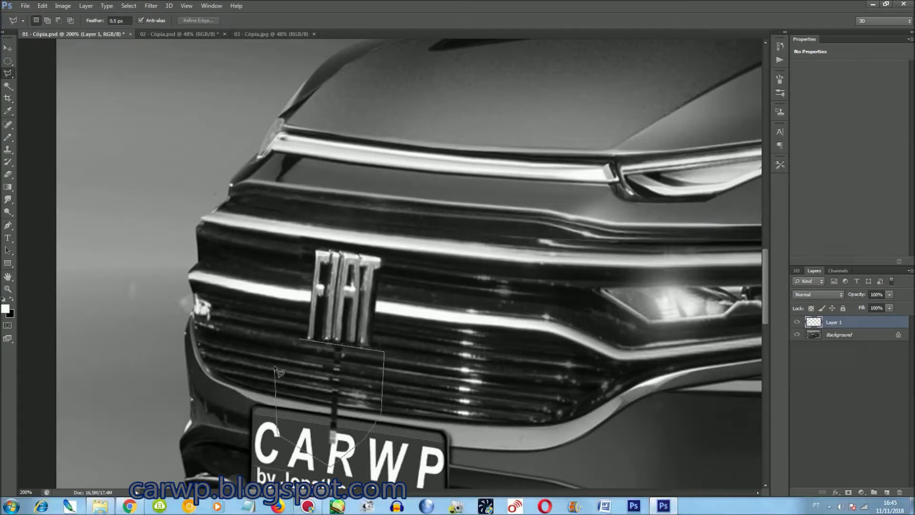
{"action": "key", "text": "ctrl+0"}
{"action": "key", "text": "ctrl+plus"}
{"action": "key", "text": "ctrl+plus"}
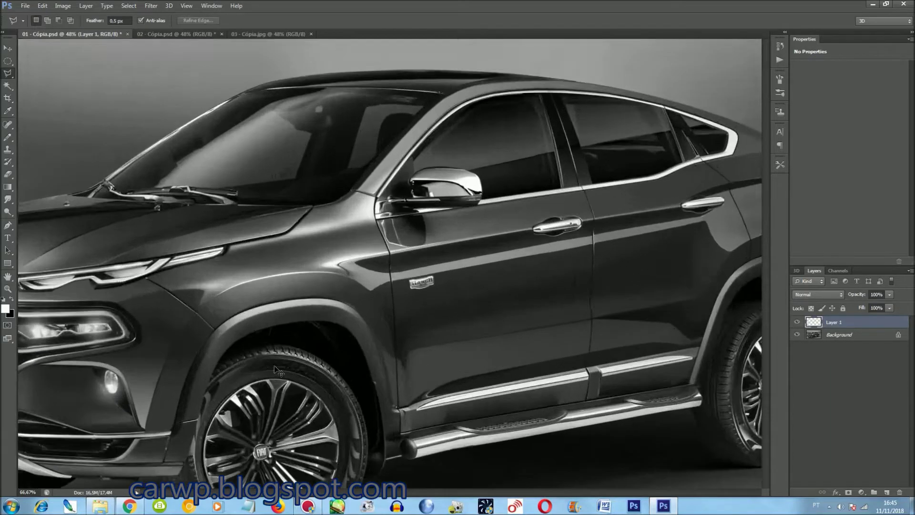
{"action": "key", "text": "ctrl+plus"}
{"action": "key", "text": "ctrl+plus"}
{"action": "scroll", "coordinate": [332, 454], "scroll_direction": "left", "scroll_amount": 10}
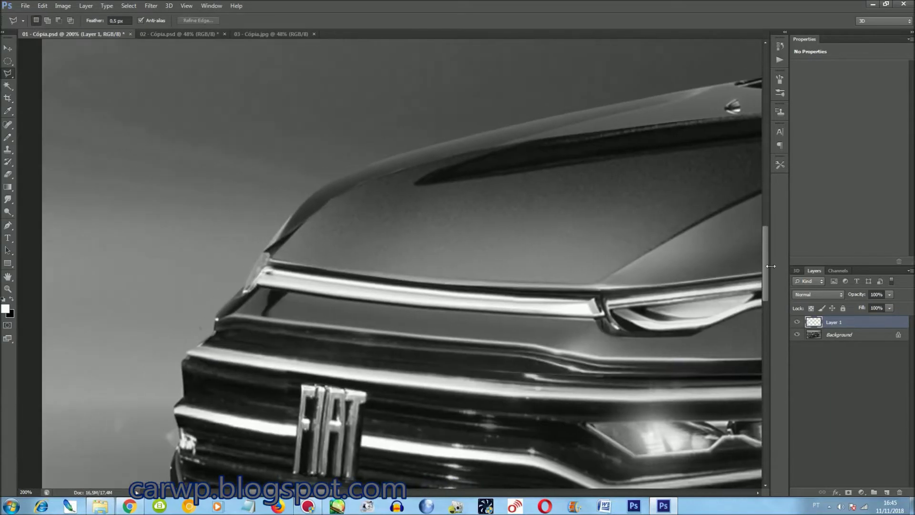
{"action": "scroll", "coordinate": [770, 265], "scroll_direction": "down", "scroll_amount": 5}
Skew the FIAT badge so its bottom shifts right and sits flush on the grille.
{"action": "key", "text": "ctrl+t"}
{"action": "right_click", "coordinate": [409, 233]}
{"action": "key", "text": "Escape"}
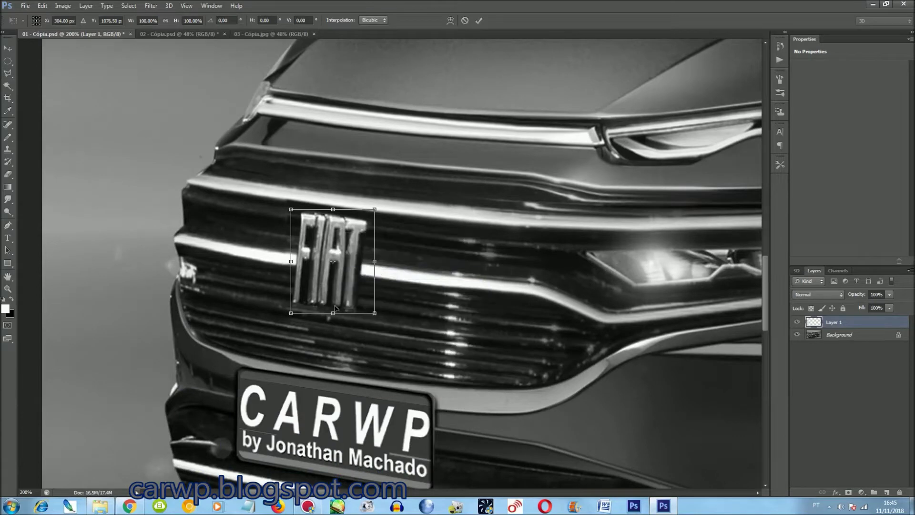
{"action": "left_click_drag", "start_coordinate": [333, 314], "coordinate": [341, 320]}
{"action": "key", "text": "Return"}
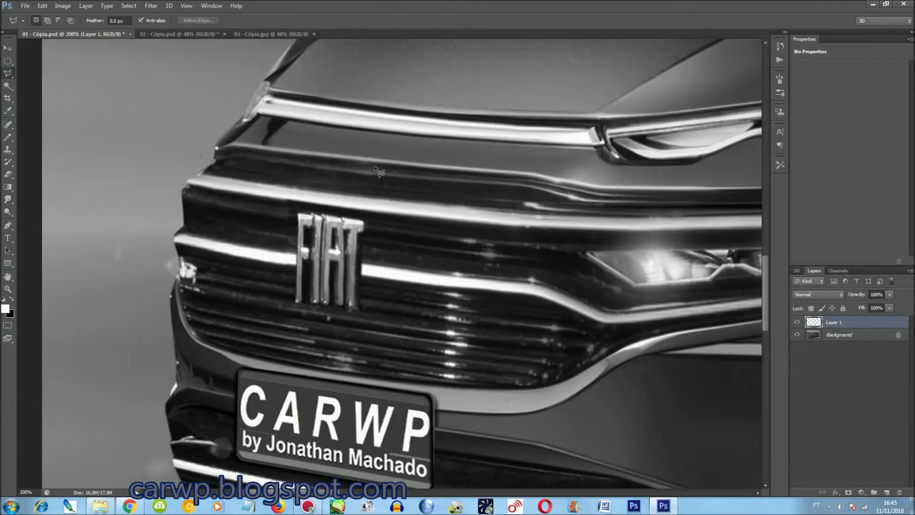
{"action": "key", "text": "ctrl+0"}
Give the FIAT badge layer a drop shadow, merge it into the background, and save the document.
{"action": "left_click", "coordinate": [86, 6]}
{"action": "mouse_move", "coordinate": [99, 57]}
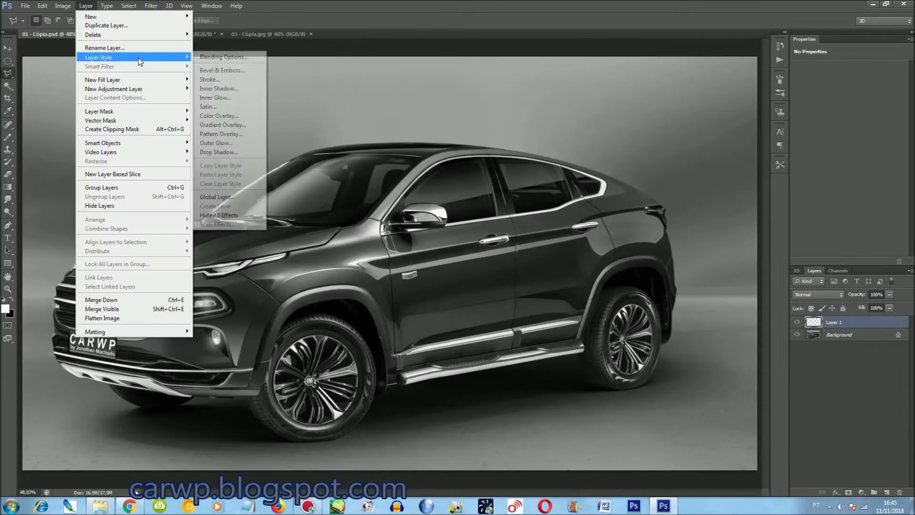
{"action": "left_click", "coordinate": [224, 152]}
{"action": "left_click_drag", "start_coordinate": [258, 83], "coordinate": [261, 53]}
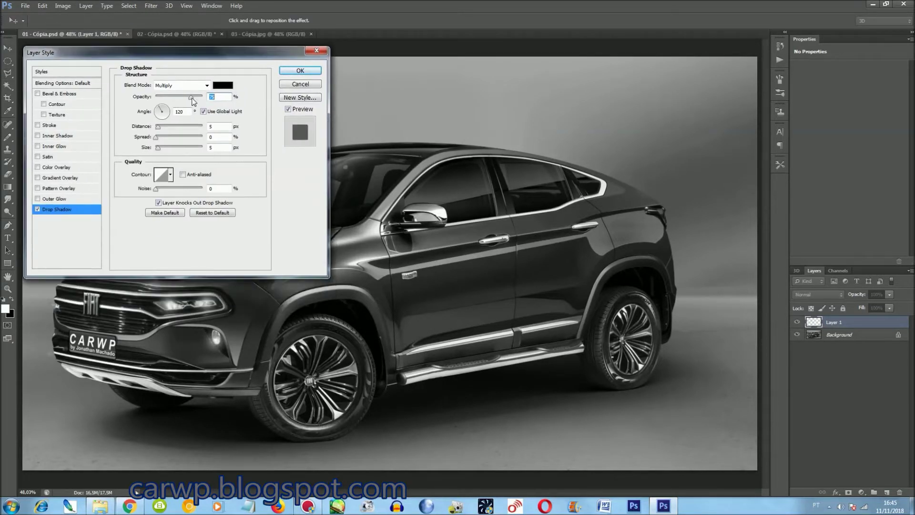
{"action": "left_click", "coordinate": [299, 72]}
{"action": "key", "text": "ctrl+e"}
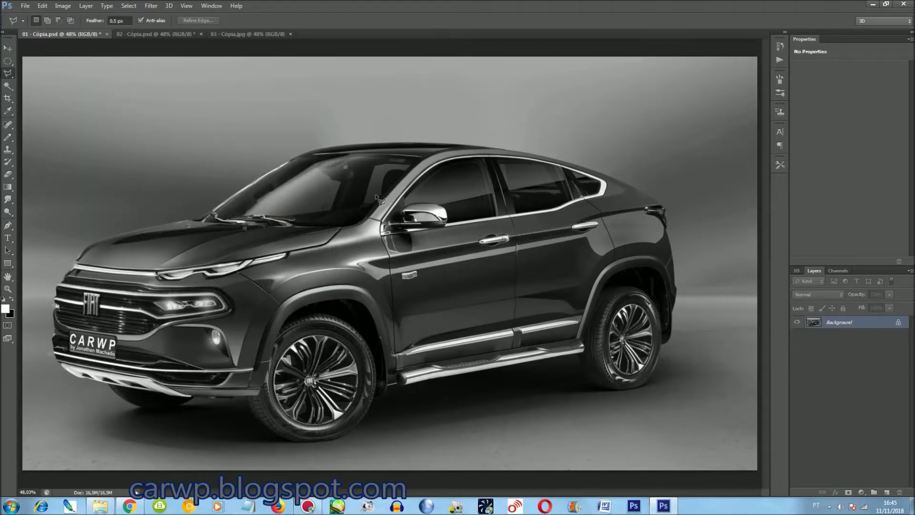
{"action": "key", "text": "ctrl+s"}
{"action": "scroll", "coordinate": [379, 200], "scroll_direction": "up", "scroll_amount": 2}
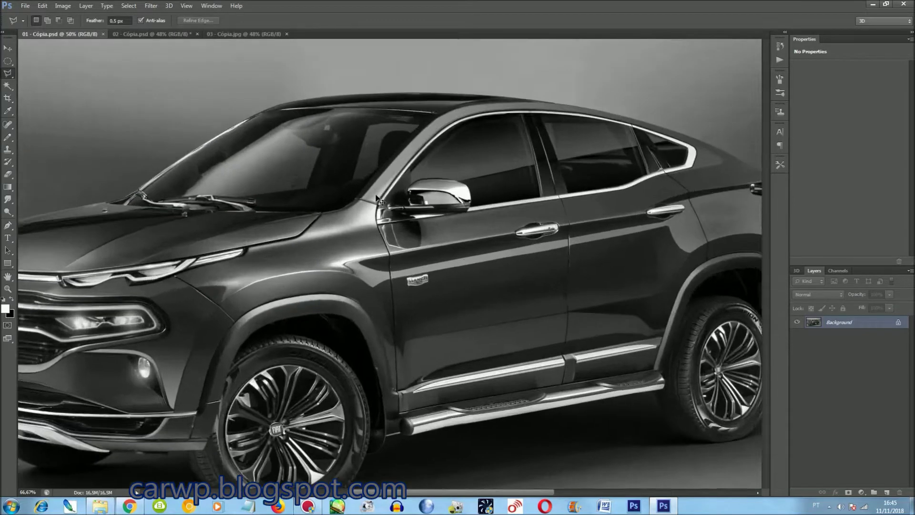
Select the lower front door panel with a freely proportioned rectangular selection.
{"action": "scroll", "coordinate": [379, 200], "scroll_direction": "up", "scroll_amount": 2}
{"action": "scroll", "coordinate": [491, 471], "scroll_direction": "right", "scroll_amount": 5}
{"action": "scroll", "coordinate": [715, 320], "scroll_direction": "down", "scroll_amount": 2}
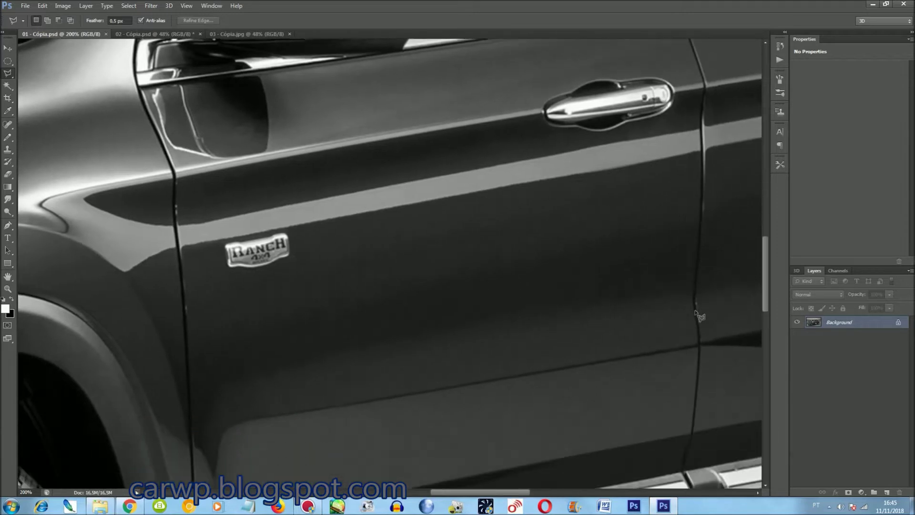
{"action": "left_click", "coordinate": [698, 142]}
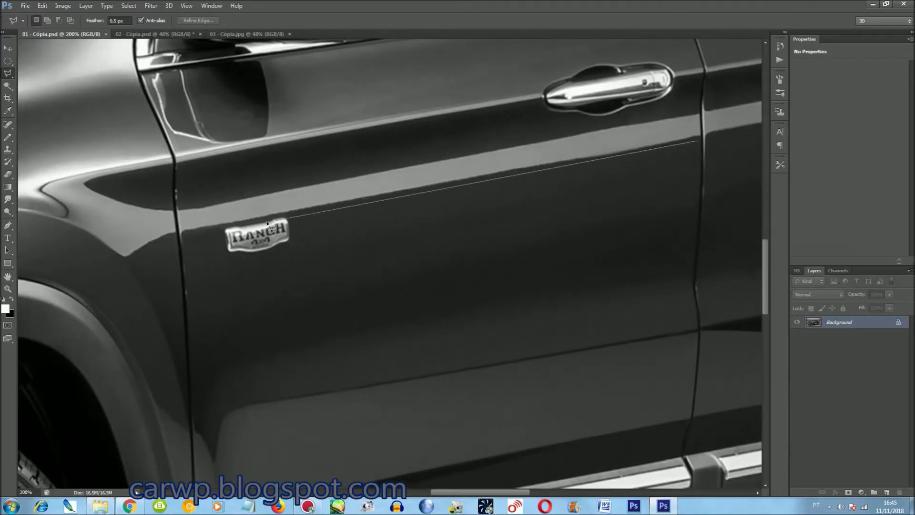
{"action": "left_click", "coordinate": [194, 390]}
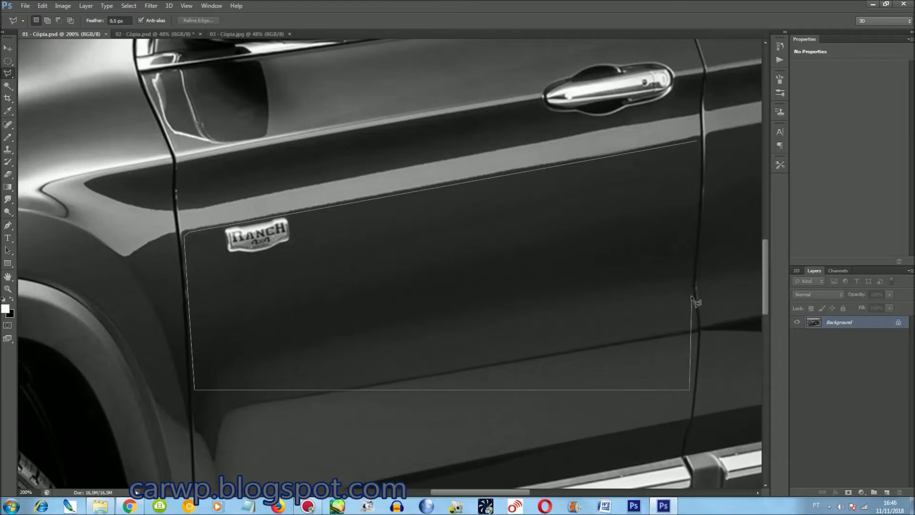
{"action": "left_click", "coordinate": [697, 142]}
{"action": "right_click", "coordinate": [8, 61]}
{"action": "left_click", "coordinate": [53, 61]}
{"action": "left_click", "coordinate": [210, 21]}
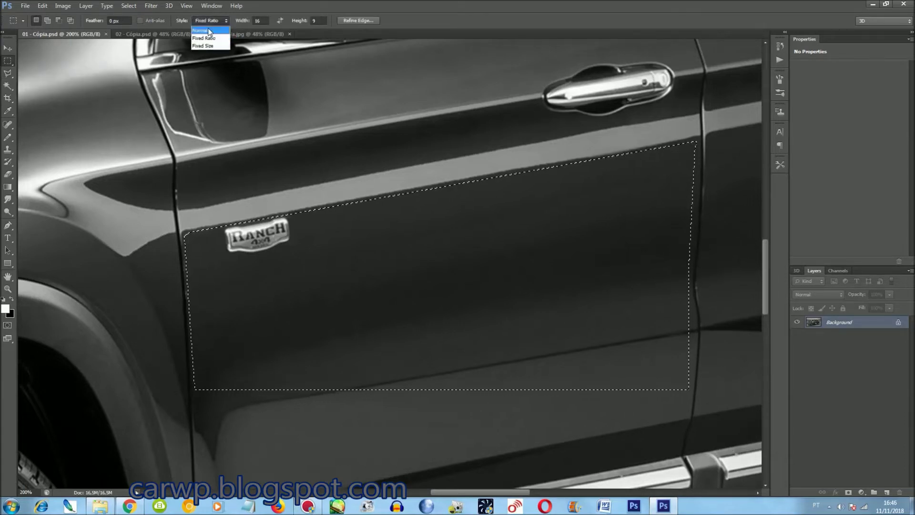
{"action": "mouse_move", "coordinate": [710, 466]}
{"action": "left_mouse_down"}
{"action": "mouse_move", "coordinate": [208, 354]}
{"action": "mouse_move", "coordinate": [187, 327]}
{"action": "left_mouse_up"}
Copy the door panel to a new layer and warp it leftward to reshape the door side.
{"action": "key", "text": "ctrl+j"}
{"action": "key", "text": "ctrl+t"}
{"action": "right_click", "coordinate": [333, 212]}
{"action": "left_click", "coordinate": [353, 282]}
{"action": "left_click_drag", "start_coordinate": [297, 238], "coordinate": [177, 260]}
{"action": "key", "text": "ctrl+0"}
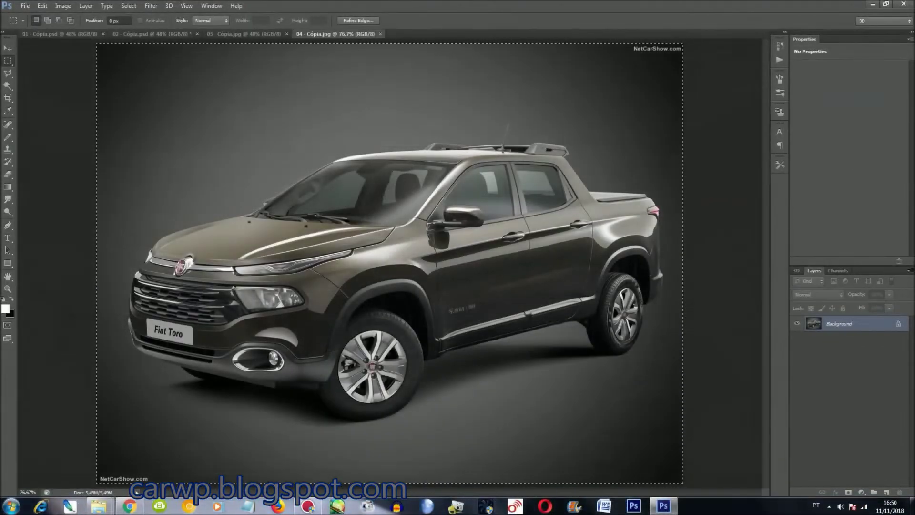
Double the image size of the 04 - Cópia.jpg source photo.
{"action": "key", "text": "ctrl+plus"}
{"action": "key", "text": "ctrl+plus"}
{"action": "key", "text": "ctrl+plus"}
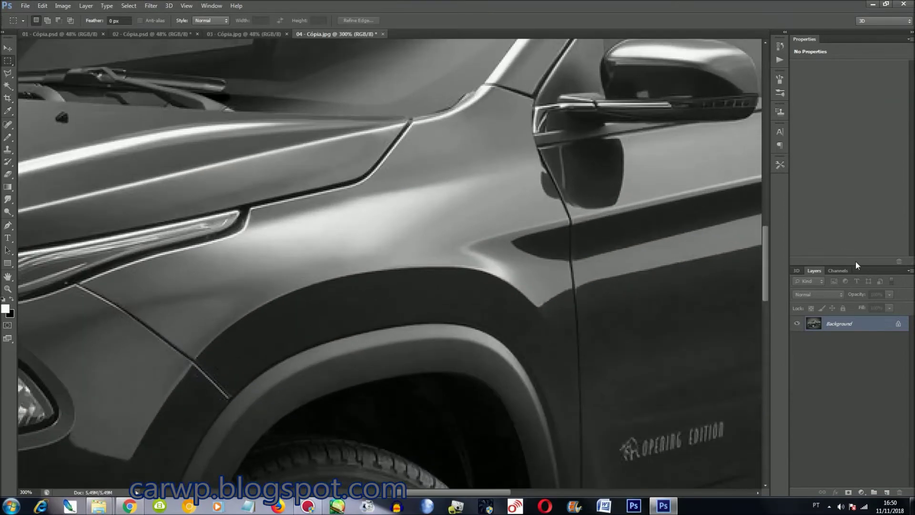
{"action": "key", "text": "ctrl+alt+i"}
{"action": "key", "text": "Return"}
{"action": "key", "text": "ctrl+0"}
Lasso the side skirt in 04 - Cópia.jpg and paste it into 01 - Cópia.psd.
{"action": "key", "text": "ctrl+plus"}
{"action": "key", "text": "ctrl+plus"}
{"action": "key", "text": "ctrl+plus"}
{"action": "key", "text": "ctrl+plus"}
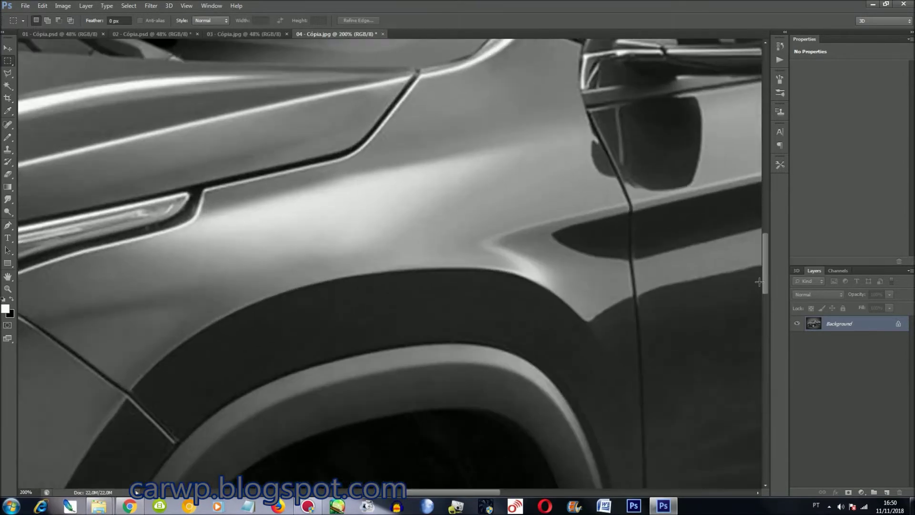
{"action": "scroll", "coordinate": [768, 322], "scroll_direction": "down", "scroll_amount": 5}
{"action": "left_click_drag", "start_coordinate": [411, 492], "coordinate": [477, 492]}
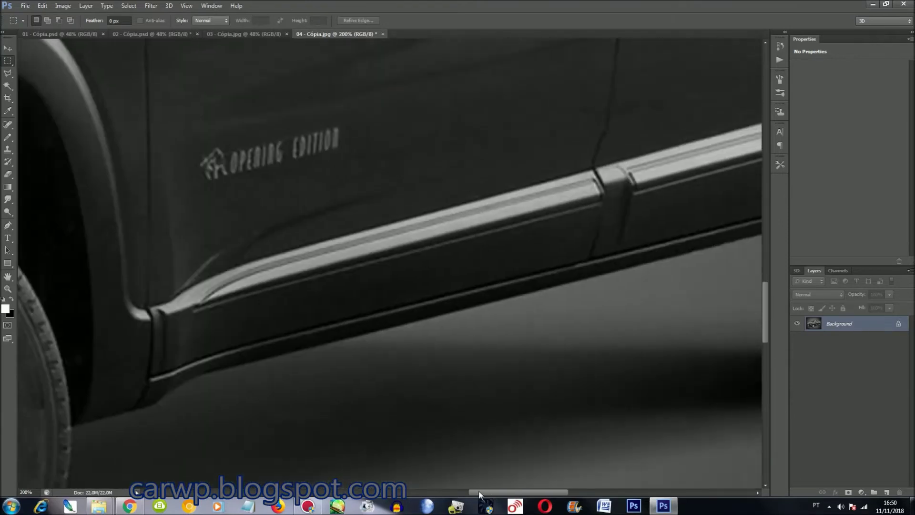
{"action": "key", "text": "l"}
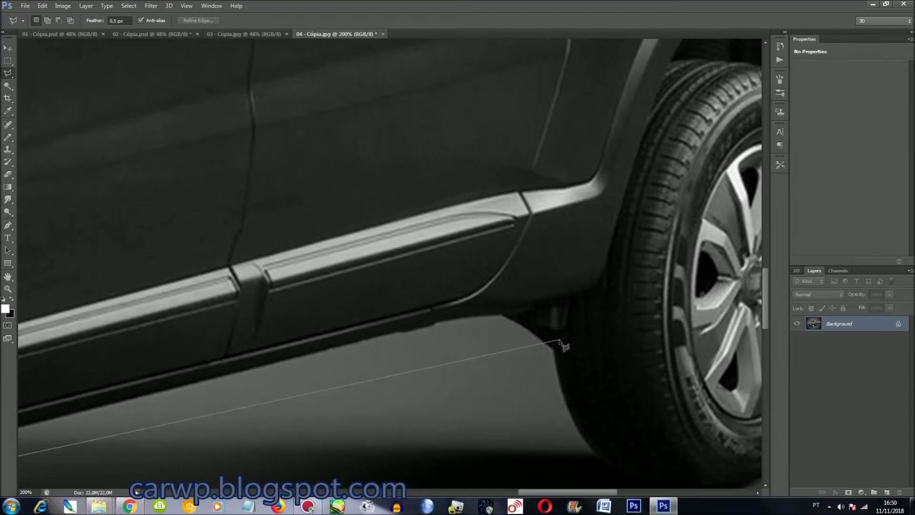
{"action": "left_click", "coordinate": [556, 349]}
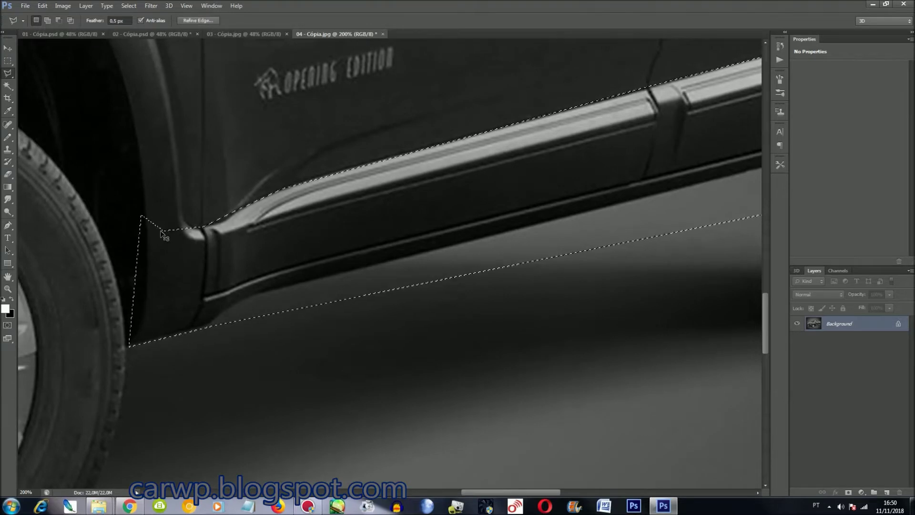
{"action": "key", "text": "ctrl+0"}
{"action": "key", "text": "ctrl+Tab"}
{"action": "key", "text": "ctrl+v"}
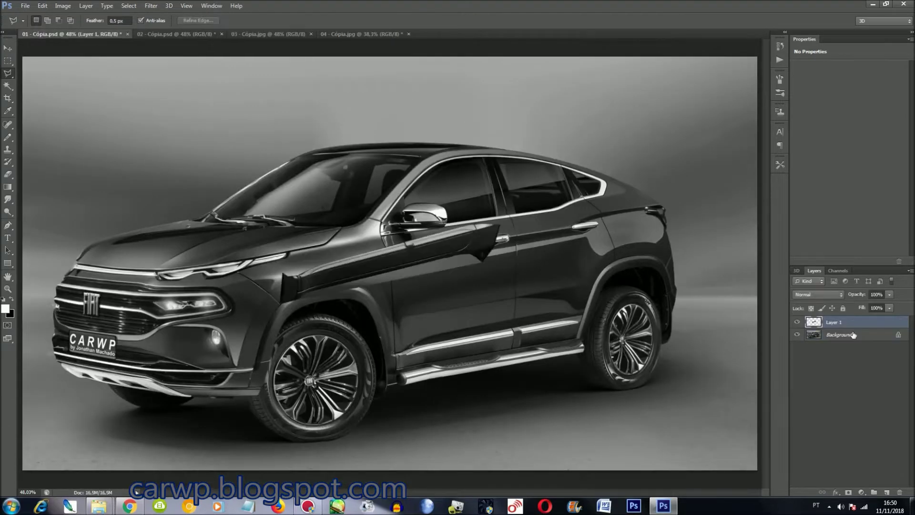
Move the pasted side skirt onto the car's side, zoomed in close.
{"action": "key", "text": "ctrl+t"}
{"action": "left_click_drag", "start_coordinate": [470, 218], "coordinate": [571, 316]}
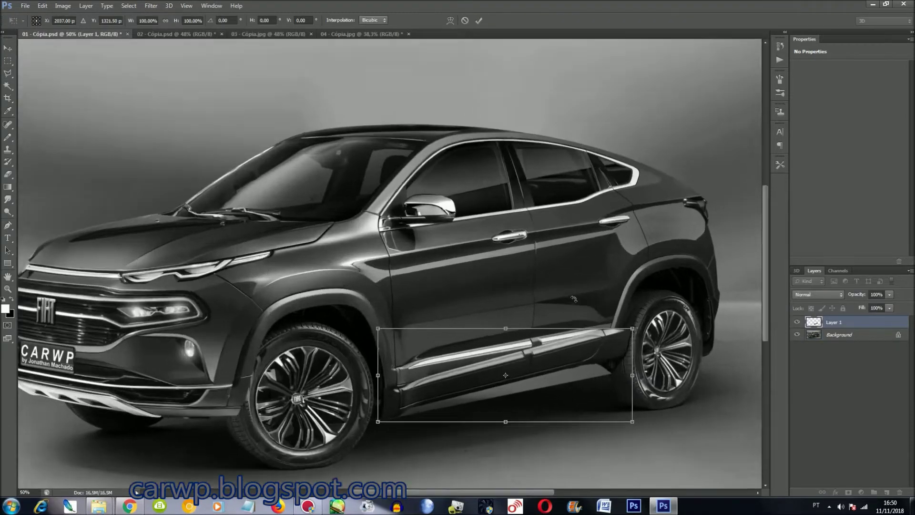
{"action": "key", "text": "ctrl+plus"}
{"action": "key", "text": "ctrl+plus"}
{"action": "key", "text": "ctrl+plus"}
{"action": "left_click_drag", "start_coordinate": [765, 246], "coordinate": [764, 320]}
{"action": "mouse_move", "coordinate": [333, 230]}
{"action": "left_mouse_down"}
{"action": "mouse_move", "coordinate": [386, 248]}
{"action": "mouse_move", "coordinate": [372, 213]}
{"action": "left_mouse_up"}
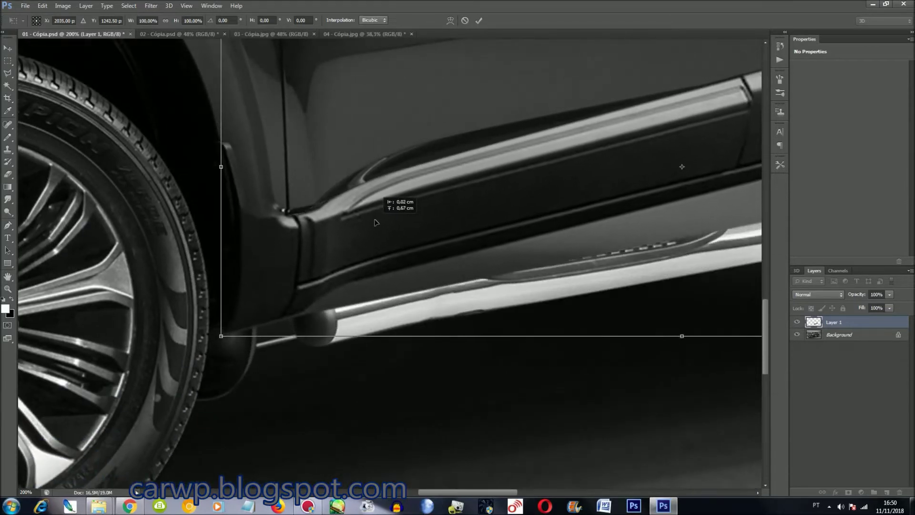
{"action": "left_click_drag", "start_coordinate": [429, 492], "coordinate": [493, 492]}
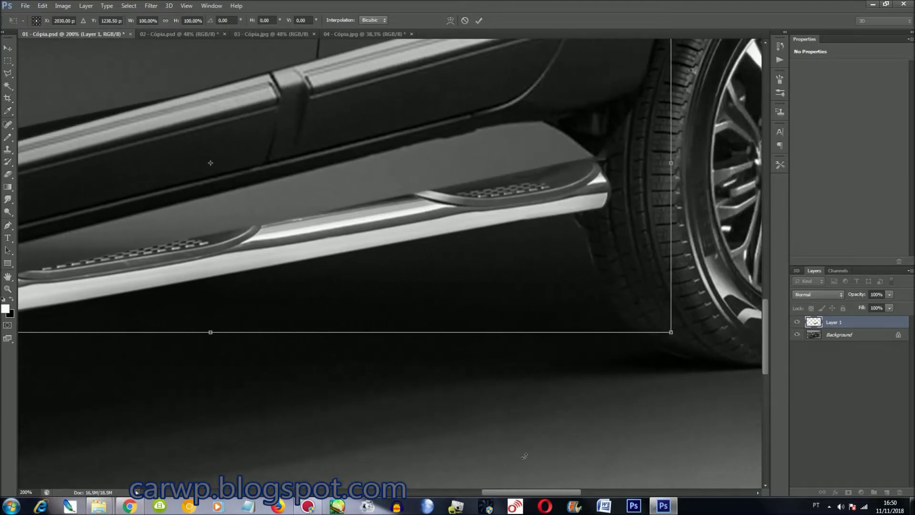
{"action": "scroll", "coordinate": [582, 183], "scroll_direction": "up", "scroll_amount": 3}
Rotate the side skirt about 3°, shorten it before the rear wheel, and commit.
{"action": "right_click", "coordinate": [583, 184]}
{"action": "left_click", "coordinate": [613, 212]}
{"action": "mouse_move", "coordinate": [674, 269]}
{"action": "left_mouse_down"}
{"action": "mouse_move", "coordinate": [682, 361]}
{"action": "mouse_move", "coordinate": [696, 321]}
{"action": "left_mouse_up"}
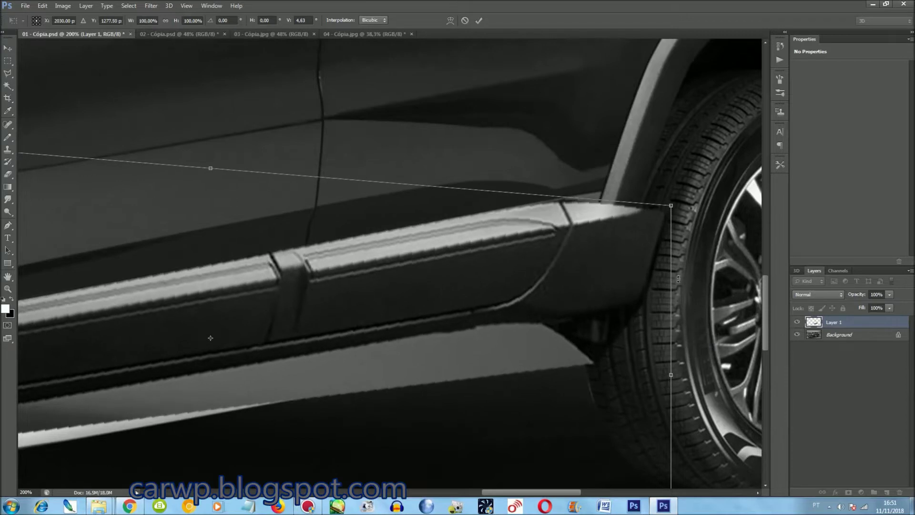
{"action": "mouse_move", "coordinate": [675, 278]}
{"action": "left_mouse_down"}
{"action": "mouse_move", "coordinate": [608, 287]}
{"action": "mouse_move", "coordinate": [635, 287]}
{"action": "left_mouse_up"}
{"action": "key", "text": "Return"}
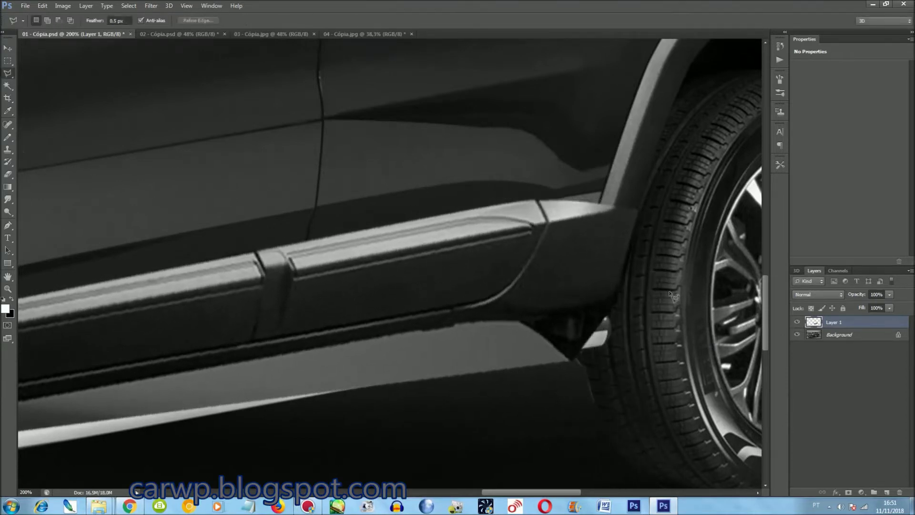
Hide Layer 1 to reveal the original running board.
{"action": "key", "text": "l"}
{"action": "scroll", "coordinate": [669, 305], "scroll_direction": "down", "scroll_amount": 1}
{"action": "scroll", "coordinate": [667, 304], "scroll_direction": "down", "scroll_amount": 4}
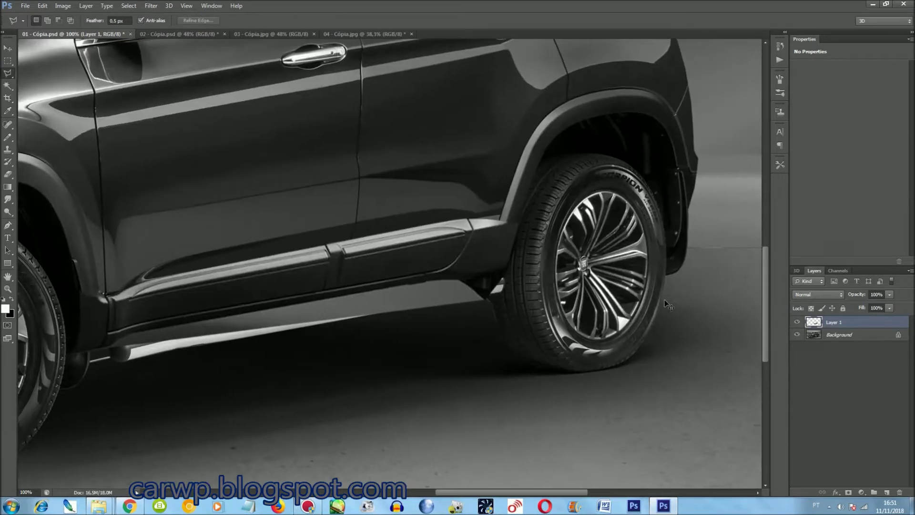
{"action": "scroll", "coordinate": [669, 305], "scroll_direction": "up", "scroll_amount": 4}
{"action": "scroll", "coordinate": [629, 358], "scroll_direction": "down", "scroll_amount": 1}
{"action": "scroll", "coordinate": [629, 357], "scroll_direction": "left", "scroll_amount": 1}
{"action": "left_click", "coordinate": [797, 322]}
{"action": "left_click", "coordinate": [797, 322]}
{"action": "scroll", "coordinate": [658, 410], "scroll_direction": "down", "scroll_amount": 1}
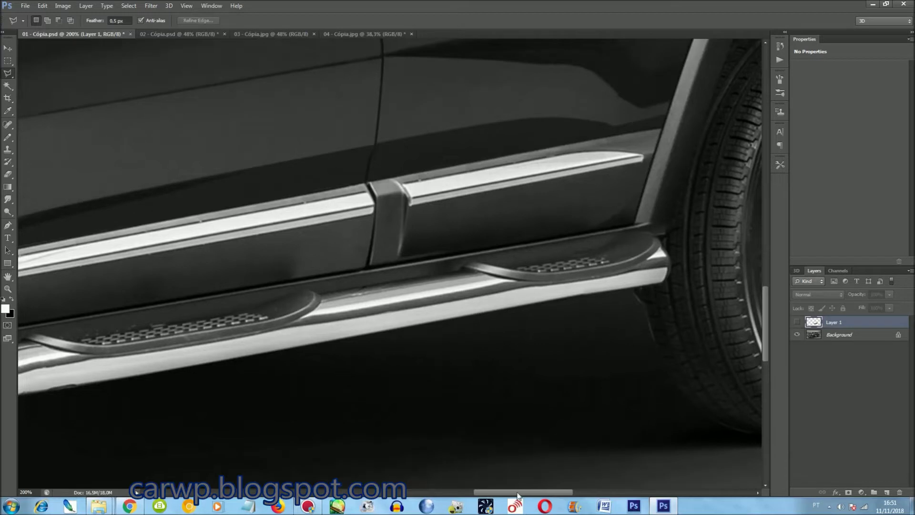
{"action": "left_click_drag", "start_coordinate": [516, 497], "coordinate": [489, 502]}
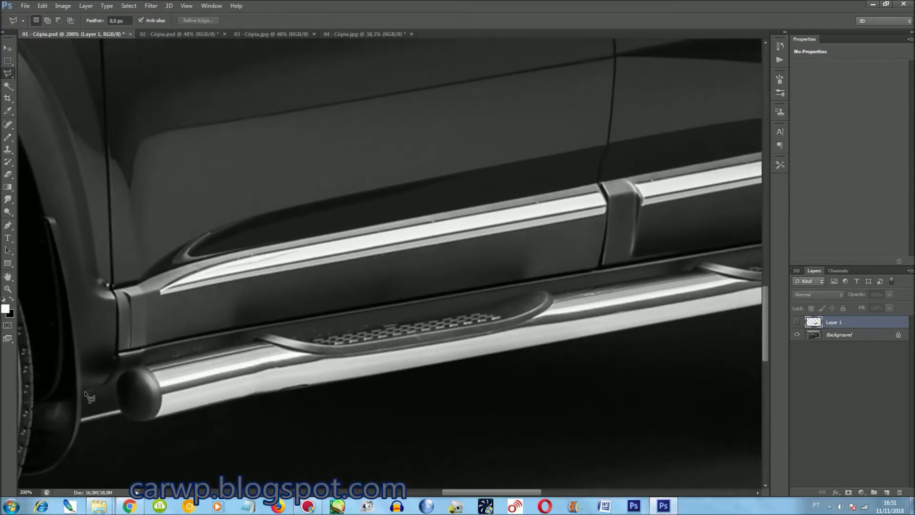
Make the Background layer active and set the background colour to dark grey 1d1d1d.
{"action": "left_click", "coordinate": [858, 336]}
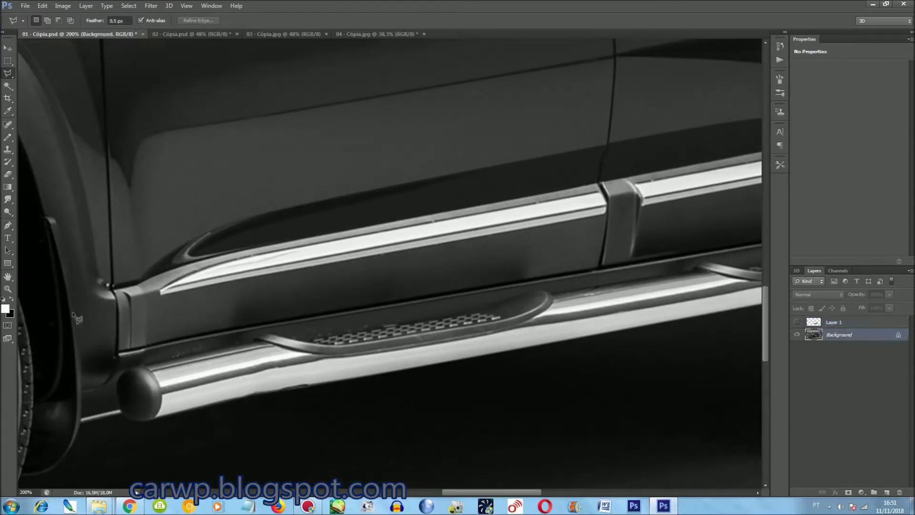
{"action": "left_click", "coordinate": [10, 315]}
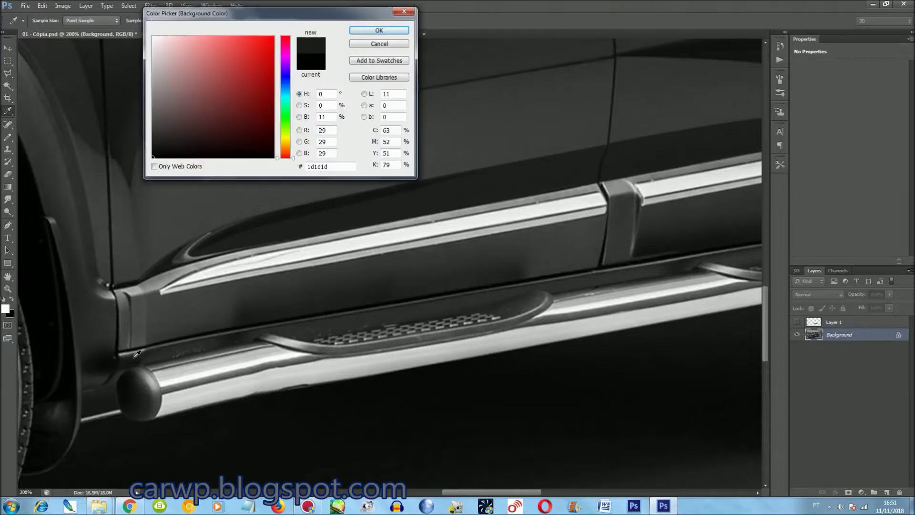
{"action": "left_click", "coordinate": [379, 30]}
{"action": "left_click", "coordinate": [5, 308]}
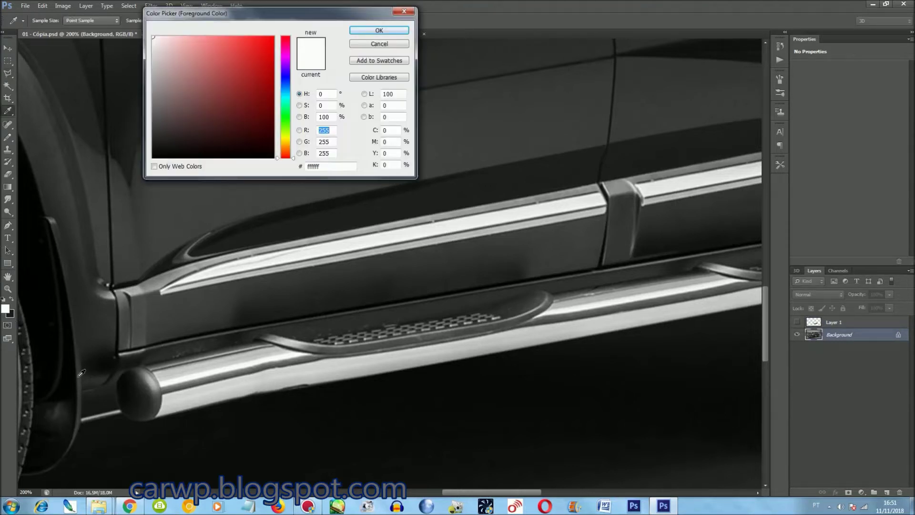
{"action": "left_click", "coordinate": [381, 31]}
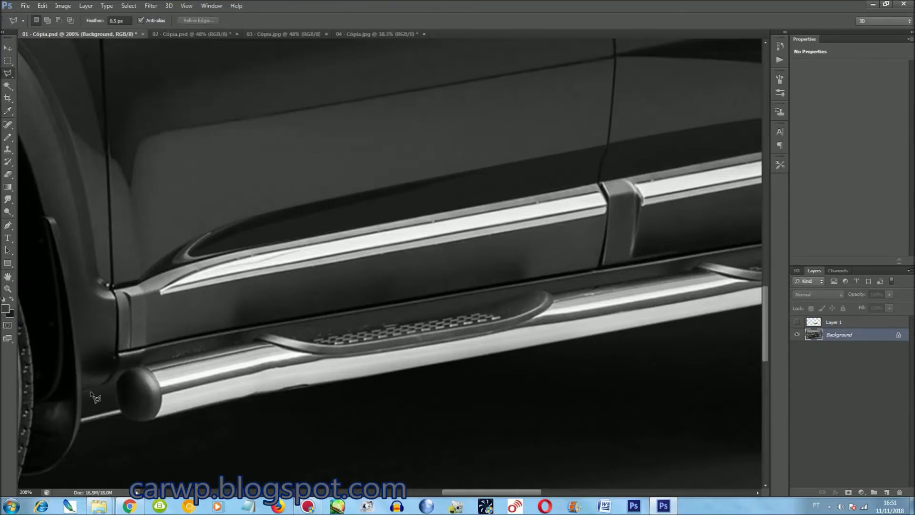
{"action": "scroll", "coordinate": [382, 352], "scroll_direction": "right", "scroll_amount": 5}
Outline the tubular step bar with the Polygonal Lasso, trimming both ends.
{"action": "scroll", "coordinate": [382, 348], "scroll_direction": "left", "scroll_amount": 3}
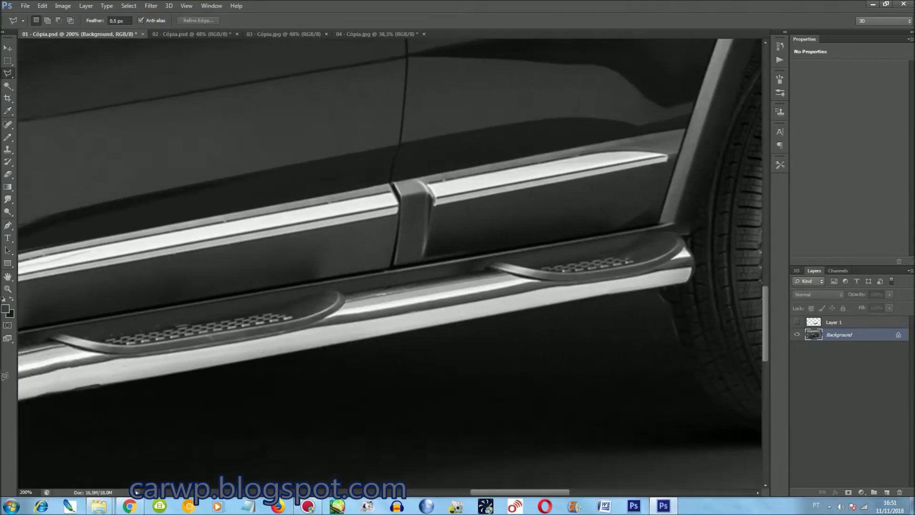
{"action": "scroll", "coordinate": [378, 340], "scroll_direction": "left", "scroll_amount": 2}
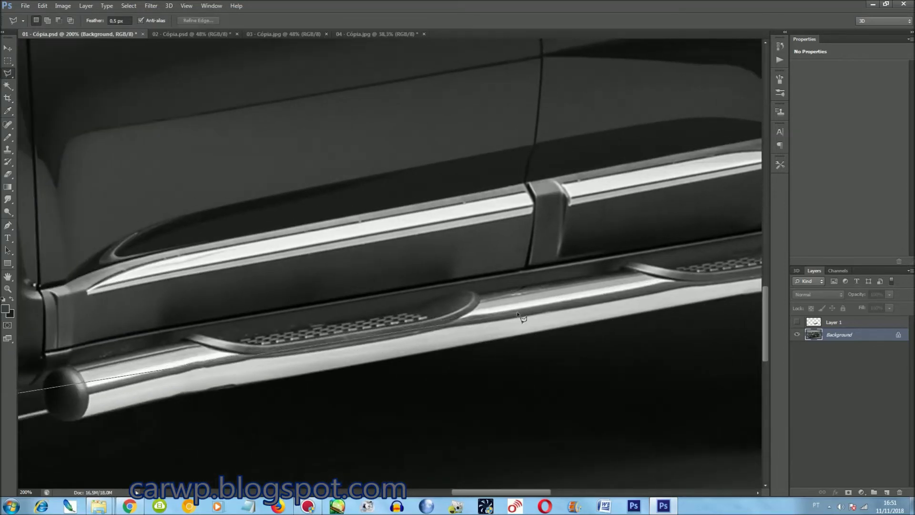
{"action": "scroll", "coordinate": [524, 312], "scroll_direction": "right", "scroll_amount": 1}
{"action": "scroll", "coordinate": [532, 267], "scroll_direction": "right", "scroll_amount": 4}
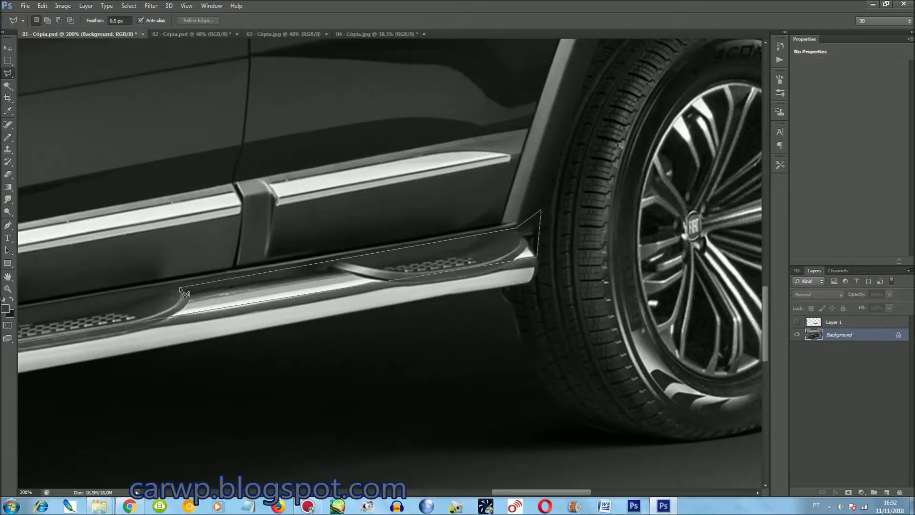
{"action": "scroll", "coordinate": [184, 292], "scroll_direction": "left", "scroll_amount": 1}
{"action": "scroll", "coordinate": [185, 310], "scroll_direction": "left", "scroll_amount": 4}
{"action": "scroll", "coordinate": [187, 344], "scroll_direction": "left", "scroll_amount": 1}
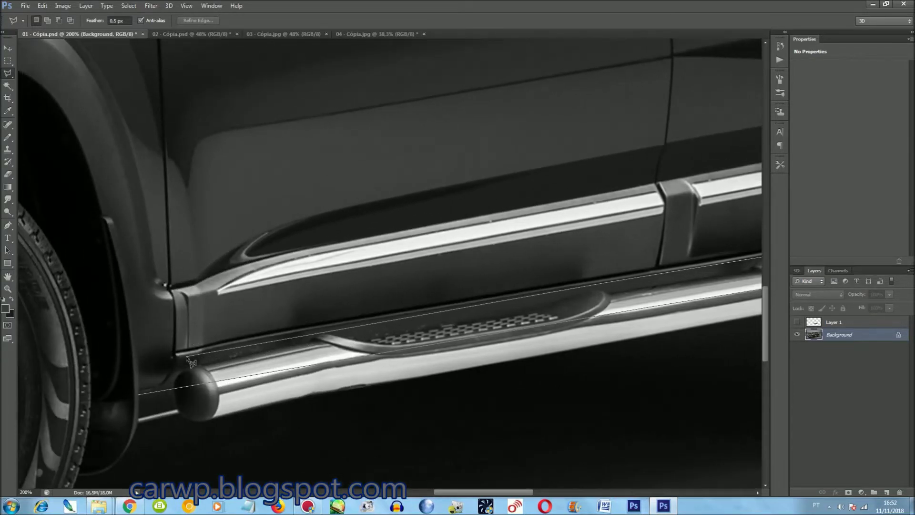
{"action": "double_click", "coordinate": [158, 371]}
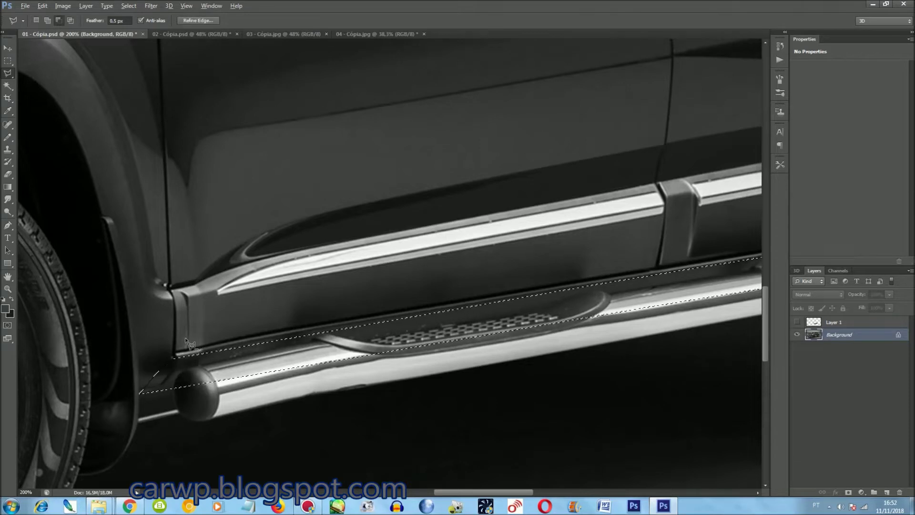
{"action": "double_click", "coordinate": [119, 410]}
{"action": "left_click", "coordinate": [167, 369]}
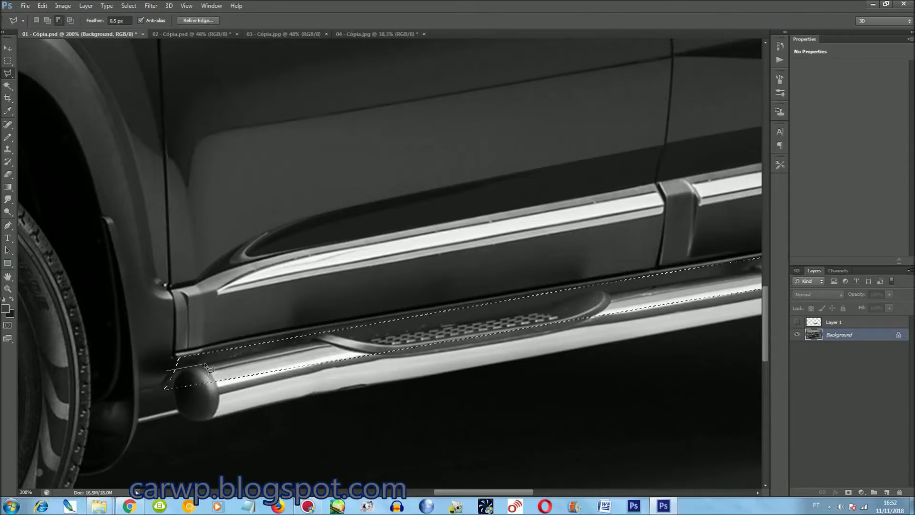
{"action": "double_click", "coordinate": [210, 341]}
Fit the whole car in view, then open and cancel the Fill dialog.
{"action": "key", "text": "ctrl+0"}
{"action": "key", "text": "shift+F5"}
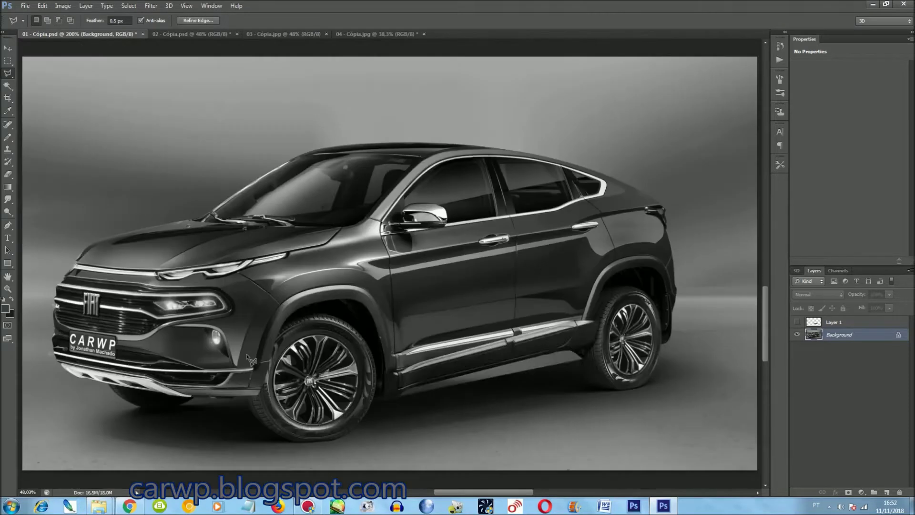
{"action": "key", "text": "Escape"}
Add a Gradient Fill layer with a linear 90° gradient.
{"action": "left_click", "coordinate": [86, 6]}
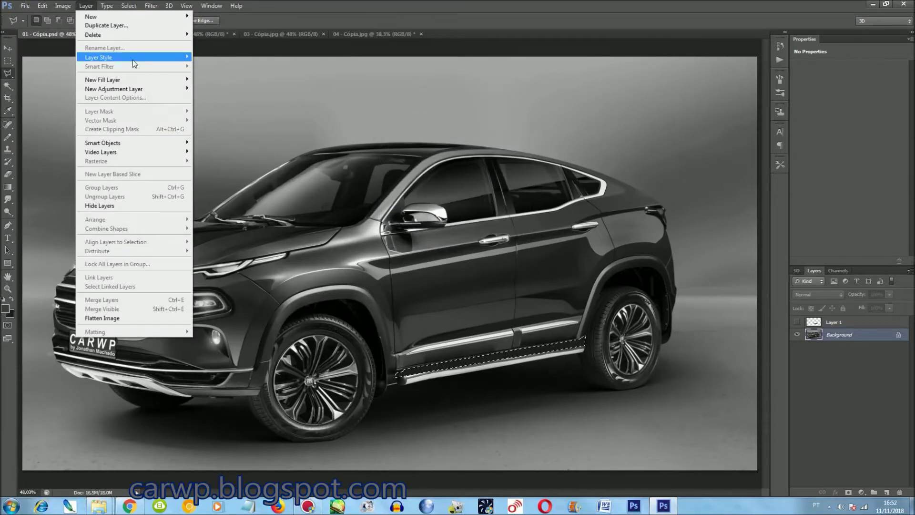
{"action": "left_click", "coordinate": [214, 89]}
{"action": "left_click", "coordinate": [387, 96]}
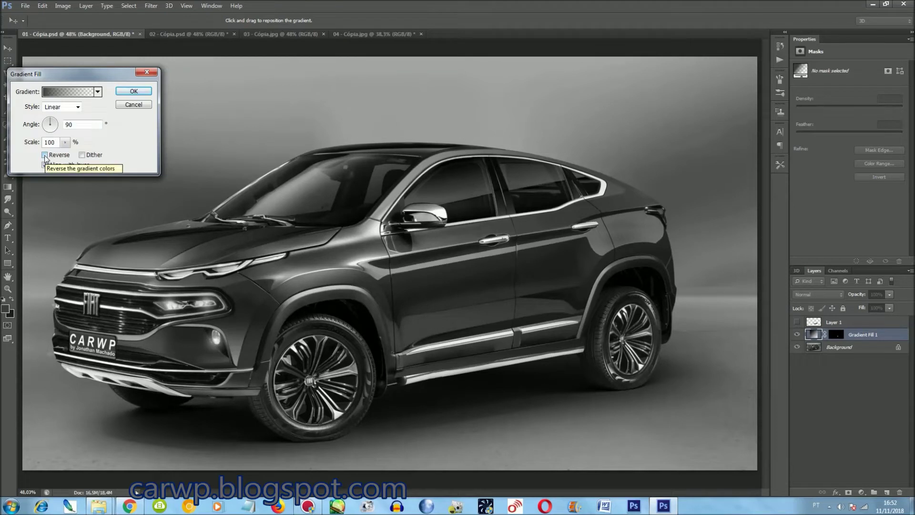
{"action": "left_click", "coordinate": [143, 93]}
Reselect the previous step-bar selection with the Polygonal Lasso active.
{"action": "key", "text": "l"}
{"action": "left_click", "coordinate": [128, 5]}
{"action": "left_click", "coordinate": [149, 37]}
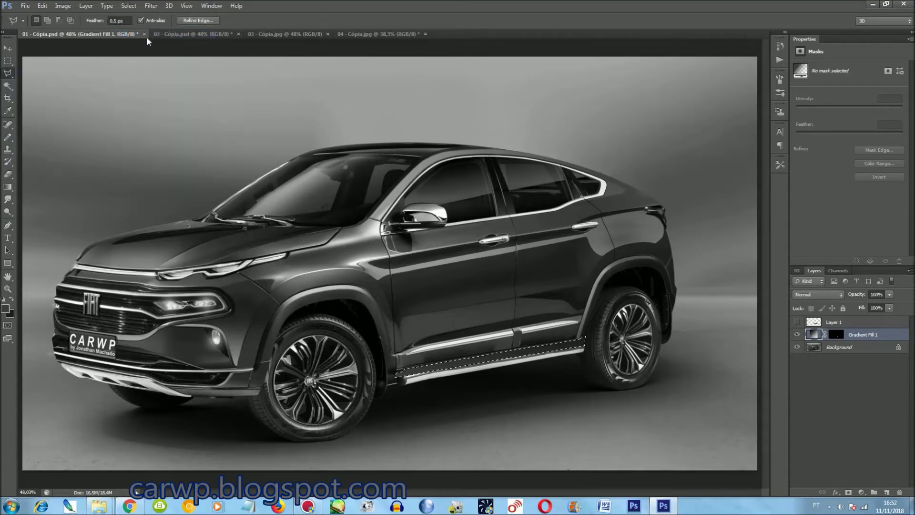
Zoom to 200% and place lasso corners at the canvas bottom right, bottom left, top left, top right.
{"action": "key", "text": "ctrl+plus"}
{"action": "key", "text": "ctrl+plus"}
{"action": "key", "text": "ctrl+plus"}
{"action": "key", "text": "ctrl+plus"}
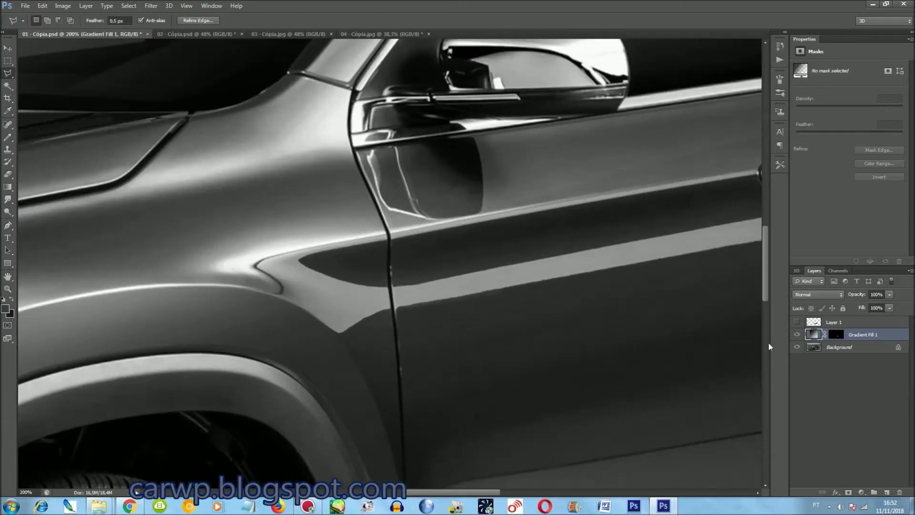
{"action": "scroll", "coordinate": [768, 342], "scroll_direction": "down", "scroll_amount": 2}
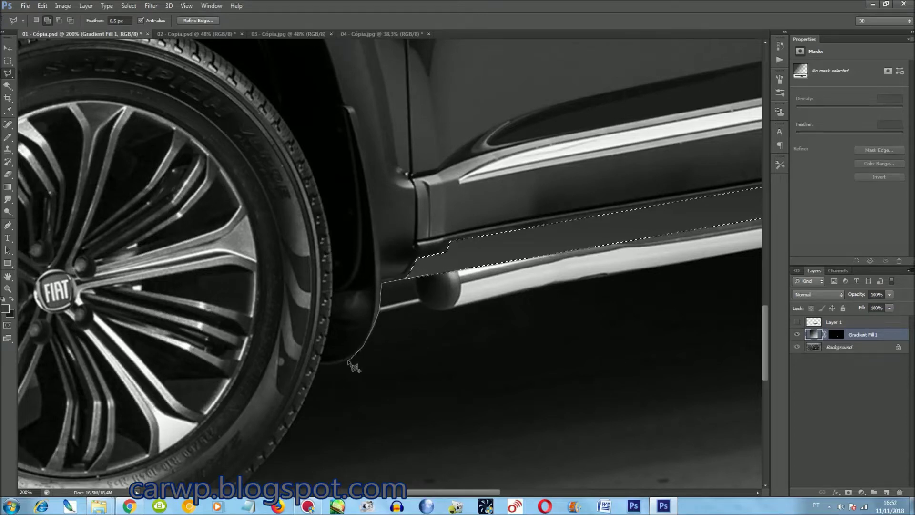
{"action": "scroll", "coordinate": [320, 365], "scroll_direction": "down", "scroll_amount": 2}
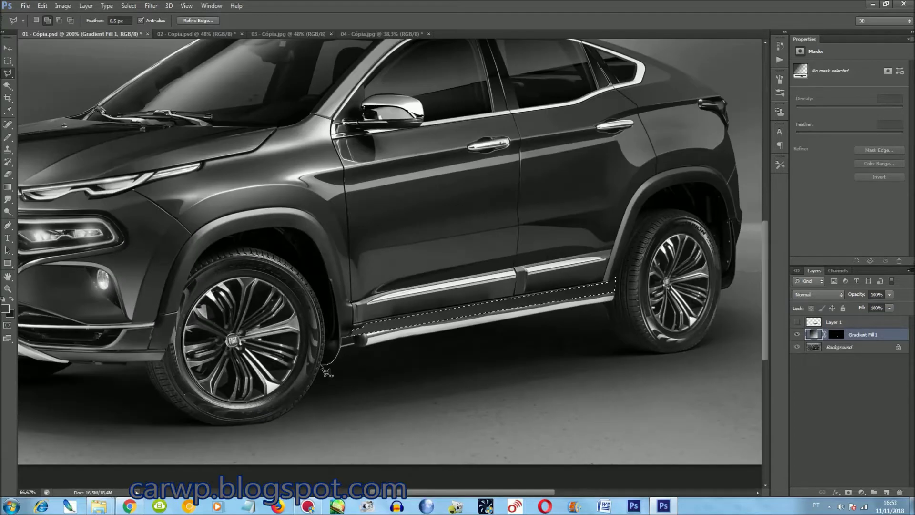
{"action": "left_click", "coordinate": [320, 472]}
{"action": "left_click", "coordinate": [96, 471]}
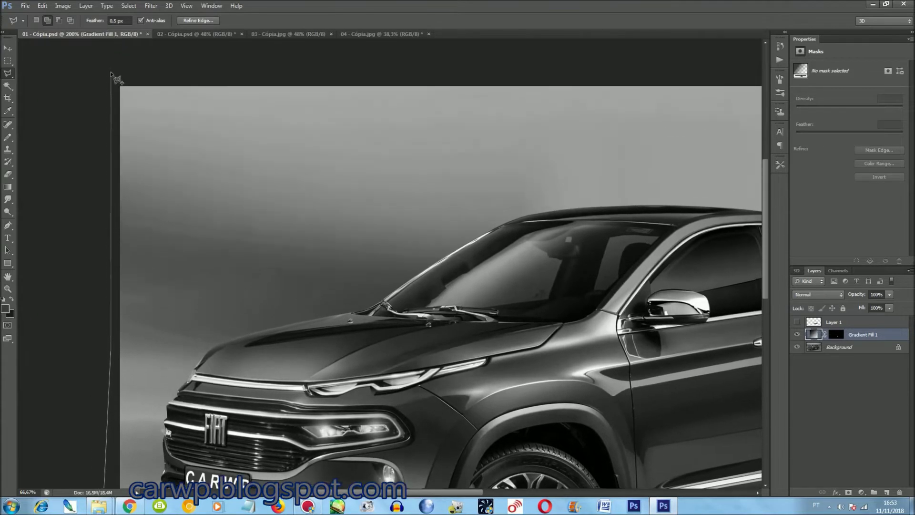
{"action": "left_click", "coordinate": [112, 75]}
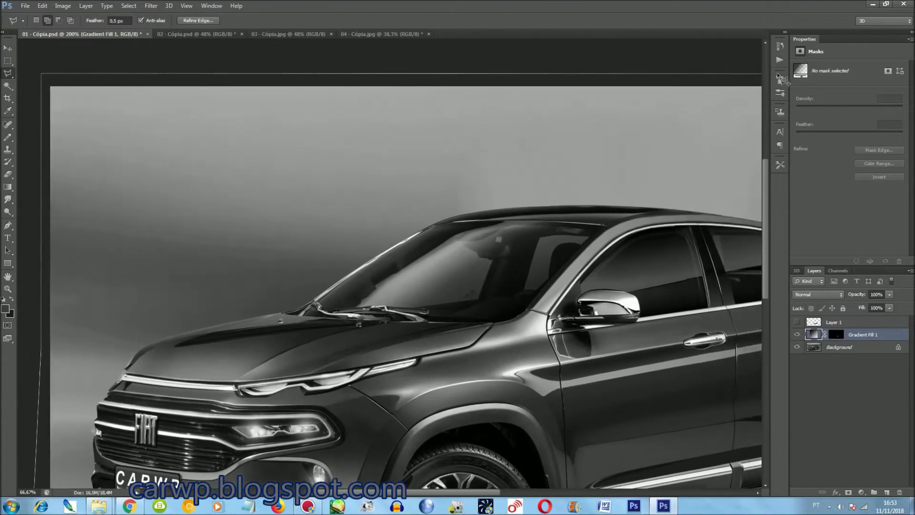
{"action": "left_click", "coordinate": [780, 77]}
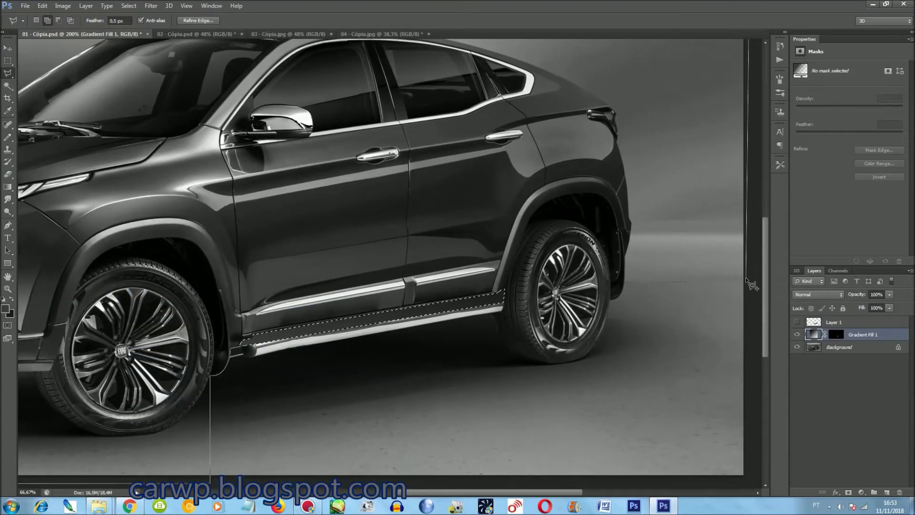
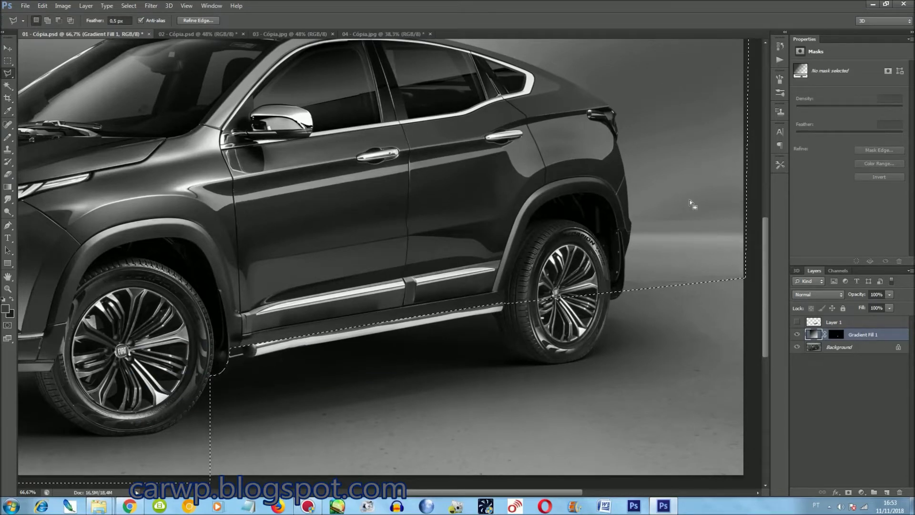
Finish the selection under the sill and save it as a channel named 'roda'.
{"action": "key", "text": "ctrl+plus"}
{"action": "key", "text": "ctrl+plus"}
{"action": "key", "text": "ctrl+plus"}
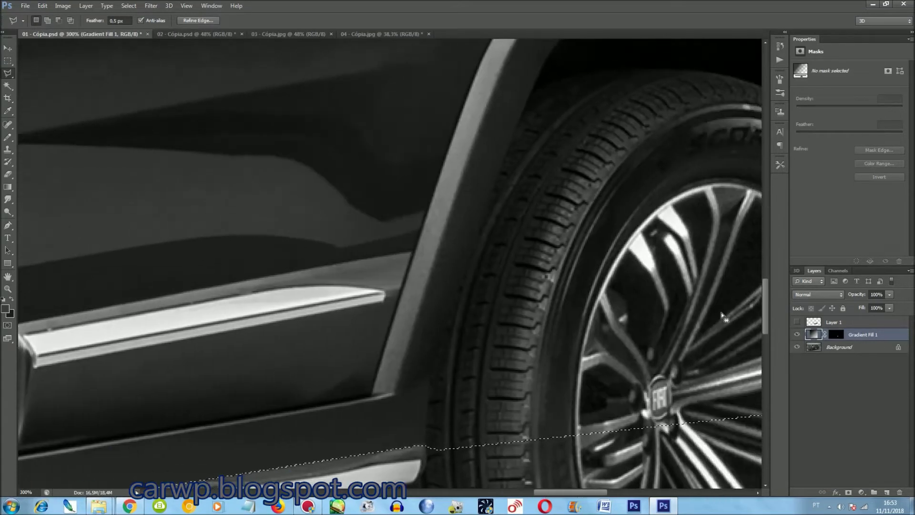
{"action": "key", "text": "shift"}
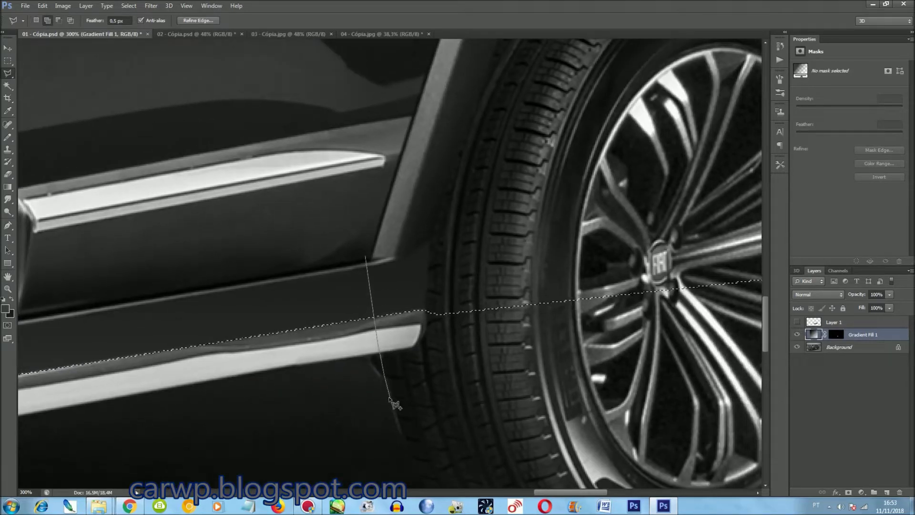
{"action": "scroll", "coordinate": [396, 405], "scroll_direction": "right", "scroll_amount": 5}
{"action": "scroll", "coordinate": [376, 407], "scroll_direction": "right", "scroll_amount": 5}
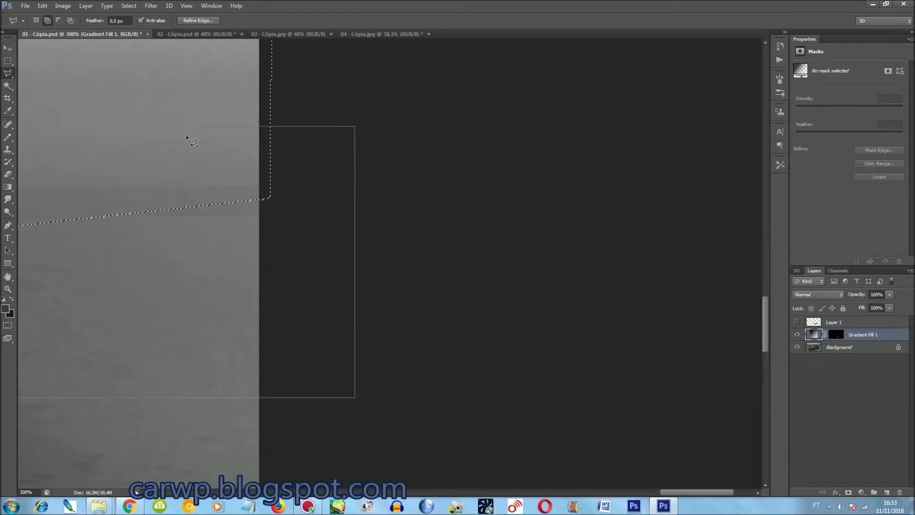
{"action": "scroll", "coordinate": [188, 138], "scroll_direction": "left", "scroll_amount": 5}
{"action": "scroll", "coordinate": [162, 238], "scroll_direction": "left", "scroll_amount": 5}
{"action": "double_click", "coordinate": [161, 269]}
{"action": "right_click", "coordinate": [307, 262]}
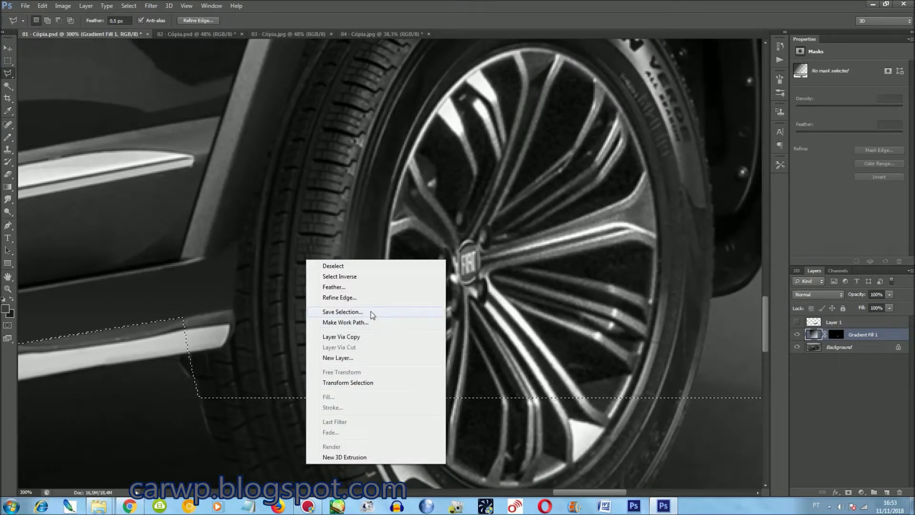
{"action": "left_click", "coordinate": [342, 312]}
{"action": "type", "text": "roda"}
{"action": "key", "text": "Return"}
Fit the image in the window and delete the Gradient Fill 1 layer.
{"action": "key", "text": "ctrl+0"}
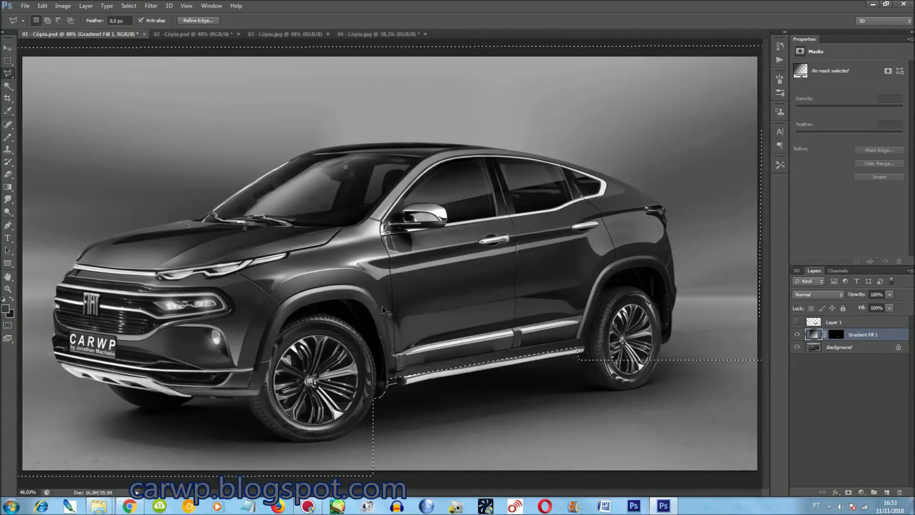
{"action": "key", "text": "Delete"}
{"action": "left_click", "coordinate": [9, 200]}
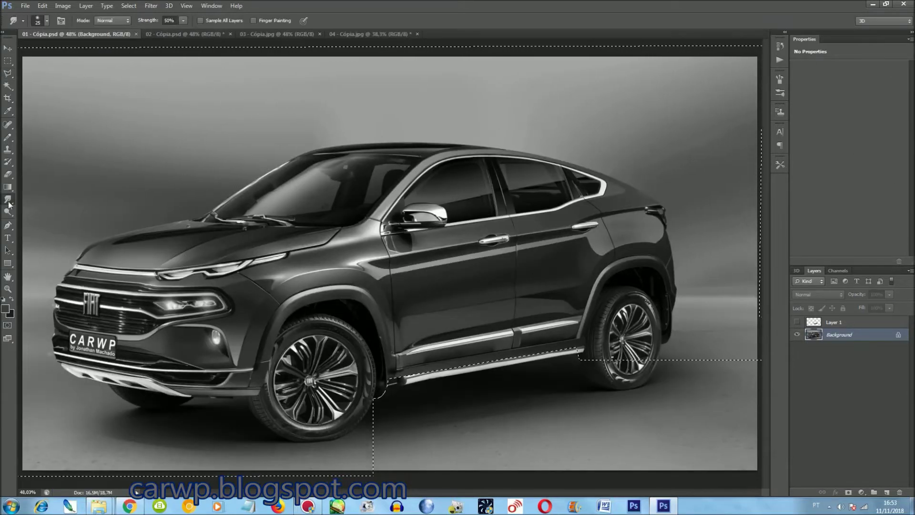
Set the Smudge brush size to 100 and zoom in along the sill.
{"action": "left_click", "coordinate": [47, 20]}
{"action": "type", "text": "1"}
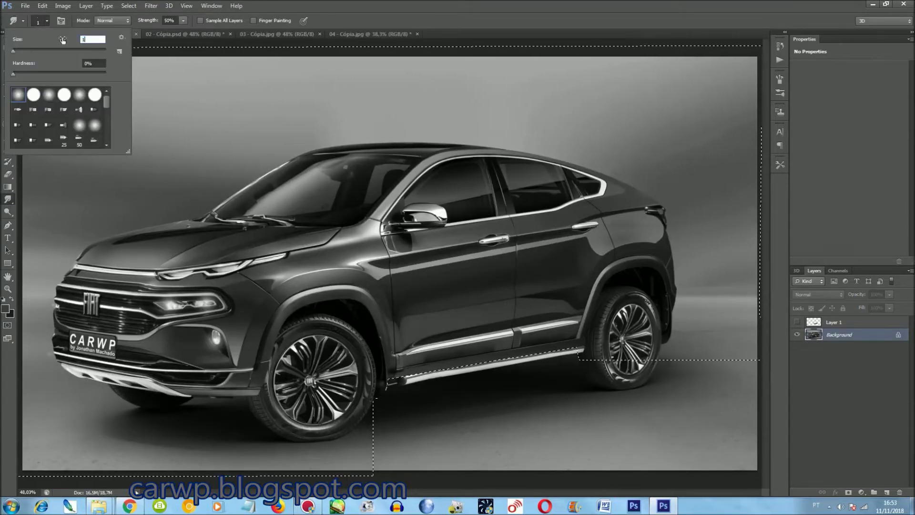
{"action": "type", "text": "00"}
{"action": "key", "text": "Return"}
{"action": "key", "text": "ctrl+plus"}
{"action": "key", "text": "ctrl+plus"}
{"action": "key", "text": "ctrl+plus"}
{"action": "key", "text": "ctrl+plus"}
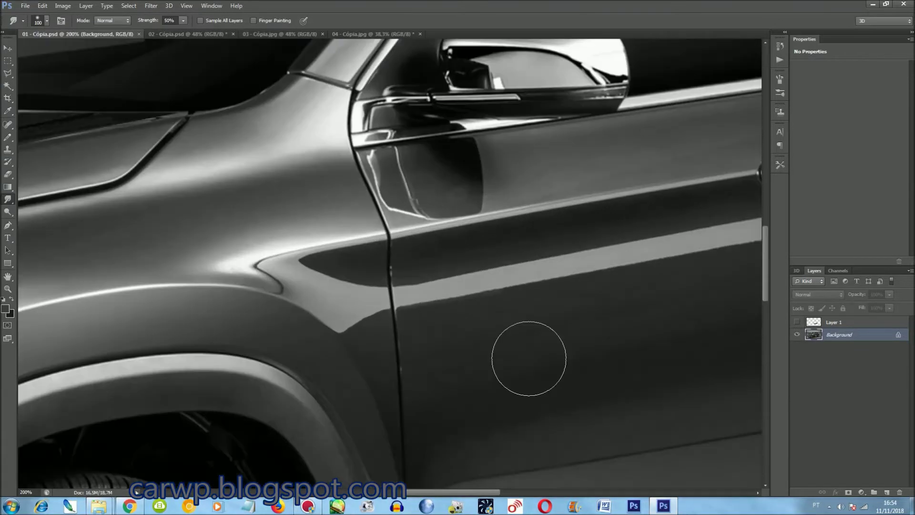
{"action": "left_click_drag", "start_coordinate": [765, 244], "coordinate": [765, 322]}
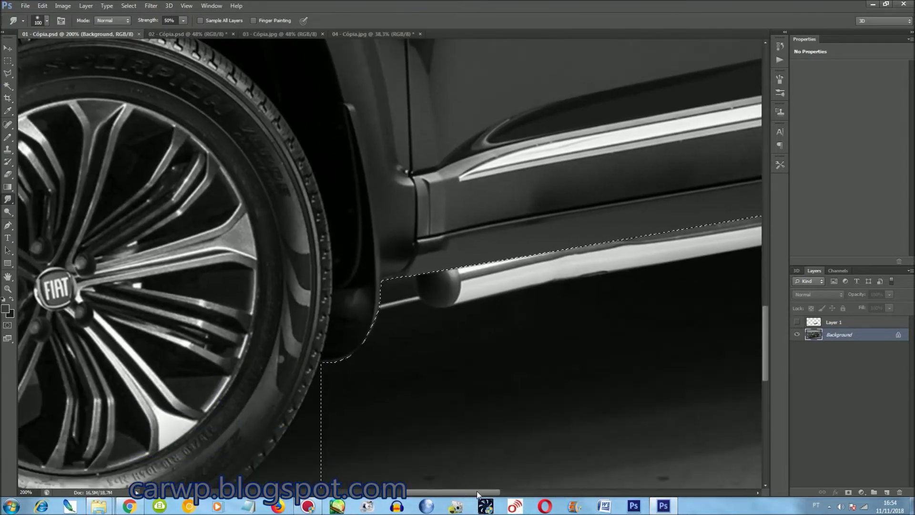
{"action": "left_click_drag", "start_coordinate": [476, 491], "coordinate": [555, 491]}
Invert the selection and smudge the chrome sill strip dark to match the body.
{"action": "left_click", "coordinate": [129, 5]}
{"action": "left_click", "coordinate": [137, 43]}
{"action": "mouse_move", "coordinate": [572, 153]}
{"action": "left_mouse_down"}
{"action": "mouse_move", "coordinate": [347, 159]}
{"action": "mouse_move", "coordinate": [262, 208]}
{"action": "mouse_move", "coordinate": [510, 361]}
{"action": "left_mouse_up"}
{"action": "left_click_drag", "start_coordinate": [619, 205], "coordinate": [191, 288]}
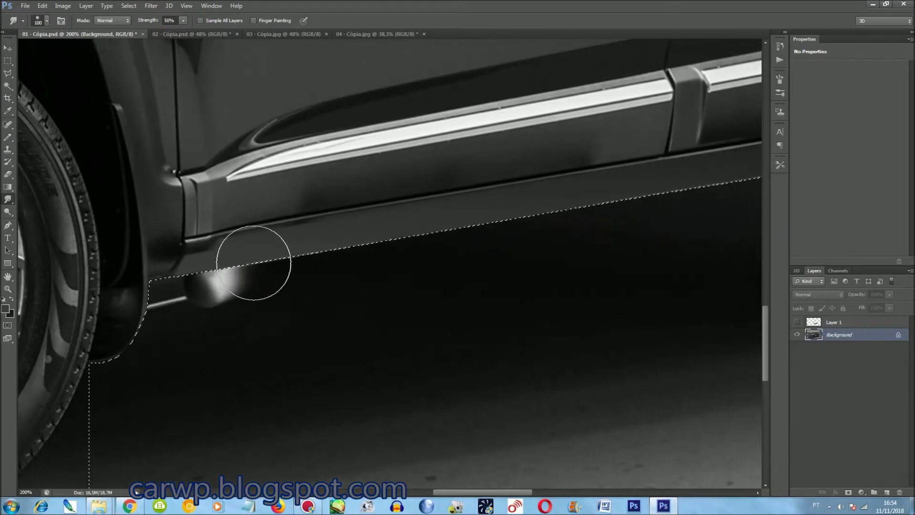
{"action": "key", "text": "ctrl+0"}
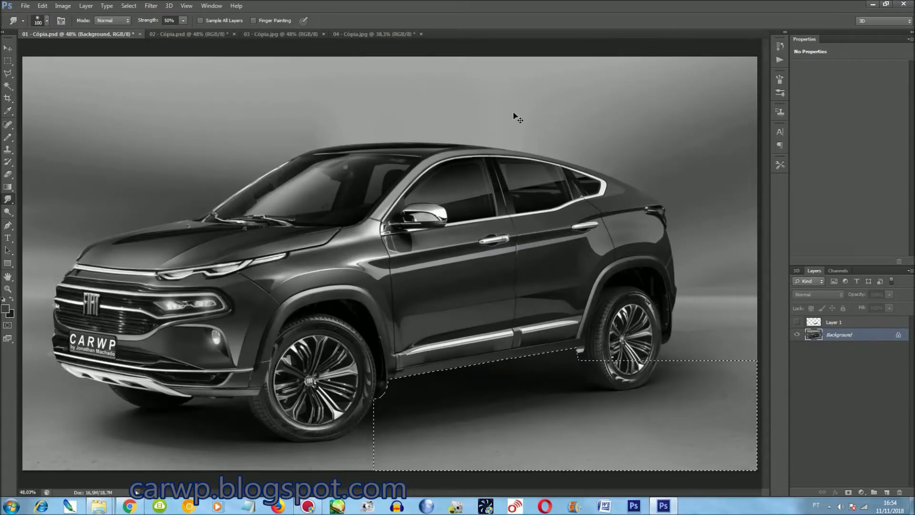
{"action": "key", "text": "ctrl+plus"}
{"action": "key", "text": "ctrl+plus"}
{"action": "key", "text": "ctrl+plus"}
{"action": "key", "text": "ctrl+plus"}
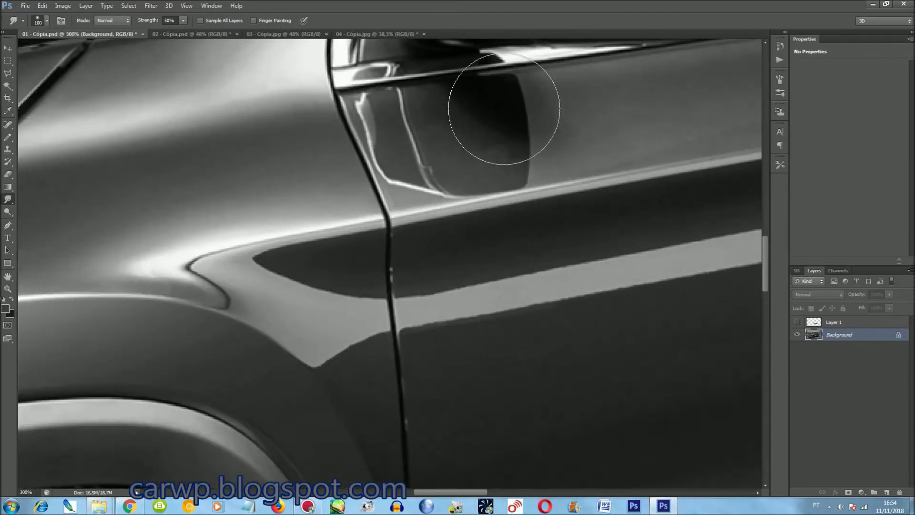
{"action": "left_click_drag", "start_coordinate": [476, 493], "coordinate": [562, 495]}
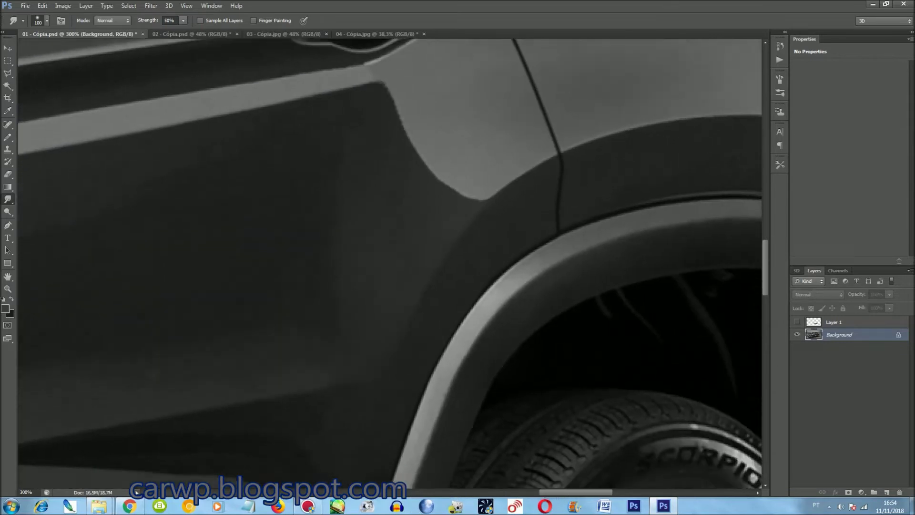
{"action": "left_click_drag", "start_coordinate": [710, 347], "coordinate": [485, 234]}
{"action": "key", "text": "ctrl+plus"}
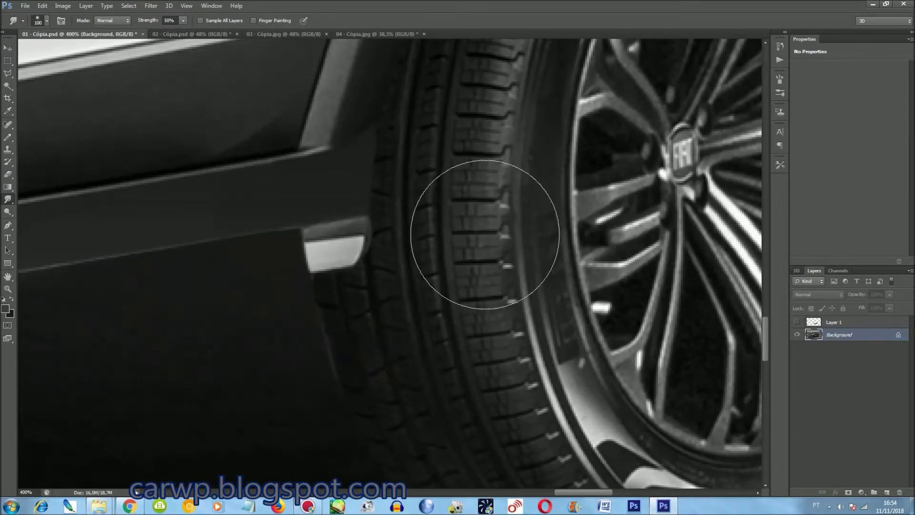
{"action": "key", "text": "l"}
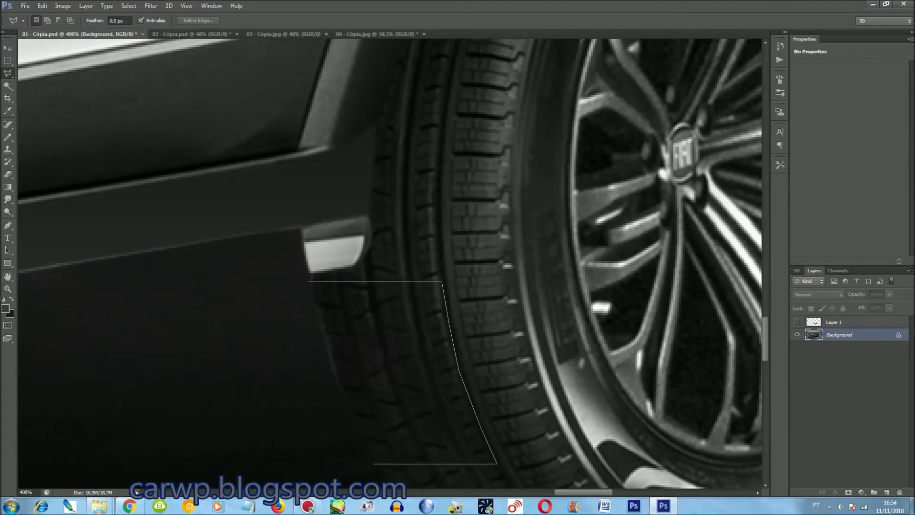
Copy the tire tread to a new layer, rotated 7.26° and scaled 109.4%, over the reflector.
{"action": "left_click", "coordinate": [303, 281]}
{"action": "scroll", "coordinate": [544, 236], "scroll_direction": "up", "scroll_amount": 3}
{"action": "key", "text": "ctrl+j"}
{"action": "key", "text": "ctrl+t"}
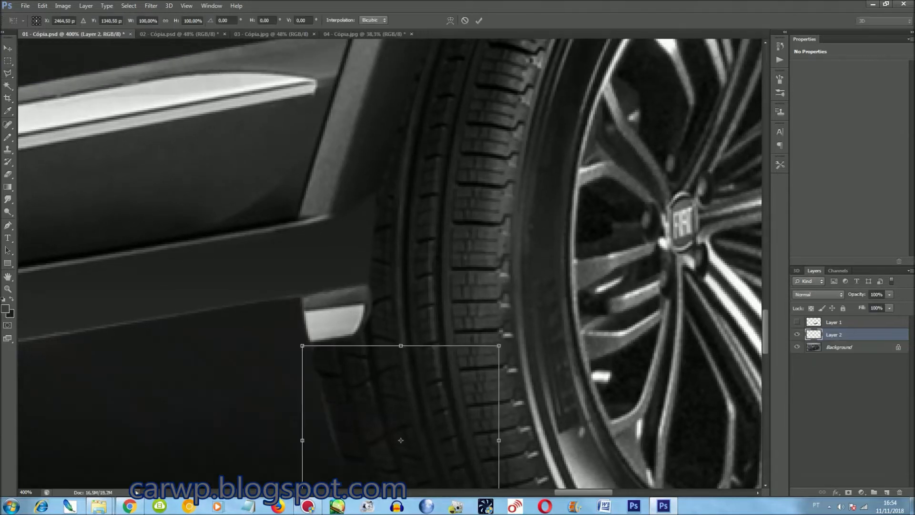
{"action": "left_click_drag", "start_coordinate": [417, 362], "coordinate": [404, 296]}
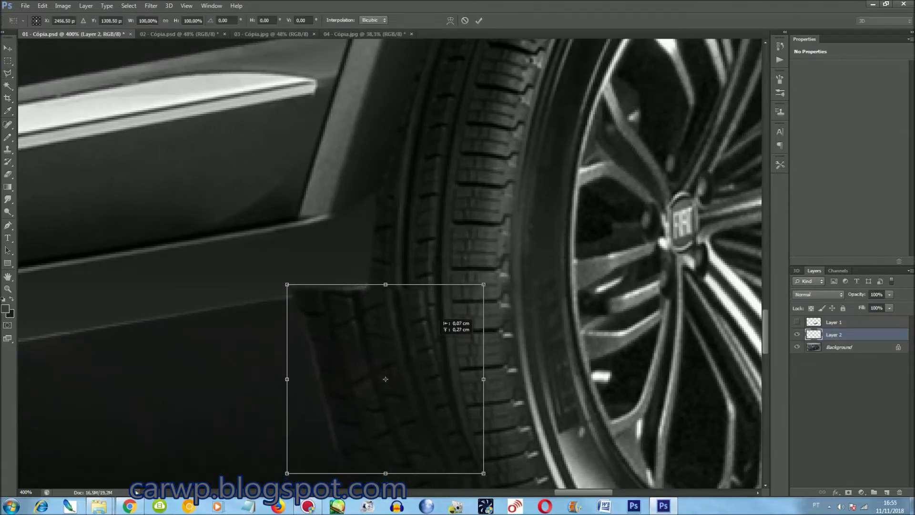
{"action": "left_click_drag", "start_coordinate": [544, 368], "coordinate": [543, 386]}
{"action": "left_click_drag", "start_coordinate": [461, 372], "coordinate": [450, 364]}
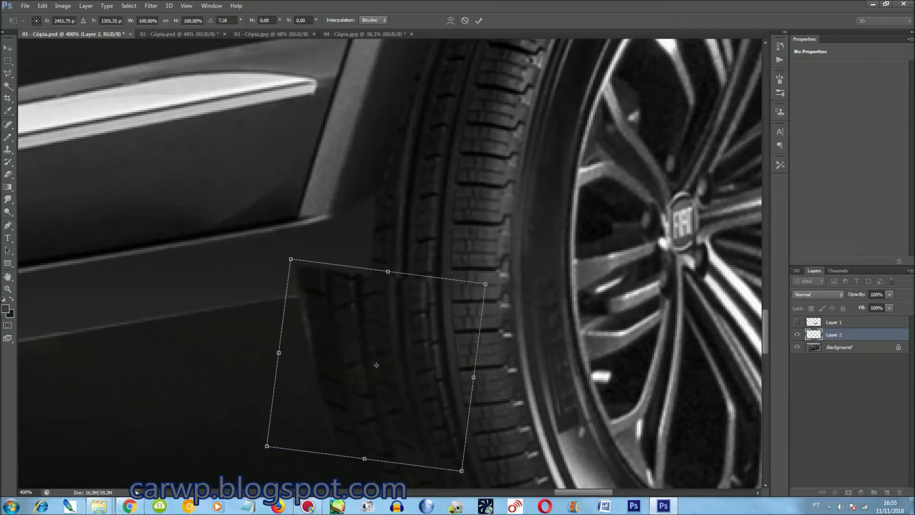
{"action": "left_click_drag", "start_coordinate": [485, 283], "coordinate": [499, 275]}
{"action": "left_click_drag", "start_coordinate": [458, 326], "coordinate": [460, 325]}
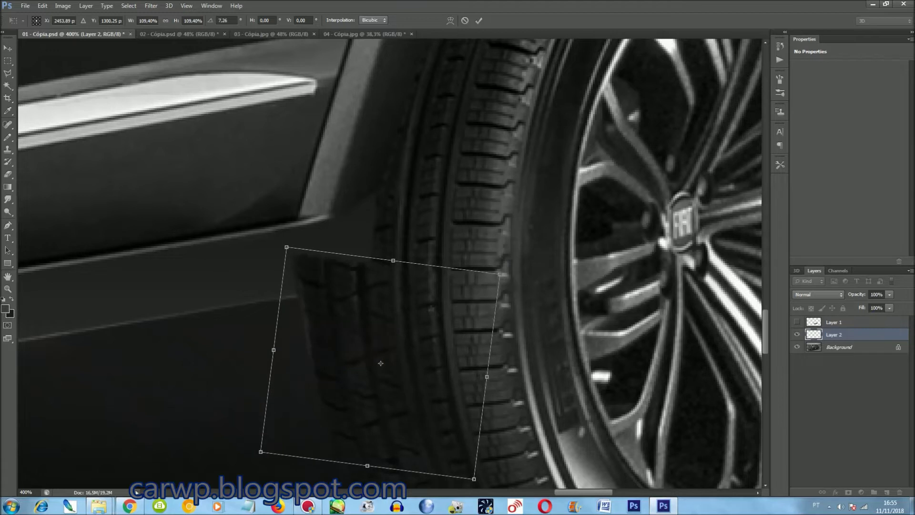
{"action": "key", "text": "Return"}
Toggle the tread patch layer's visibility to compare, then select the Background layer.
{"action": "key", "text": "ctrl+comma"}
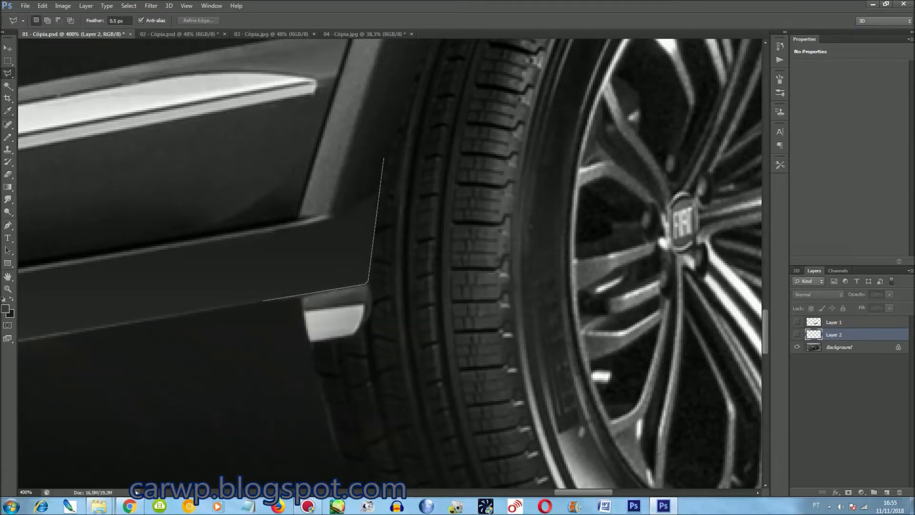
{"action": "left_click", "coordinate": [796, 335]}
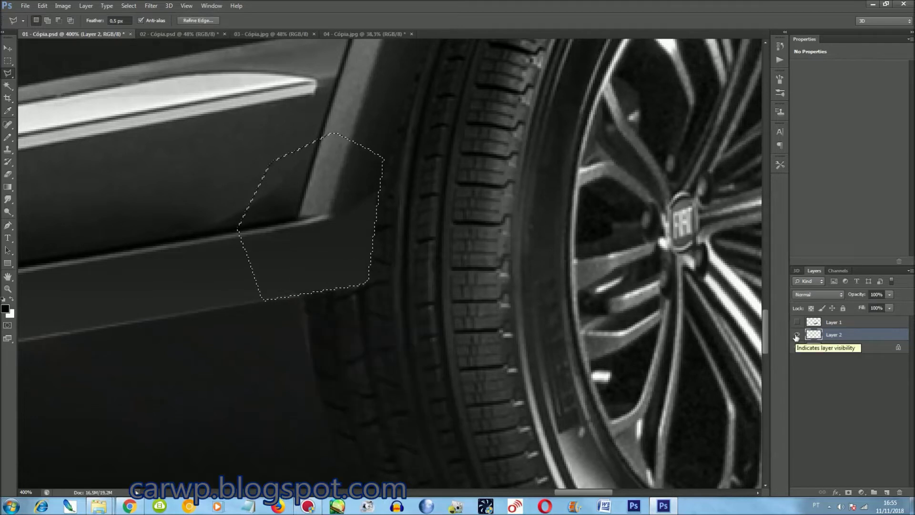
{"action": "key", "text": "ctrl+0"}
{"action": "left_click", "coordinate": [839, 347]}
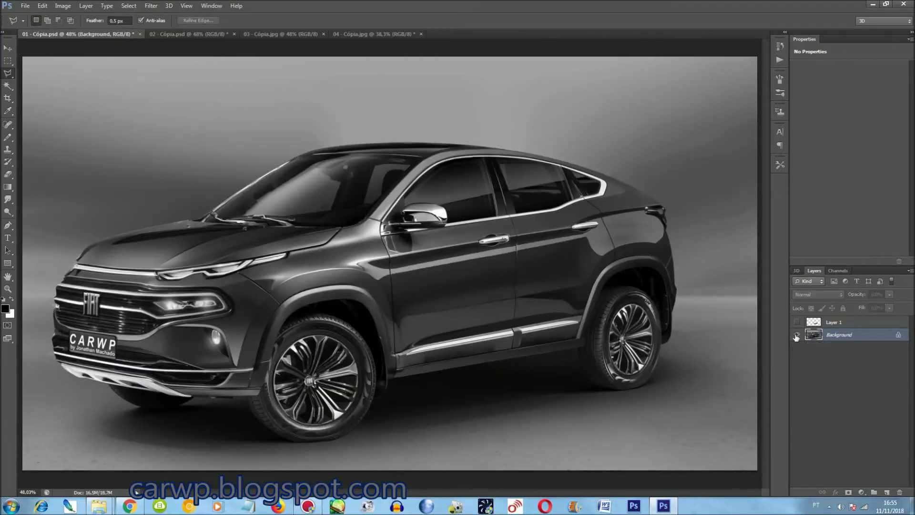
Inspect the side of the Fiat Toro reference image, then return to the concept car.
{"action": "left_click", "coordinate": [367, 33]}
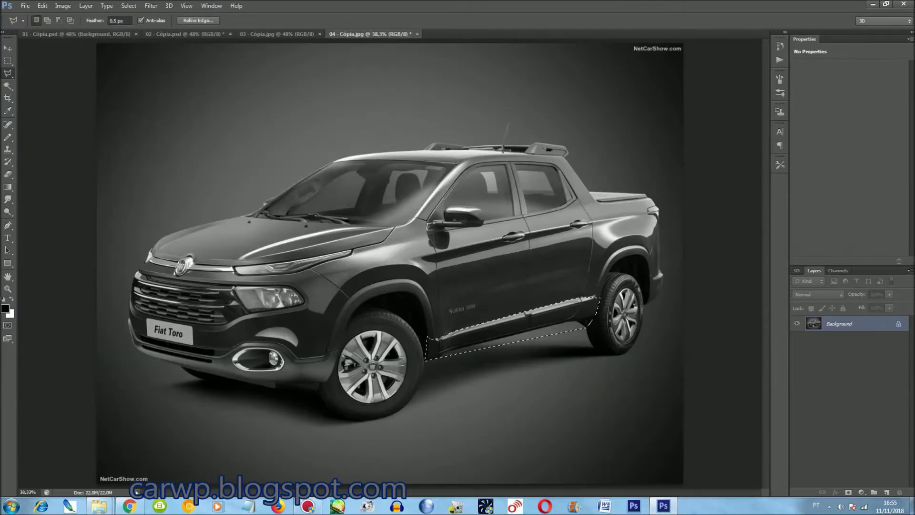
{"action": "key", "text": "ctrl+plus"}
{"action": "key", "text": "ctrl+plus"}
{"action": "key", "text": "ctrl+plus"}
{"action": "key", "text": "ctrl+plus"}
{"action": "left_click_drag", "start_coordinate": [491, 493], "coordinate": [630, 493]}
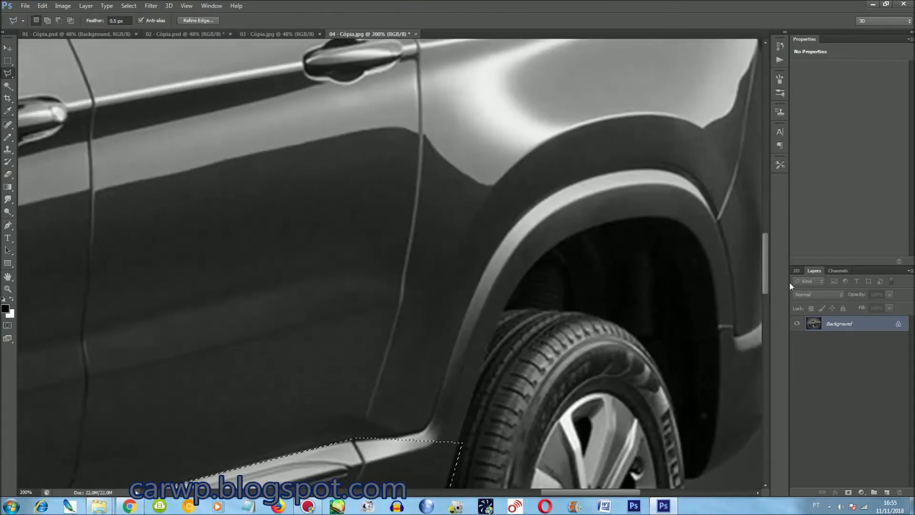
{"action": "left_click_drag", "start_coordinate": [764, 266], "coordinate": [765, 310]}
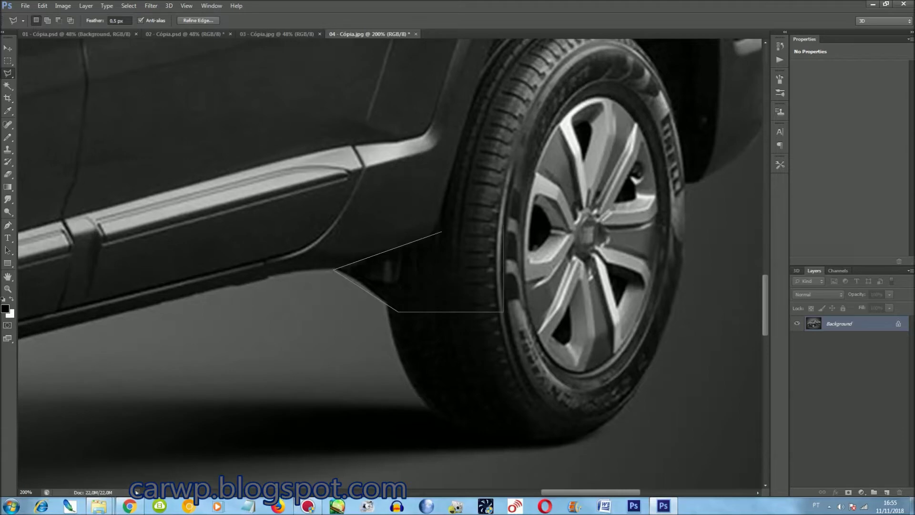
{"action": "key", "text": "ctrl+0"}
{"action": "key", "text": "ctrl+Tab"}
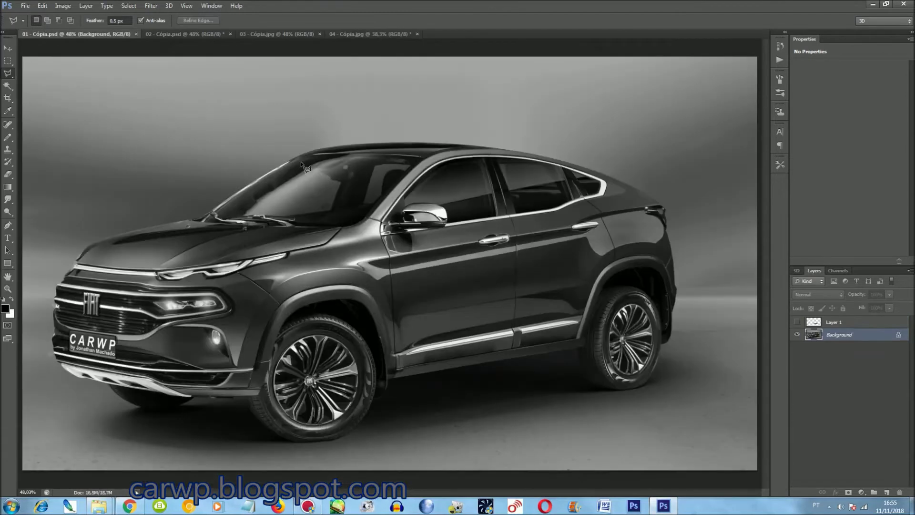
Paste the dark patch by the wheel arch, positioned and scaled to about 89%.
{"action": "key", "text": "ctrl+plus"}
{"action": "key", "text": "ctrl+plus"}
{"action": "key", "text": "ctrl+plus"}
{"action": "key", "text": "ctrl+plus"}
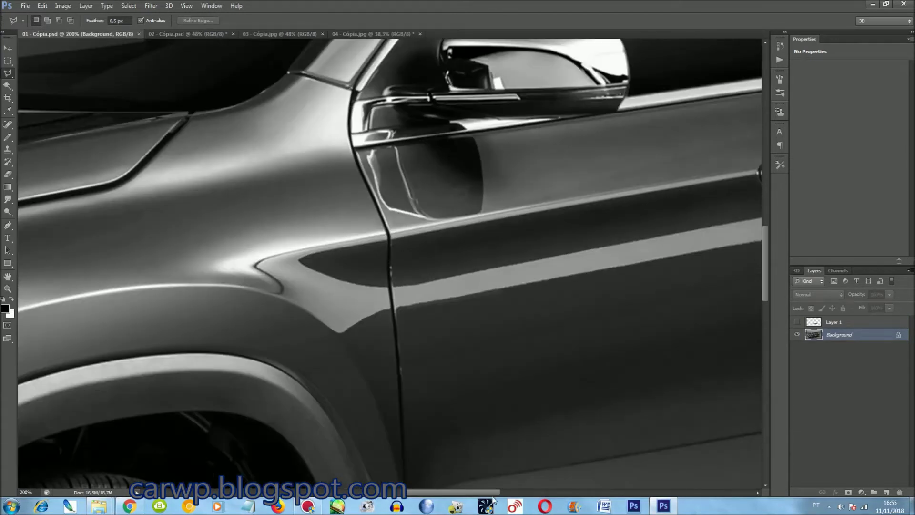
{"action": "left_click_drag", "start_coordinate": [498, 493], "coordinate": [619, 494]}
{"action": "left_click_drag", "start_coordinate": [765, 266], "coordinate": [764, 319]}
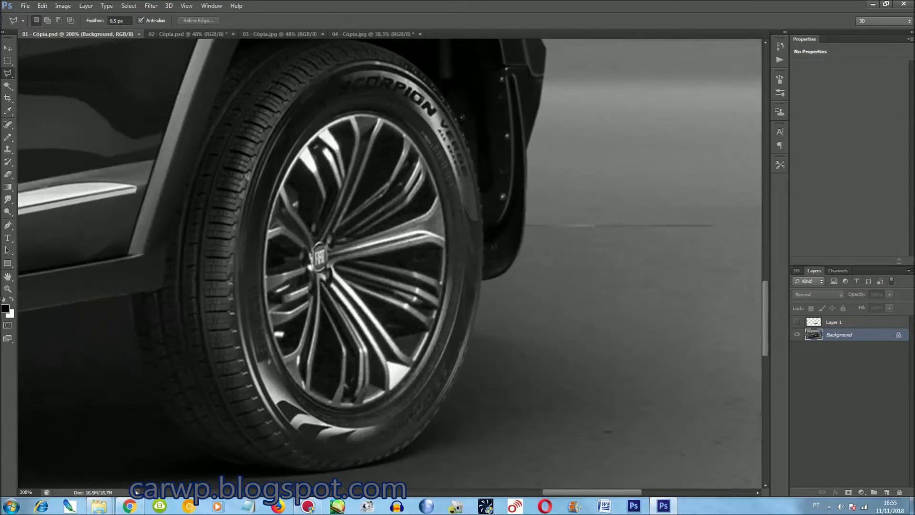
{"action": "left_click_drag", "start_coordinate": [543, 492], "coordinate": [524, 492]}
{"action": "key", "text": "ctrl+plus"}
{"action": "key", "text": "ctrl+v"}
{"action": "key", "text": "ctrl+t"}
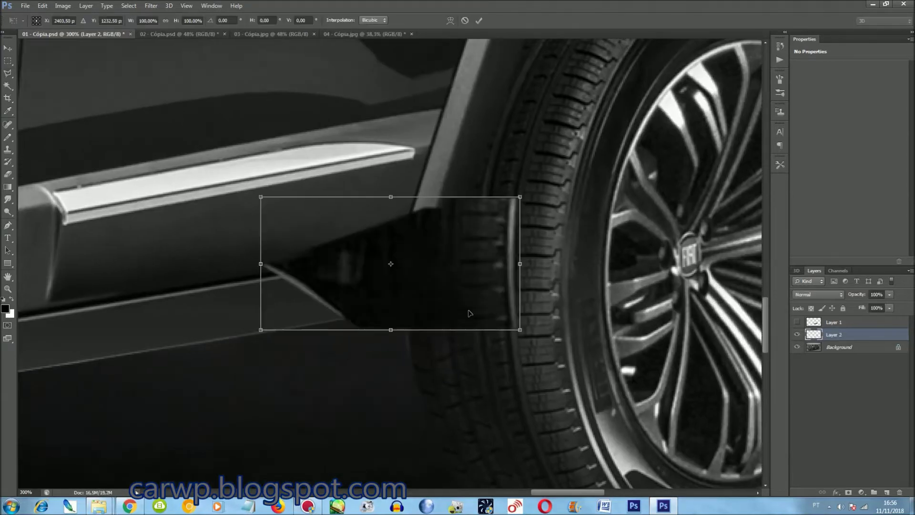
{"action": "left_click_drag", "start_coordinate": [505, 322], "coordinate": [584, 370]}
{"action": "left_click_drag", "start_coordinate": [528, 346], "coordinate": [522, 347]}
{"action": "left_click_drag", "start_coordinate": [599, 246], "coordinate": [564, 263]}
{"action": "mouse_move", "coordinate": [539, 334]}
{"action": "left_mouse_down"}
{"action": "mouse_move", "coordinate": [548, 333]}
{"action": "mouse_move", "coordinate": [538, 330]}
{"action": "left_mouse_up"}
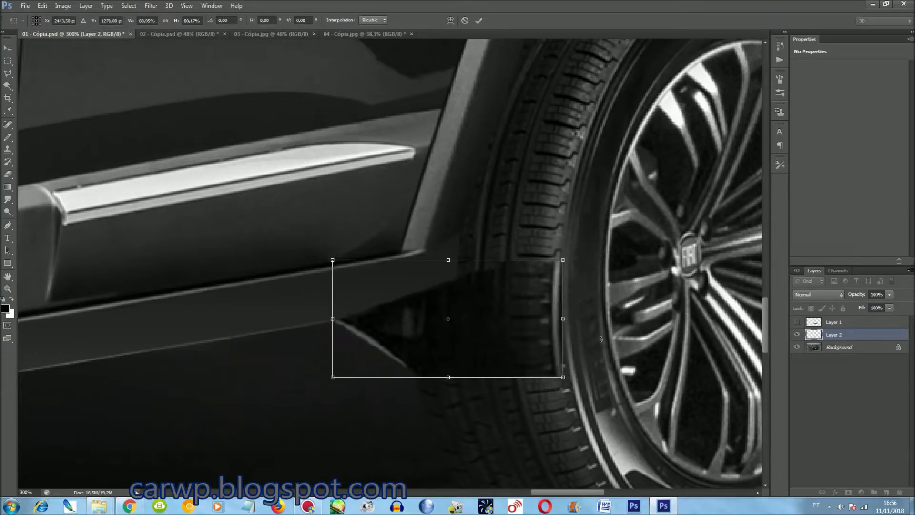
{"action": "key", "text": "Return"}
{"action": "key", "text": "Return"}
Toggle the shadow patch layer to compare, then clear the selection and fit the view.
{"action": "left_click", "coordinate": [797, 335]}
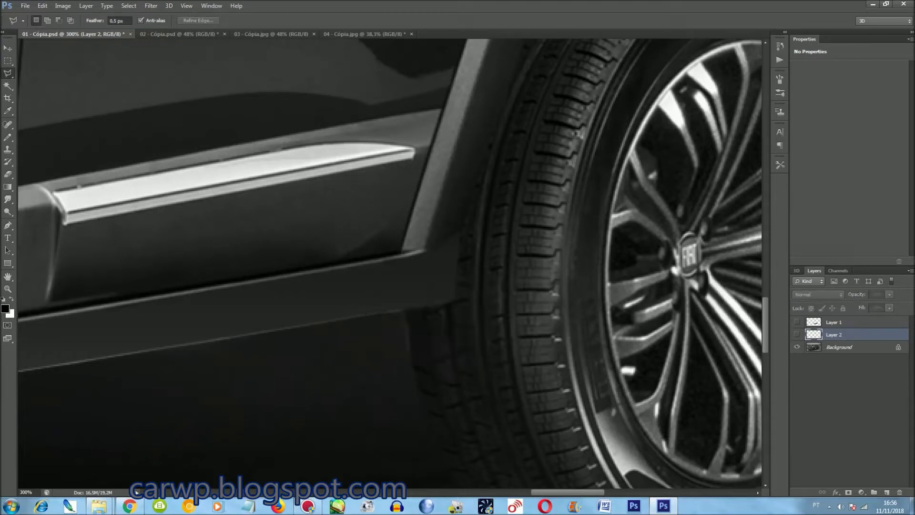
{"action": "key", "text": "Return"}
{"action": "left_click", "coordinate": [796, 336]}
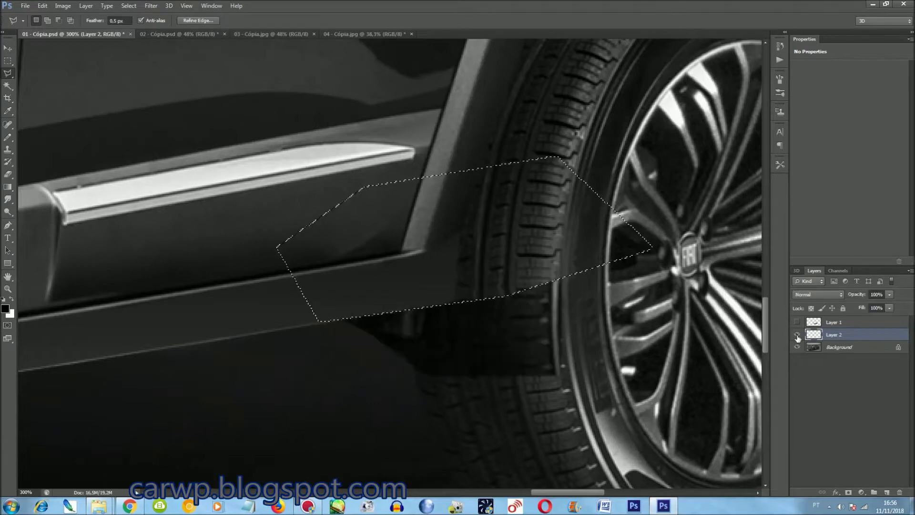
{"action": "key", "text": "ctrl+d"}
{"action": "key", "text": "ctrl+0"}
Draw an elliptical selection around the rear wheel.
{"action": "right_click", "coordinate": [8, 61]}
{"action": "left_click", "coordinate": [38, 70]}
{"action": "left_click_drag", "start_coordinate": [680, 398], "coordinate": [620, 257]}
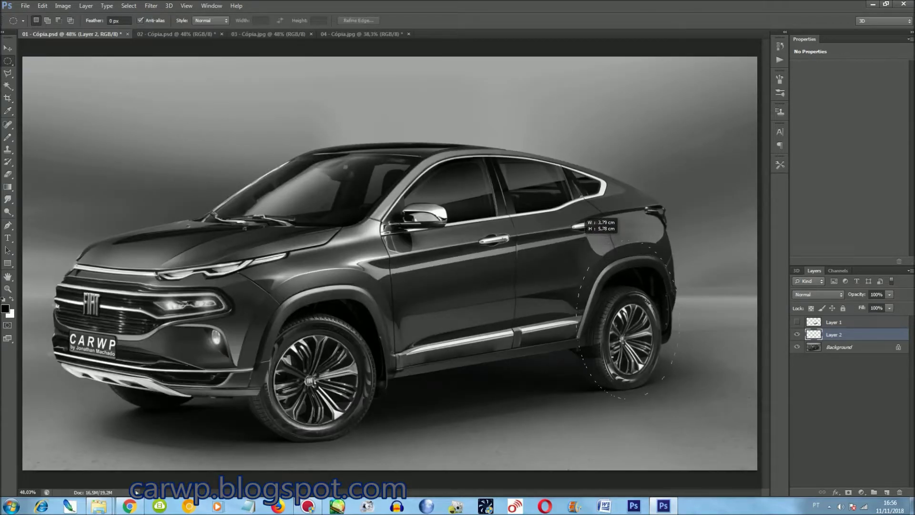
Fit the elliptical selection to the rear wheel arch with Transform Selection.
{"action": "left_click_drag", "start_coordinate": [582, 261], "coordinate": [580, 238]}
{"action": "right_click", "coordinate": [632, 287]}
{"action": "left_click", "coordinate": [698, 414]}
{"action": "key", "text": "ctrl+plus"}
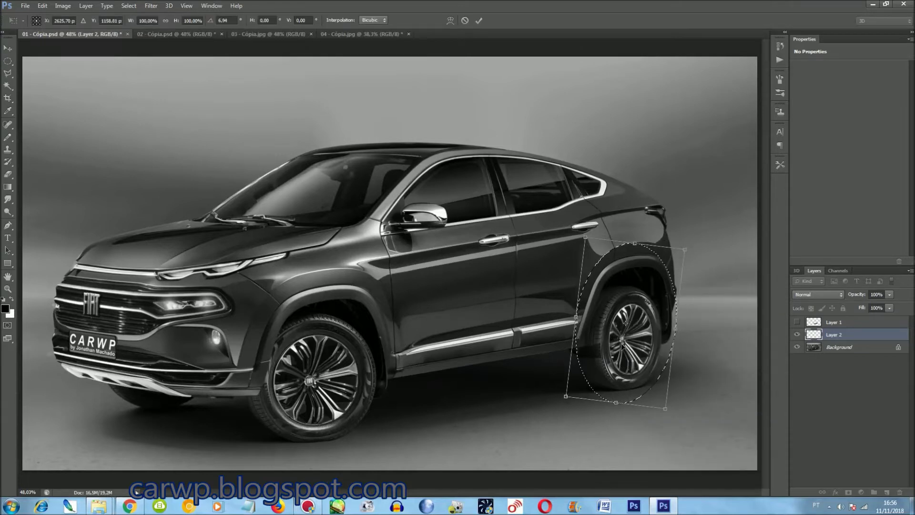
{"action": "key", "text": "ctrl+plus"}
{"action": "key", "text": "ctrl+plus"}
{"action": "key", "text": "ctrl+plus"}
{"action": "key", "text": "ctrl+plus"}
{"action": "key", "text": "ctrl+plus"}
{"action": "left_click_drag", "start_coordinate": [428, 488], "coordinate": [559, 488]}
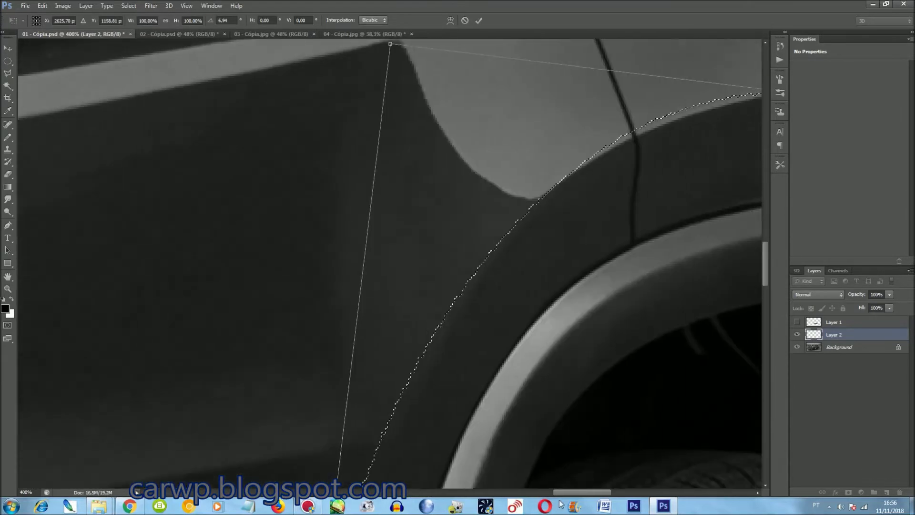
{"action": "left_click_drag", "start_coordinate": [765, 266], "coordinate": [764, 341]}
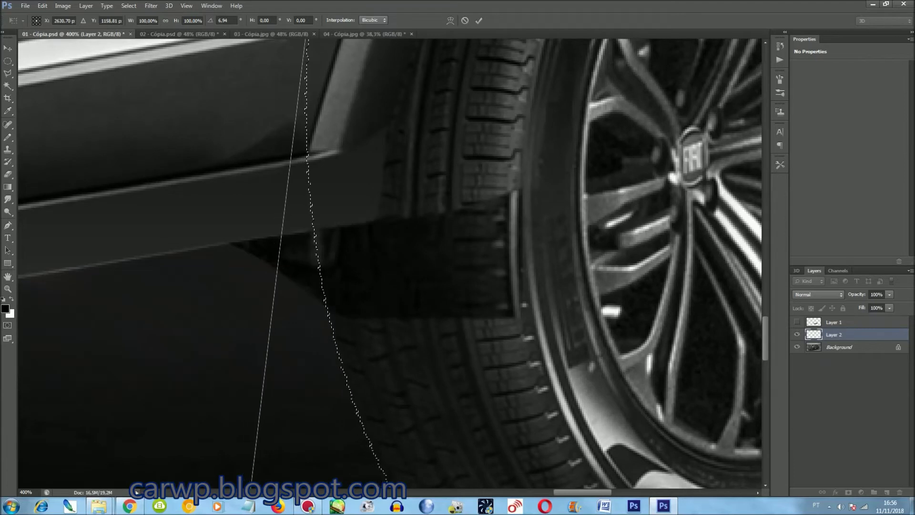
{"action": "key", "text": "Return"}
Merge the patch layer into Background and save 01 - Cópia.psd.
{"action": "scroll", "coordinate": [632, 153], "scroll_direction": "down", "scroll_amount": 3}
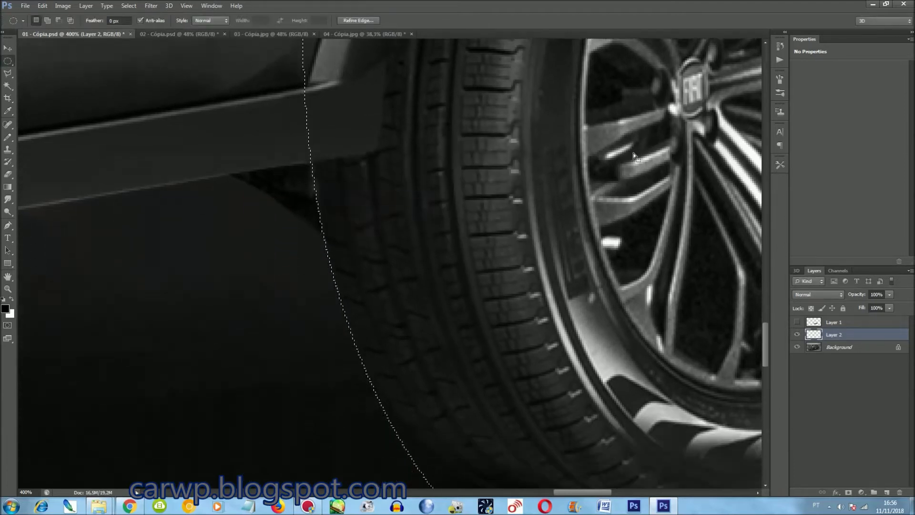
{"action": "key", "text": "ctrl+e"}
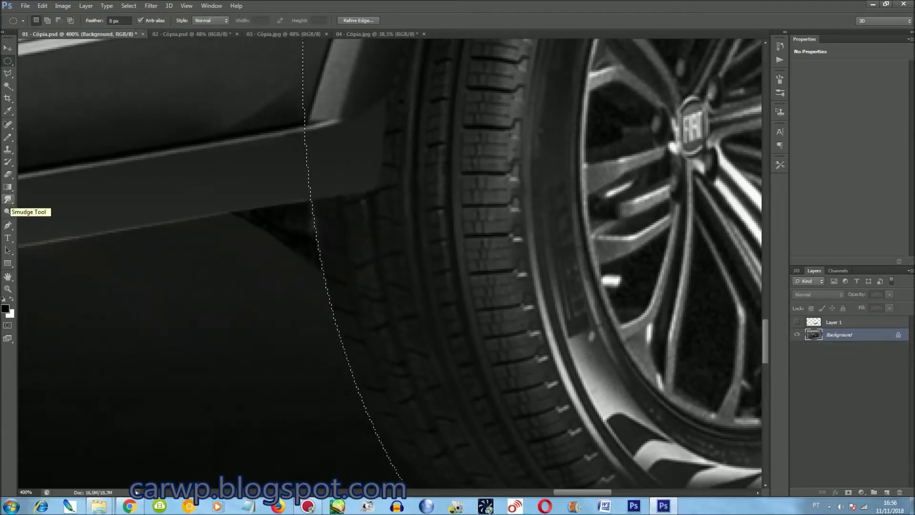
{"action": "left_click", "coordinate": [8, 201]}
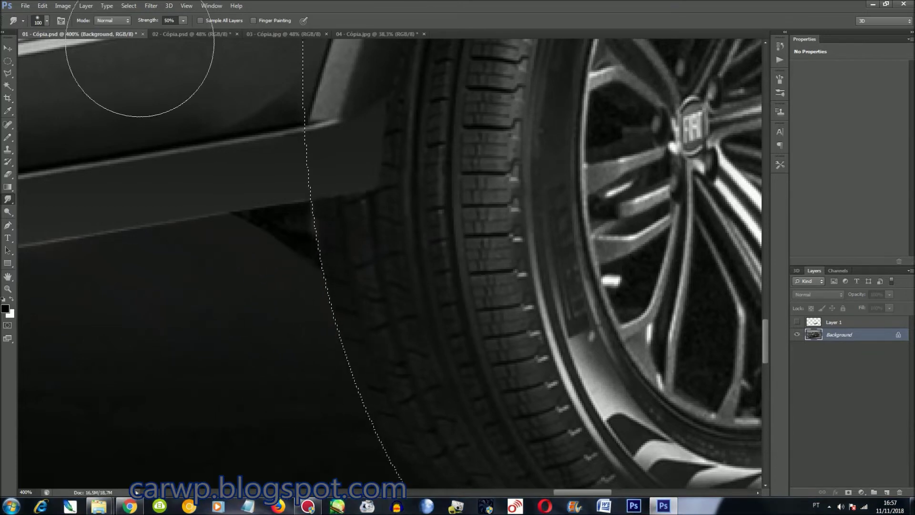
{"action": "left_click", "coordinate": [151, 6]}
{"action": "left_click", "coordinate": [143, 44]}
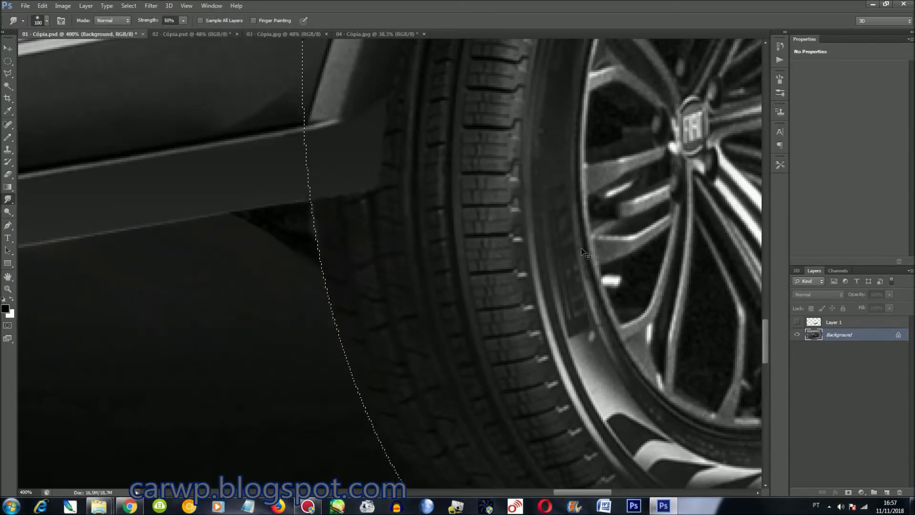
{"action": "key", "text": "ctrl+0"}
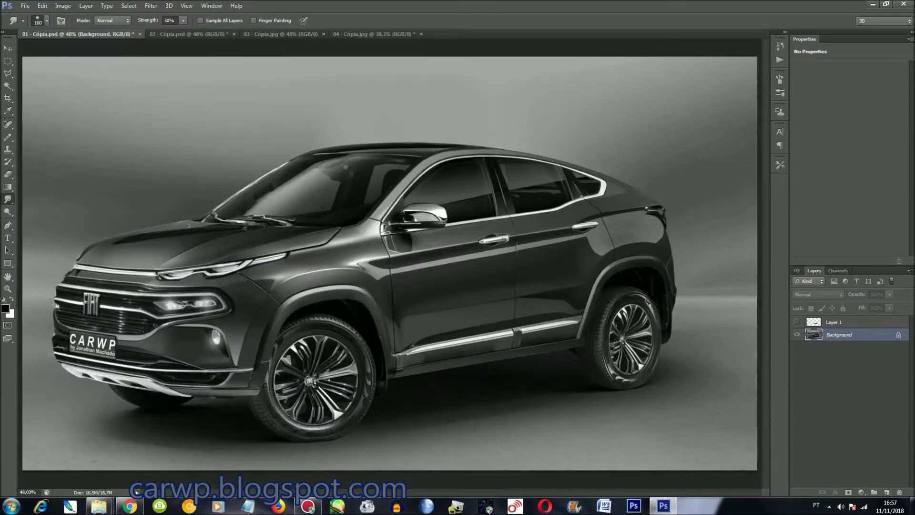
{"action": "key", "text": "ctrl+s"}
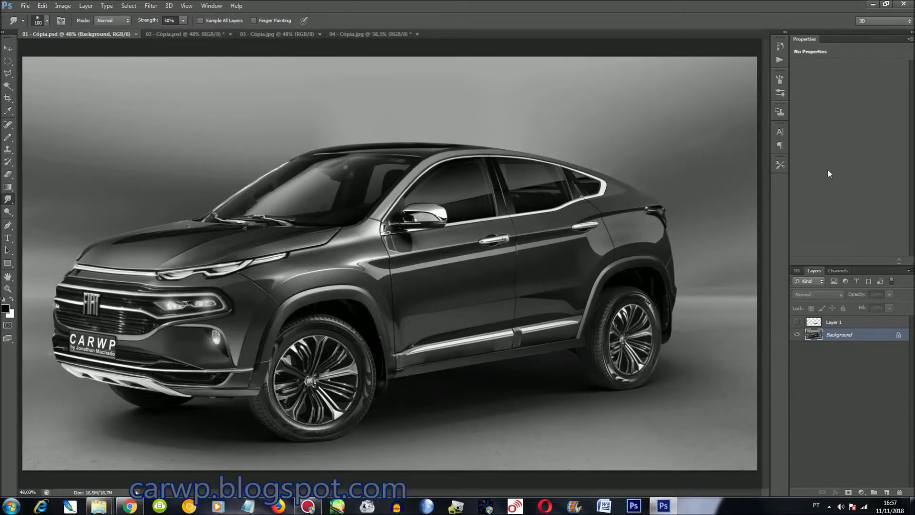
{"action": "left_click", "coordinate": [353, 34]}
Close the pickup image without saving and zoom in on the BMW's front wheel.
{"action": "key", "text": "ctrl+w"}
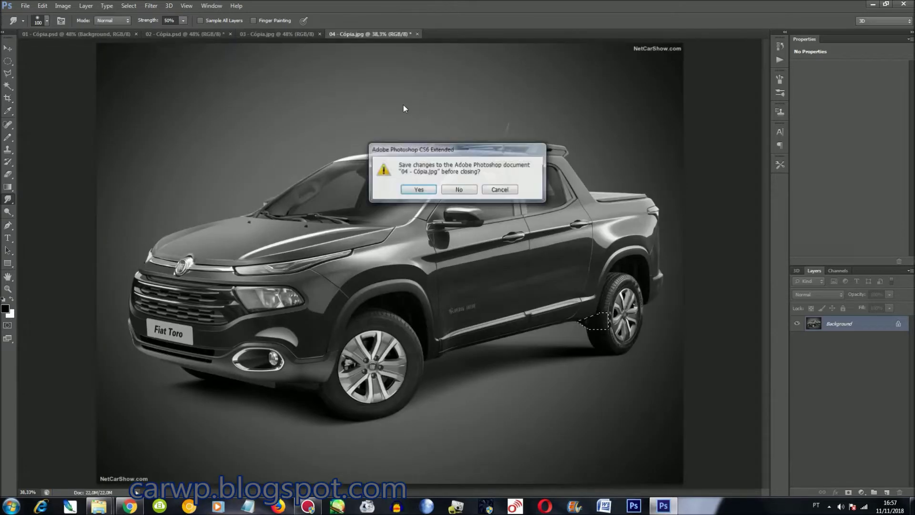
{"action": "key", "text": "n"}
{"action": "key", "text": "ctrl+shift+Tab"}
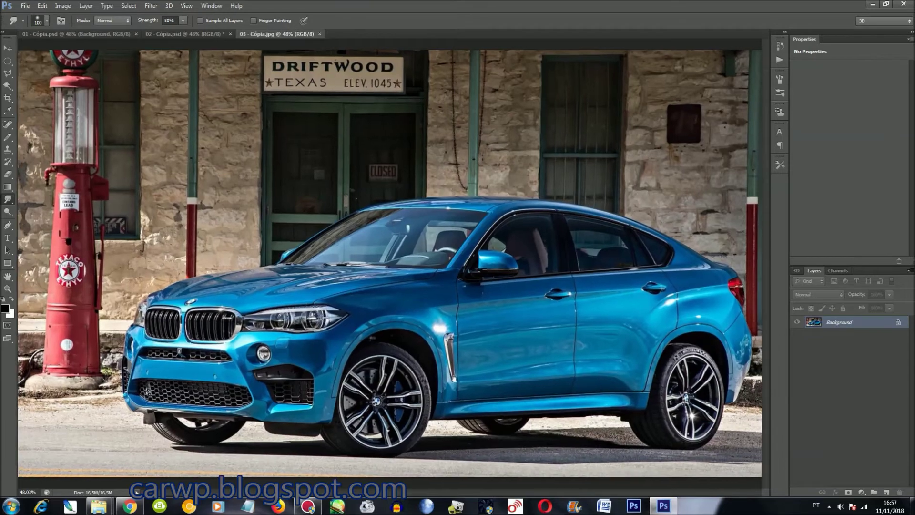
{"action": "key", "text": "ctrl+plus"}
{"action": "key", "text": "ctrl+plus"}
{"action": "key", "text": "ctrl+plus"}
{"action": "scroll", "coordinate": [457, 177], "scroll_direction": "down", "scroll_amount": 5}
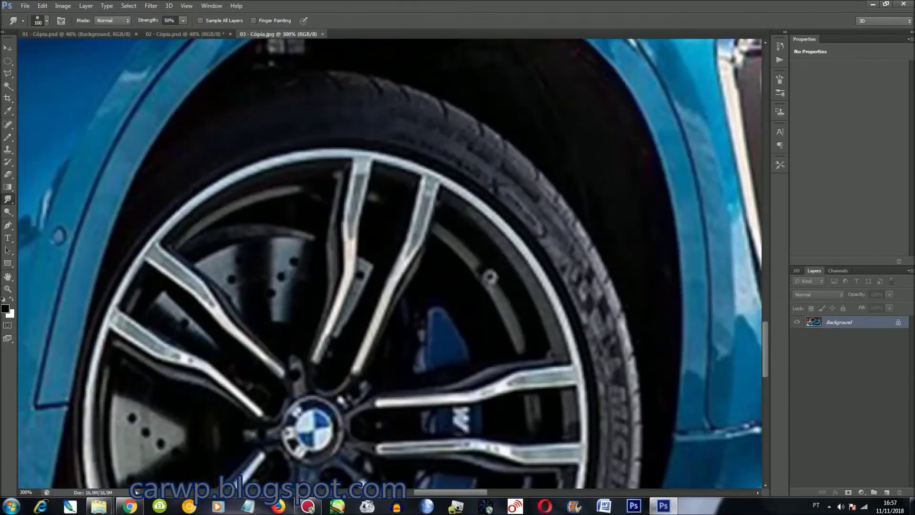
{"action": "key", "text": "ctrl+minus"}
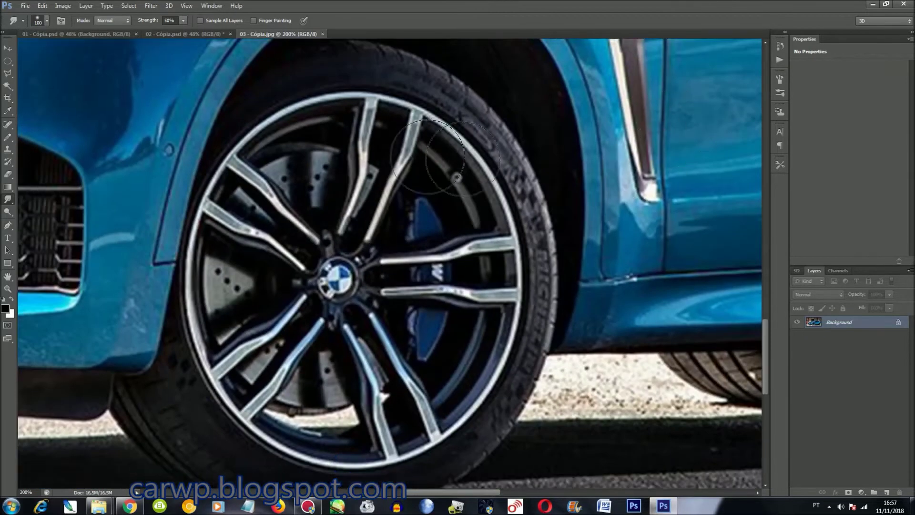
Select the BMW's front wheel rim with an ellipse reshaped to fit the rim.
{"action": "left_click", "coordinate": [10, 61]}
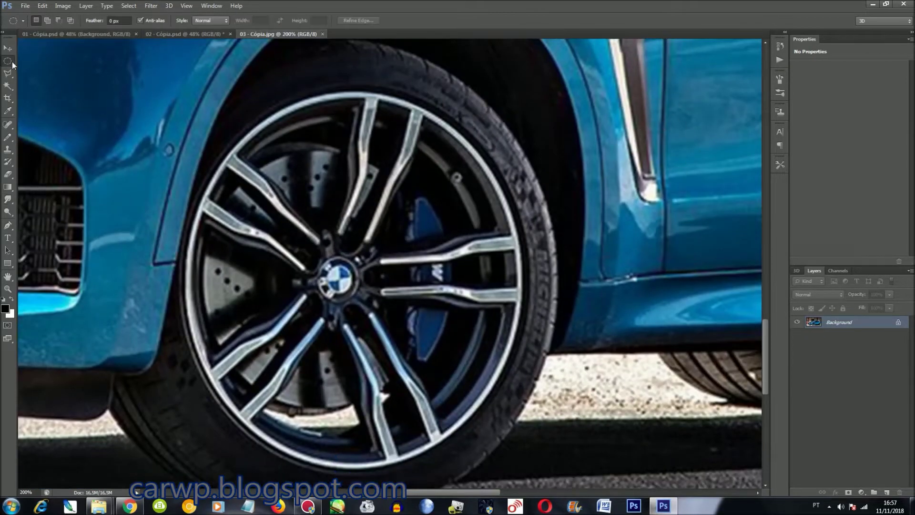
{"action": "left_click_drag", "start_coordinate": [206, 108], "coordinate": [472, 465]}
{"action": "right_click", "coordinate": [415, 90]}
{"action": "left_click", "coordinate": [441, 212]}
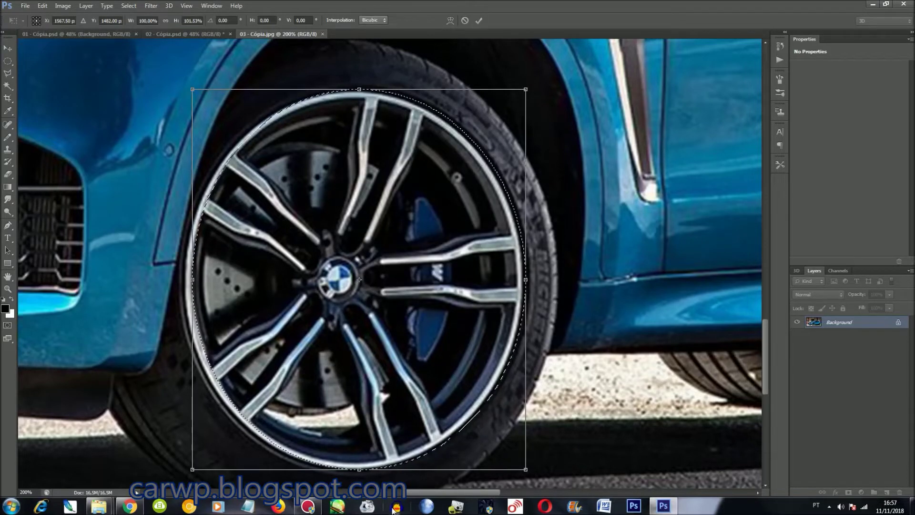
{"action": "left_click_drag", "start_coordinate": [382, 471], "coordinate": [387, 473]}
{"action": "left_click_drag", "start_coordinate": [187, 294], "coordinate": [177, 294]}
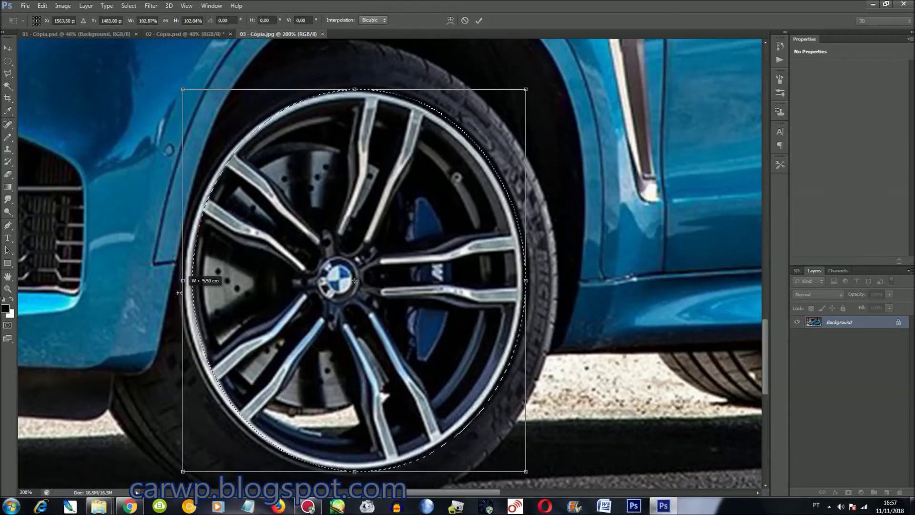
{"action": "left_click_drag", "start_coordinate": [529, 287], "coordinate": [526, 287]}
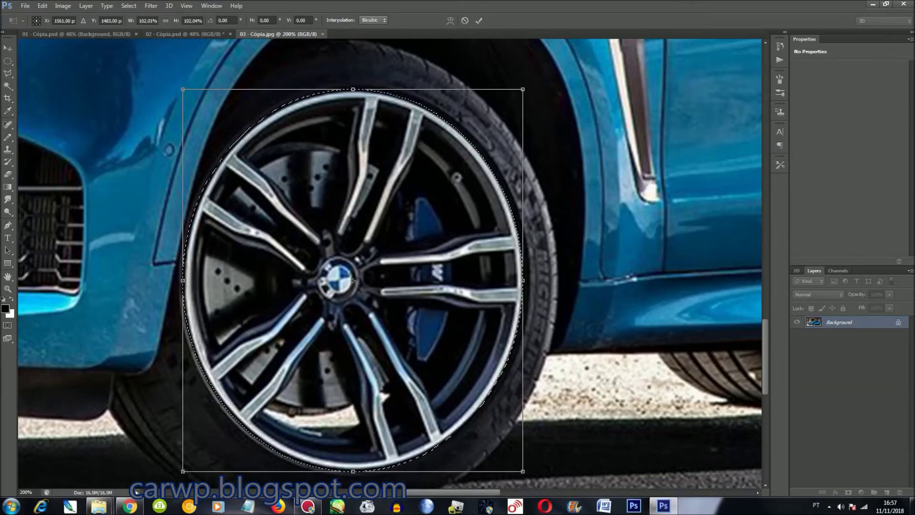
{"action": "left_click_drag", "start_coordinate": [578, 385], "coordinate": [575, 386]}
{"action": "key", "text": "Return"}
Desaturate and sharpen the selected rim, then return to the Fiat render.
{"action": "key", "text": "shift+ctrl+u"}
{"action": "left_click", "coordinate": [151, 5]}
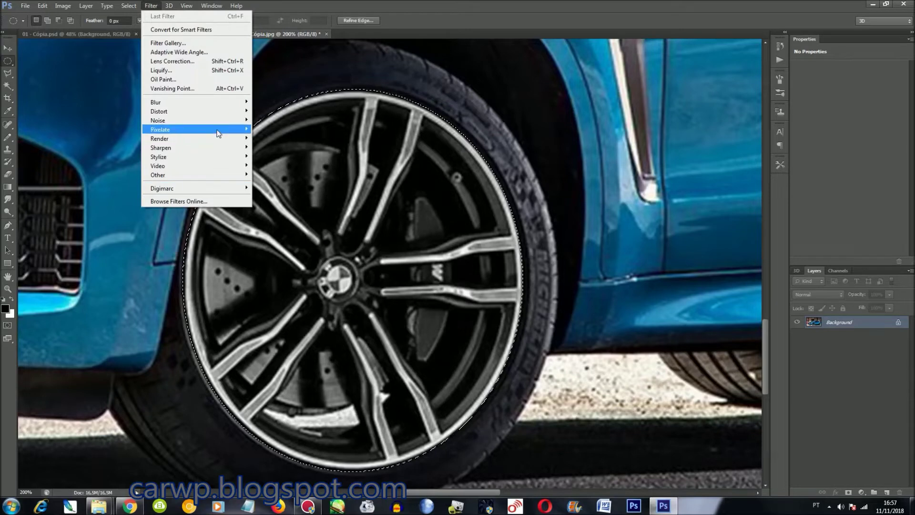
{"action": "mouse_move", "coordinate": [191, 148]}
{"action": "left_click", "coordinate": [276, 147]}
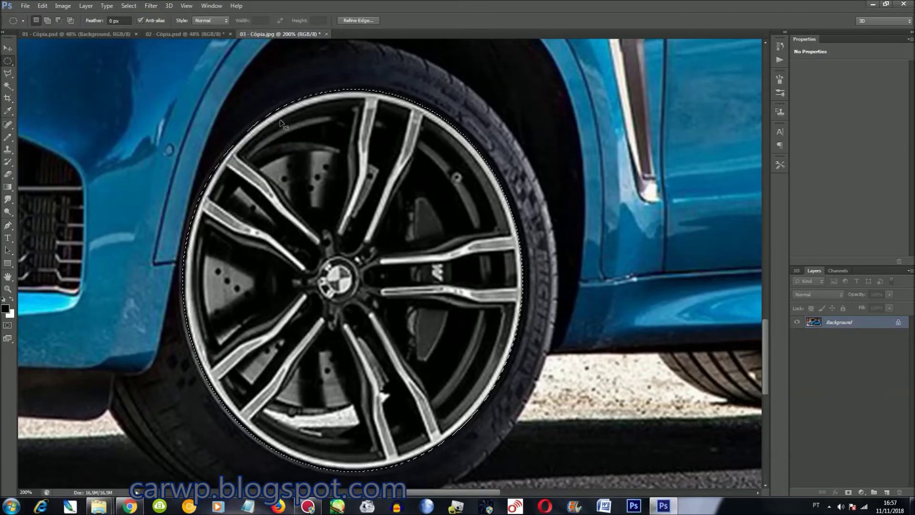
{"action": "left_click", "coordinate": [55, 33]}
{"action": "key", "text": "ctrl+plus"}
{"action": "key", "text": "ctrl+plus"}
{"action": "key", "text": "ctrl+plus"}
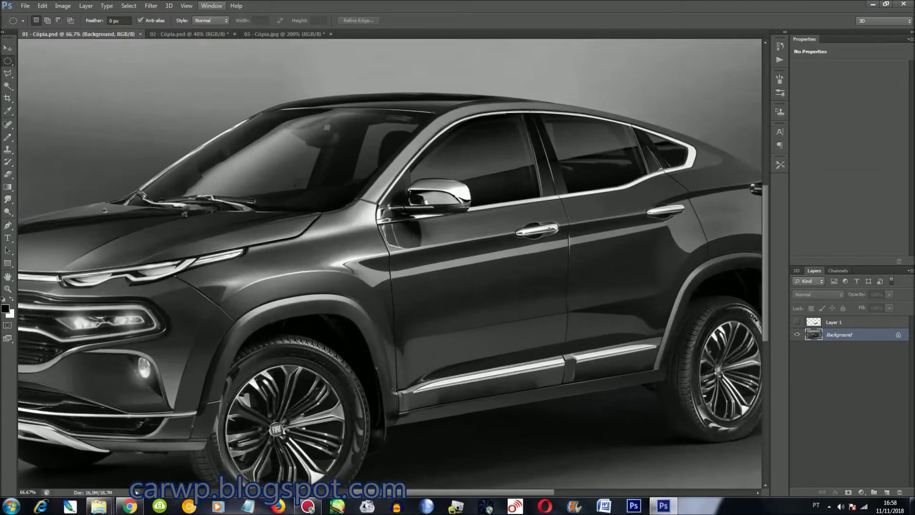
Paste the grey BMW rim onto a new layer over the Fiat's front wheel.
{"action": "left_click_drag", "start_coordinate": [491, 495], "coordinate": [439, 495]}
{"action": "left_click_drag", "start_coordinate": [767, 257], "coordinate": [767, 334]}
{"action": "key", "text": "ctrl+v"}
{"action": "key", "text": "ctrl+minus"}
{"action": "key", "text": "ctrl+t"}
{"action": "left_click_drag", "start_coordinate": [398, 280], "coordinate": [428, 296]}
{"action": "key", "text": "ctrl+plus"}
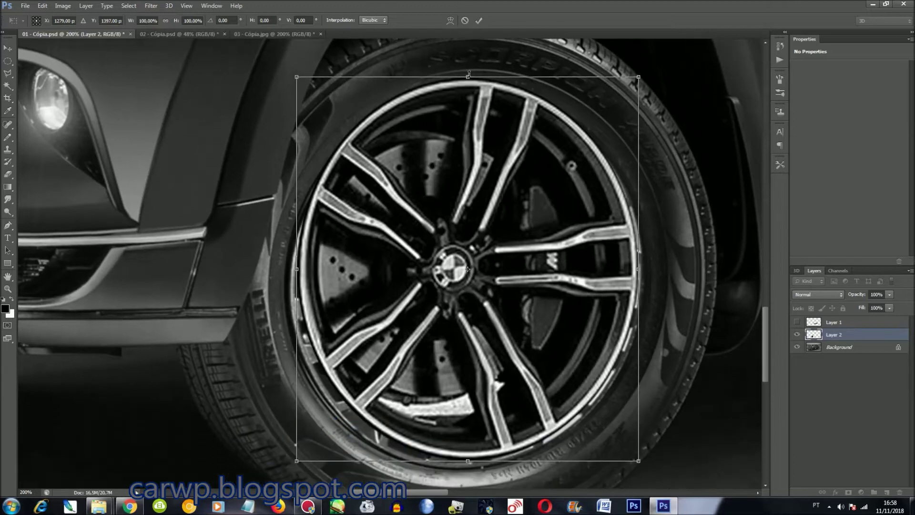
Resize the pasted rim to fill the front tyre, dropping the rotated attempt.
{"action": "left_click_drag", "start_coordinate": [469, 75], "coordinate": [468, 96]}
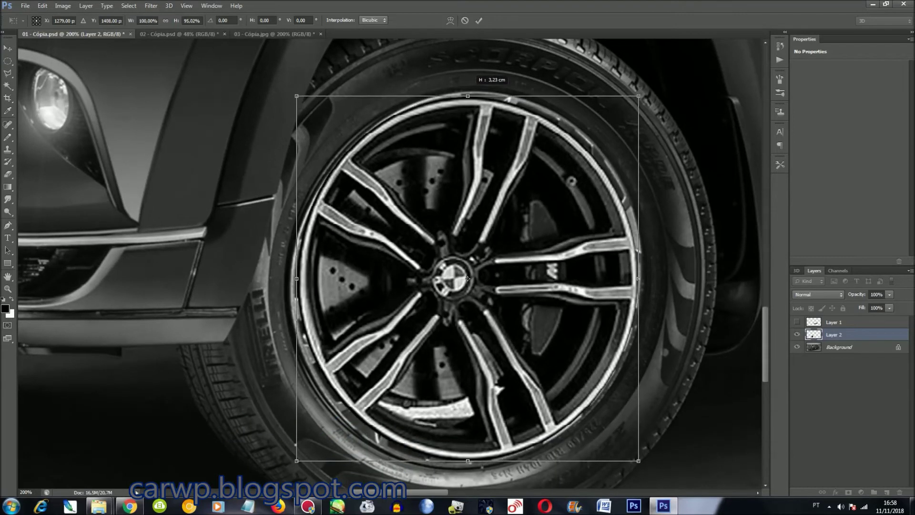
{"action": "left_click_drag", "start_coordinate": [468, 461], "coordinate": [470, 463]}
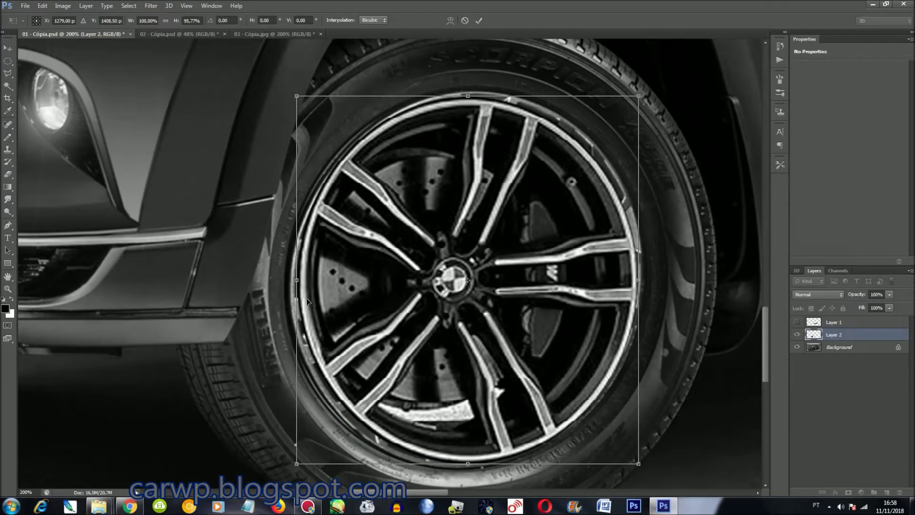
{"action": "left_click_drag", "start_coordinate": [295, 298], "coordinate": [288, 296]}
{"action": "left_click_drag", "start_coordinate": [640, 302], "coordinate": [641, 298]}
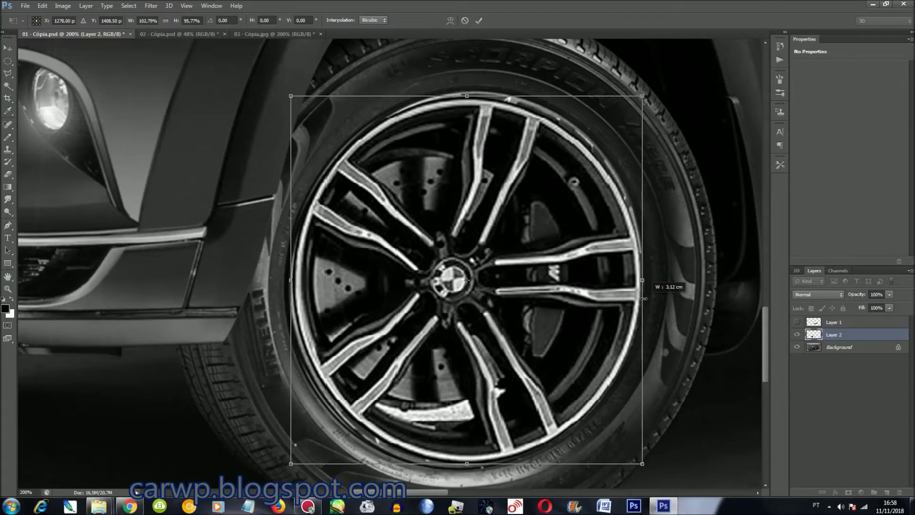
{"action": "mouse_move", "coordinate": [641, 205]}
{"action": "left_mouse_down"}
{"action": "mouse_move", "coordinate": [653, 294]}
{"action": "mouse_move", "coordinate": [667, 279]}
{"action": "mouse_move", "coordinate": [659, 289]}
{"action": "left_mouse_up"}
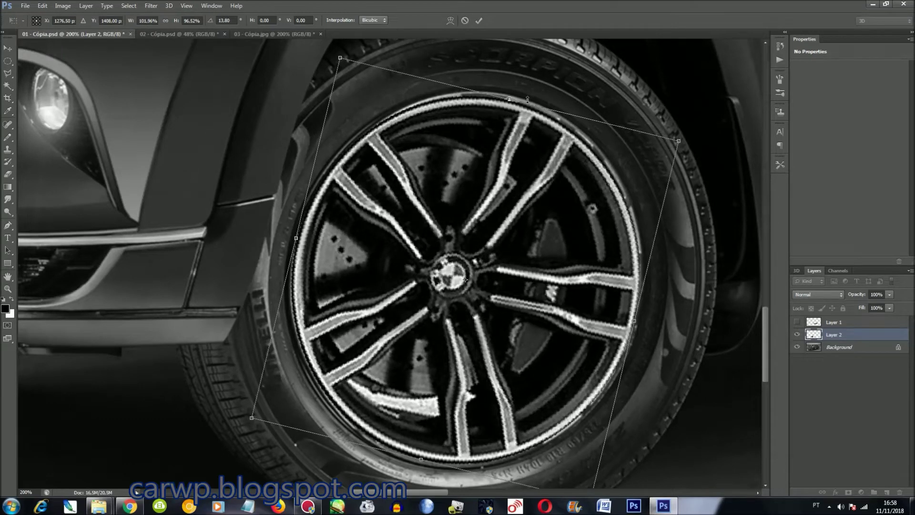
{"action": "left_click_drag", "start_coordinate": [528, 100], "coordinate": [528, 96]}
{"action": "key", "text": "Return"}
{"action": "key", "text": "ctrl+t"}
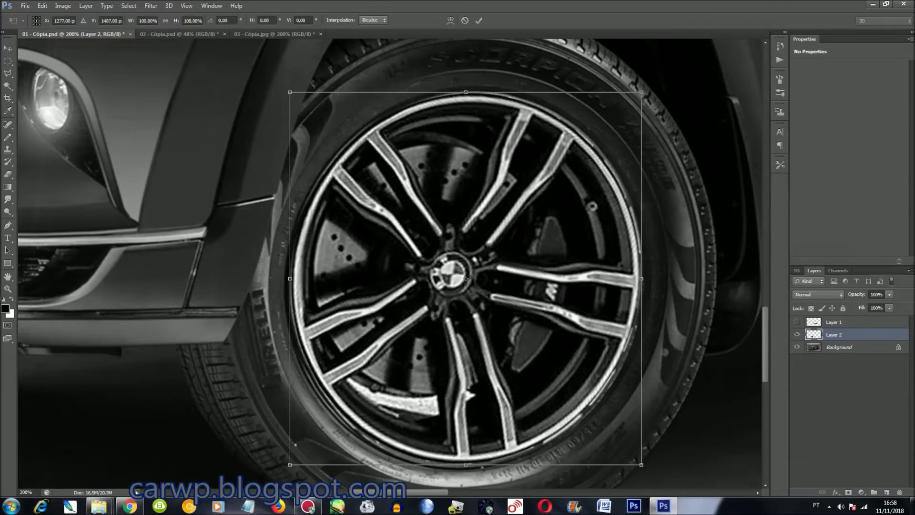
{"action": "left_click_drag", "start_coordinate": [645, 89], "coordinate": [647, 87]}
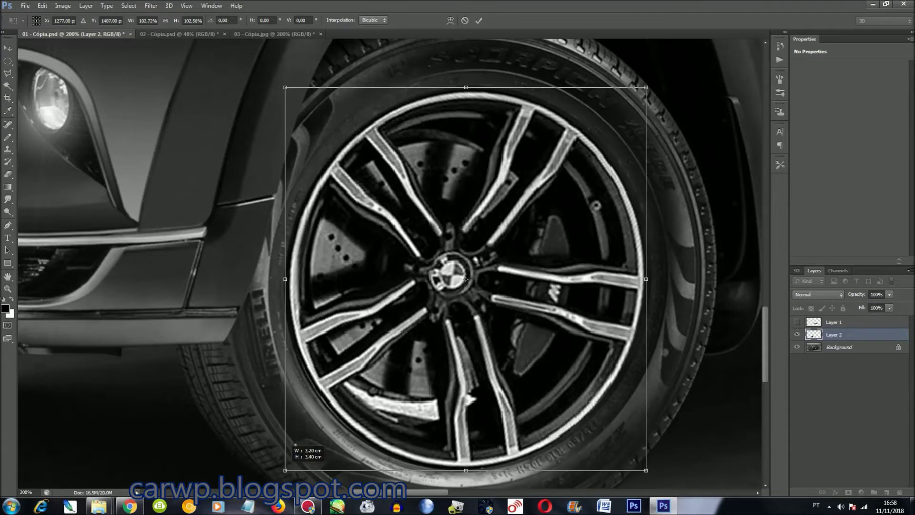
{"action": "key", "text": "Return"}
{"action": "key", "text": "ctrl+0"}
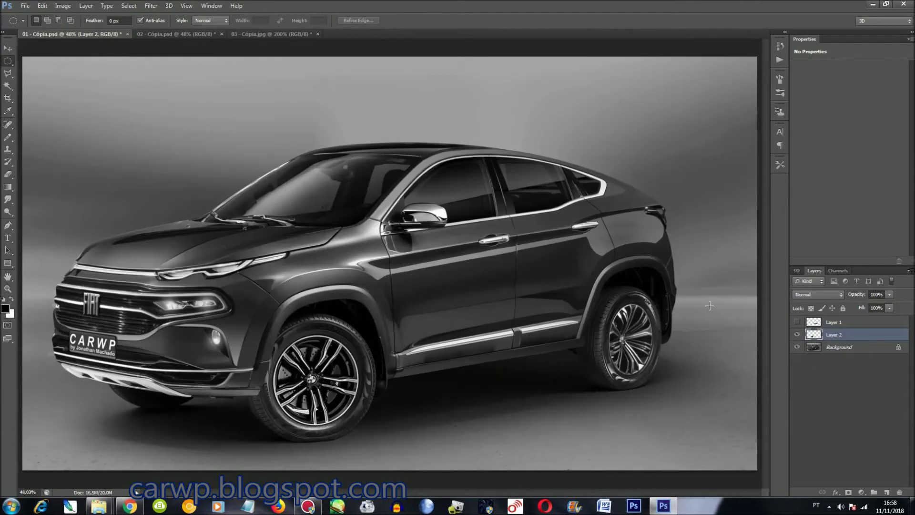
{"action": "right_click", "coordinate": [807, 336]}
Brighten the rim with Hue/Saturation Lightness 10 and save its selection as Roda1.
{"action": "left_click", "coordinate": [813, 129]}
{"action": "key", "text": "ctrl+u"}
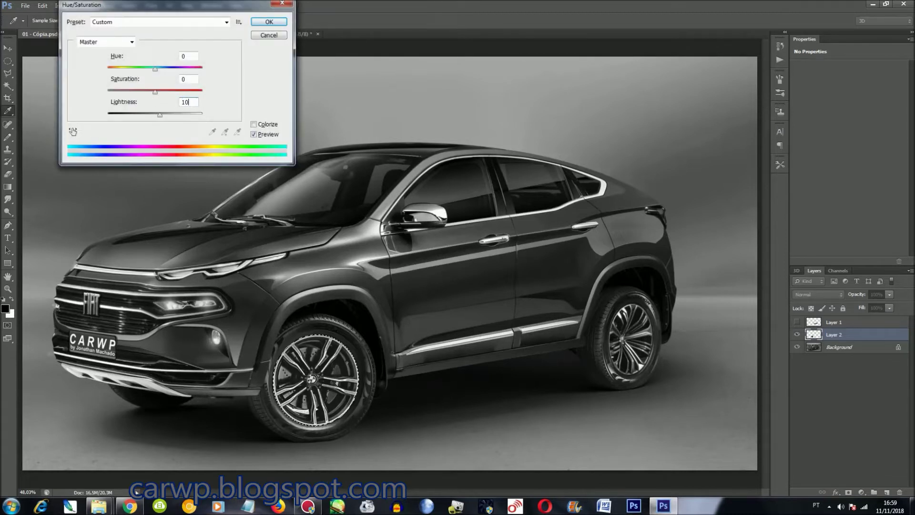
{"action": "key", "text": "Return"}
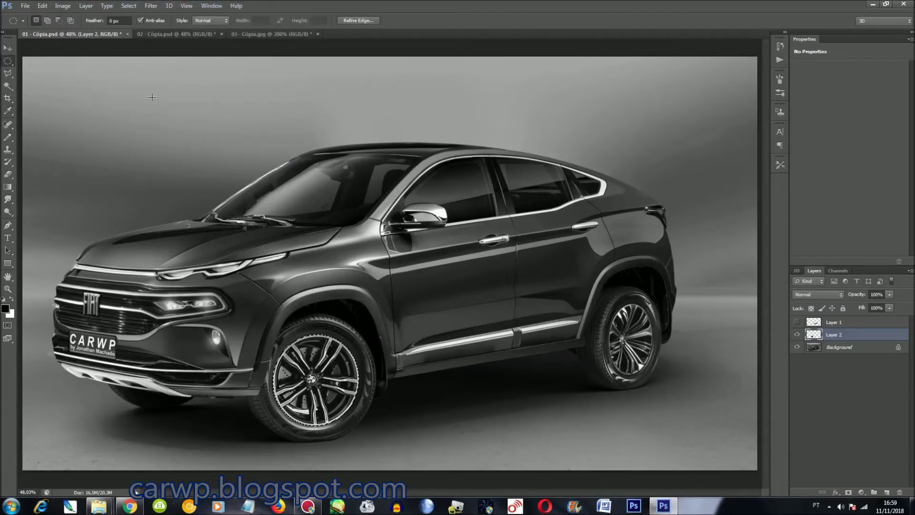
{"action": "right_click", "coordinate": [292, 385]}
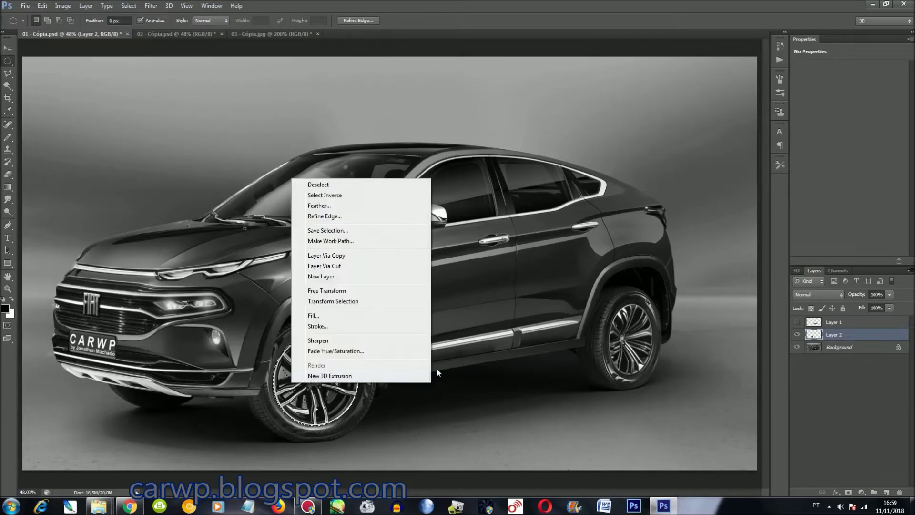
{"action": "left_click", "coordinate": [314, 233]}
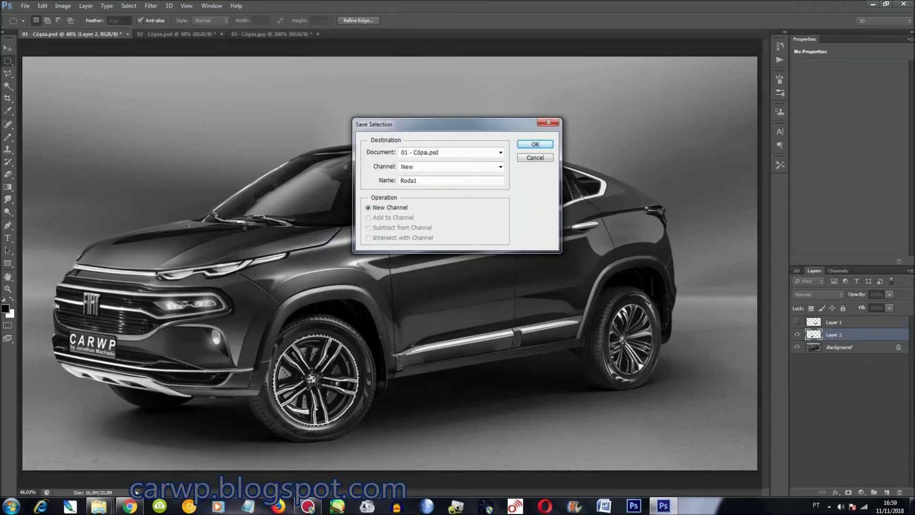
{"action": "key", "text": "Return"}
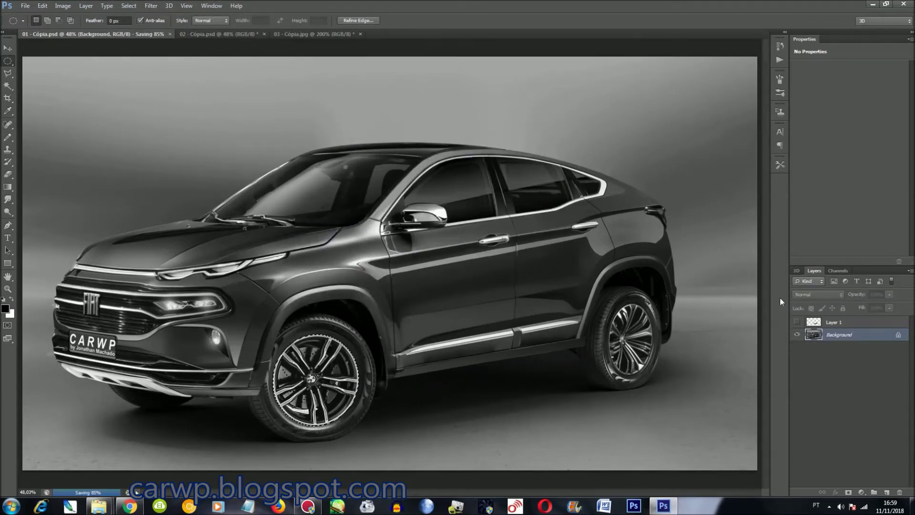
Delete Layer 1 and bring up the 03 - Cópia.jpg wheel photo.
{"action": "right_click", "coordinate": [814, 322]}
{"action": "right_click", "coordinate": [818, 323]}
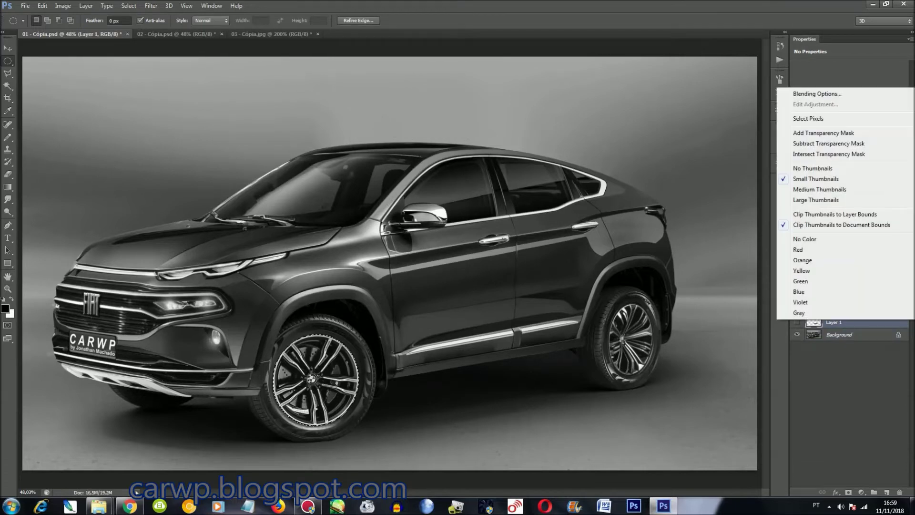
{"action": "right_click", "coordinate": [839, 322]}
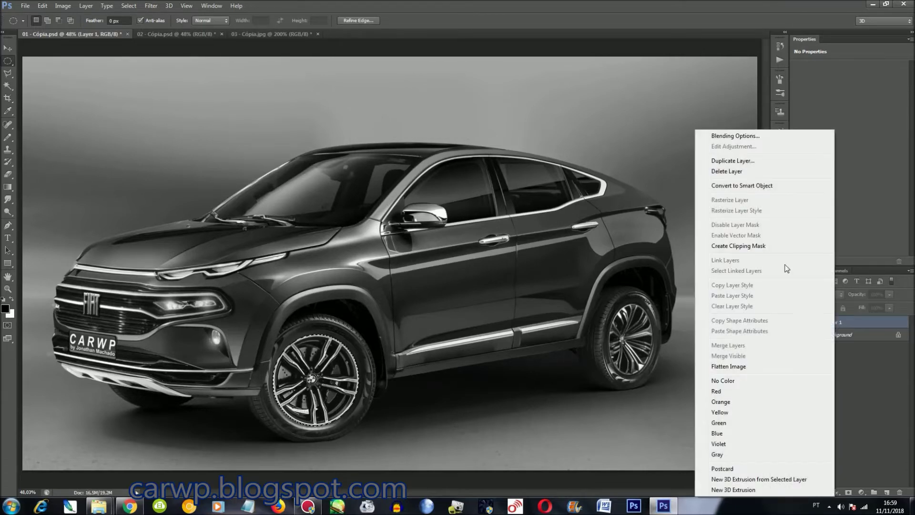
{"action": "left_click", "coordinate": [740, 171]}
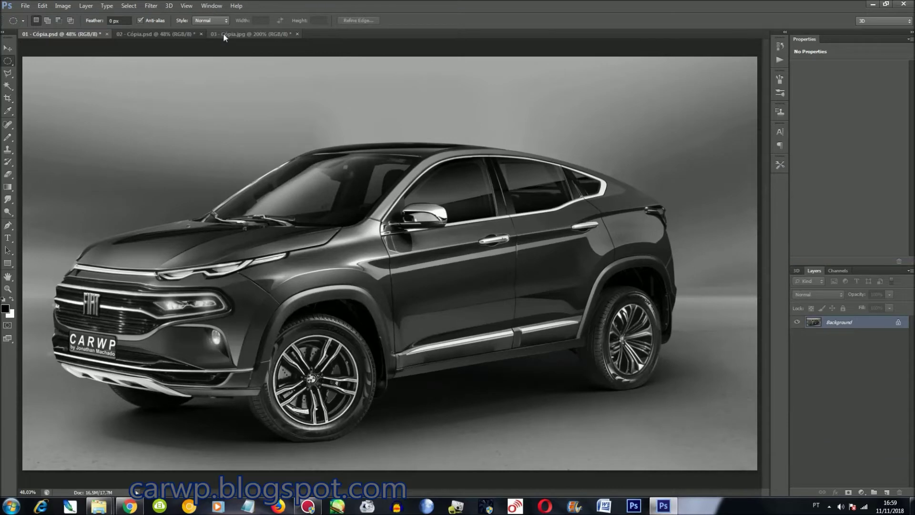
{"action": "left_click", "coordinate": [223, 33]}
Move the elliptical selection onto the rear wheel in 03 - Cópia.jpg.
{"action": "left_click_drag", "start_coordinate": [572, 286], "coordinate": [803, 286]}
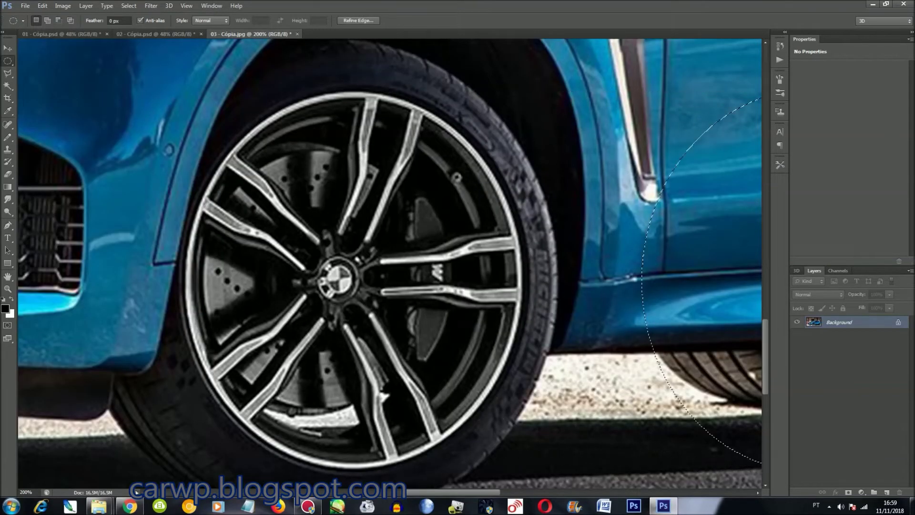
{"action": "left_click_drag", "start_coordinate": [429, 492], "coordinate": [574, 488]}
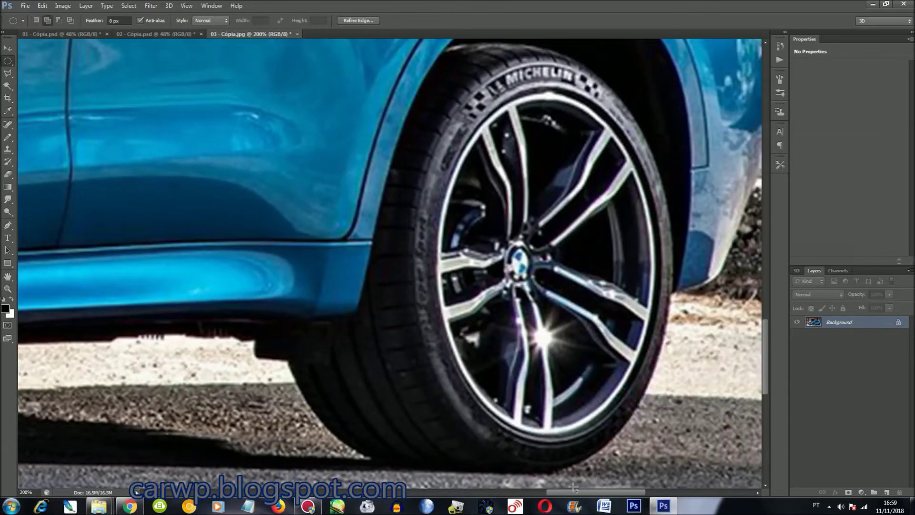
{"action": "left_click_drag", "start_coordinate": [179, 224], "coordinate": [585, 224]}
{"action": "right_click", "coordinate": [585, 224]}
{"action": "left_click", "coordinate": [626, 348]}
Reshape the selection to hug the BMW rim and desaturate the wheel to grey.
{"action": "left_click_drag", "start_coordinate": [602, 472], "coordinate": [603, 438]}
{"action": "left_click_drag", "start_coordinate": [720, 263], "coordinate": [660, 263]}
{"action": "left_click_drag", "start_coordinate": [374, 281], "coordinate": [434, 281]}
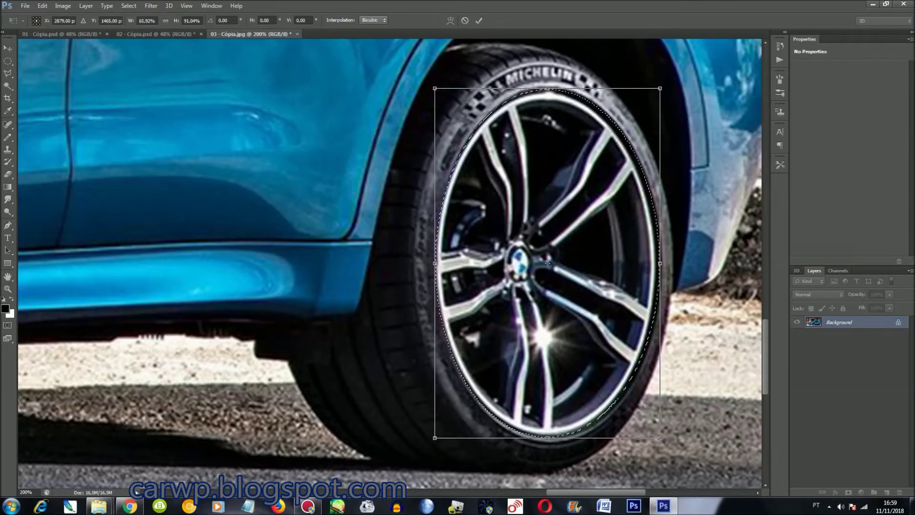
{"action": "key", "text": "Return"}
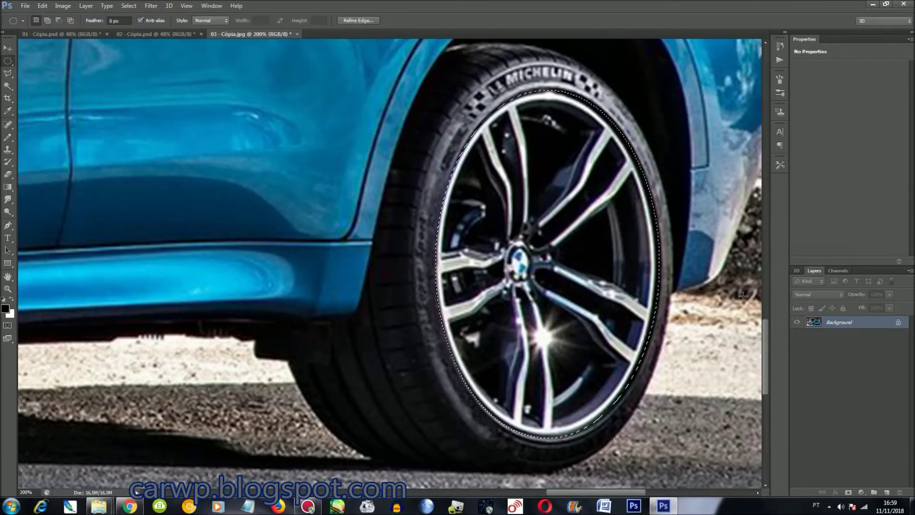
{"action": "key", "text": "ctrl+shift+u"}
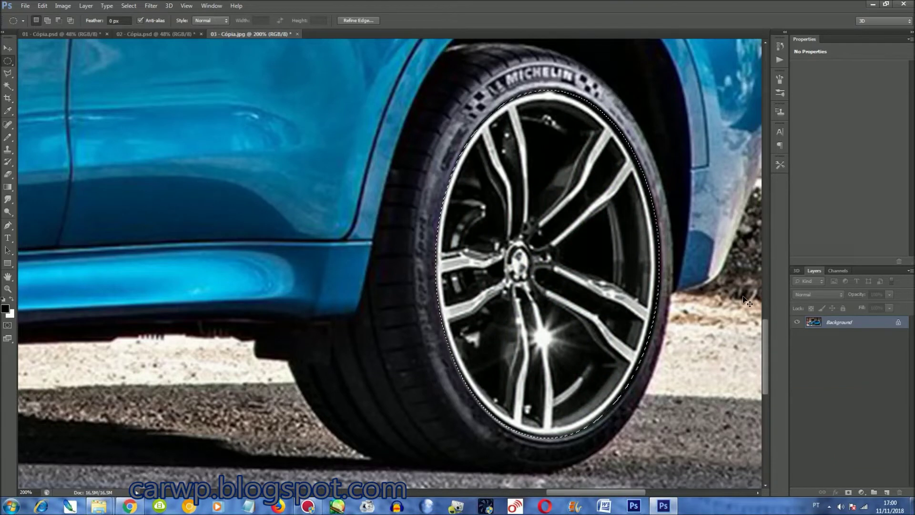
{"action": "left_click", "coordinate": [53, 32]}
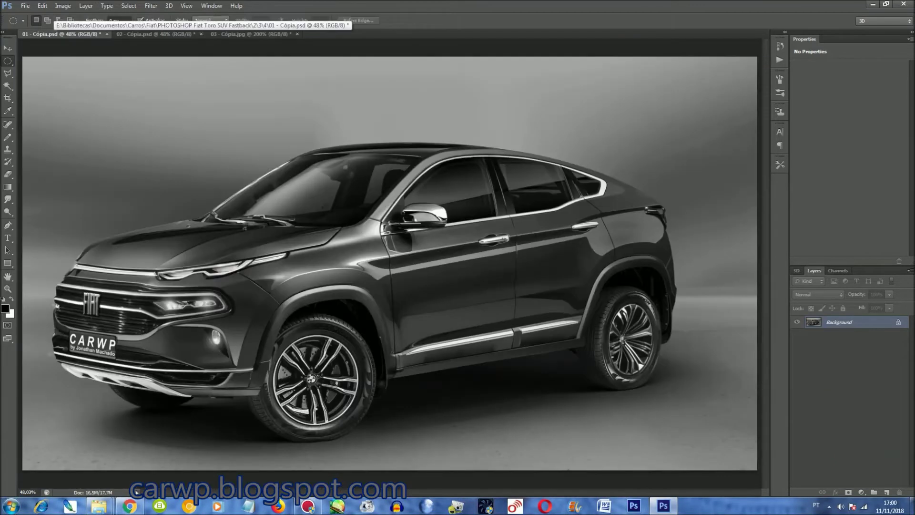
Paste the grey wheel as Layer 1 and position it over the Fiat's rear wheel.
{"action": "scroll", "coordinate": [344, 308], "scroll_direction": "up", "scroll_amount": 4}
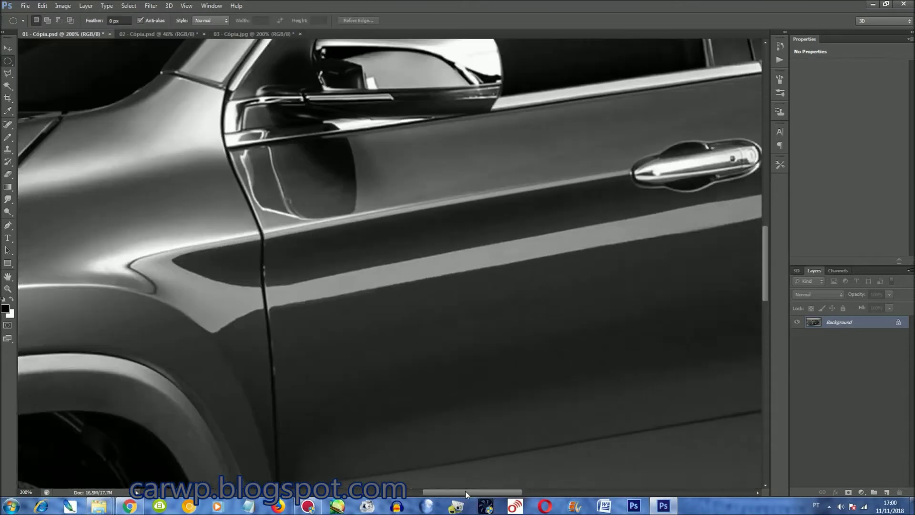
{"action": "left_click_drag", "start_coordinate": [453, 491], "coordinate": [581, 492]}
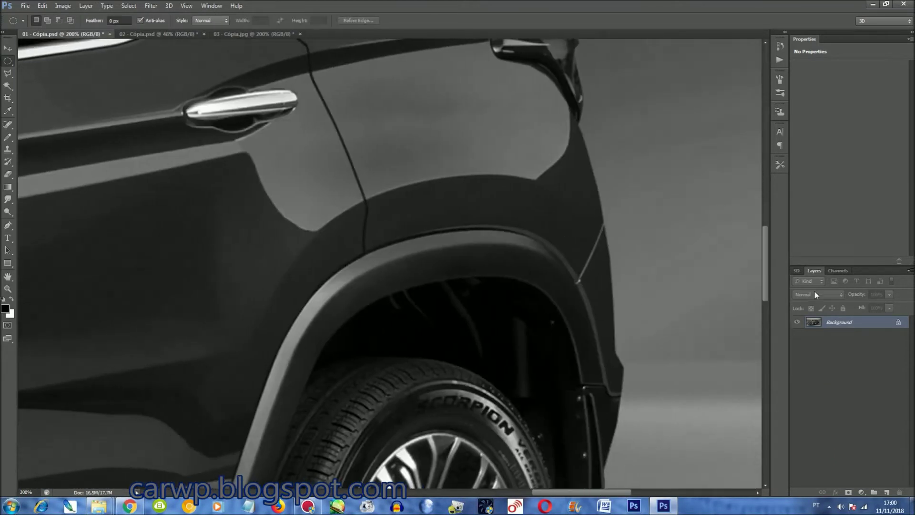
{"action": "left_click_drag", "start_coordinate": [765, 264], "coordinate": [767, 320]}
{"action": "key", "text": "ctrl+v"}
{"action": "key", "text": "ctrl+t"}
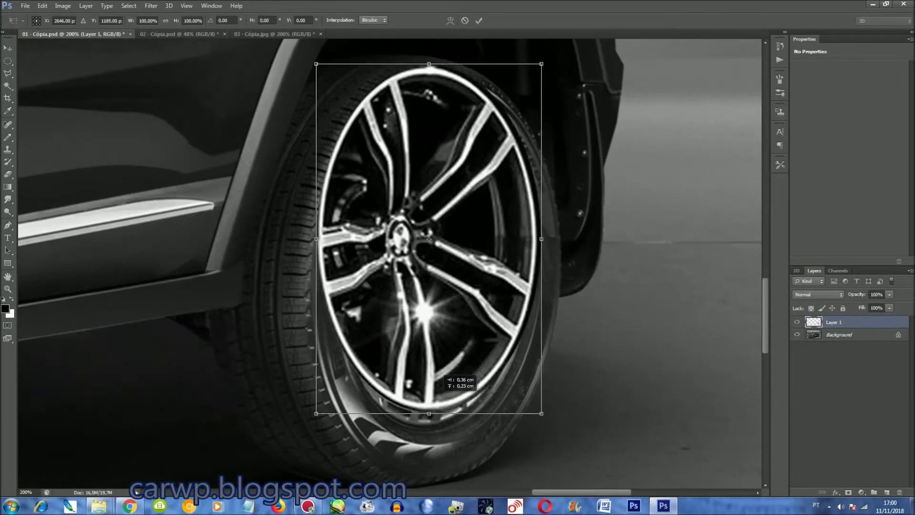
{"action": "left_click_drag", "start_coordinate": [431, 376], "coordinate": [440, 381]}
{"action": "mouse_move", "coordinate": [430, 73]}
{"action": "left_mouse_down"}
{"action": "mouse_move", "coordinate": [430, 135]}
{"action": "mouse_move", "coordinate": [441, 136]}
{"action": "left_mouse_up"}
Try skewing, narrowing and tilting the pasted wheel, then cancel that transform.
{"action": "right_click", "coordinate": [436, 156]}
{"action": "left_click", "coordinate": [461, 200]}
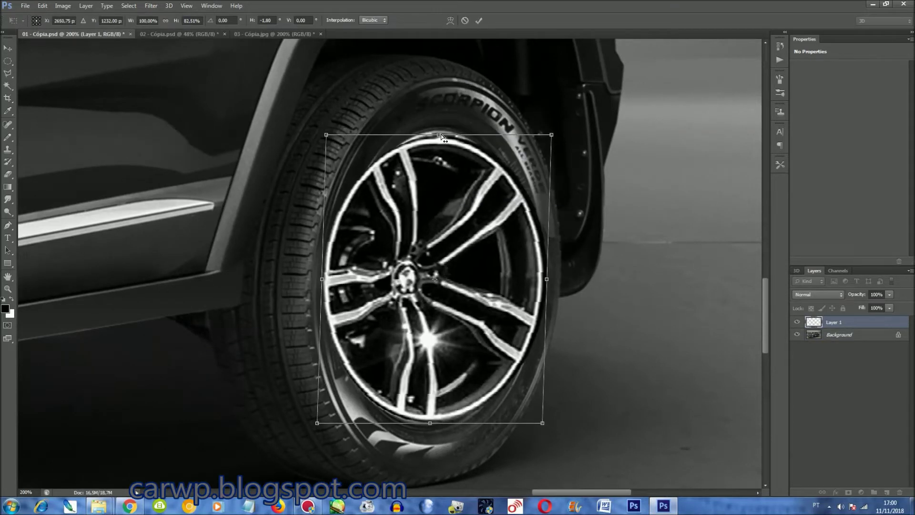
{"action": "left_click_drag", "start_coordinate": [547, 279], "coordinate": [520, 279]}
{"action": "left_click_drag", "start_coordinate": [322, 279], "coordinate": [346, 279]}
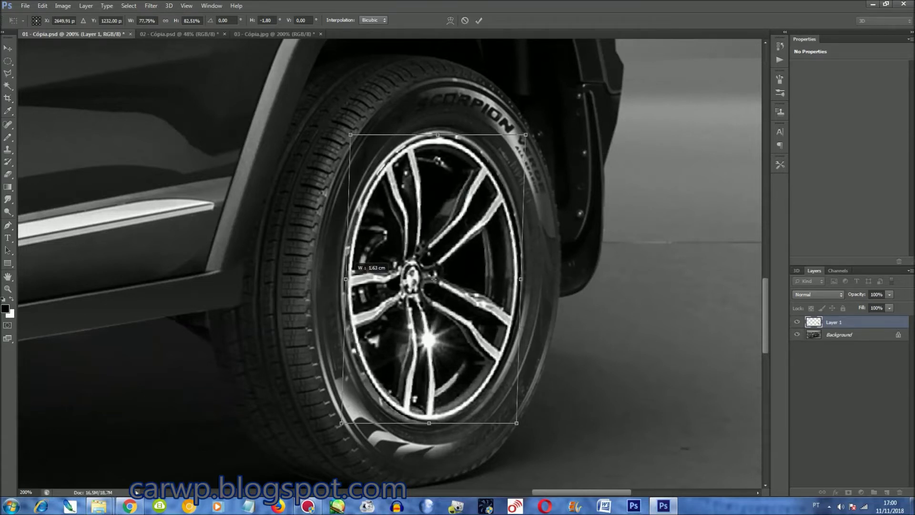
{"action": "left_click_drag", "start_coordinate": [630, 389], "coordinate": [628, 393]}
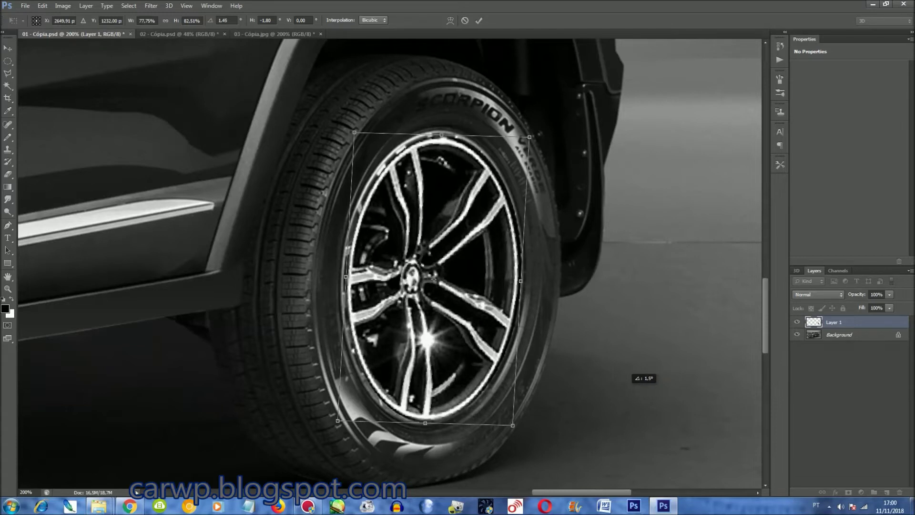
{"action": "key", "text": "Escape"}
Rescale the wheel to about 105% so it fills the Scorpion tyre.
{"action": "key", "text": "ctrl+t"}
{"action": "left_click_drag", "start_coordinate": [524, 131], "coordinate": [528, 127]}
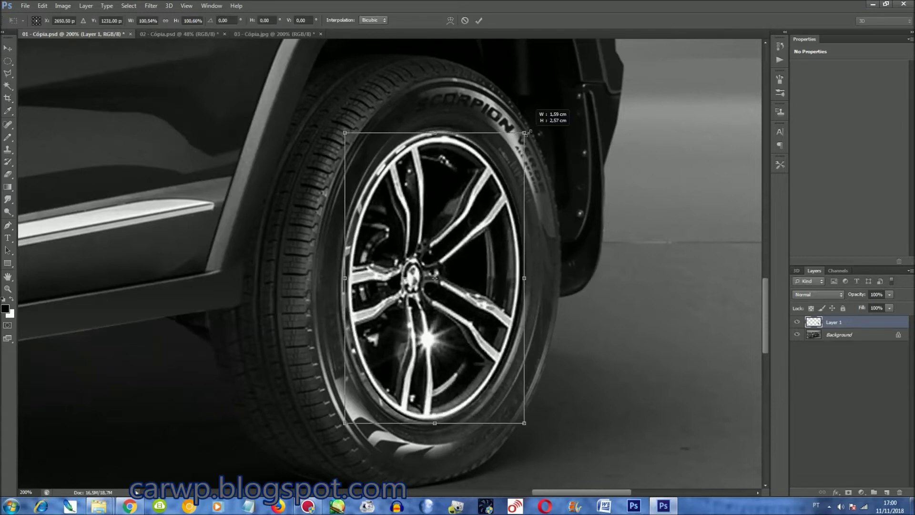
{"action": "left_click_drag", "start_coordinate": [343, 424], "coordinate": [340, 431]}
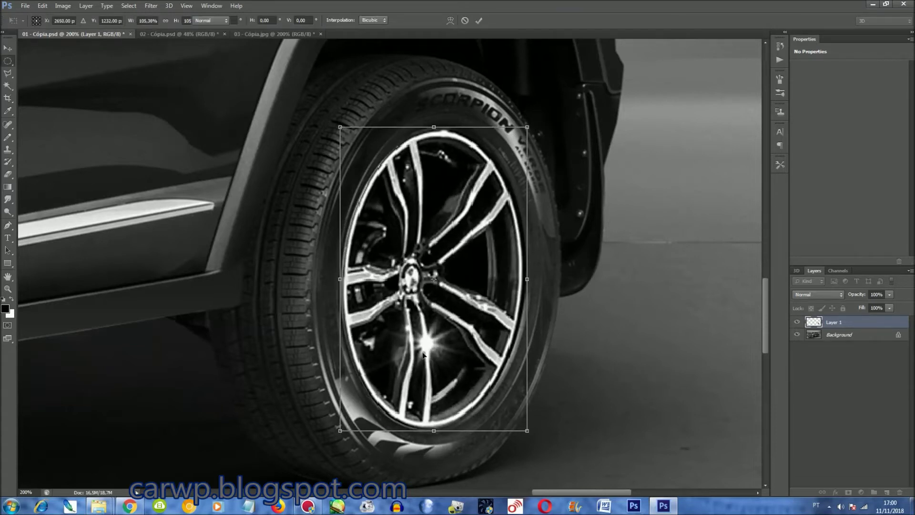
{"action": "key", "text": "Return"}
{"action": "key", "text": "ctrl+0"}
{"action": "right_click", "coordinate": [812, 324]}
Select Layer 1's pixels and raise the wheel's Lightness to 10 with Hue/Saturation.
{"action": "left_click", "coordinate": [810, 118]}
{"action": "key", "text": "ctrl+u"}
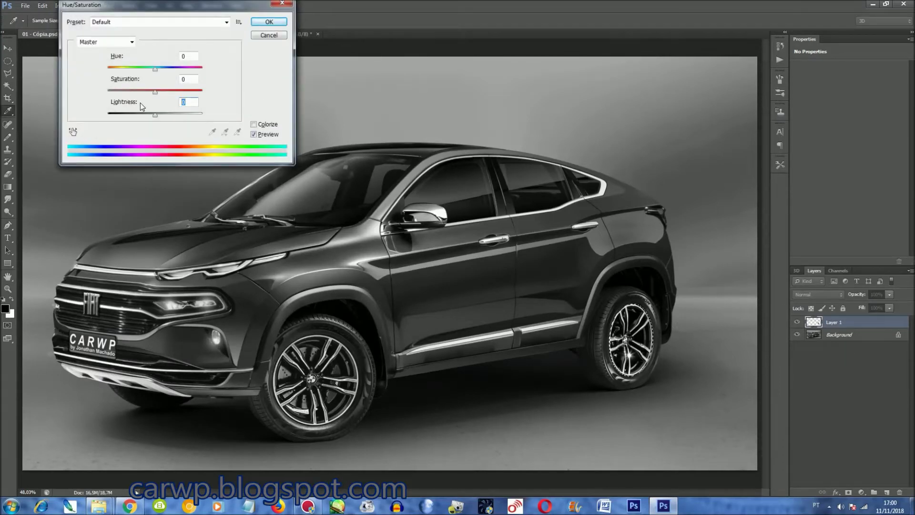
{"action": "key", "text": "Escape"}
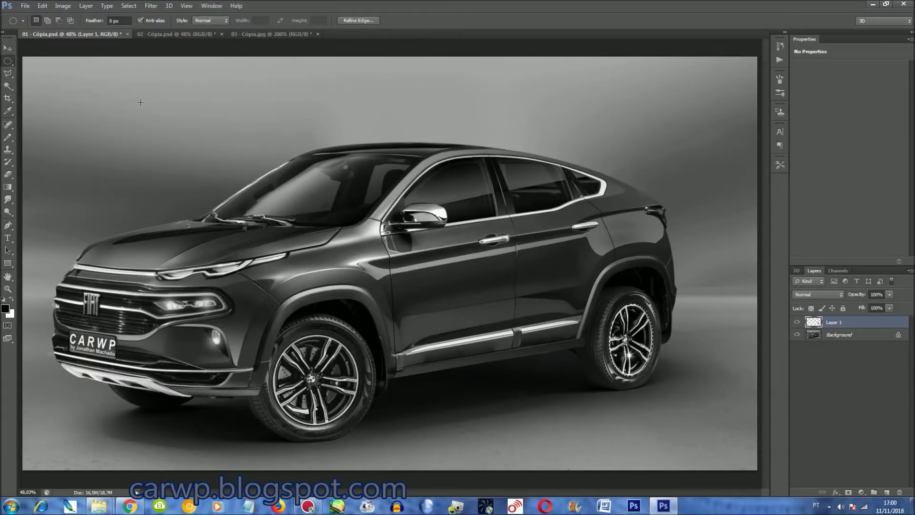
{"action": "key", "text": "ctrl+u"}
{"action": "type", "text": "10"}
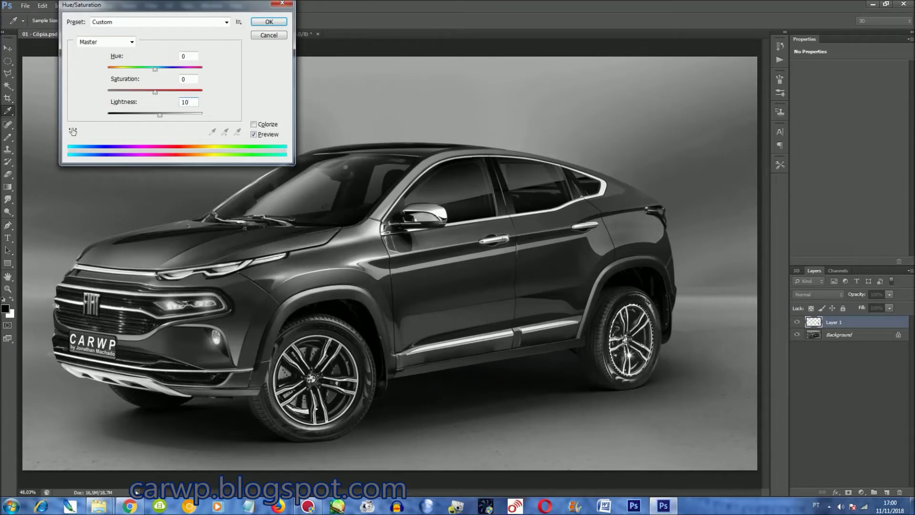
{"action": "key", "text": "Return"}
Save the wheel selection, deselect, merge Layer 1 into Background and save the document.
{"action": "right_click", "coordinate": [626, 134]}
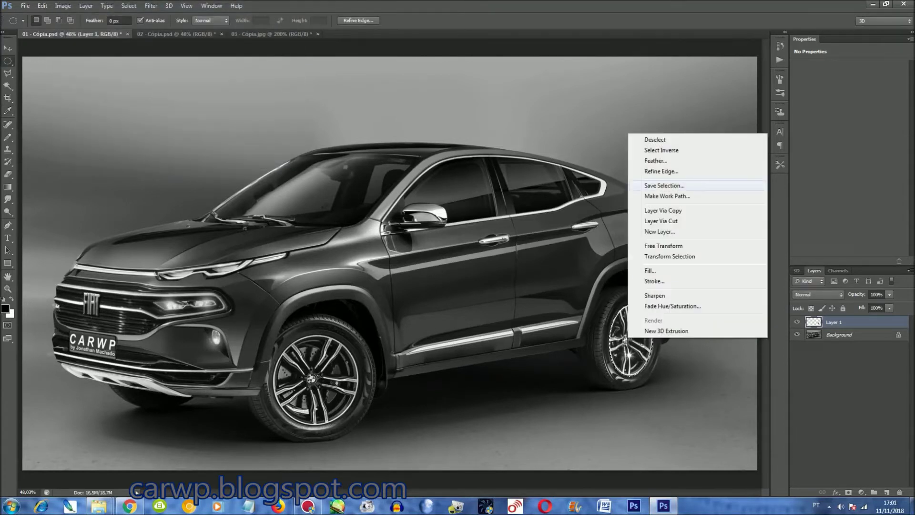
{"action": "left_click", "coordinate": [668, 186]}
{"action": "key", "text": "Return"}
{"action": "key", "text": "ctrl+d"}
{"action": "key", "text": "ctrl+e"}
{"action": "key", "text": "ctrl+s"}
{"action": "key", "text": "ctrl+plus"}
{"action": "key", "text": "ctrl+plus"}
{"action": "key", "text": "ctrl+plus"}
{"action": "key", "text": "ctrl+plus"}
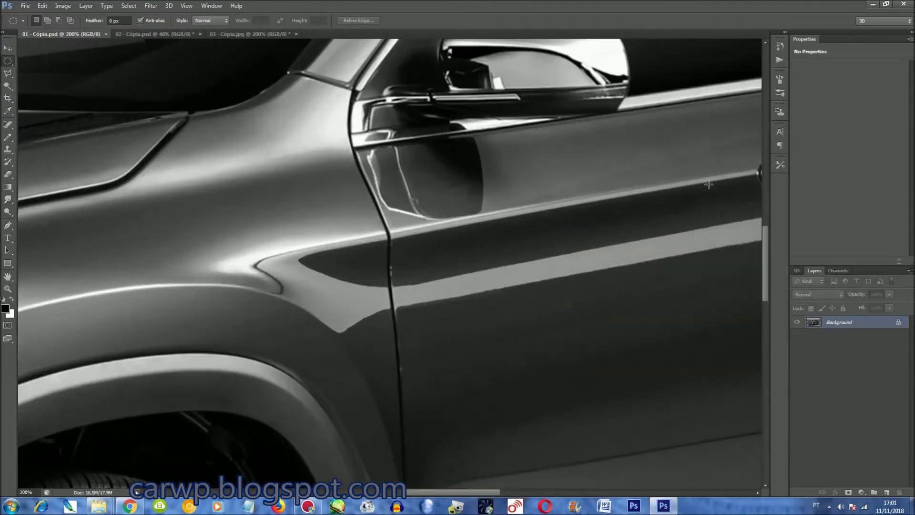
Zoom in closely on the rear wheel's brake caliper.
{"action": "mouse_move", "coordinate": [764, 243]}
{"action": "left_mouse_down"}
{"action": "mouse_move", "coordinate": [768, 320]}
{"action": "mouse_move", "coordinate": [767, 296]}
{"action": "left_mouse_up"}
{"action": "key", "text": "ctrl+minus"}
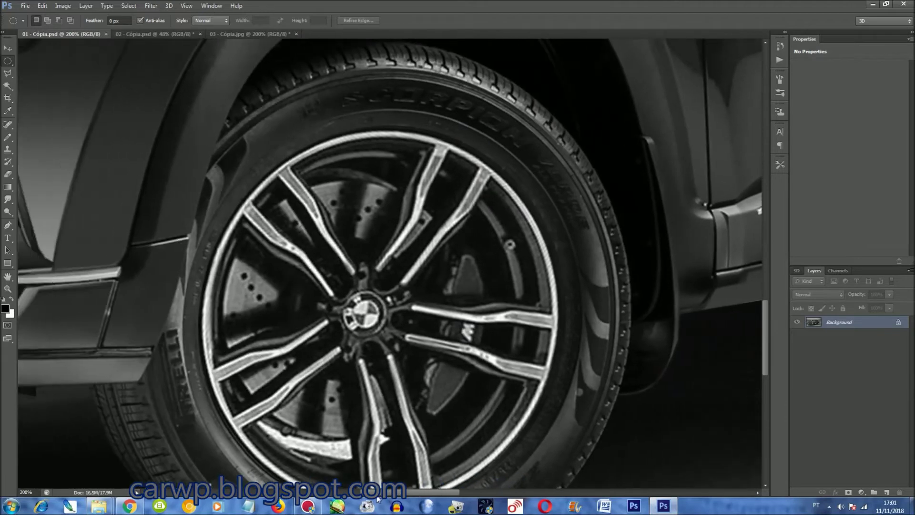
{"action": "key", "text": "ctrl+plus"}
{"action": "key", "text": "ctrl+plus"}
{"action": "scroll", "coordinate": [365, 407], "scroll_direction": "down", "scroll_amount": 1}
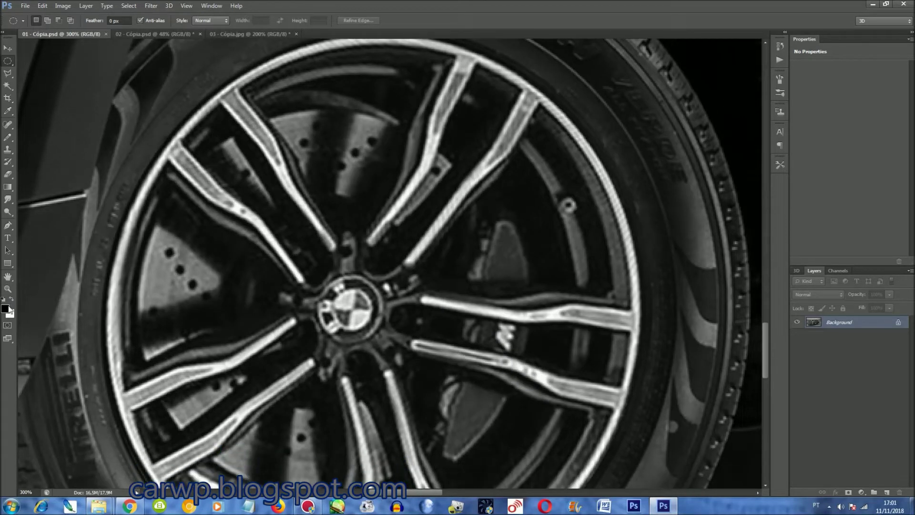
Cover the caliper's M badge on a darkened masked layer, merge it into Background and save.
{"action": "key", "text": "l"}
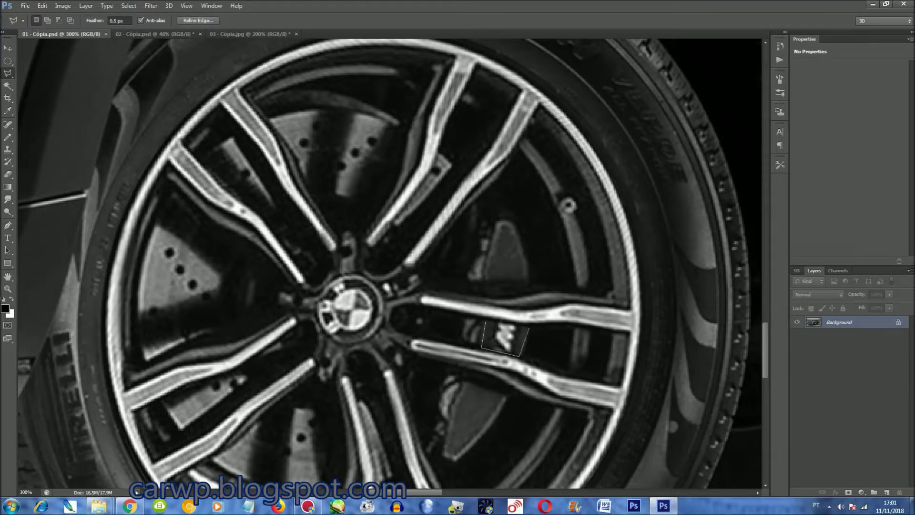
{"action": "key", "text": "ctrl+j"}
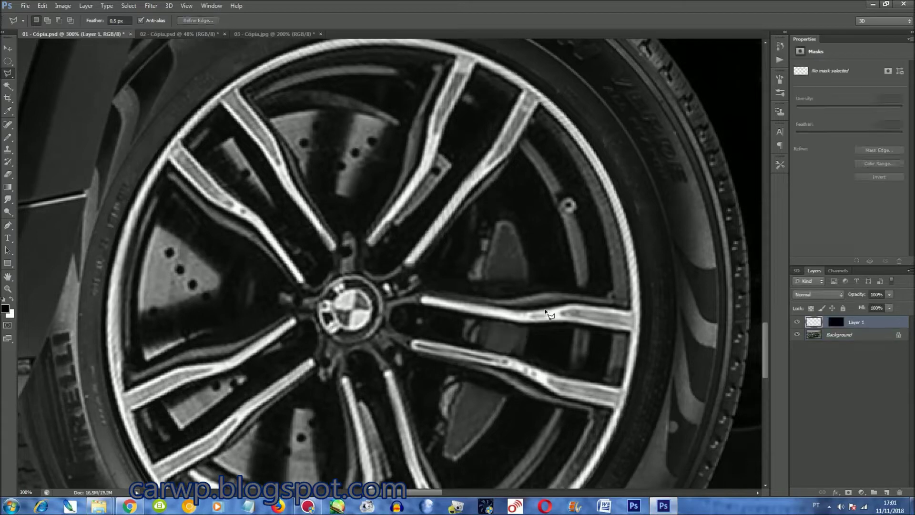
{"action": "key", "text": "ctrl+0"}
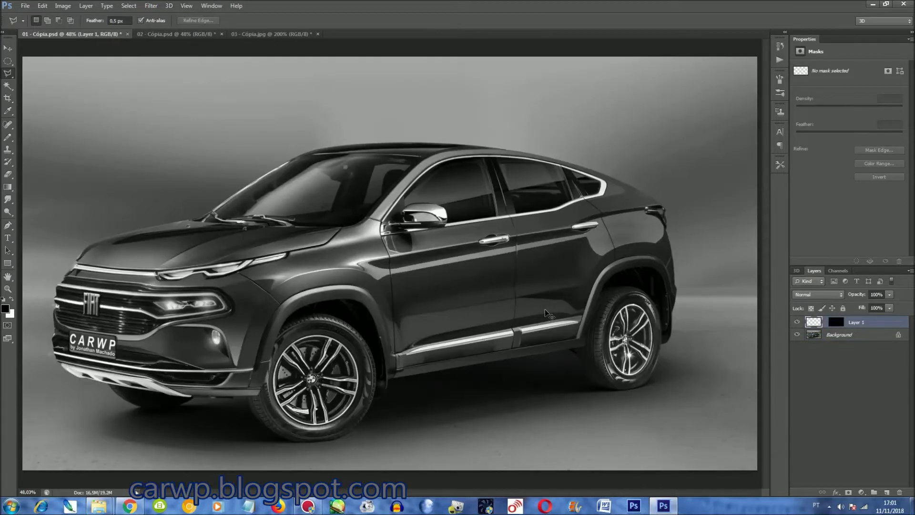
{"action": "key", "text": "ctrl+e"}
{"action": "key", "text": "ctrl+s"}
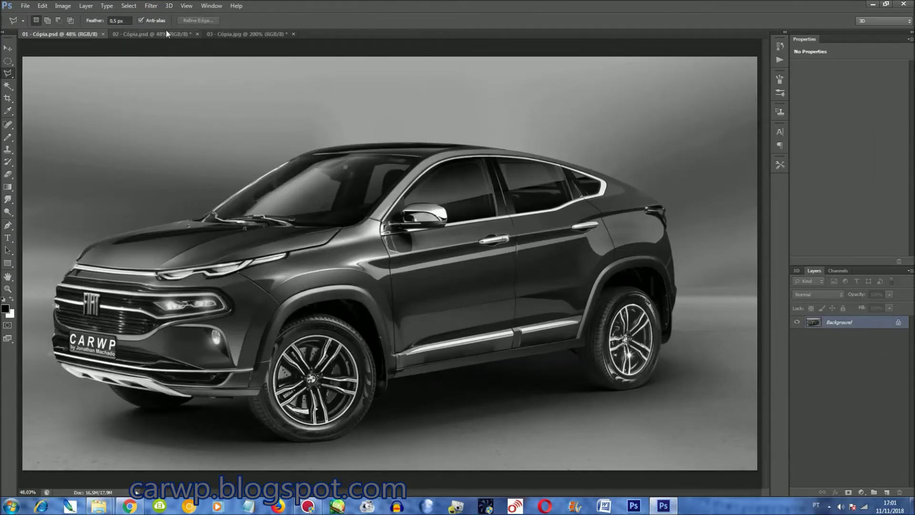
{"action": "left_click", "coordinate": [127, 33]}
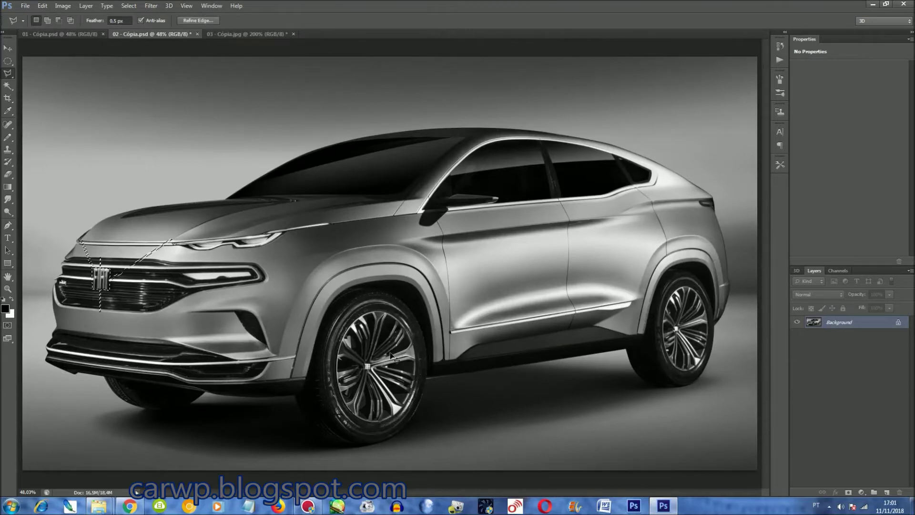
Zoom into the wheel hub of 02 - Cópia.psd and copy its logo to a new layer.
{"action": "key", "text": "ctrl+plus"}
{"action": "key", "text": "ctrl+plus"}
{"action": "key", "text": "ctrl+plus"}
{"action": "left_click_drag", "start_coordinate": [763, 269], "coordinate": [772, 314]}
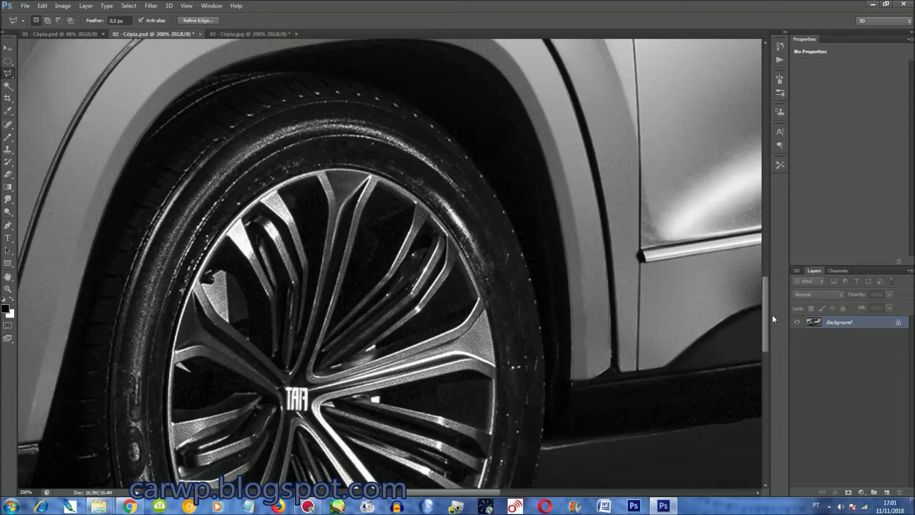
{"action": "key", "text": "ctrl+plus"}
{"action": "key", "text": "ctrl+plus"}
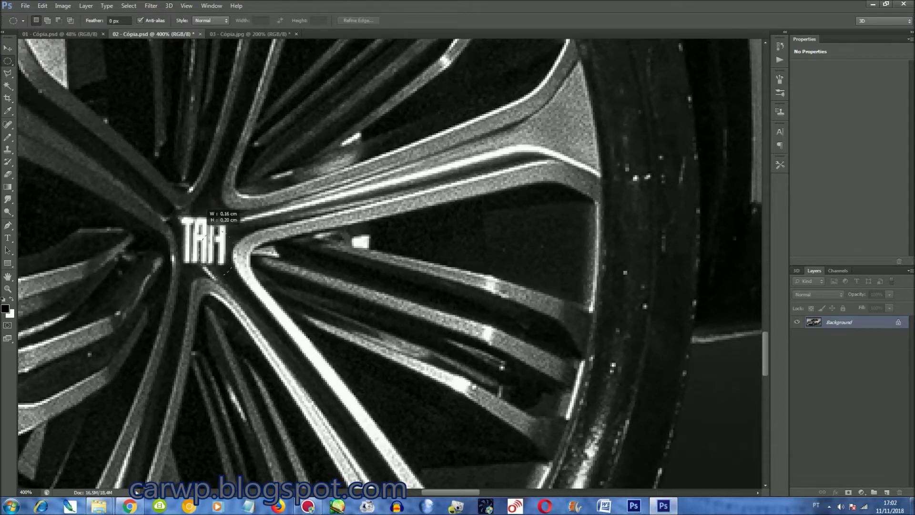
{"action": "key", "text": "ctrl+j"}
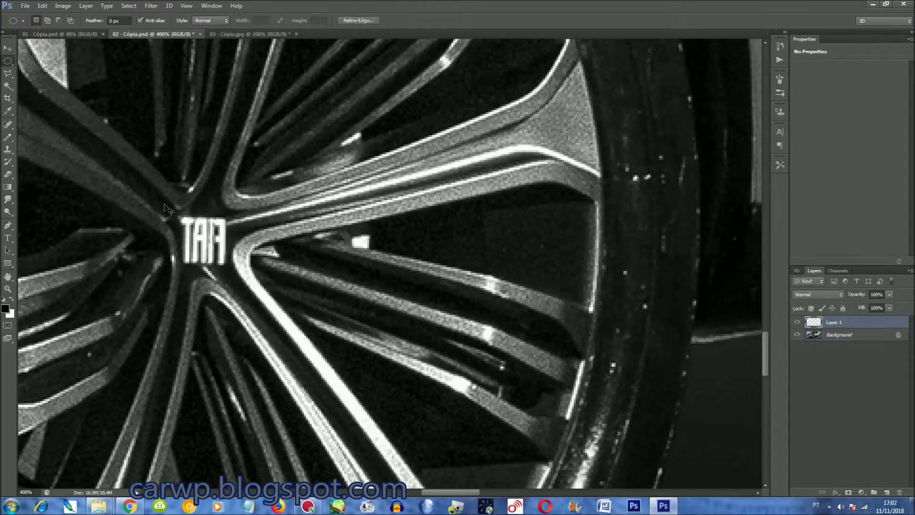
Flip the hub logo layer horizontally so it reads FIAT.
{"action": "key", "text": "ctrl+t"}
{"action": "right_click", "coordinate": [213, 219]}
{"action": "left_click", "coordinate": [256, 362]}
{"action": "key", "text": "Return"}
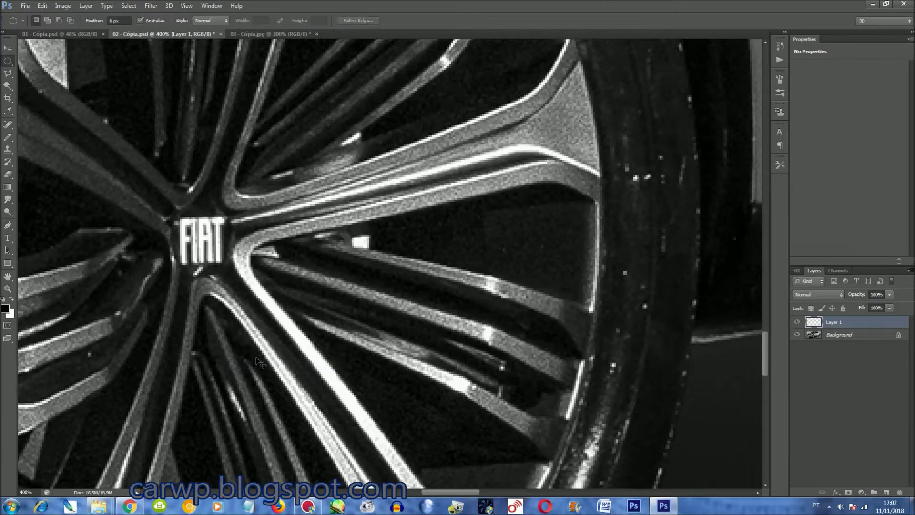
{"action": "left_click", "coordinate": [47, 33]}
{"action": "key", "text": "ctrl+plus"}
{"action": "key", "text": "ctrl+plus"}
{"action": "key", "text": "ctrl+plus"}
{"action": "key", "text": "ctrl+plus"}
Paste the FIAT logo and scale it onto the front wheel's hub.
{"action": "left_click_drag", "start_coordinate": [762, 264], "coordinate": [762, 355]}
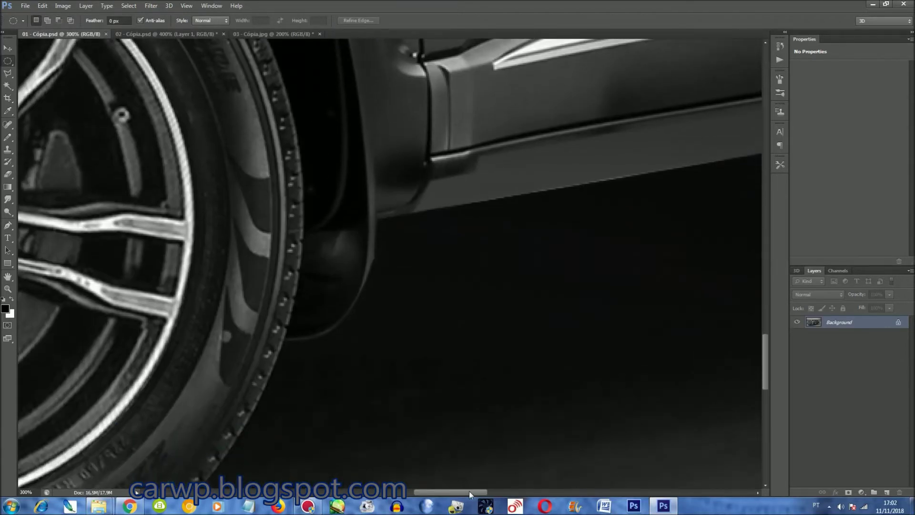
{"action": "left_click_drag", "start_coordinate": [469, 490], "coordinate": [424, 491]}
{"action": "key", "text": "ctrl+v"}
{"action": "key", "text": "ctrl+t"}
{"action": "mouse_move", "coordinate": [387, 265]}
{"action": "left_mouse_down"}
{"action": "mouse_move", "coordinate": [446, 276]}
{"action": "mouse_move", "coordinate": [417, 278]}
{"action": "left_mouse_up"}
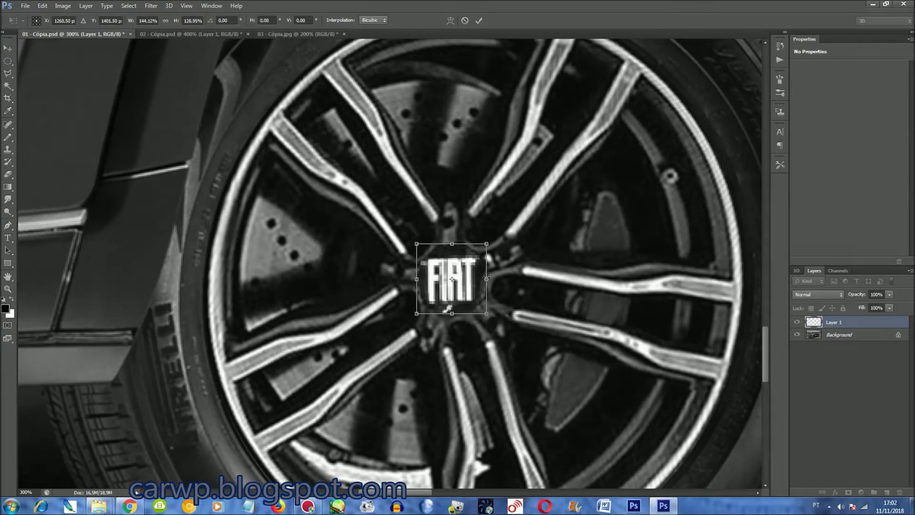
{"action": "key", "text": "Return"}
{"action": "key", "text": "ctrl+0"}
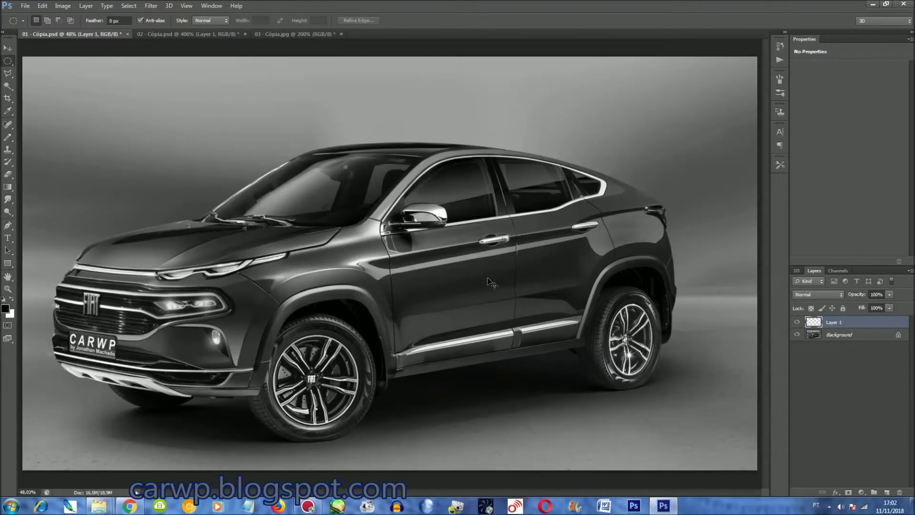
Place a second FIAT logo on the rear hub, merge the layers and save.
{"action": "key", "text": "ctrl+plus"}
{"action": "key", "text": "ctrl+plus"}
{"action": "key", "text": "ctrl+plus"}
{"action": "key", "text": "ctrl+plus"}
{"action": "key", "text": "ctrl+plus"}
{"action": "left_click_drag", "start_coordinate": [481, 493], "coordinate": [636, 494]}
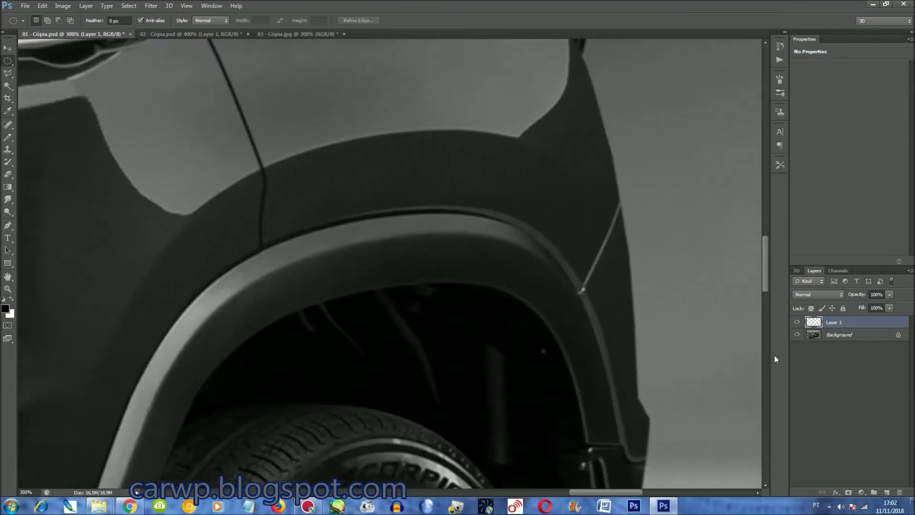
{"action": "left_click_drag", "start_coordinate": [764, 282], "coordinate": [763, 336]}
{"action": "key", "text": "ctrl+v"}
{"action": "key", "text": "ctrl+t"}
{"action": "mouse_move", "coordinate": [389, 278]}
{"action": "left_mouse_down"}
{"action": "mouse_move", "coordinate": [333, 284]}
{"action": "mouse_move", "coordinate": [333, 293]}
{"action": "mouse_move", "coordinate": [350, 269]}
{"action": "mouse_move", "coordinate": [313, 270]}
{"action": "left_mouse_up"}
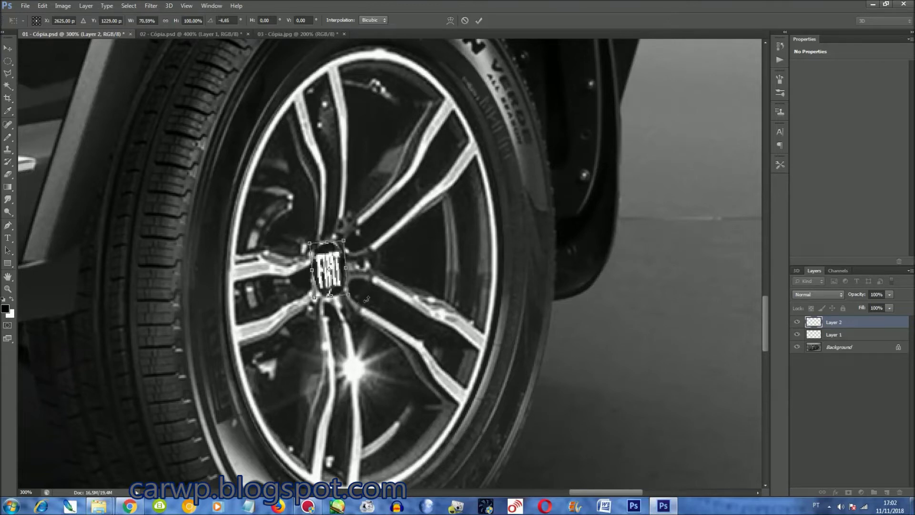
{"action": "key", "text": "Return"}
{"action": "key", "text": "ctrl+0"}
{"action": "key", "text": "ctrl+shift+e"}
{"action": "key", "text": "ctrl+s"}
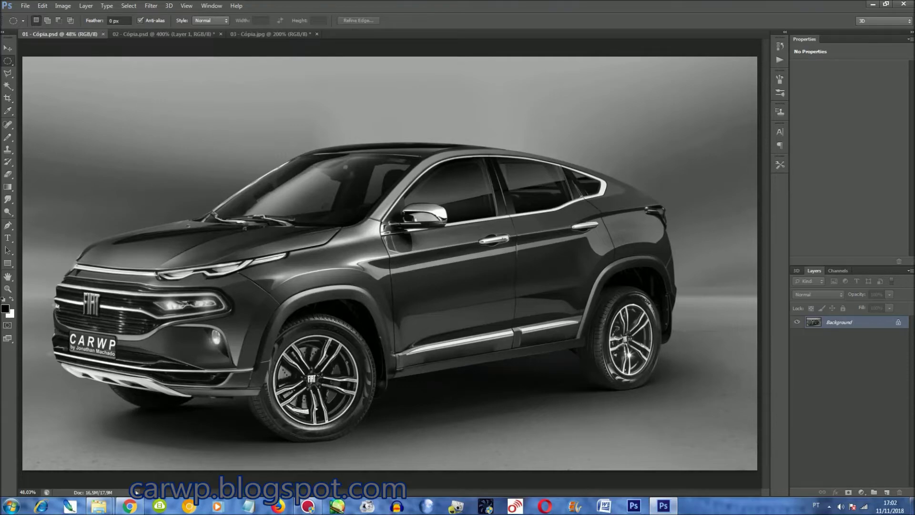
Zoom onto the front bumper and place Polygonal Lasso points along its lower edge toward the rear arch.
{"action": "scroll", "coordinate": [362, 300], "scroll_direction": "up", "scroll_amount": 2}
{"action": "scroll", "coordinate": [362, 300], "scroll_direction": "up", "scroll_amount": 2}
{"action": "scroll", "coordinate": [361, 297], "scroll_direction": "up", "scroll_amount": 2}
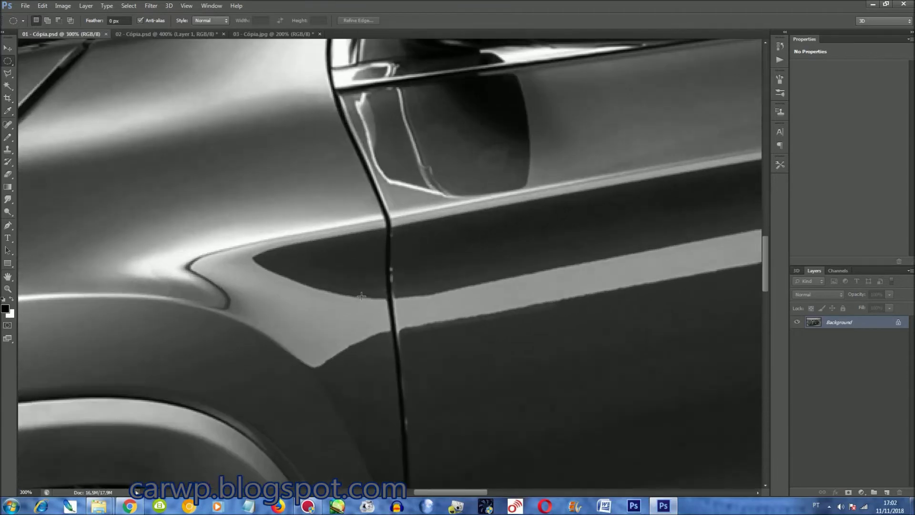
{"action": "left_click_drag", "start_coordinate": [451, 491], "coordinate": [296, 492]}
{"action": "left_click_drag", "start_coordinate": [766, 270], "coordinate": [767, 344]}
{"action": "left_click_drag", "start_coordinate": [361, 497], "coordinate": [292, 498]}
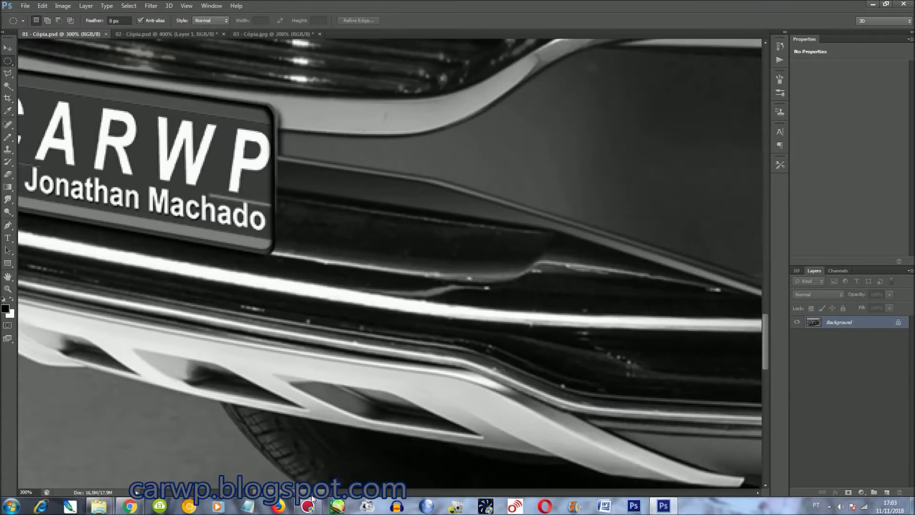
{"action": "key", "text": "l"}
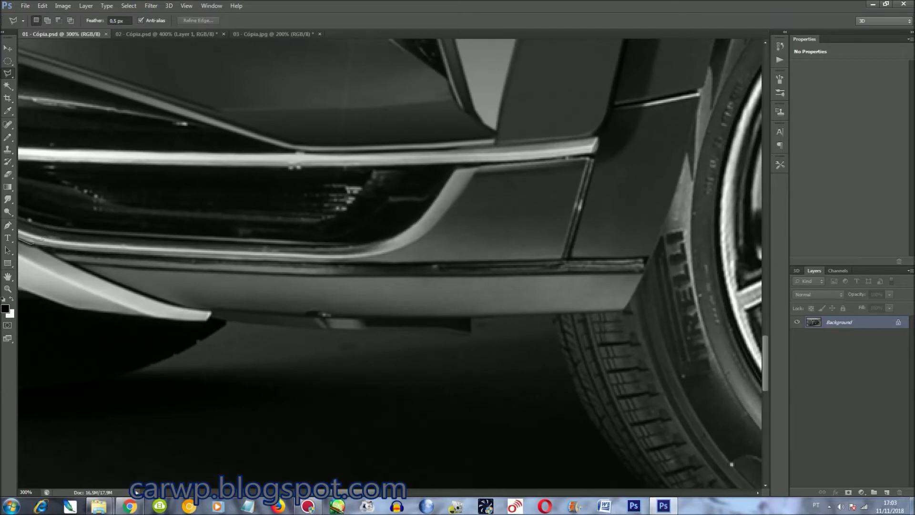
{"action": "left_click", "coordinate": [142, 255]}
{"action": "left_click", "coordinate": [222, 260]}
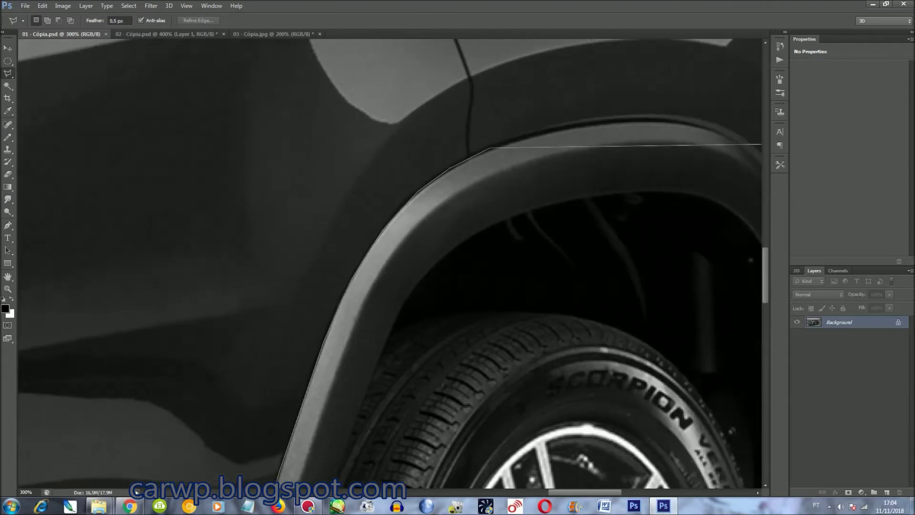
{"action": "left_click_drag", "start_coordinate": [660, 149], "coordinate": [315, 135]}
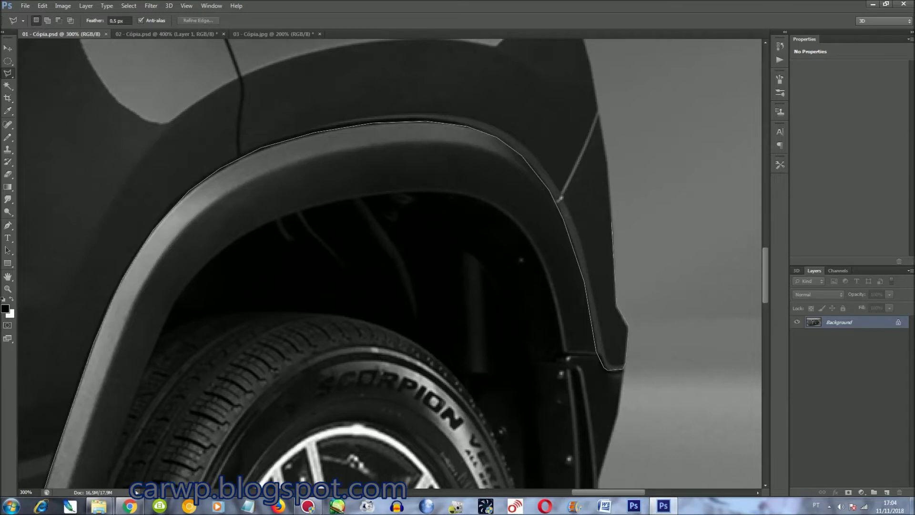
Extend the lasso outline around the rear fender, tail light and rear roof edge.
{"action": "scroll", "coordinate": [611, 232], "scroll_direction": "up", "scroll_amount": 5}
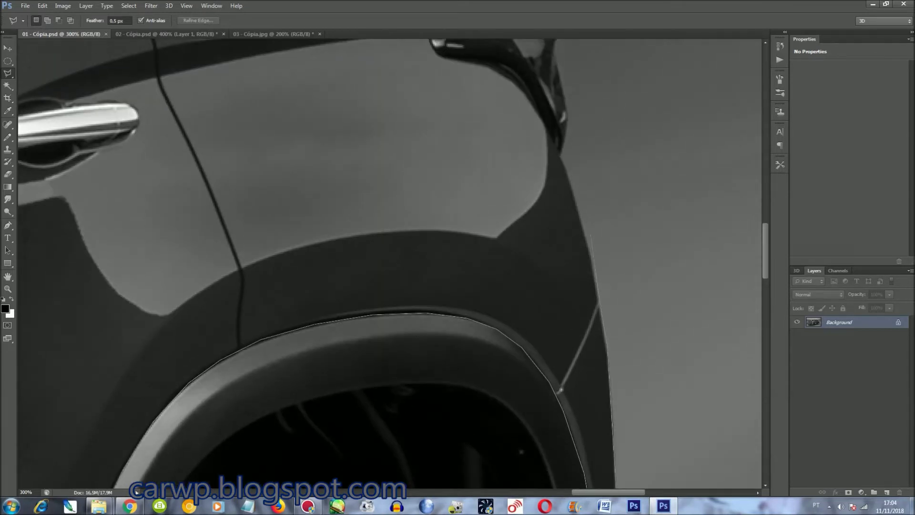
{"action": "scroll", "coordinate": [598, 304], "scroll_direction": "up", "scroll_amount": 5}
{"action": "left_click", "coordinate": [560, 320]}
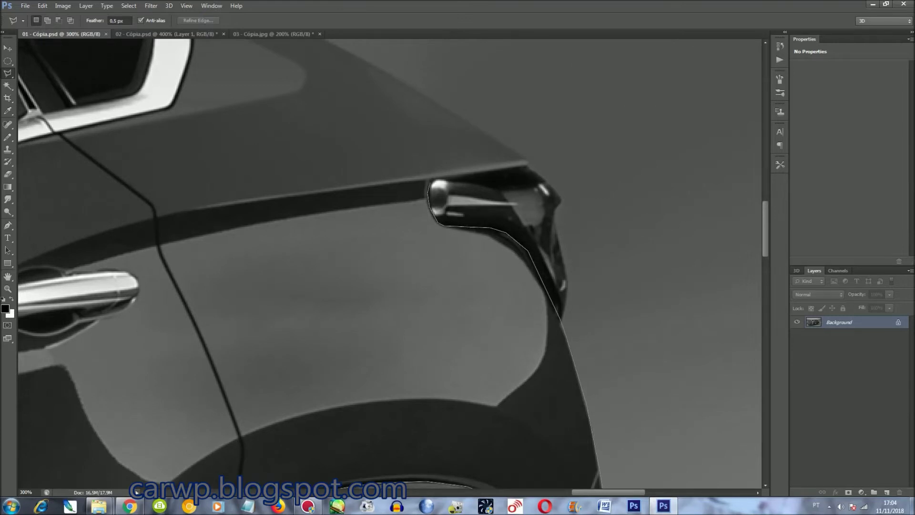
{"action": "left_click", "coordinate": [526, 167]}
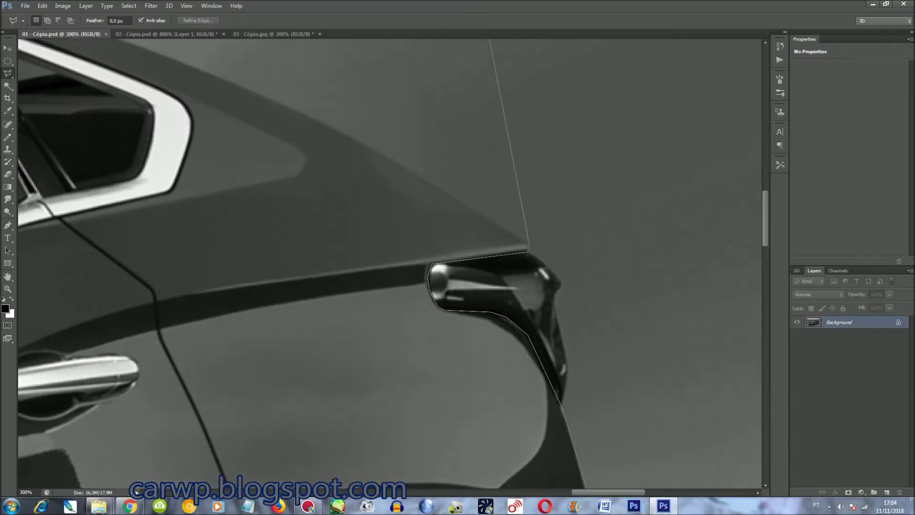
{"action": "scroll", "coordinate": [510, 347], "scroll_direction": "up", "scroll_amount": 5}
{"action": "key", "text": "ctrl+plus"}
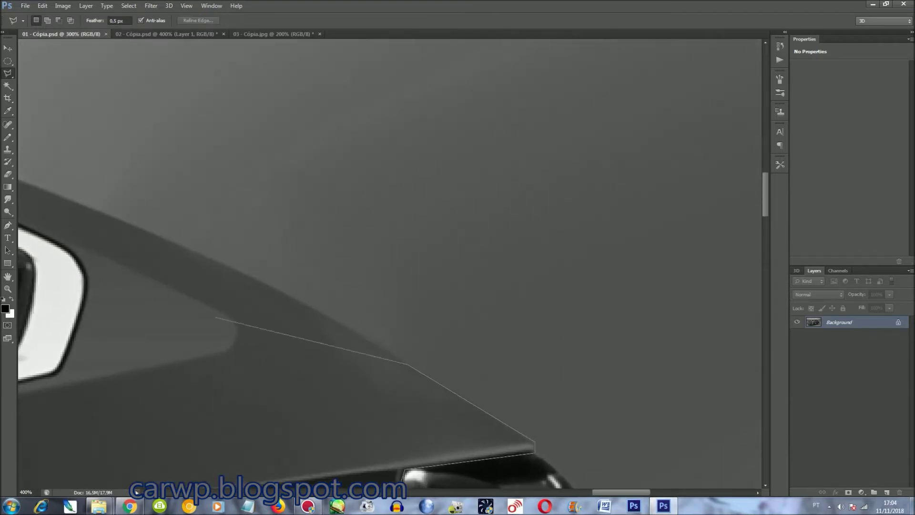
{"action": "left_click", "coordinate": [305, 302]}
Continue the outline above the rear window and along the roofline to the front pillar.
{"action": "scroll", "coordinate": [177, 243], "scroll_direction": "left", "scroll_amount": 10}
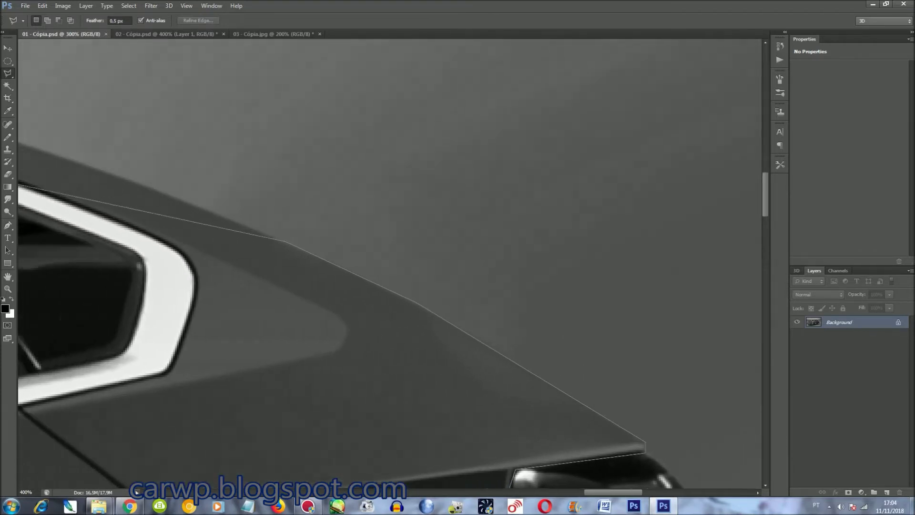
{"action": "left_click", "coordinate": [391, 183]}
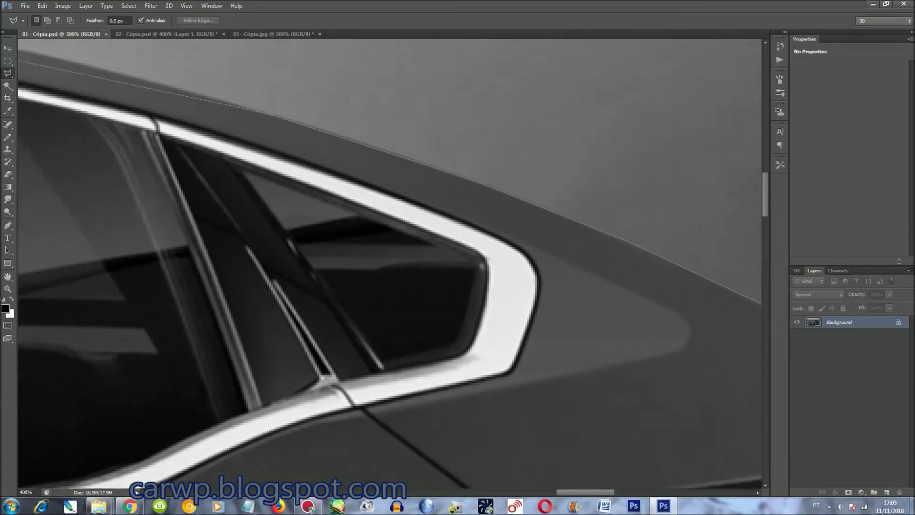
{"action": "left_click_drag", "start_coordinate": [122, 123], "coordinate": [450, 278]}
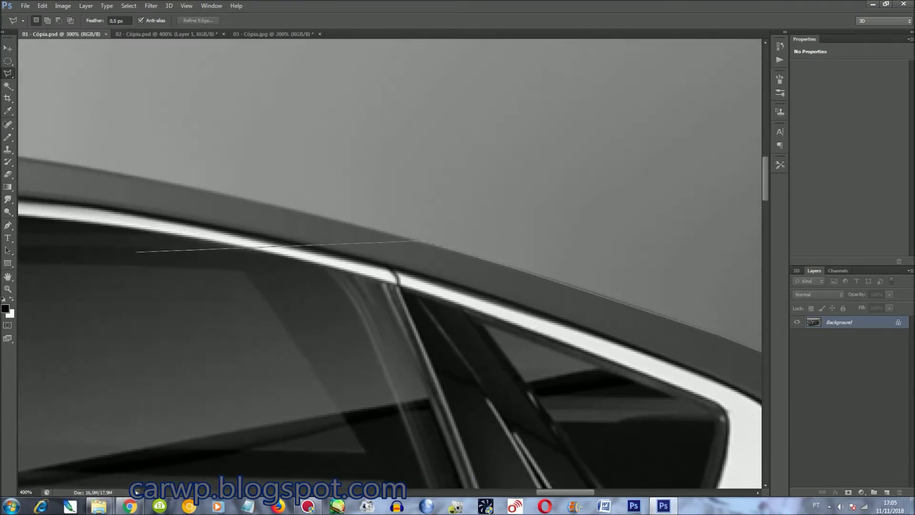
{"action": "left_click_drag", "start_coordinate": [405, 244], "coordinate": [572, 241]}
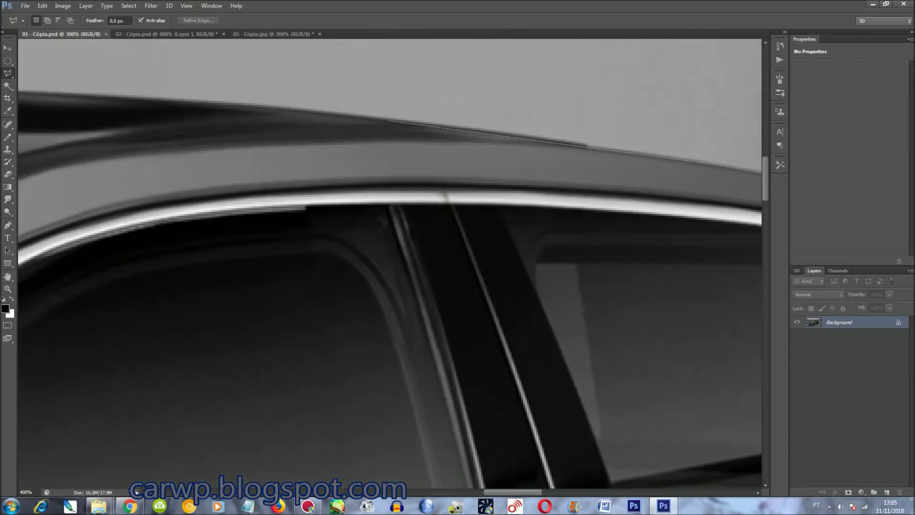
{"action": "left_click", "coordinate": [487, 140]}
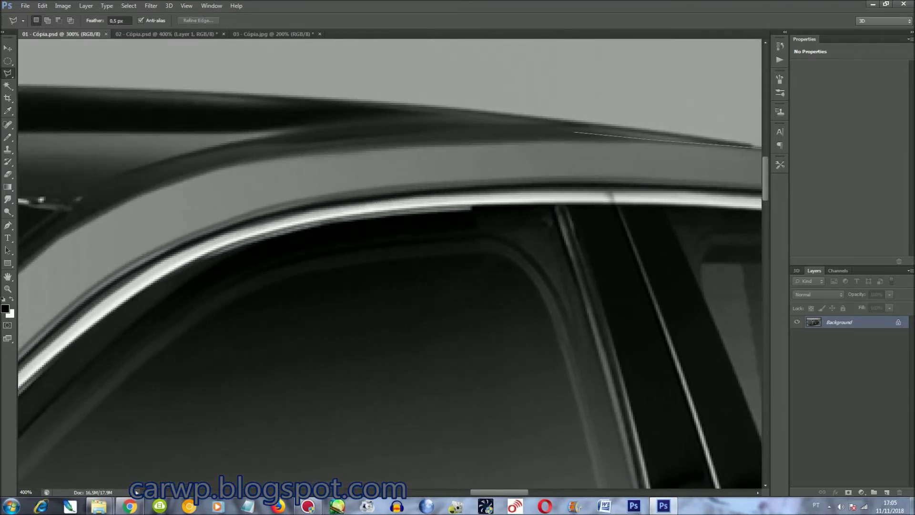
{"action": "left_click", "coordinate": [390, 141]}
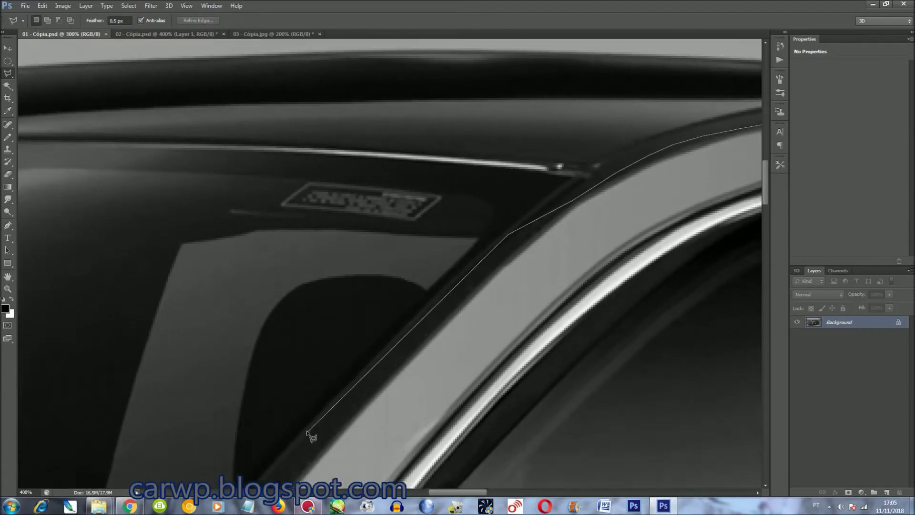
{"action": "left_click", "coordinate": [307, 431]}
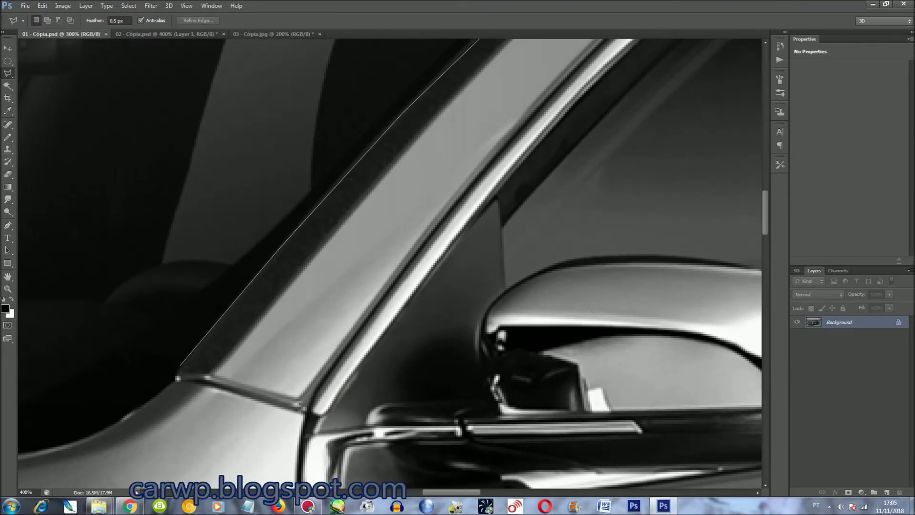
Trace the outline along the windscreen base, hood tip and hood's front edge.
{"action": "left_click_drag", "start_coordinate": [128, 418], "coordinate": [514, 259]}
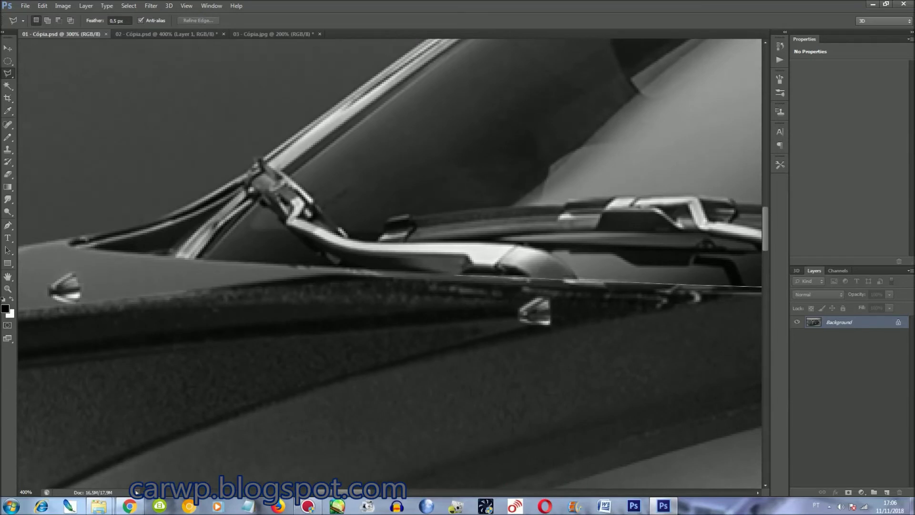
{"action": "left_click", "coordinate": [453, 276]}
{"action": "left_click", "coordinate": [71, 243]}
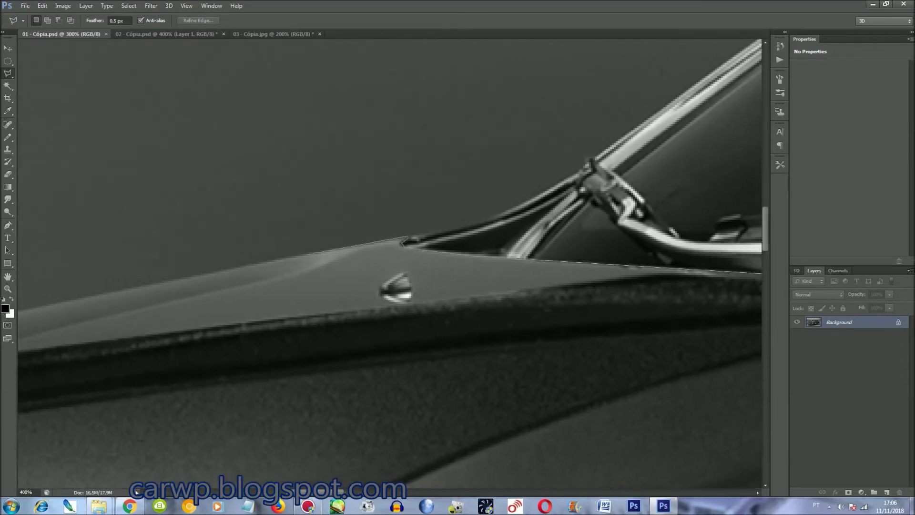
{"action": "left_click", "coordinate": [153, 327]}
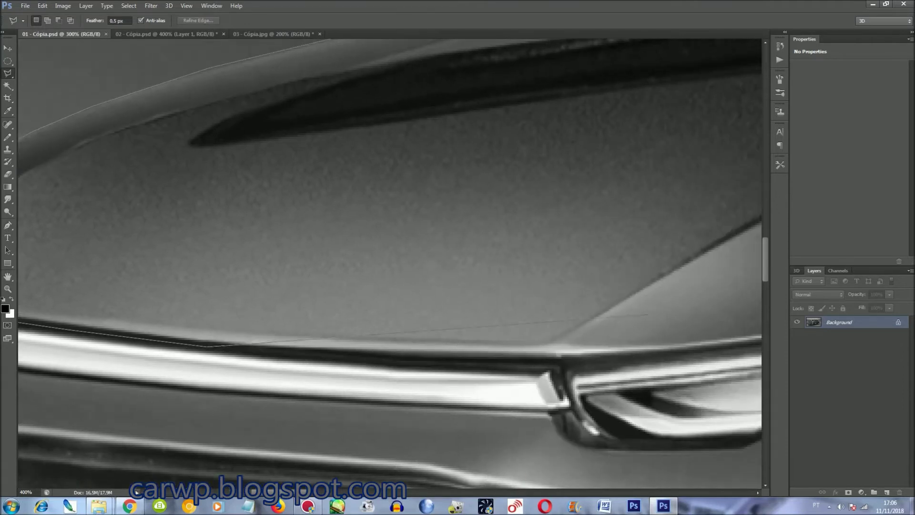
{"action": "left_click", "coordinate": [572, 367]}
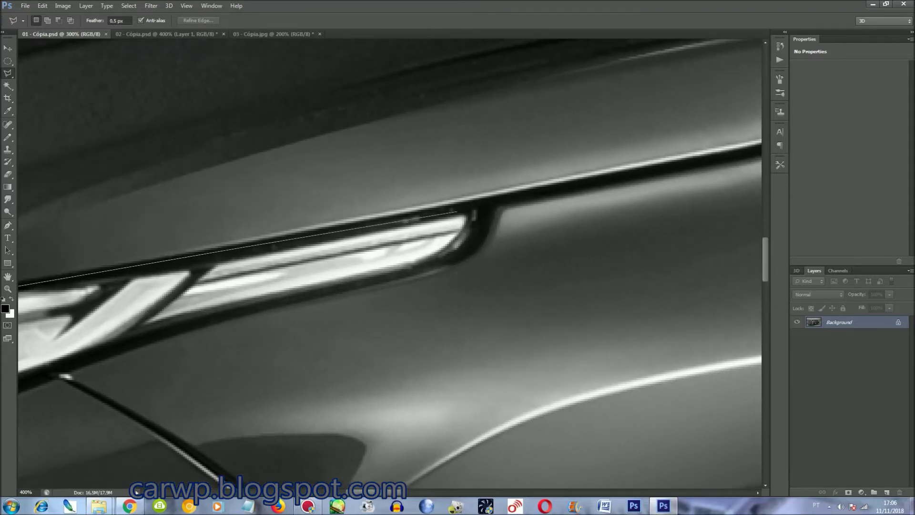
{"action": "left_click", "coordinate": [468, 208]}
Continue the outline below and along the headlight to the chrome strip.
{"action": "key", "text": "Return"}
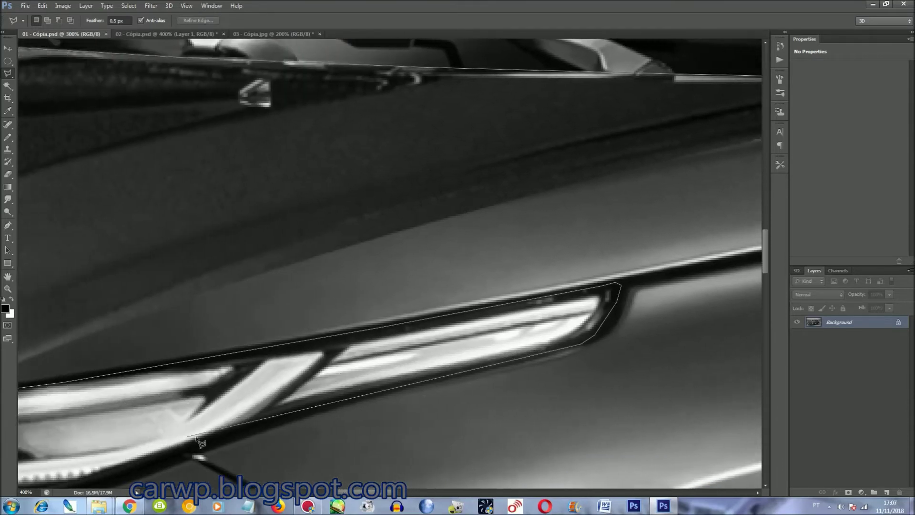
{"action": "left_click", "coordinate": [259, 426]}
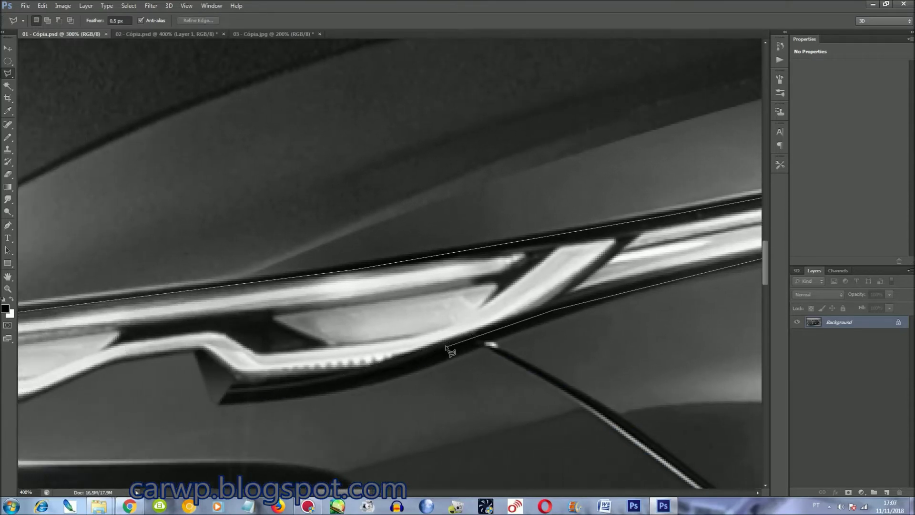
{"action": "left_click", "coordinate": [387, 369]}
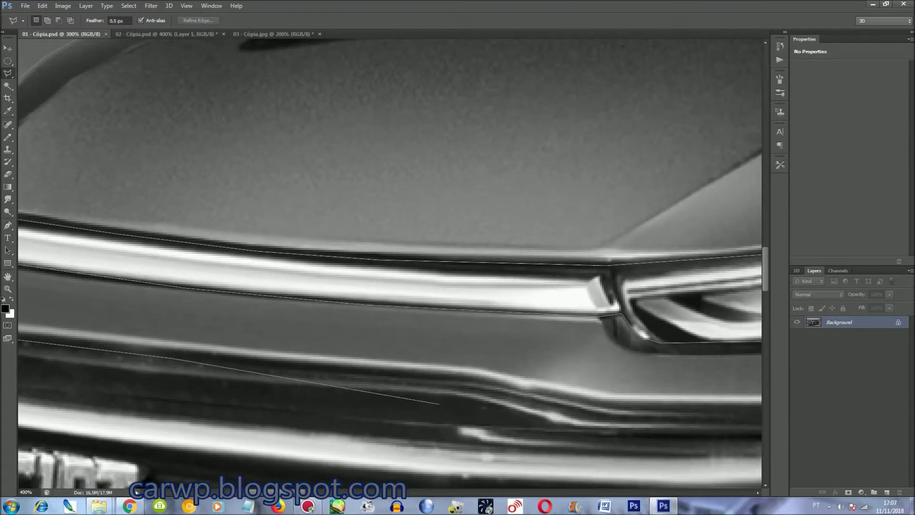
{"action": "left_click", "coordinate": [463, 378]}
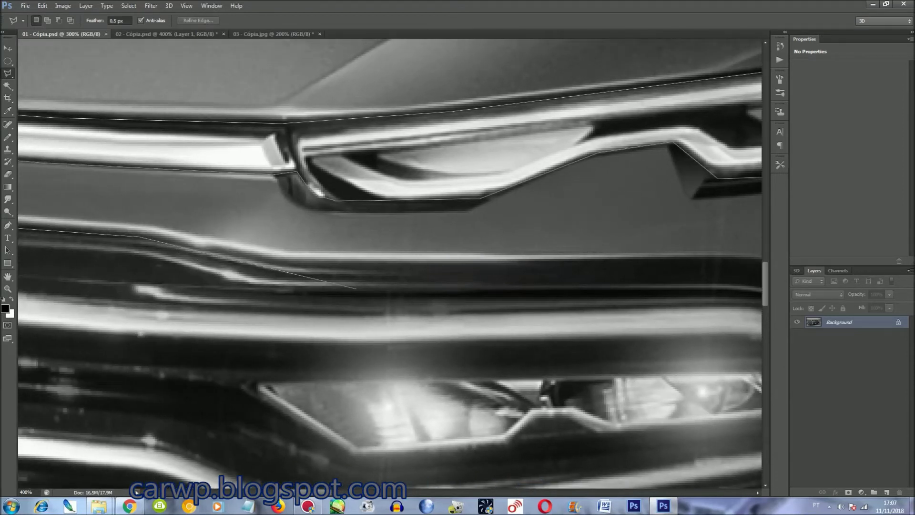
Trace the lasso outline along the lamp housing down to where the grille meets the bumper.
{"action": "left_click", "coordinate": [357, 288]}
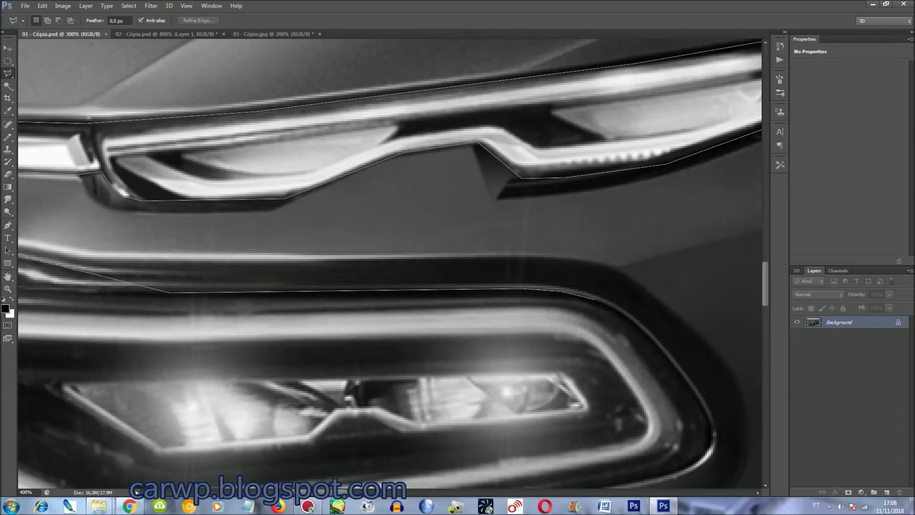
{"action": "left_click_drag", "start_coordinate": [701, 397], "coordinate": [539, 259]}
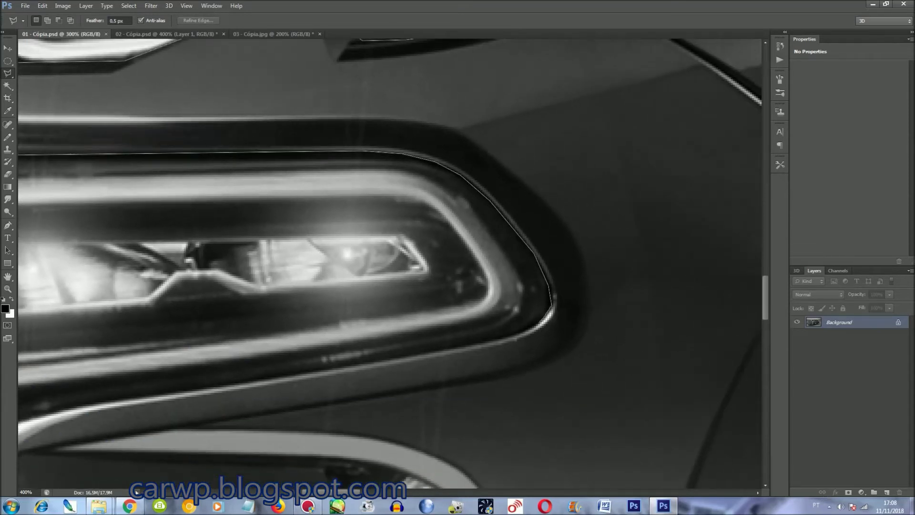
{"action": "left_click_drag", "start_coordinate": [448, 332], "coordinate": [624, 273]}
{"action": "left_click", "coordinate": [286, 343]}
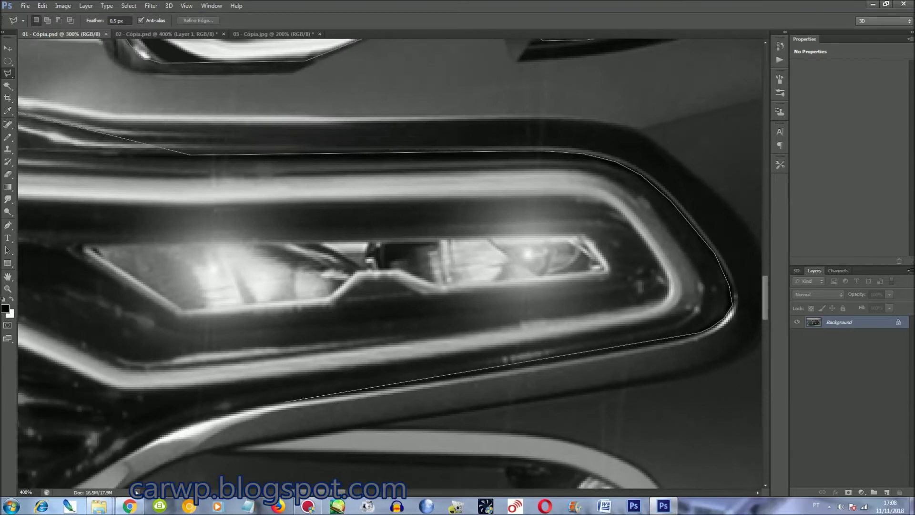
{"action": "left_click", "coordinate": [193, 362]}
{"action": "left_click_drag", "start_coordinate": [152, 379], "coordinate": [472, 279]}
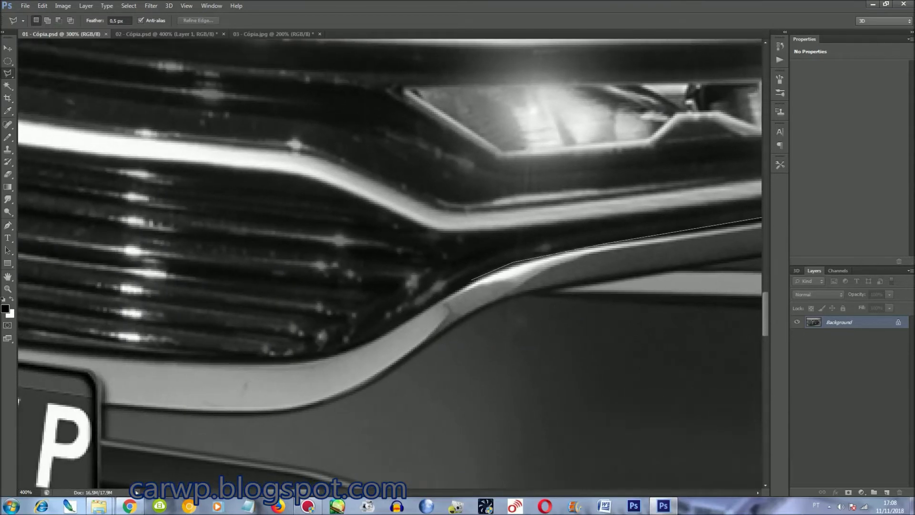
{"action": "left_click", "coordinate": [466, 284]}
Follow the grille's lower, upper and left edges with outline points.
{"action": "left_click_drag", "start_coordinate": [285, 361], "coordinate": [726, 360]}
{"action": "left_click", "coordinate": [351, 329]}
{"action": "left_click_drag", "start_coordinate": [457, 341], "coordinate": [648, 341]}
{"action": "left_click", "coordinate": [366, 297]}
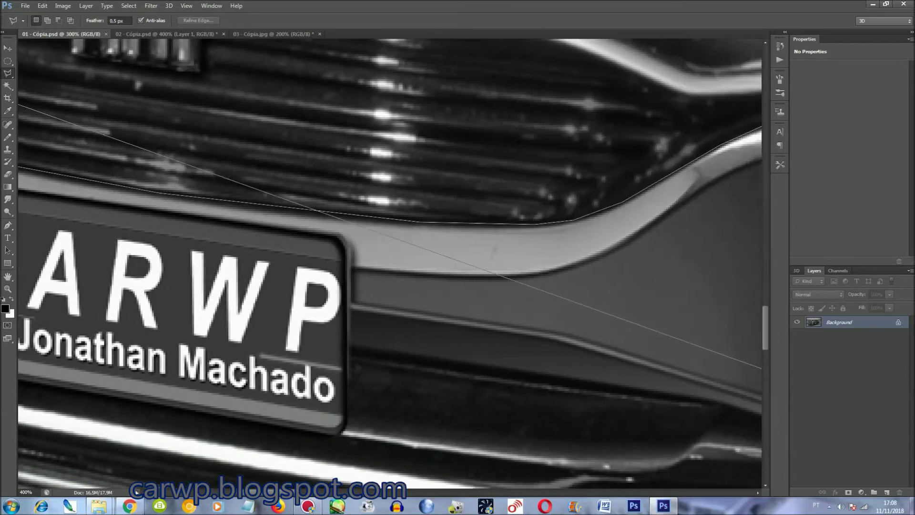
{"action": "left_click_drag", "start_coordinate": [715, 362], "coordinate": [177, 115]}
{"action": "left_click", "coordinate": [419, 103]}
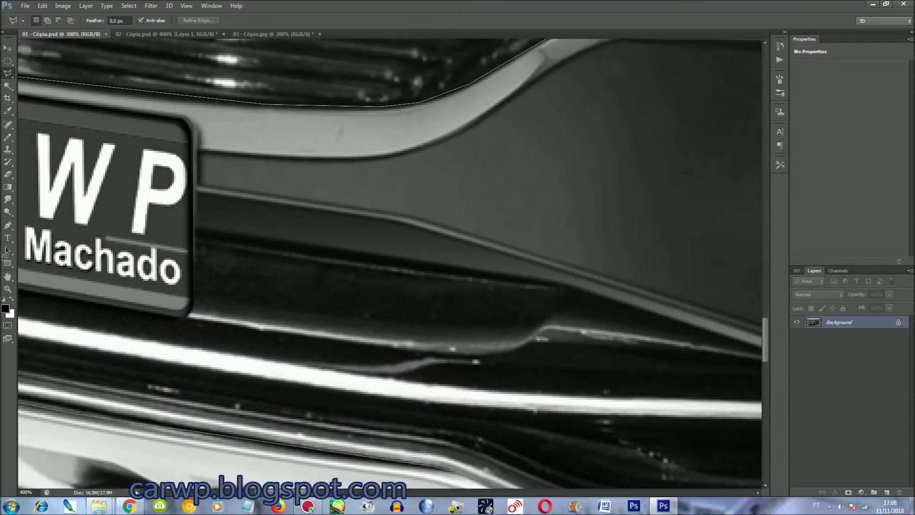
{"action": "left_click_drag", "start_coordinate": [190, 191], "coordinate": [715, 334]}
{"action": "left_click", "coordinate": [270, 157]}
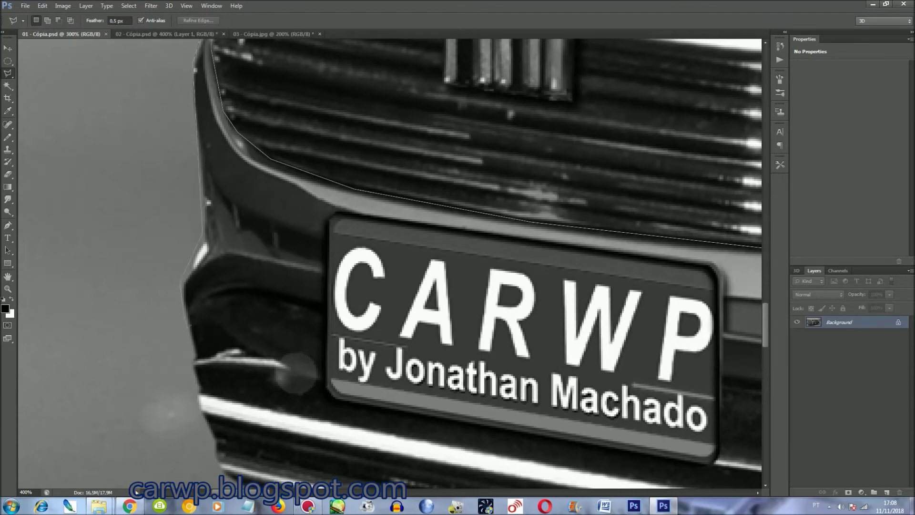
{"action": "left_click_drag", "start_coordinate": [733, 383], "coordinate": [90, 264]}
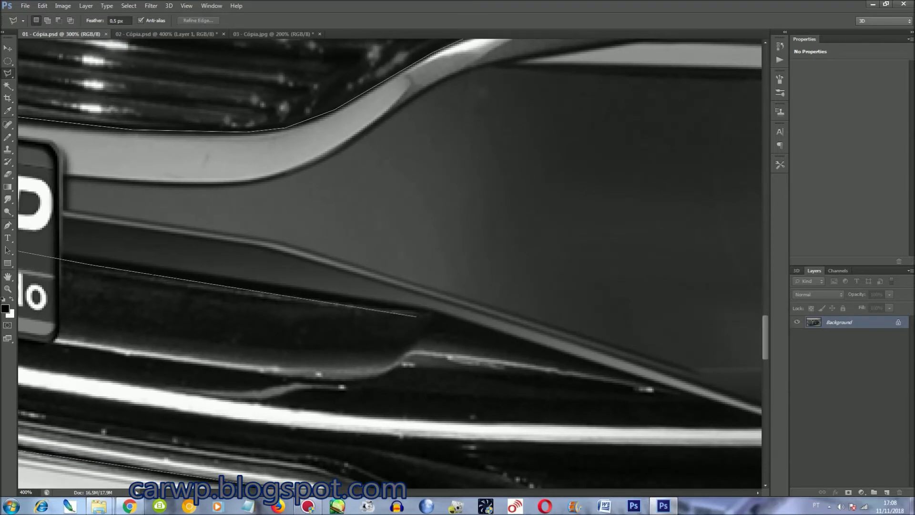
{"action": "left_click", "coordinate": [425, 308]}
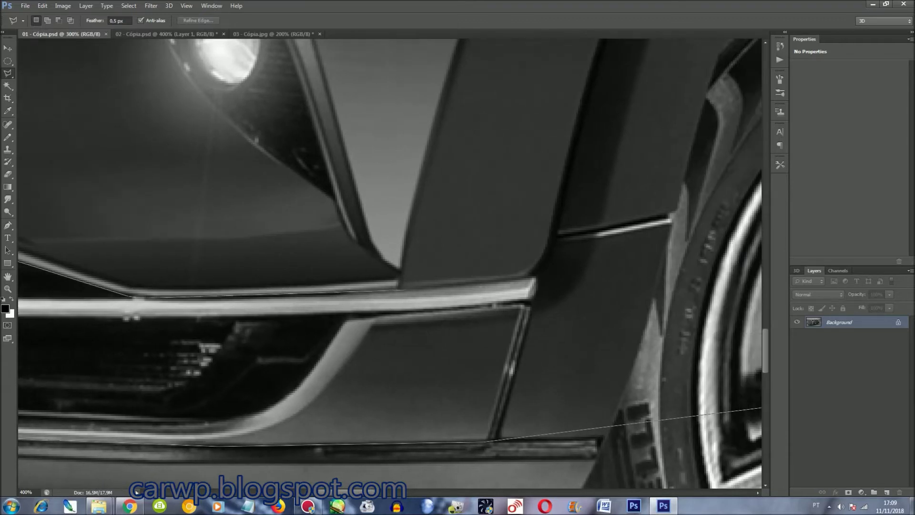
Carry the outline past the fog-light fender and over the front wheel arch.
{"action": "left_click", "coordinate": [525, 278]}
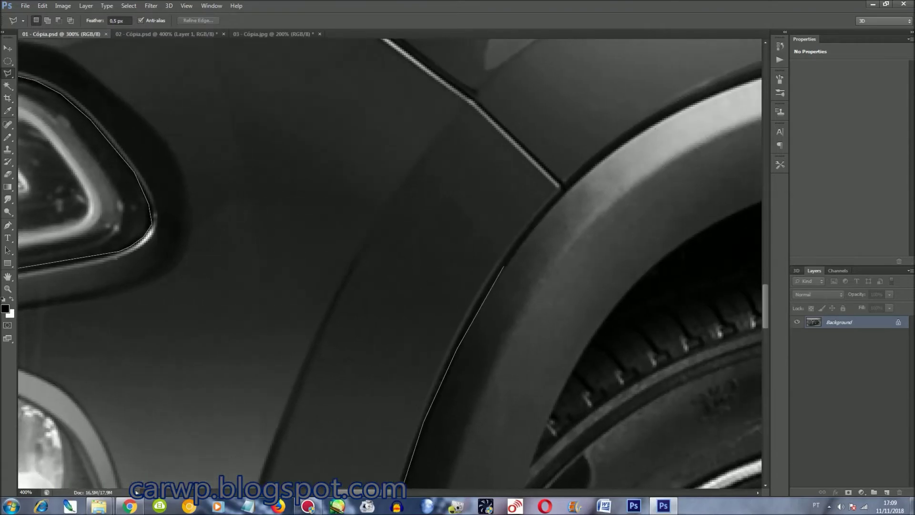
{"action": "left_click", "coordinate": [504, 266]}
{"action": "left_click", "coordinate": [565, 187]}
{"action": "left_click", "coordinate": [640, 129]}
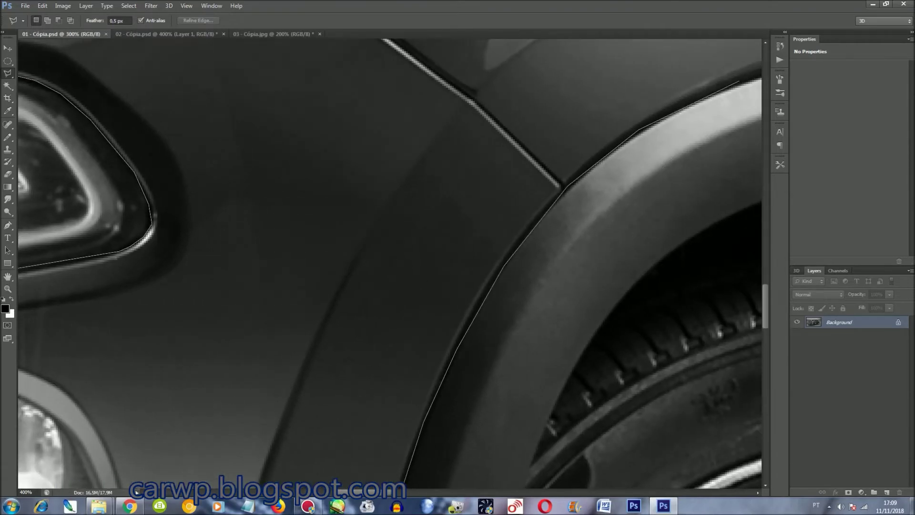
{"action": "left_click", "coordinate": [742, 81]}
{"action": "left_click", "coordinate": [520, 280]}
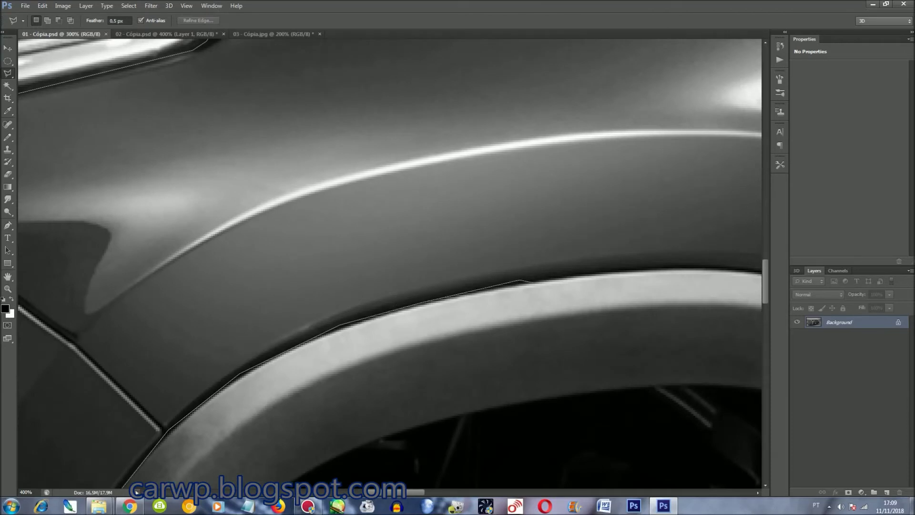
{"action": "left_click", "coordinate": [702, 265]}
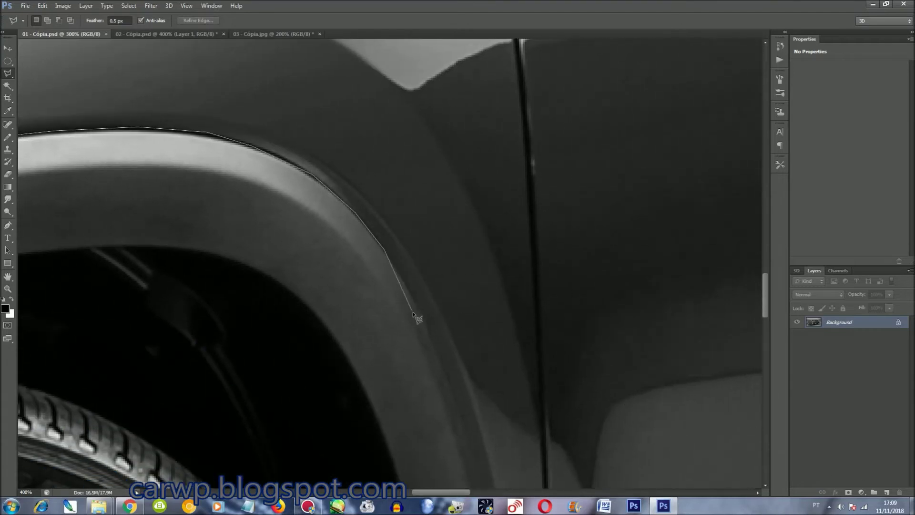
Run the outline down the back of the arch to the sill, close the selection, and fit the view.
{"action": "left_click", "coordinate": [424, 324]}
{"action": "left_click", "coordinate": [458, 409]}
{"action": "left_click", "coordinate": [493, 360]}
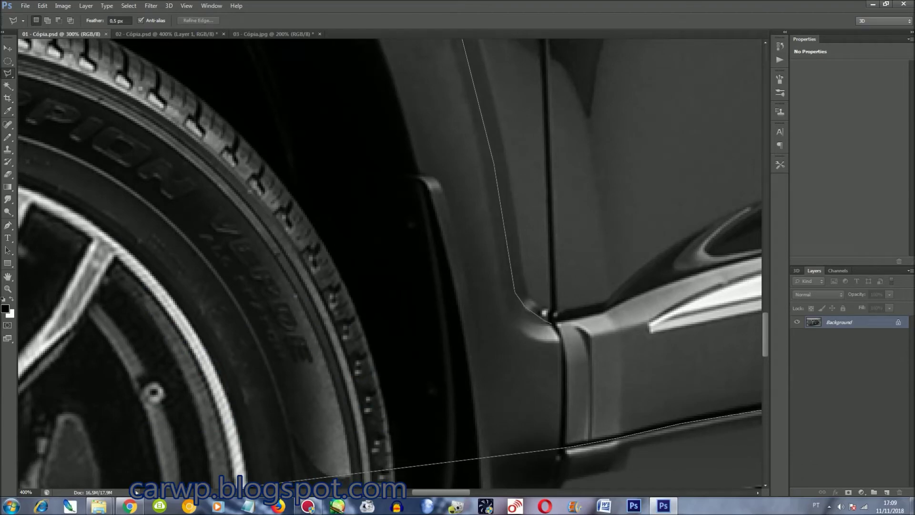
{"action": "left_click", "coordinate": [563, 346]}
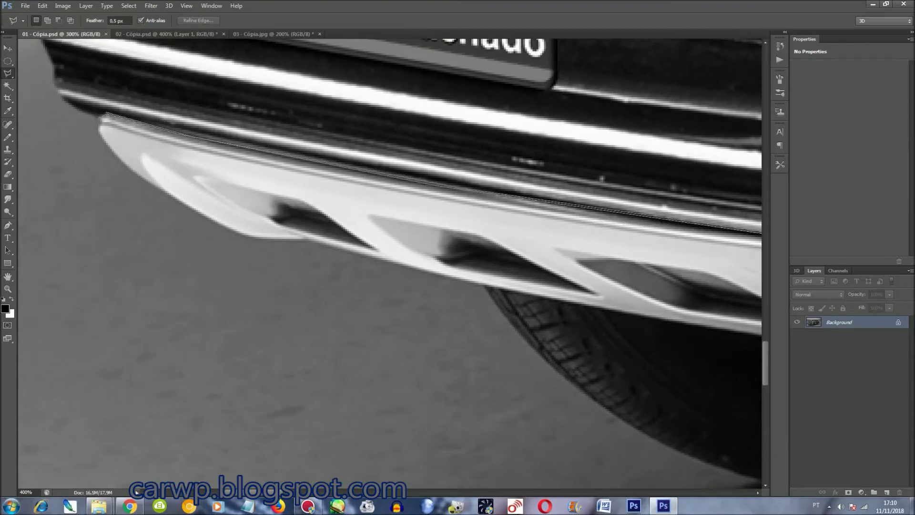
{"action": "left_click", "coordinate": [101, 120]}
{"action": "key", "text": "ctrl+0"}
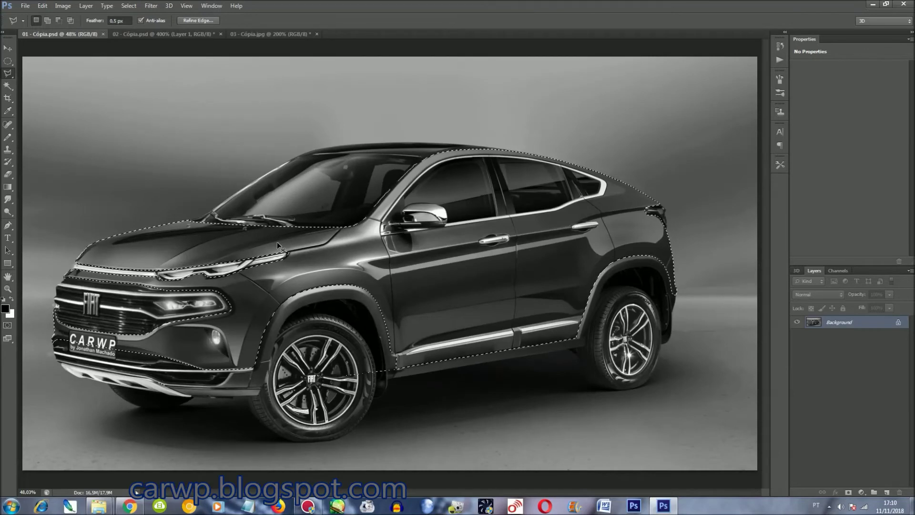
Zoom in and pan across the front door, bumper and fog light to inspect the selection.
{"action": "key", "text": "ctrl+plus"}
{"action": "key", "text": "ctrl+plus"}
{"action": "key", "text": "ctrl+plus"}
{"action": "key", "text": "ctrl+plus"}
{"action": "left_click_drag", "start_coordinate": [765, 250], "coordinate": [766, 315]}
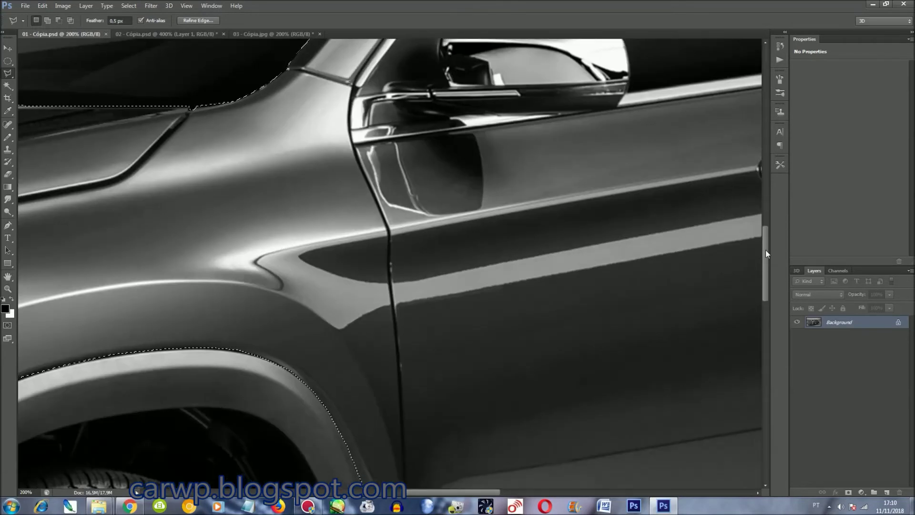
{"action": "left_click_drag", "start_coordinate": [453, 491], "coordinate": [309, 500]}
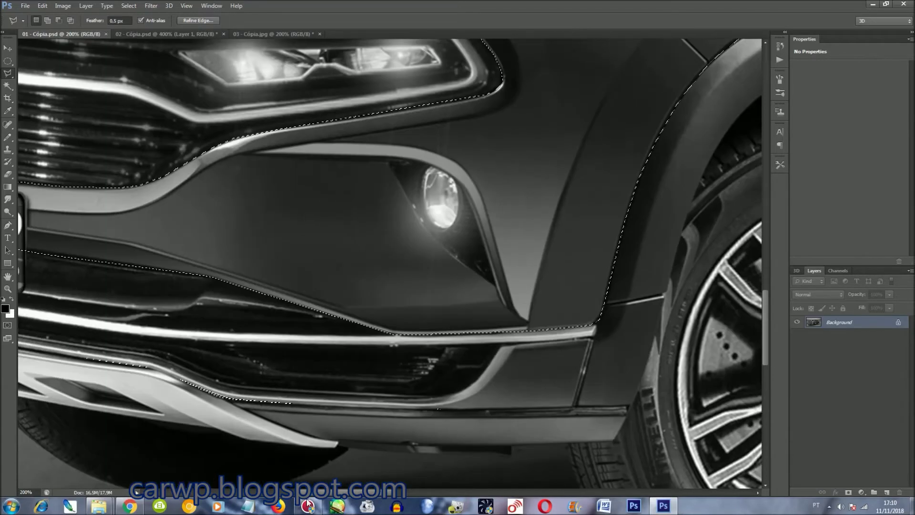
{"action": "left_click_drag", "start_coordinate": [310, 492], "coordinate": [477, 492]}
{"action": "left_click_drag", "start_coordinate": [763, 322], "coordinate": [758, 215]}
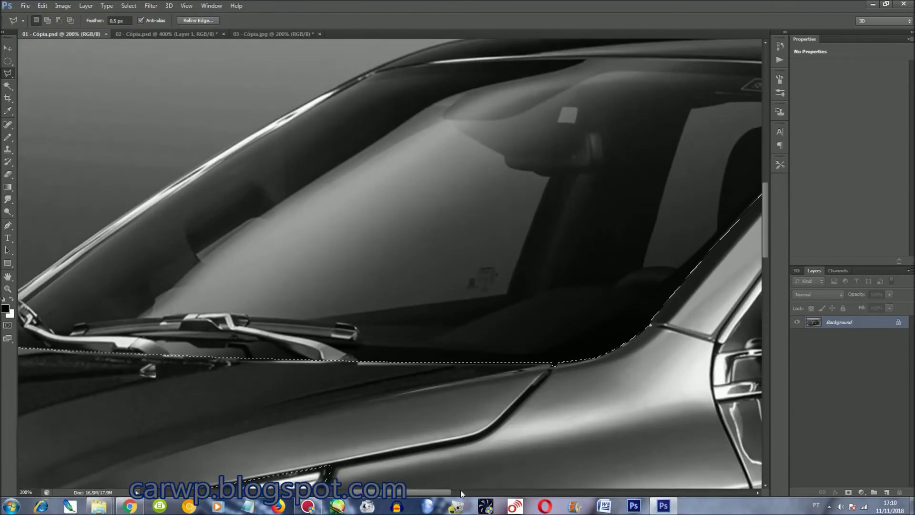
{"action": "left_click_drag", "start_coordinate": [460, 491], "coordinate": [508, 491]}
Refine the selection edge along the A-pillar and roofline with straight-edged points.
{"action": "key", "text": "ctrl+plus"}
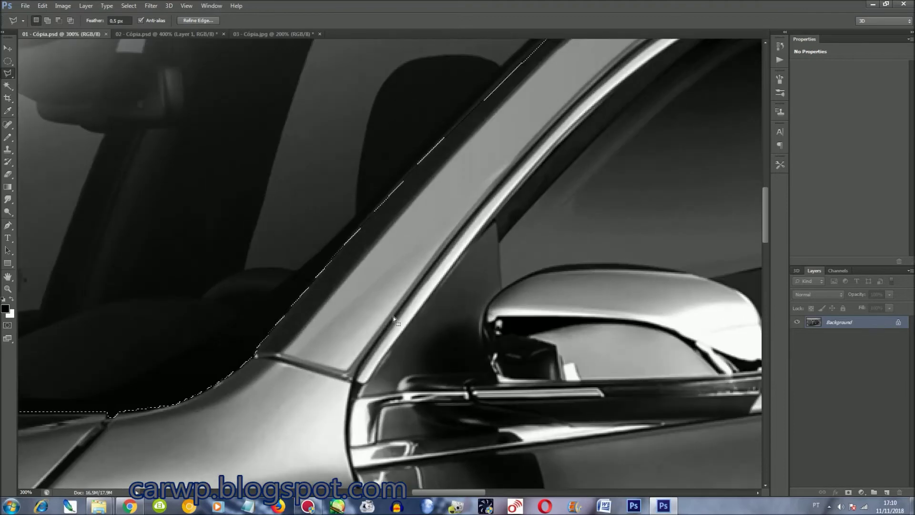
{"action": "scroll", "coordinate": [274, 337], "scroll_direction": "up", "scroll_amount": 3}
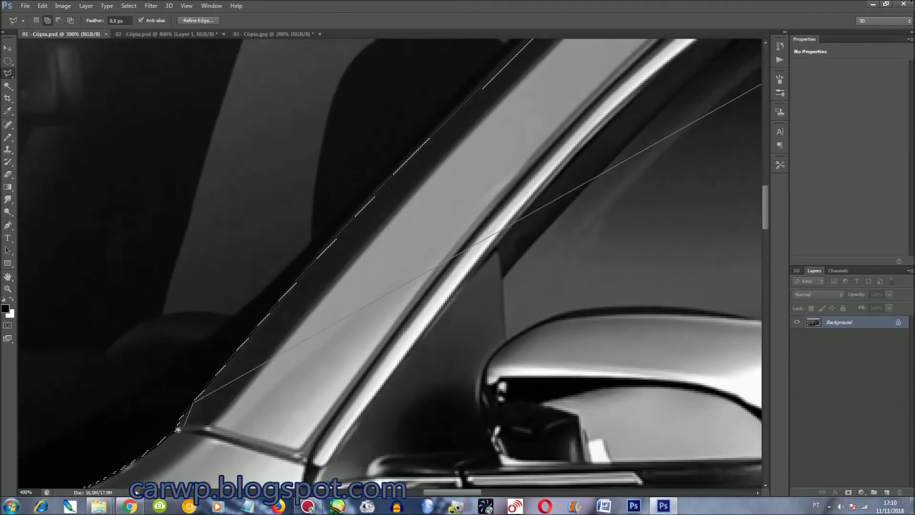
{"action": "key", "text": "ctrl+plus"}
{"action": "scroll", "coordinate": [543, 76], "scroll_direction": "up", "scroll_amount": 3}
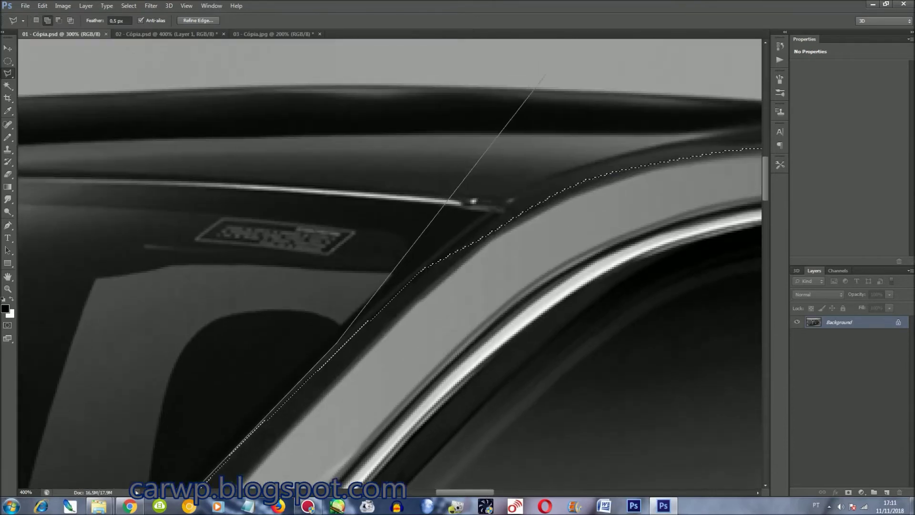
{"action": "left_click", "coordinate": [449, 243]}
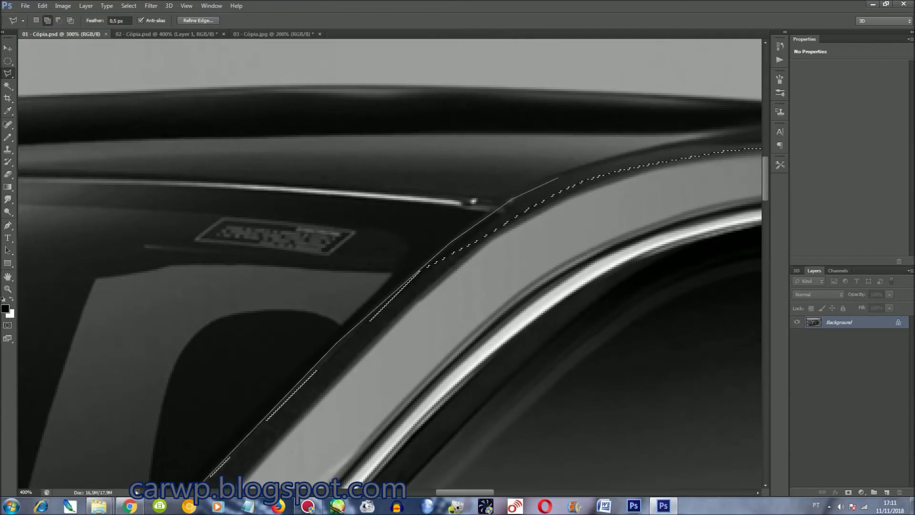
{"action": "left_click", "coordinate": [558, 178]}
{"action": "scroll", "coordinate": [579, 174], "scroll_direction": "right", "scroll_amount": 6}
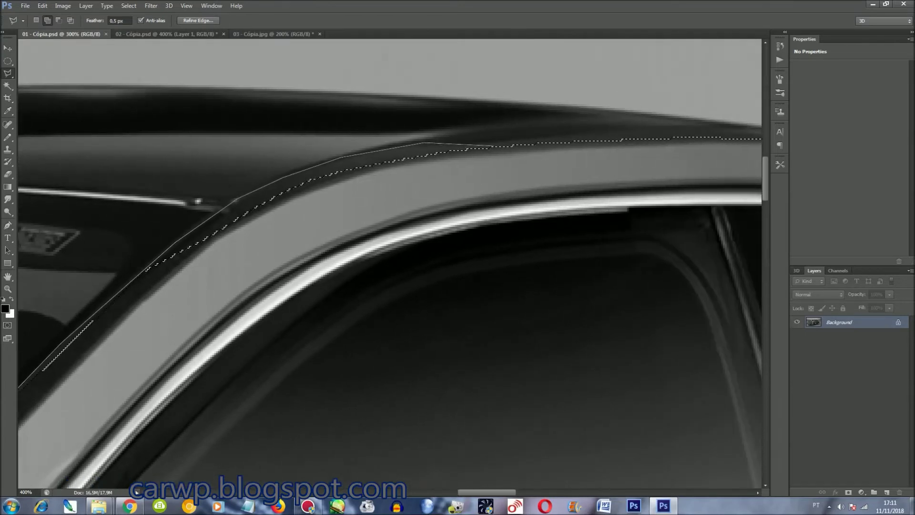
{"action": "scroll", "coordinate": [586, 133], "scroll_direction": "right", "scroll_amount": 5}
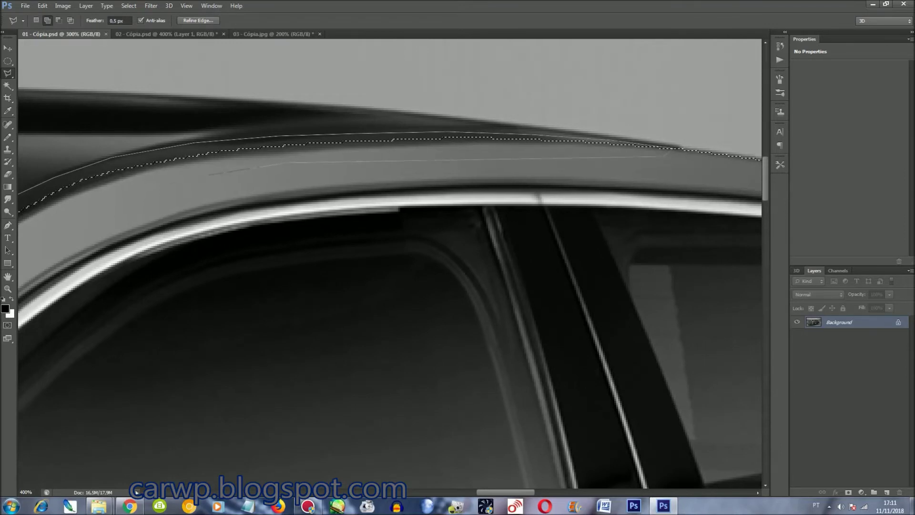
{"action": "left_click", "coordinate": [7, 366]}
{"action": "key", "text": "ctrl+plus"}
{"action": "key", "text": "ctrl+0"}
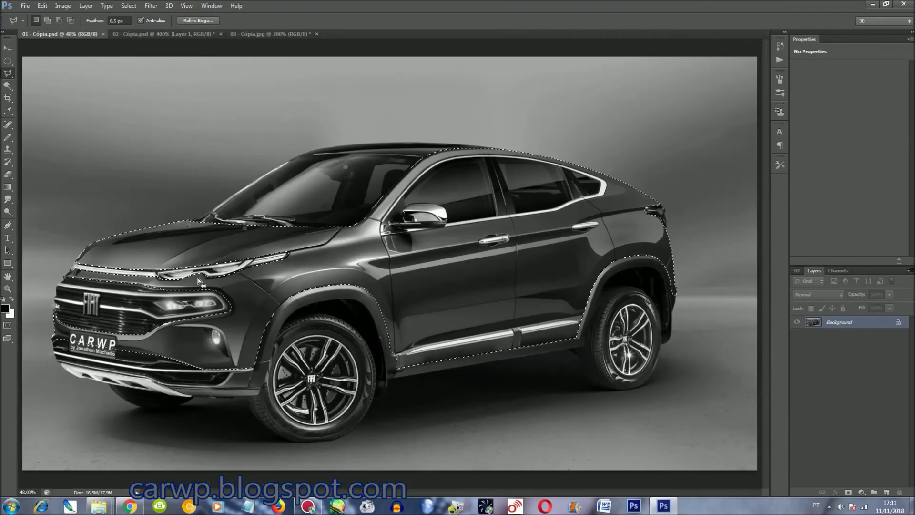
{"action": "key", "text": "ctrl+plus"}
{"action": "key", "text": "ctrl+plus"}
{"action": "key", "text": "ctrl+plus"}
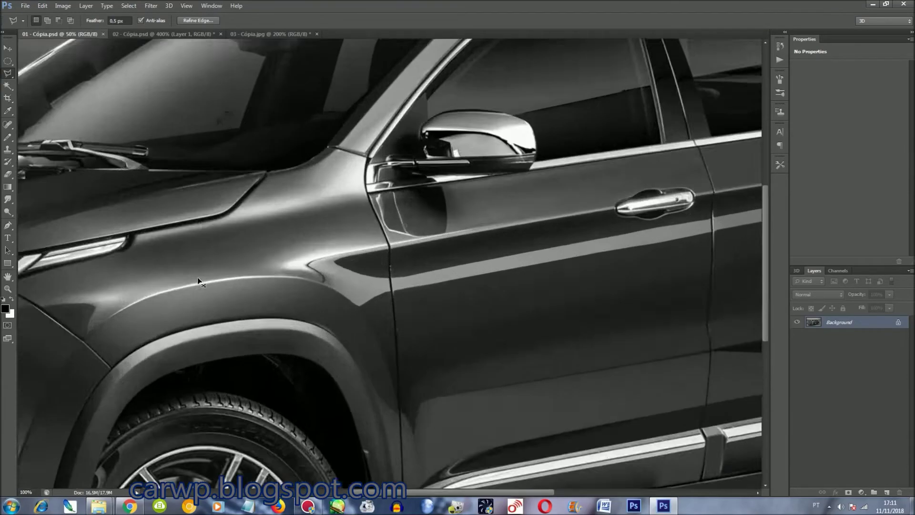
Zoom in on the fog lamp and lower bumper, and switch the lasso to adding.
{"action": "left_click_drag", "start_coordinate": [143, 215], "coordinate": [613, 348]}
{"action": "scroll", "coordinate": [613, 348], "scroll_direction": "down", "scroll_amount": 3}
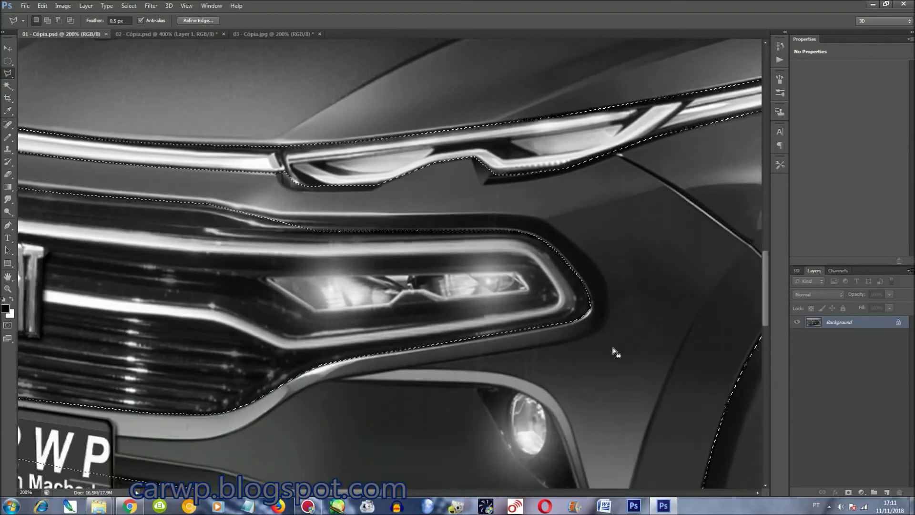
{"action": "scroll", "coordinate": [612, 348], "scroll_direction": "down", "scroll_amount": 3}
{"action": "scroll", "coordinate": [612, 348], "scroll_direction": "down", "scroll_amount": 1}
{"action": "scroll", "coordinate": [613, 348], "scroll_direction": "down", "scroll_amount": 1}
{"action": "key", "text": "ctrl+plus"}
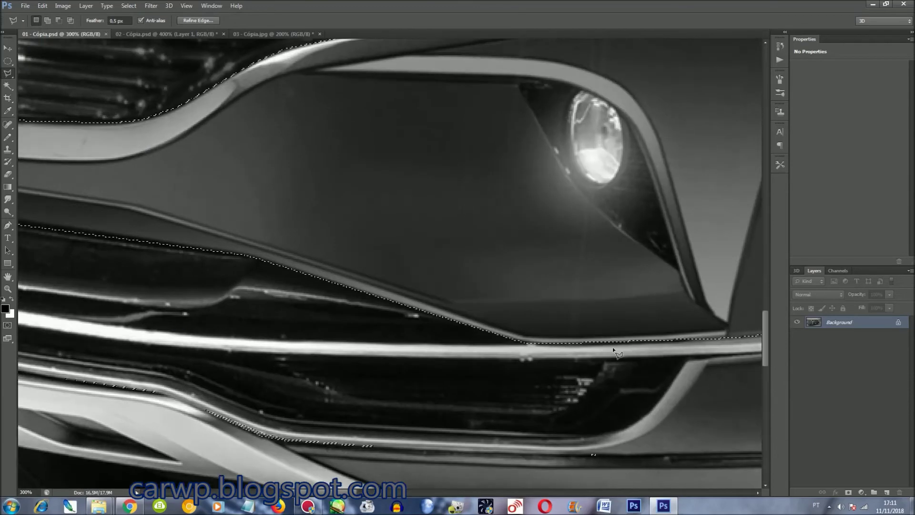
{"action": "scroll", "coordinate": [613, 347], "scroll_direction": "down", "scroll_amount": 1}
{"action": "scroll", "coordinate": [460, 328], "scroll_direction": "right", "scroll_amount": 1}
{"action": "scroll", "coordinate": [460, 327], "scroll_direction": "right", "scroll_amount": 3}
{"action": "key", "text": "shift"}
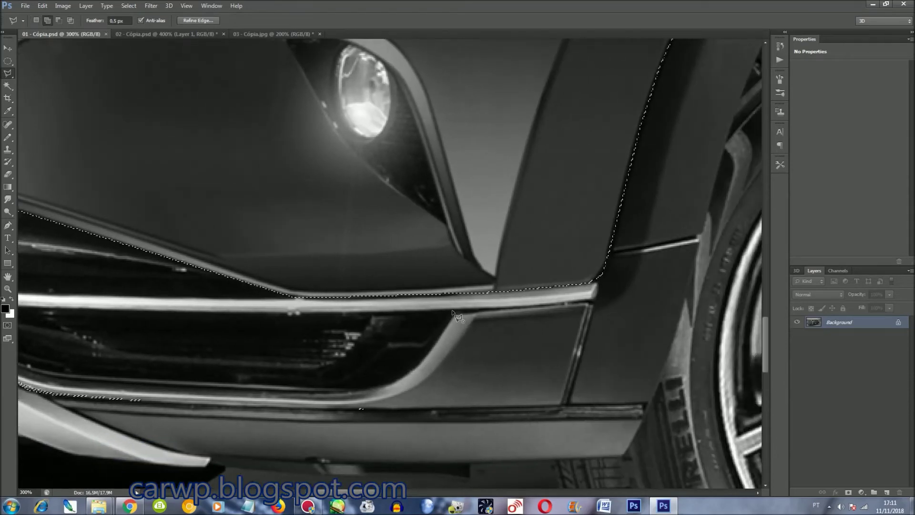
Add the lower front bumper panel to the selection with a closed outline.
{"action": "left_click", "coordinate": [562, 405]}
{"action": "left_click_drag", "start_coordinate": [361, 409], "coordinate": [623, 409]}
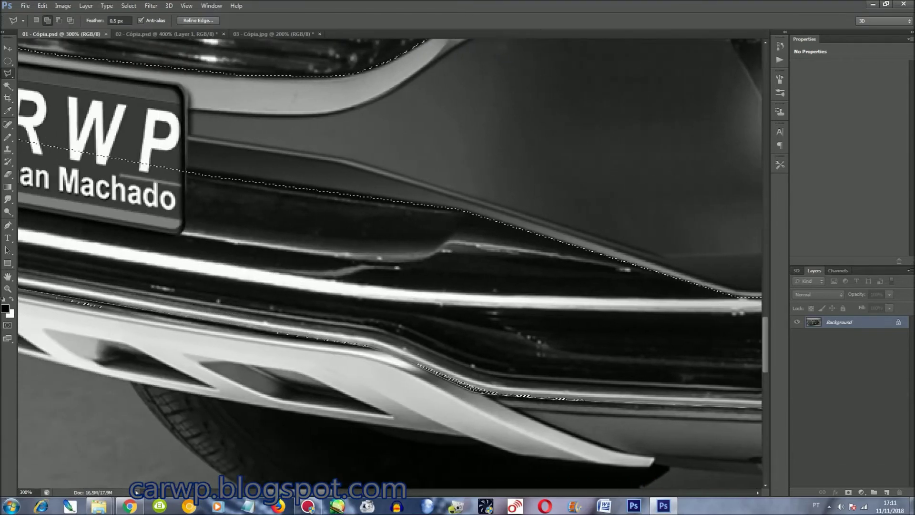
{"action": "left_click_drag", "start_coordinate": [238, 365], "coordinate": [619, 365]}
{"action": "mouse_move", "coordinate": [620, 250]}
{"action": "left_mouse_down"}
{"action": "mouse_move", "coordinate": [748, 251]}
{"action": "mouse_move", "coordinate": [565, 250]}
{"action": "mouse_move", "coordinate": [722, 250]}
{"action": "left_mouse_up"}
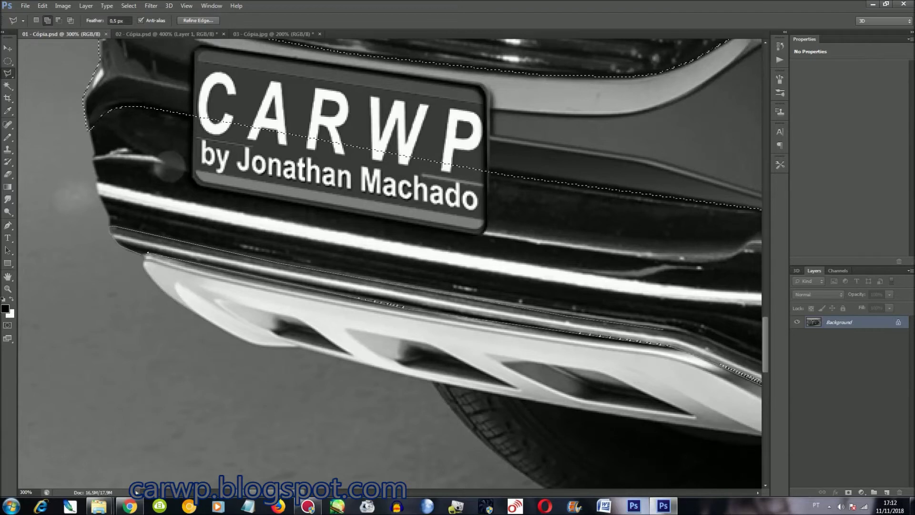
{"action": "left_click_drag", "start_coordinate": [739, 369], "coordinate": [310, 300]}
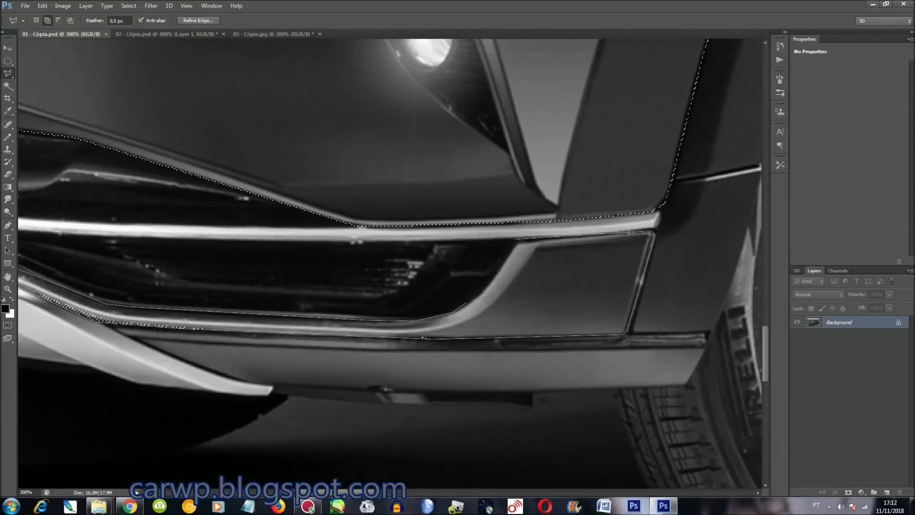
{"action": "double_click", "coordinate": [423, 337]}
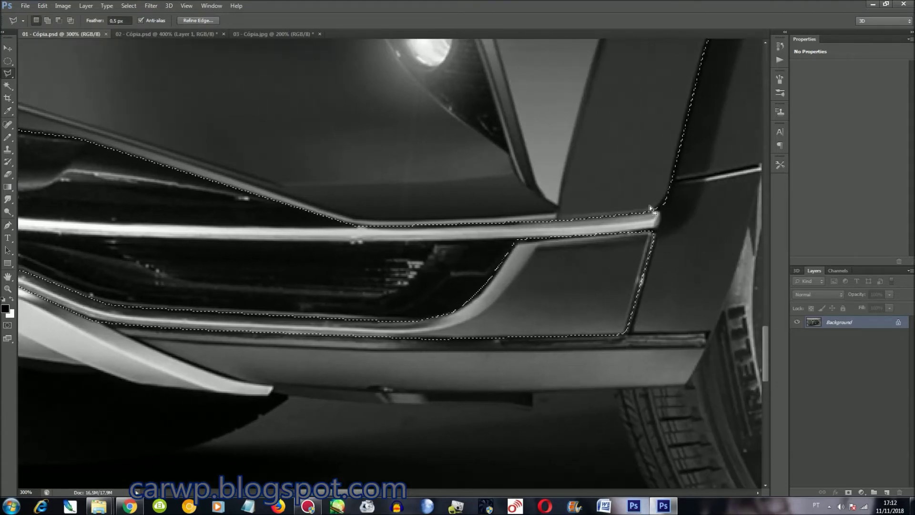
Add the fog-light housing to the selection with a closed outline.
{"action": "key", "text": "ctrl+0"}
{"action": "key", "text": "ctrl+plus"}
{"action": "key", "text": "ctrl+plus"}
{"action": "key", "text": "ctrl+plus"}
{"action": "left_click_drag", "start_coordinate": [420, 476], "coordinate": [514, 291]}
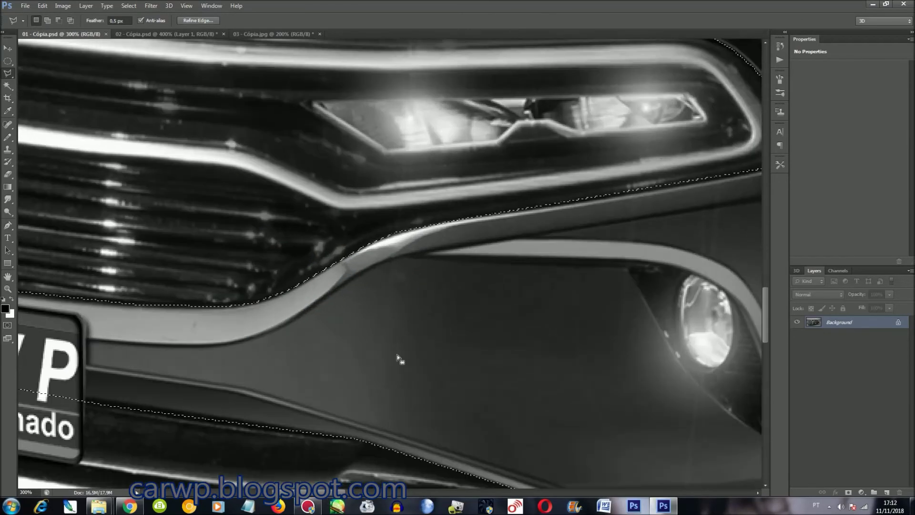
{"action": "key", "text": "ctrl+plus"}
{"action": "scroll", "coordinate": [362, 419], "scroll_direction": "left", "scroll_amount": 3}
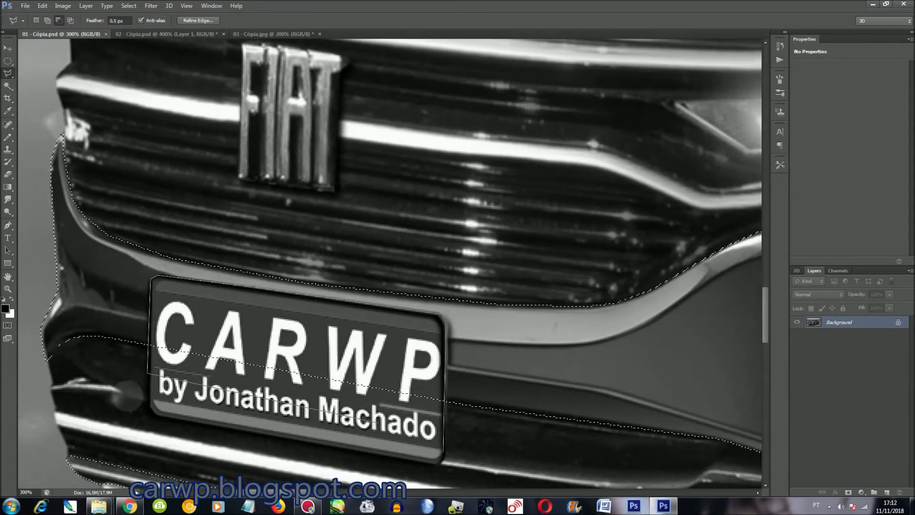
{"action": "key", "text": "ctrl+plus"}
{"action": "scroll", "coordinate": [460, 382], "scroll_direction": "left", "scroll_amount": 2}
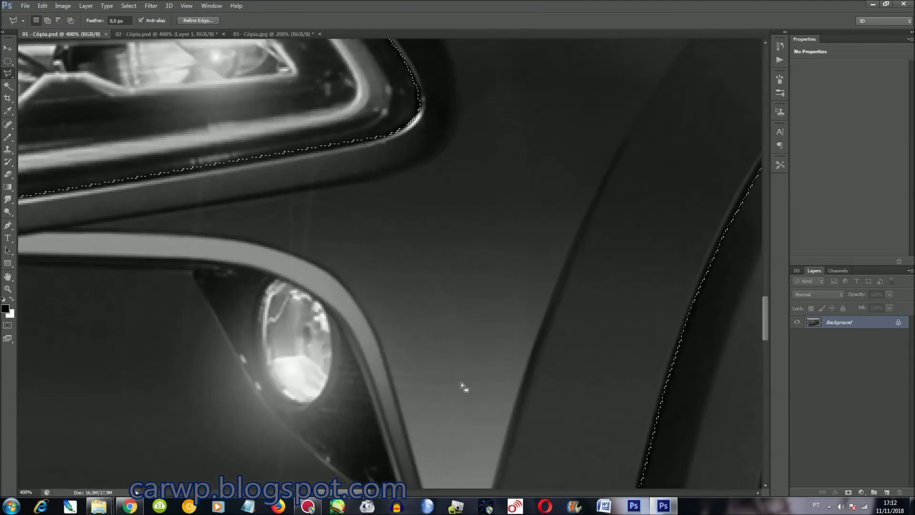
{"action": "scroll", "coordinate": [462, 382], "scroll_direction": "down", "scroll_amount": 3}
{"action": "left_click", "coordinate": [405, 439]}
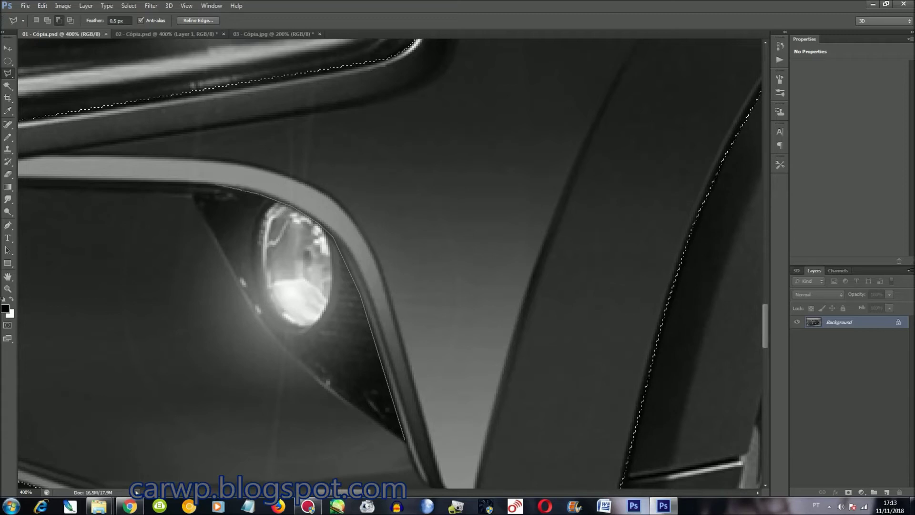
{"action": "left_click", "coordinate": [192, 189]}
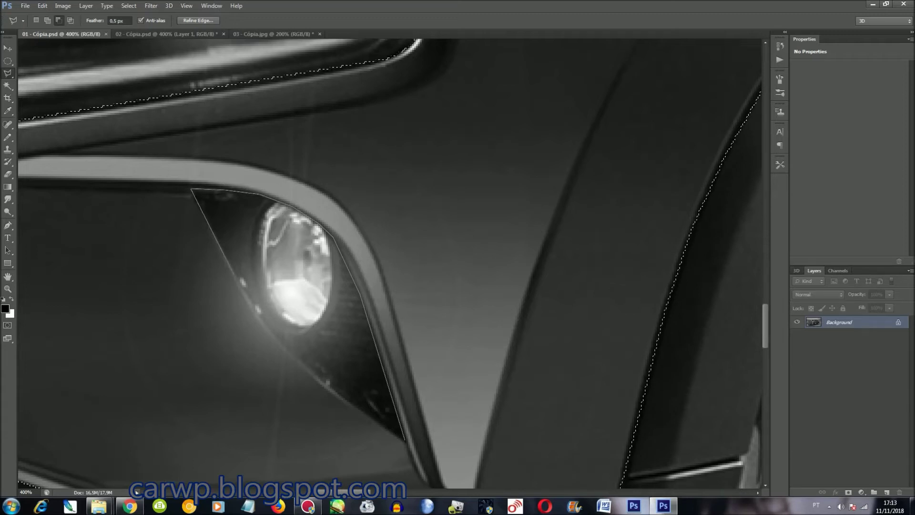
{"action": "left_click", "coordinate": [405, 439]}
{"action": "key", "text": "ctrl+0"}
Save the car-body selection as a channel named Teste.
{"action": "right_click", "coordinate": [512, 278]}
{"action": "left_click", "coordinate": [544, 335]}
{"action": "type", "text": "Te"}
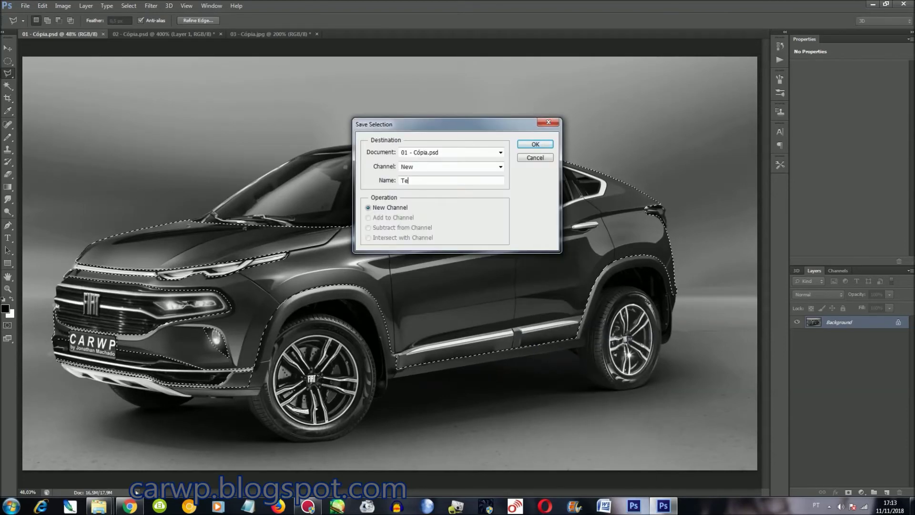
{"action": "type", "text": "ste"}
{"action": "key", "text": "Return"}
Open the reference photo 04.jpg and zoom in on its side mirror.
{"action": "key", "text": "ctrl+o"}
{"action": "double_click", "coordinate": [506, 262]}
{"action": "key", "text": "ctrl+plus"}
{"action": "key", "text": "ctrl+plus"}
{"action": "key", "text": "ctrl+plus"}
{"action": "key", "text": "ctrl+plus"}
{"action": "key", "text": "ctrl+plus"}
{"action": "left_click_drag", "start_coordinate": [766, 240], "coordinate": [767, 204]}
{"action": "left_click_drag", "start_coordinate": [435, 491], "coordinate": [482, 491]}
{"action": "scroll", "coordinate": [506, 374], "scroll_direction": "down", "scroll_amount": 1}
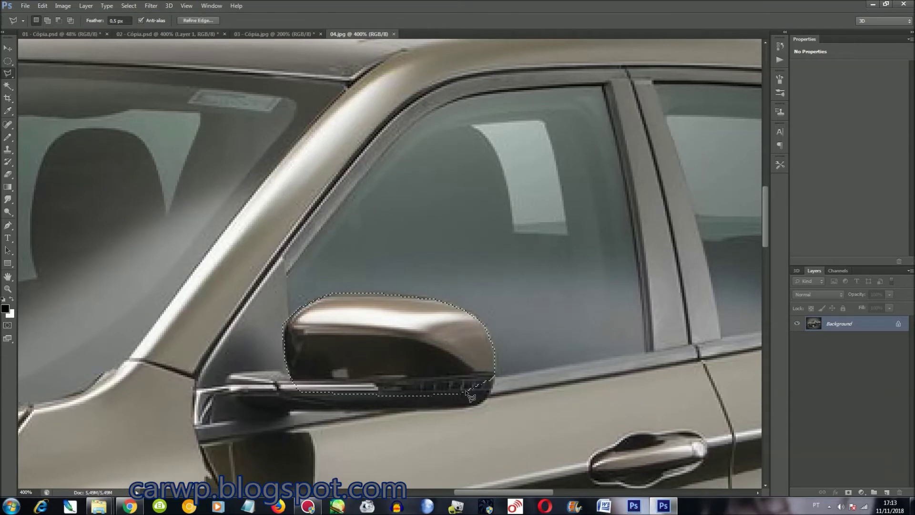
Desaturate the reference mirror and zoom to the car's side mirror in 01 - Cópia.psd.
{"action": "key", "text": "ctrl+shift+u"}
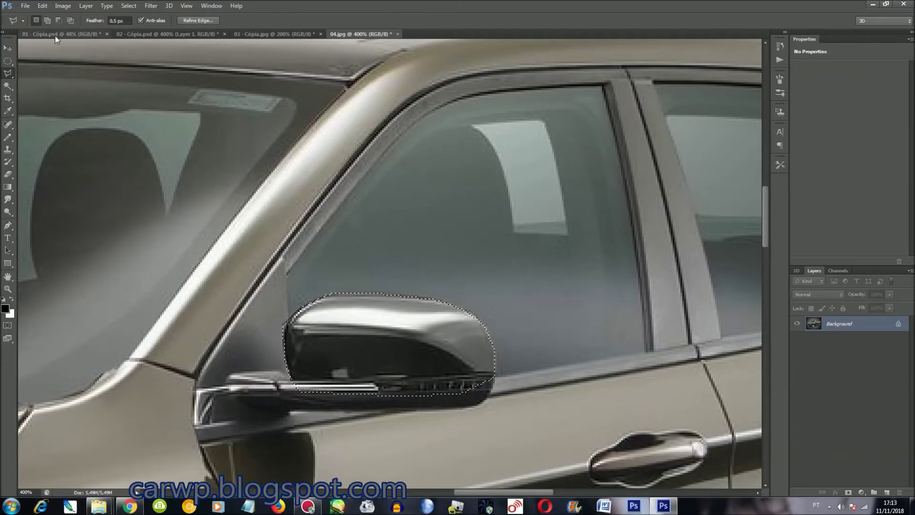
{"action": "left_click", "coordinate": [61, 34]}
{"action": "key", "text": "ctrl+plus"}
{"action": "key", "text": "ctrl+plus"}
{"action": "key", "text": "ctrl+plus"}
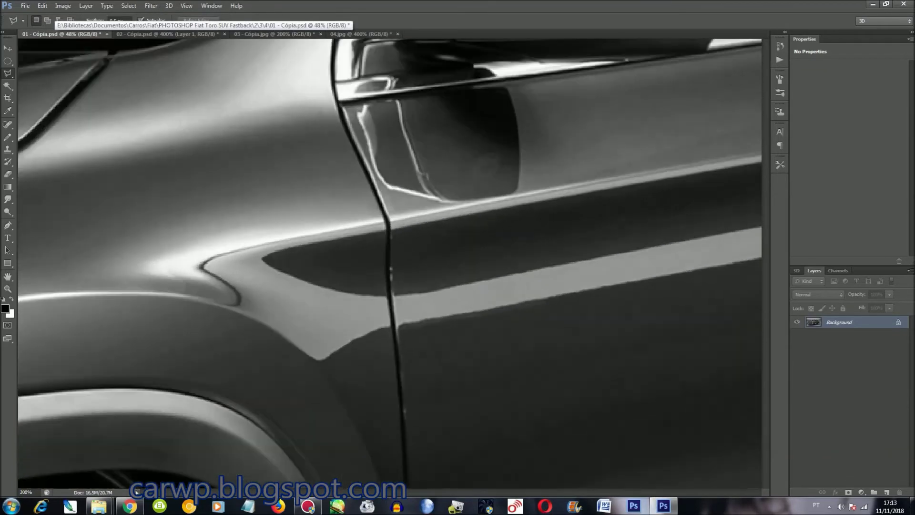
{"action": "scroll", "coordinate": [390, 449], "scroll_direction": "up", "scroll_amount": 2}
{"action": "key", "text": "ctrl+plus"}
{"action": "left_click_drag", "start_coordinate": [466, 492], "coordinate": [485, 492]}
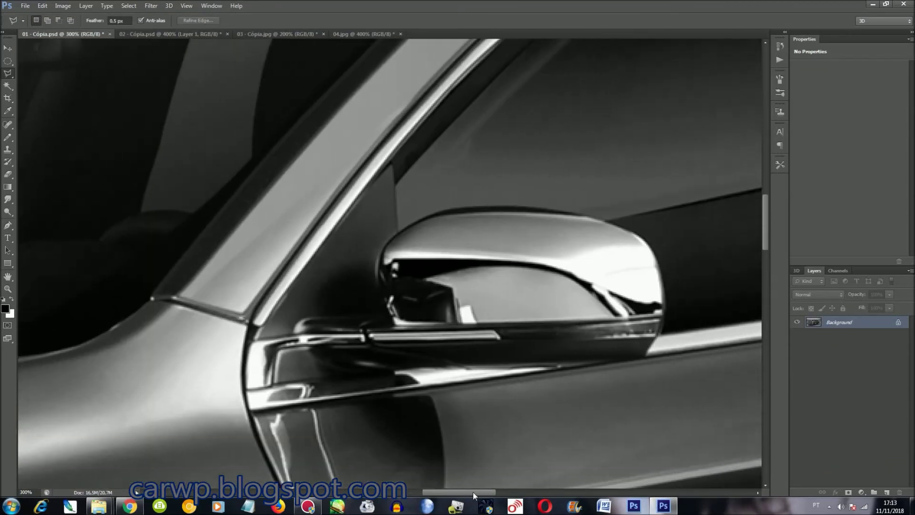
Paste the grey mirror and scale it over the car's original mirror, checking the fit.
{"action": "key", "text": "ctrl+v"}
{"action": "key", "text": "ctrl+t"}
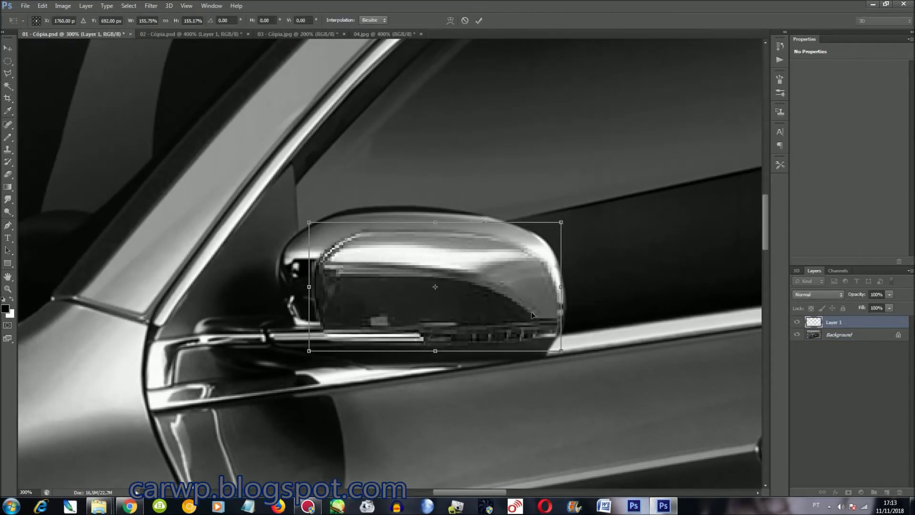
{"action": "left_click_drag", "start_coordinate": [553, 324], "coordinate": [568, 282]}
{"action": "left_click_drag", "start_coordinate": [312, 338], "coordinate": [273, 354]}
{"action": "left_click_drag", "start_coordinate": [480, 304], "coordinate": [479, 301]}
{"action": "left_click_drag", "start_coordinate": [456, 358], "coordinate": [456, 353]}
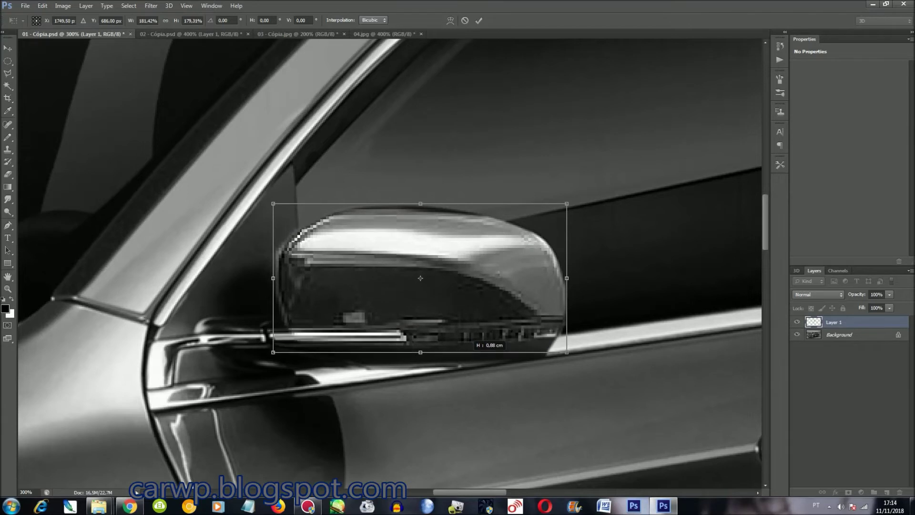
{"action": "key", "text": "Return"}
{"action": "key", "text": "l"}
{"action": "left_click", "coordinate": [797, 322]}
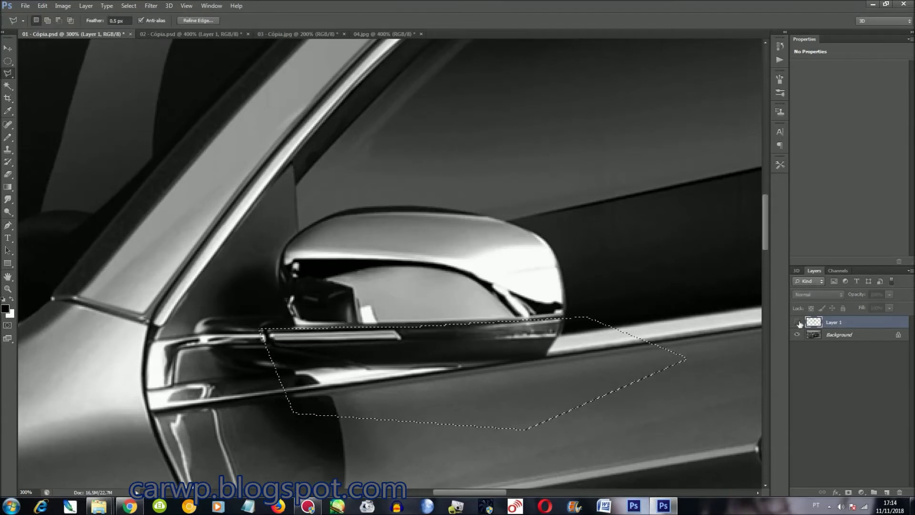
{"action": "key", "text": "ctrl+comma"}
{"action": "key", "text": "ctrl+0"}
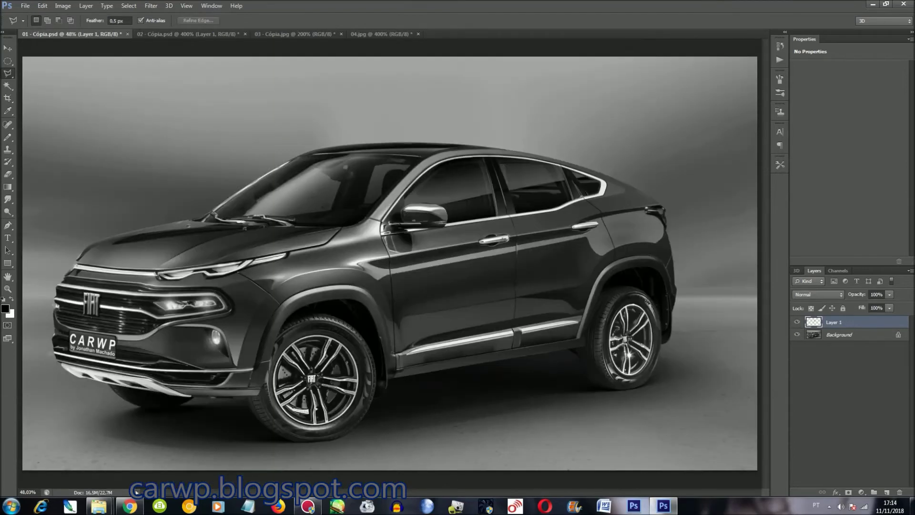
Save the pasted mirror's outline as channel Espelho, merge it into Background, and deselect.
{"action": "right_click", "coordinate": [813, 322]}
{"action": "left_click", "coordinate": [810, 119]}
{"action": "right_click", "coordinate": [430, 211]}
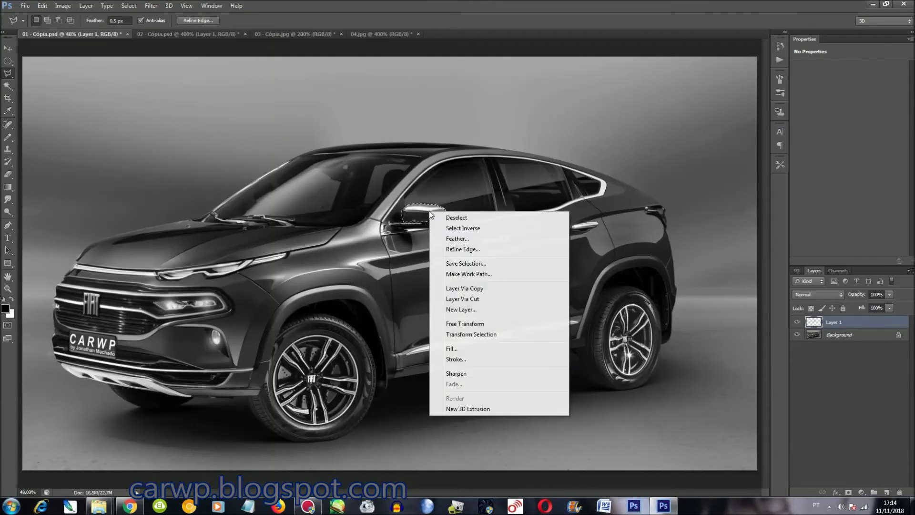
{"action": "left_click", "coordinate": [466, 263]}
{"action": "type", "text": "lho"}
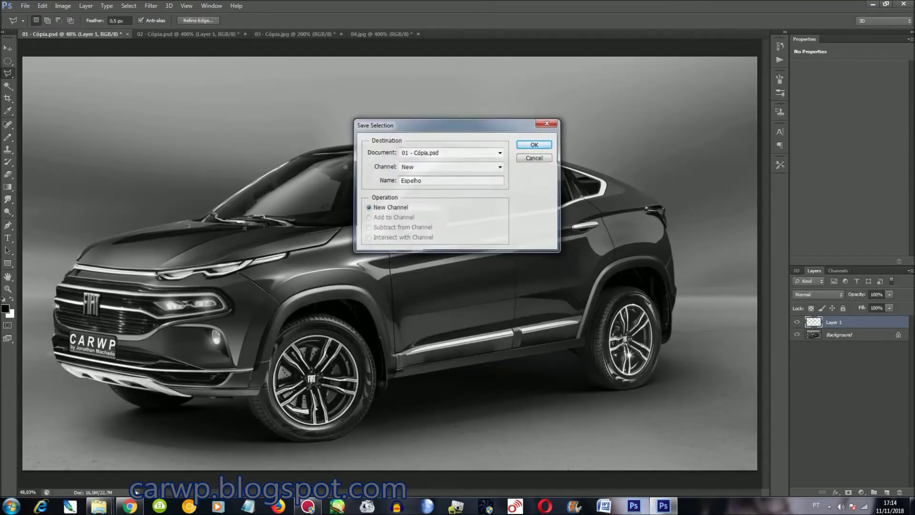
{"action": "key", "text": "Return"}
{"action": "key", "text": "ctrl+e"}
{"action": "key", "text": "ctrl+d"}
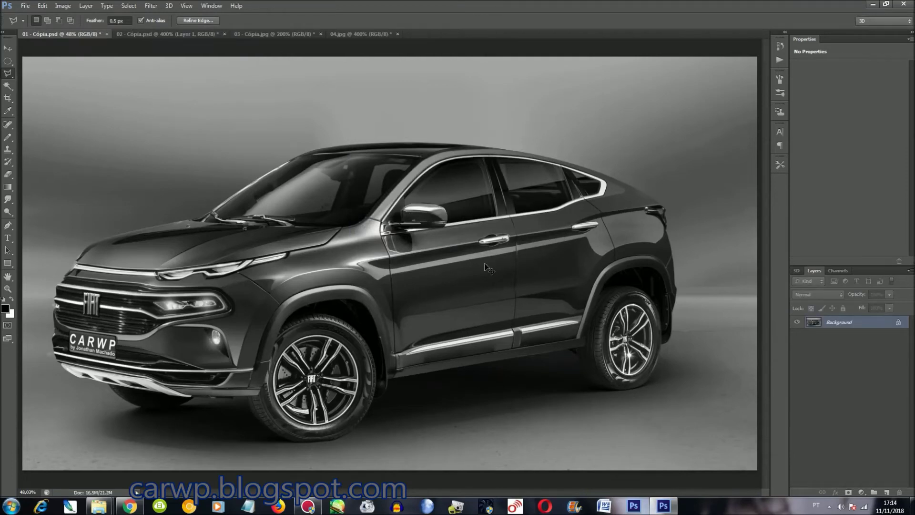
Outline both chrome door handles in 04.jpg, removing the band between them.
{"action": "left_click", "coordinate": [335, 34]}
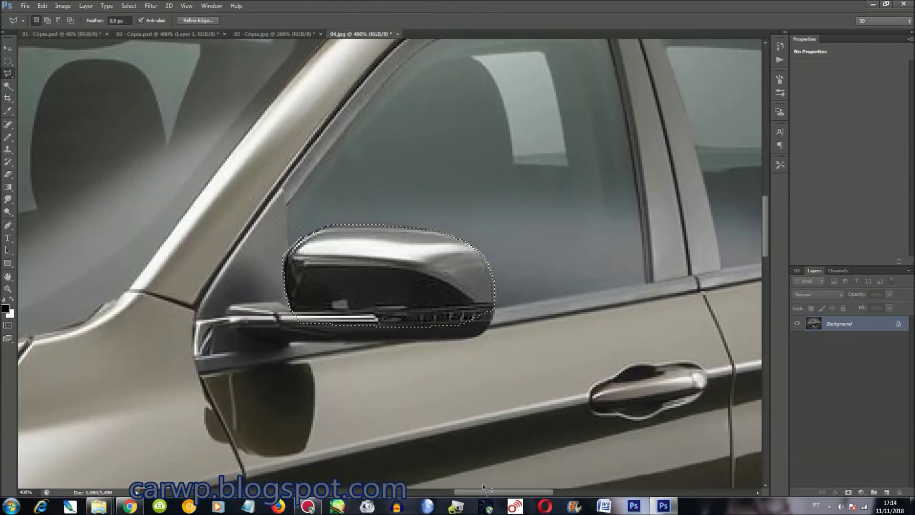
{"action": "left_click_drag", "start_coordinate": [482, 484], "coordinate": [293, 321]}
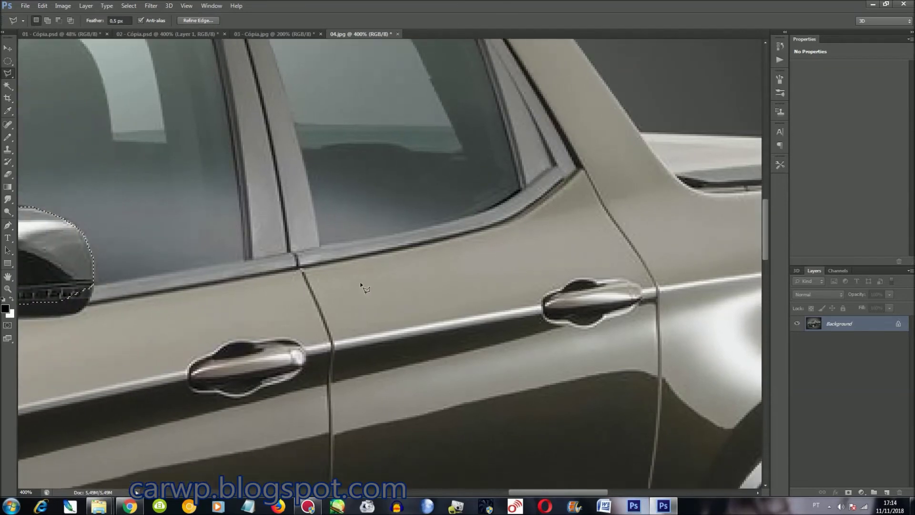
{"action": "key", "text": "ctrl+plus"}
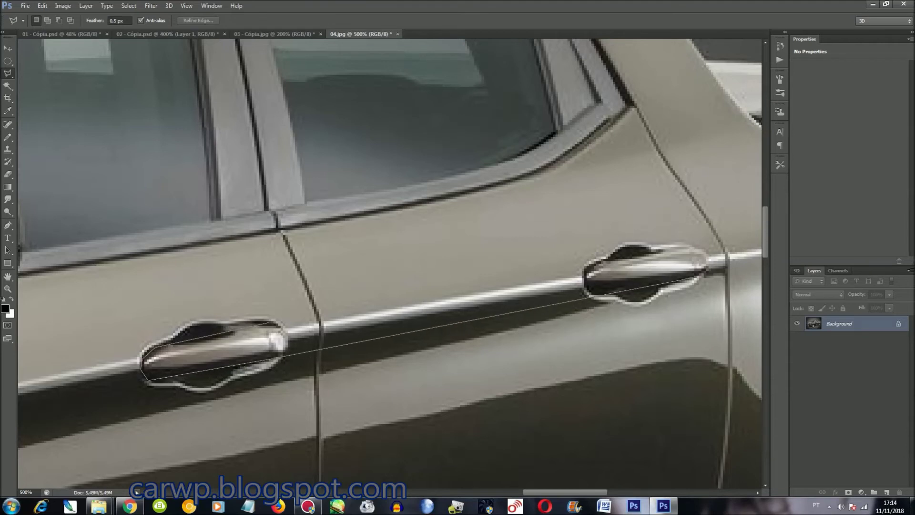
{"action": "left_click", "coordinate": [285, 331]}
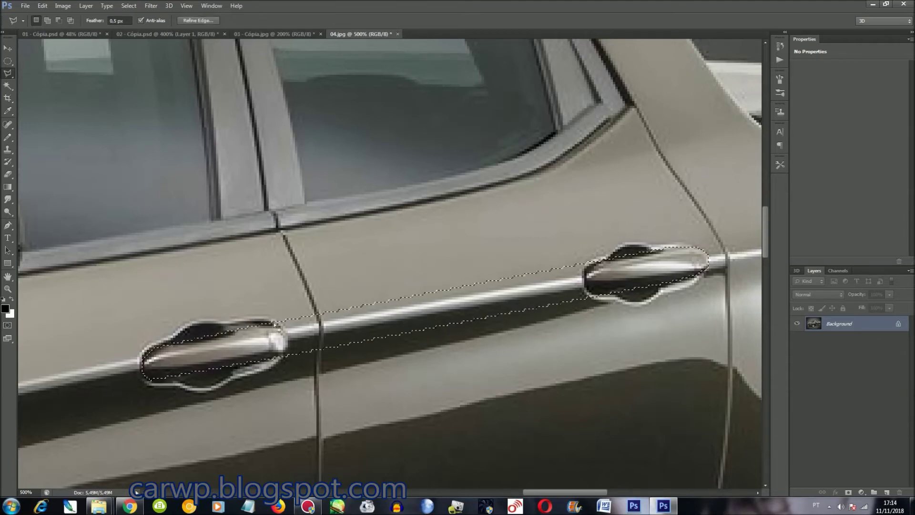
{"action": "left_click", "coordinate": [281, 366]}
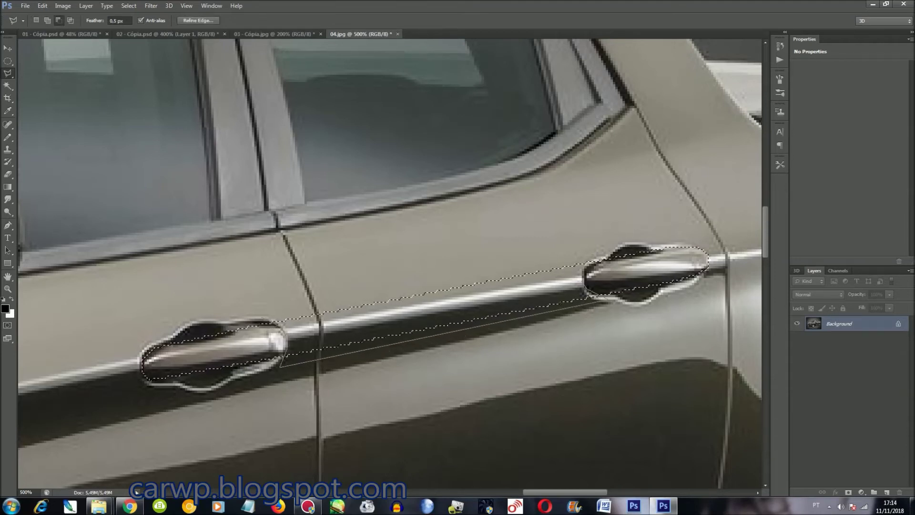
{"action": "double_click", "coordinate": [600, 300]}
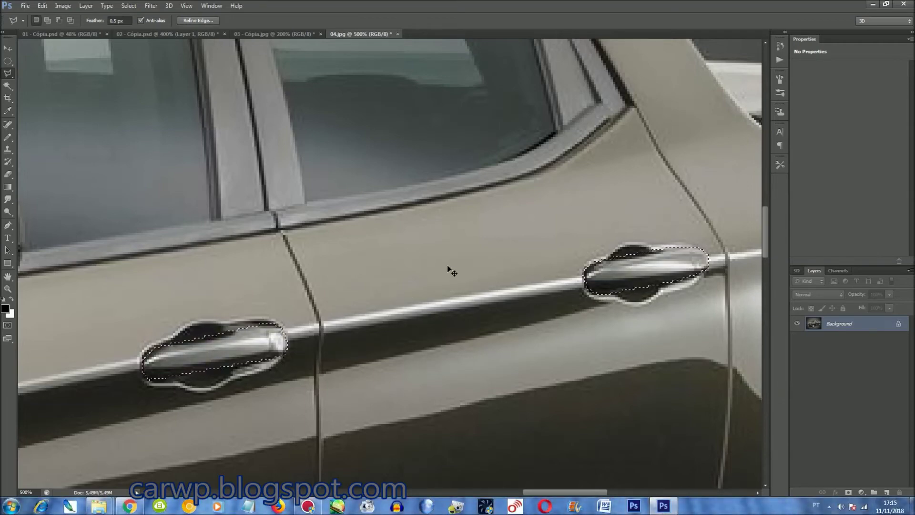
Return to 01 - Cópia.psd and zoom in on the car's door handle.
{"action": "left_click", "coordinate": [61, 33]}
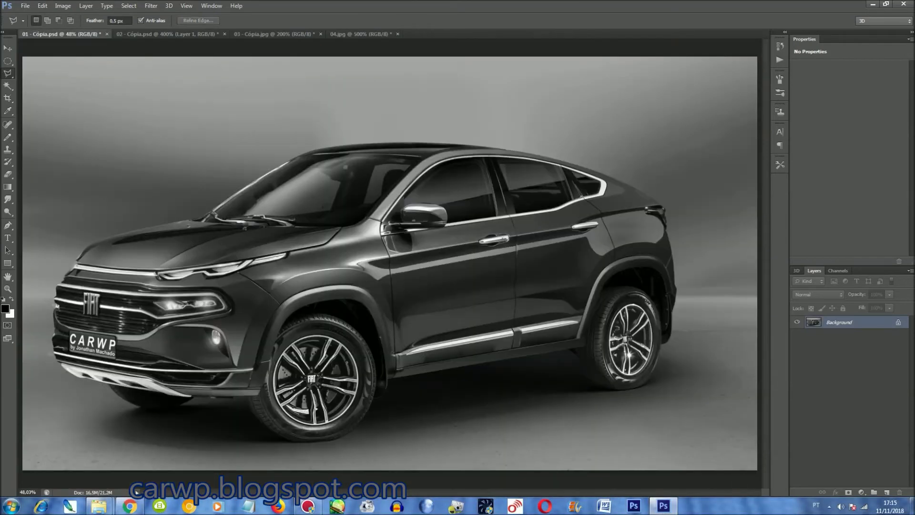
{"action": "key", "text": "ctrl+plus"}
{"action": "key", "text": "ctrl+plus"}
{"action": "key", "text": "ctrl+plus"}
{"action": "key", "text": "ctrl+plus"}
{"action": "left_click_drag", "start_coordinate": [449, 492], "coordinate": [547, 490]}
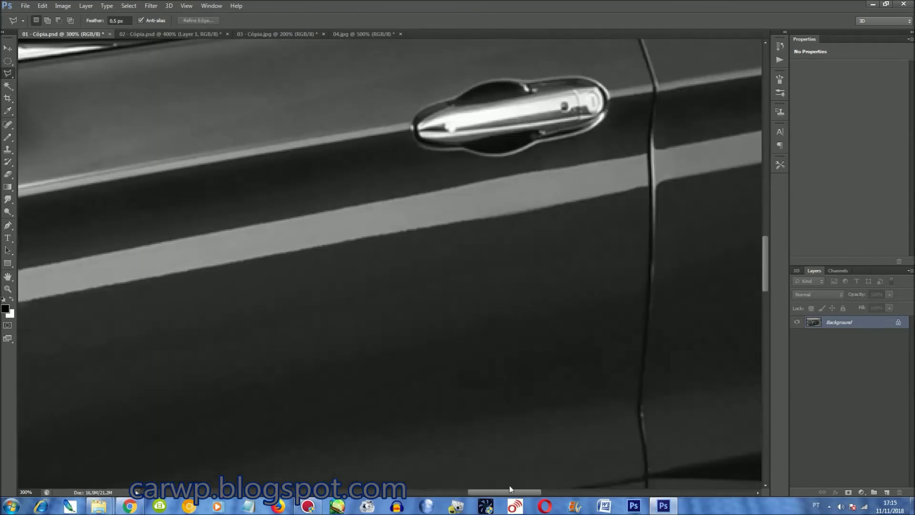
Paste the chrome handles over the door, scaled to about 219% and rotated 1.2°.
{"action": "key", "text": "ctrl+minus"}
{"action": "scroll", "coordinate": [239, 310], "scroll_direction": "up", "scroll_amount": 2}
{"action": "key", "text": "ctrl+v"}
{"action": "key", "text": "ctrl+t"}
{"action": "left_click_drag", "start_coordinate": [505, 292], "coordinate": [679, 334]}
{"action": "left_click_drag", "start_coordinate": [573, 315], "coordinate": [425, 253]}
{"action": "mouse_move", "coordinate": [535, 271]}
{"action": "left_mouse_down"}
{"action": "mouse_move", "coordinate": [623, 302]}
{"action": "mouse_move", "coordinate": [528, 262]}
{"action": "left_mouse_up"}
{"action": "left_click_drag", "start_coordinate": [634, 305], "coordinate": [705, 313]}
{"action": "left_click_drag", "start_coordinate": [578, 245], "coordinate": [553, 259]}
{"action": "key", "text": "Return"}
Copy the front handle to Layer 2 and position it over the front door handle.
{"action": "key", "text": "ctrl+t"}
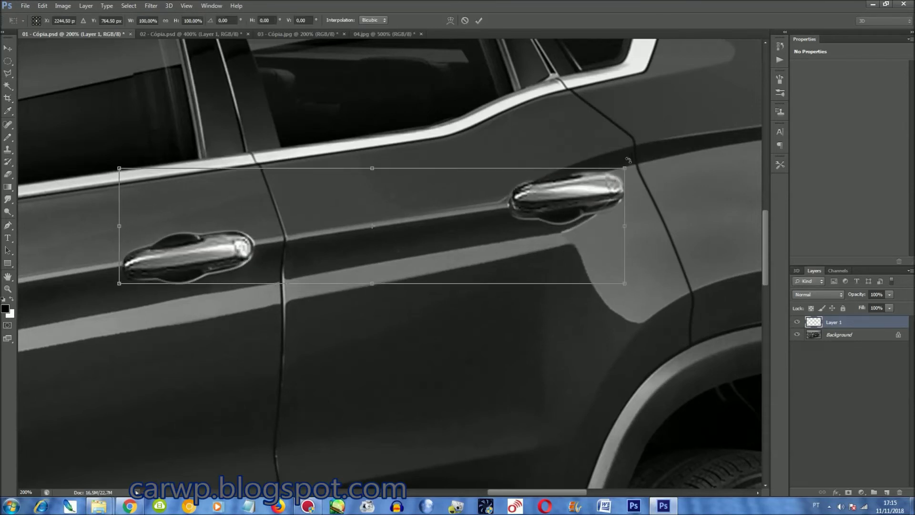
{"action": "key", "text": "Escape"}
{"action": "key", "text": "l"}
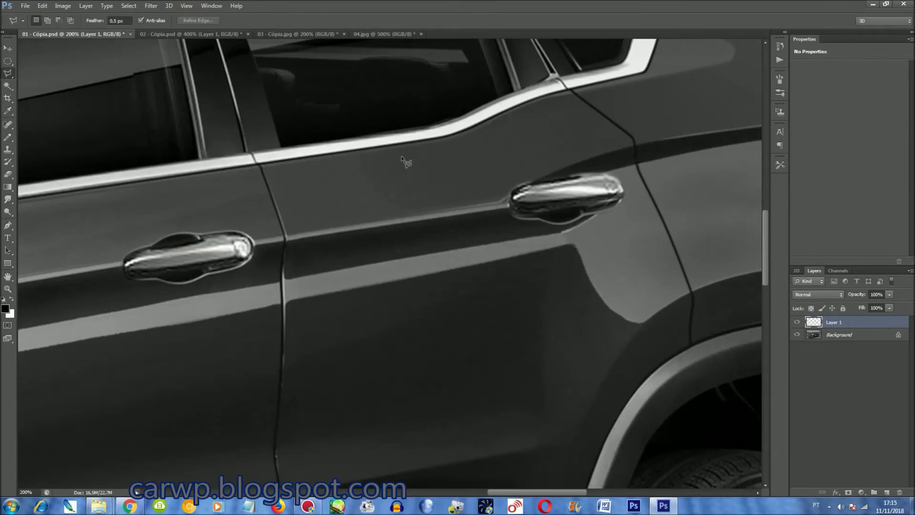
{"action": "left_click", "coordinate": [171, 152]}
{"action": "key", "text": "ctrl+j"}
{"action": "key", "text": "ctrl+t"}
{"action": "mouse_move", "coordinate": [191, 255]}
{"action": "left_mouse_down"}
{"action": "mouse_move", "coordinate": [374, 262]}
{"action": "mouse_move", "coordinate": [225, 263]}
{"action": "left_mouse_up"}
{"action": "key", "text": "ctrl+plus"}
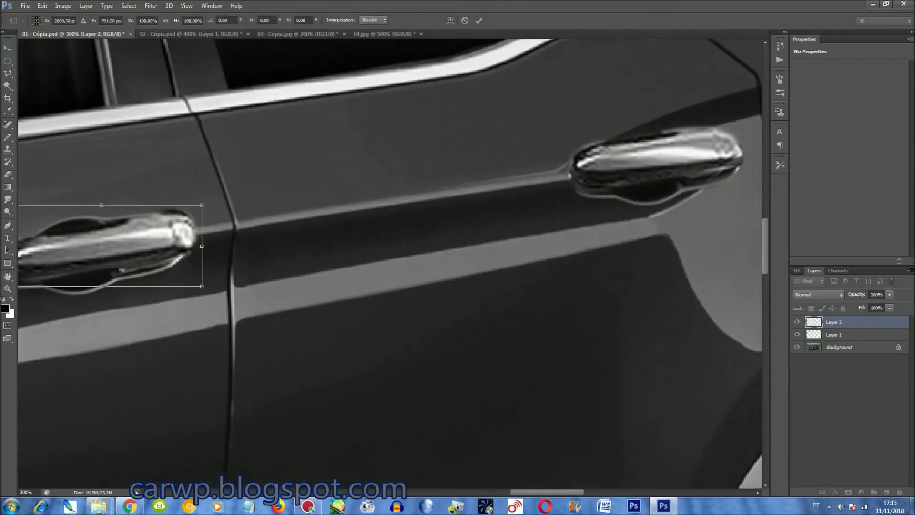
{"action": "left_click_drag", "start_coordinate": [531, 493], "coordinate": [492, 493]}
{"action": "left_click_drag", "start_coordinate": [489, 253], "coordinate": [479, 253]}
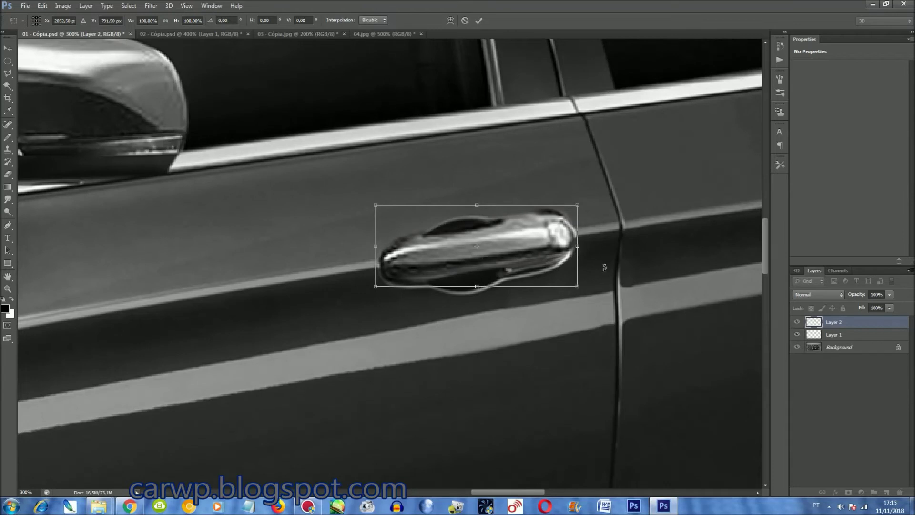
{"action": "left_click_drag", "start_coordinate": [568, 250], "coordinate": [568, 255]}
{"action": "key", "text": "Return"}
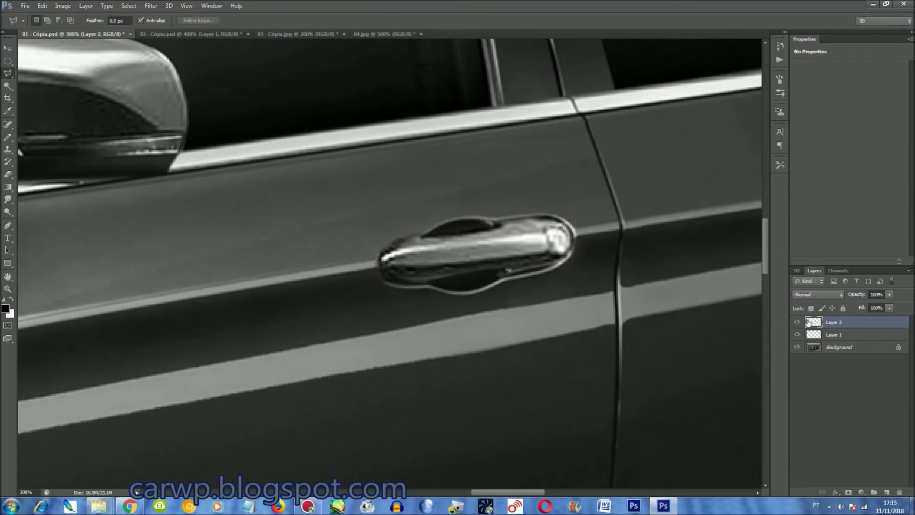
Compare against the original, then move the Layer 1 rear handle into place at about 96%.
{"action": "left_click", "coordinate": [797, 322]}
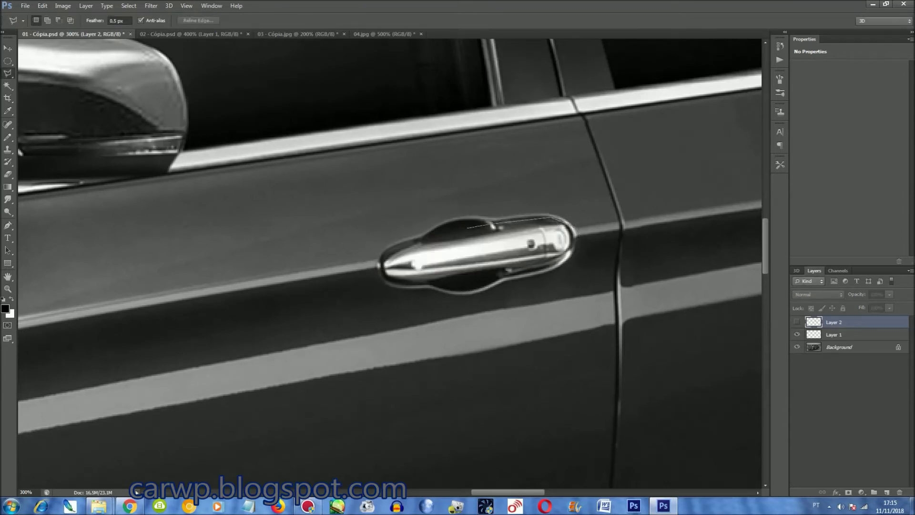
{"action": "double_click", "coordinate": [605, 264]}
{"action": "key", "text": "ctrl+d"}
{"action": "left_click", "coordinate": [797, 322]}
{"action": "left_click_drag", "start_coordinate": [435, 475], "coordinate": [369, 385]}
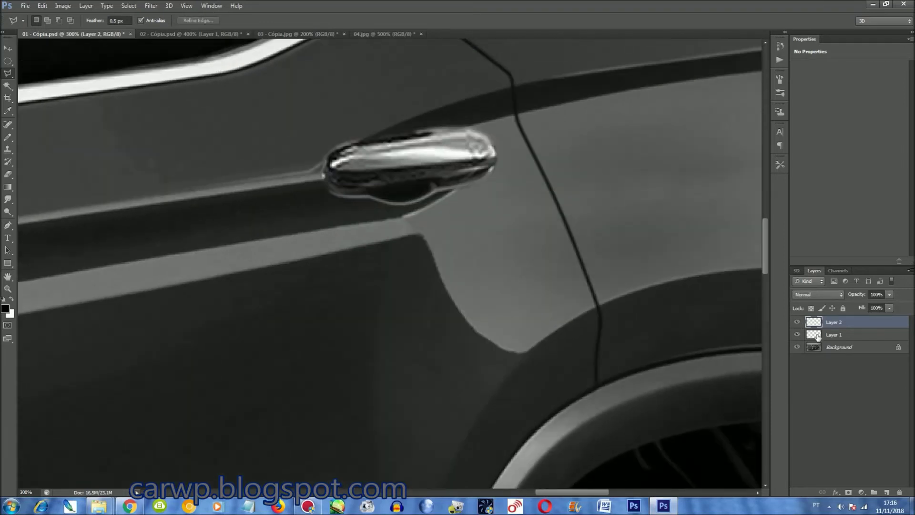
{"action": "left_click", "coordinate": [806, 334]}
{"action": "key", "text": "ctrl+t"}
{"action": "left_click_drag", "start_coordinate": [396, 162], "coordinate": [353, 157]}
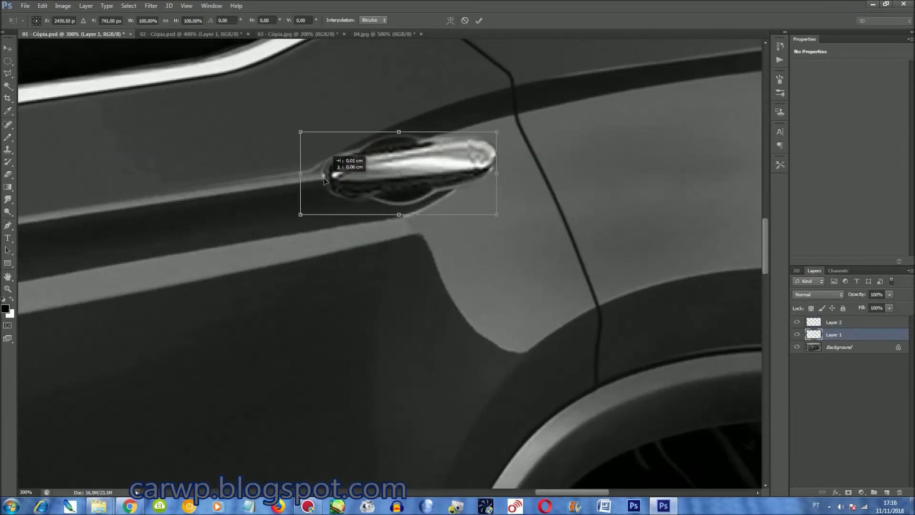
{"action": "left_click_drag", "start_coordinate": [490, 130], "coordinate": [495, 133]}
{"action": "key", "text": "Return"}
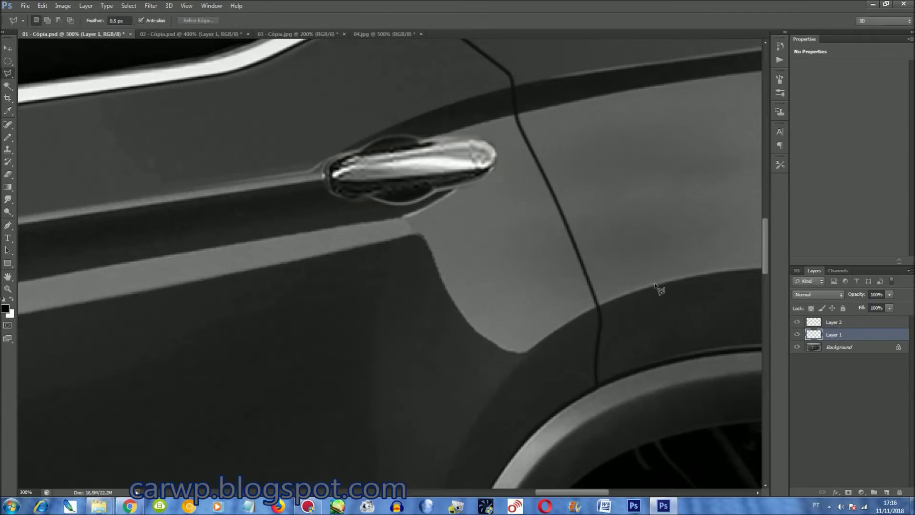
Trace around the rear handle with Polygonal Lasso and check the handles with Background hidden.
{"action": "left_click", "coordinate": [796, 335]}
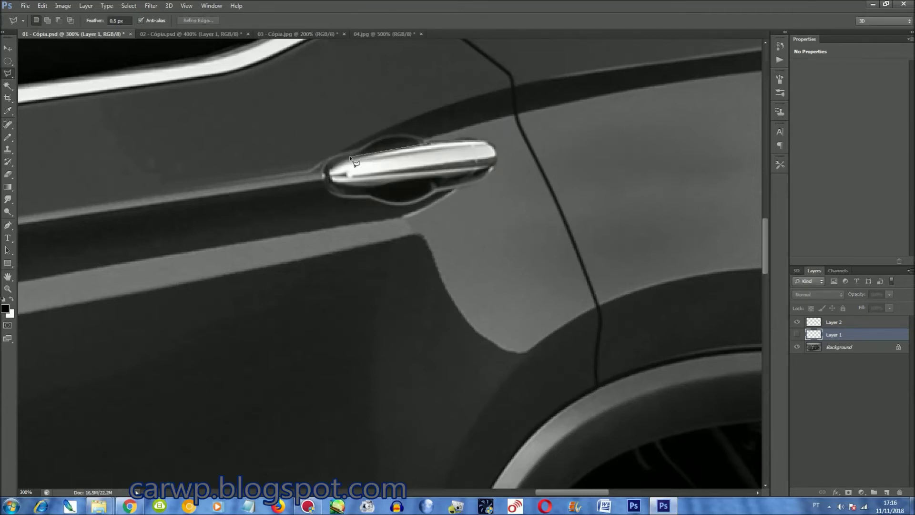
{"action": "key", "text": "Return"}
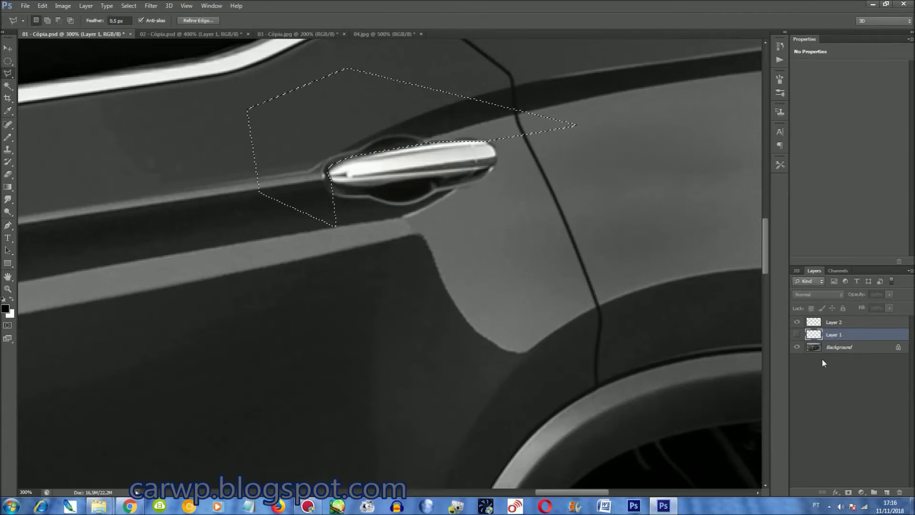
{"action": "left_click", "coordinate": [797, 335]}
{"action": "key", "text": "ctrl+d"}
{"action": "left_click", "coordinate": [797, 336]}
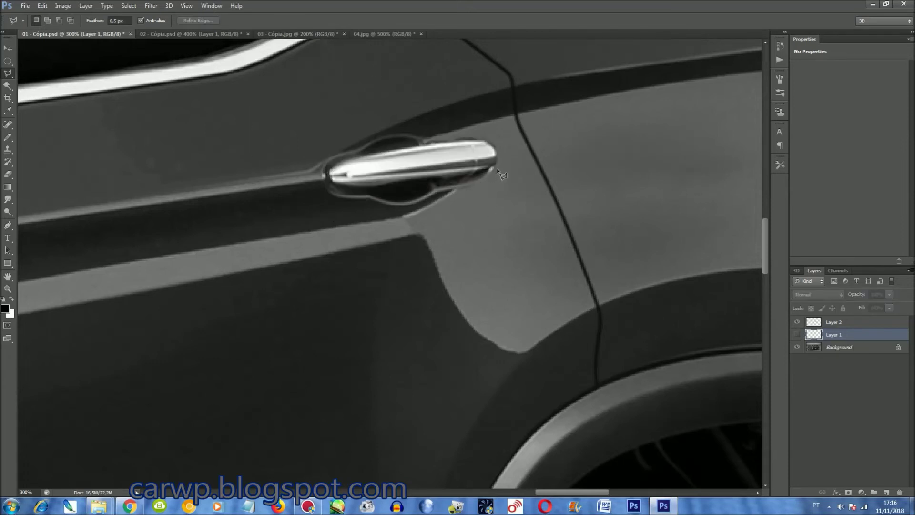
{"action": "left_click", "coordinate": [439, 268]}
{"action": "left_click", "coordinate": [532, 199]}
{"action": "key", "text": "Return"}
{"action": "key", "text": "ctrl+0"}
{"action": "left_click", "coordinate": [797, 335]}
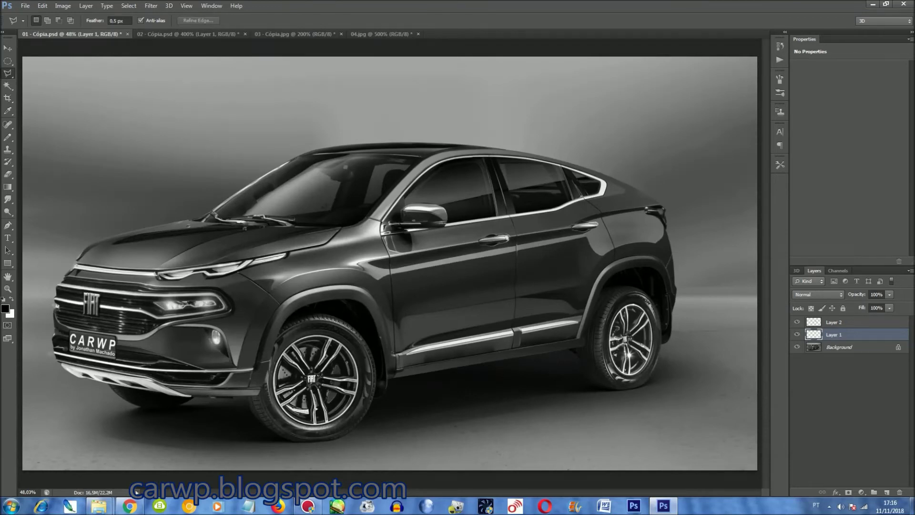
{"action": "left_click", "coordinate": [797, 347]}
Merge Layer 2 into Layer 1 and add a Levels adjustment to the handles' pixels.
{"action": "key", "text": "ctrl+shift+e"}
{"action": "left_click", "coordinate": [797, 334]}
{"action": "right_click", "coordinate": [814, 324]}
{"action": "left_click", "coordinate": [810, 120]}
{"action": "left_click", "coordinate": [86, 6]}
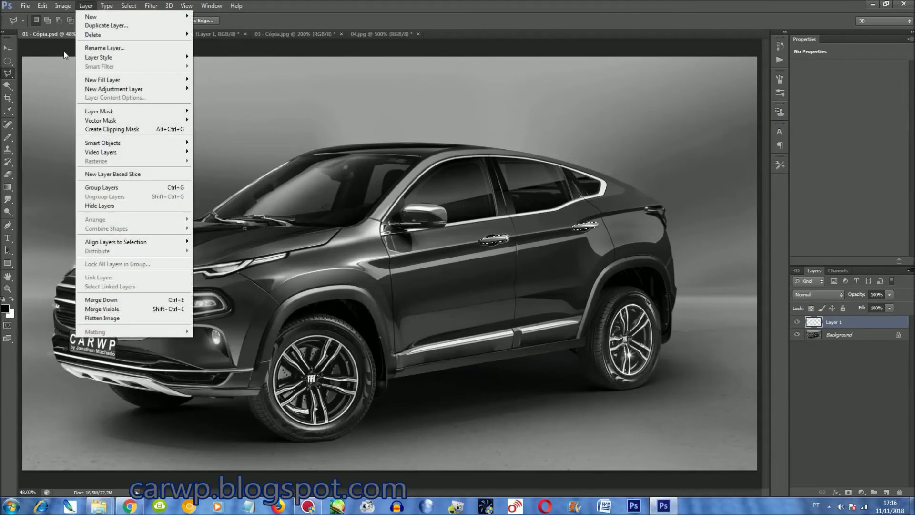
{"action": "left_click", "coordinate": [210, 97]}
{"action": "key", "text": "Return"}
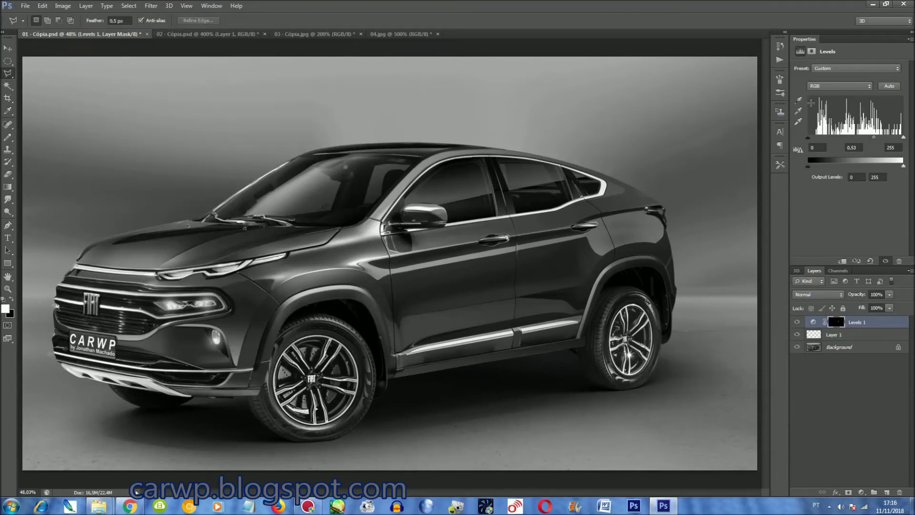
Flatten the image, load the Temp channel selection to inspect its edge, then deselect.
{"action": "key", "text": "ctrl+shift+e"}
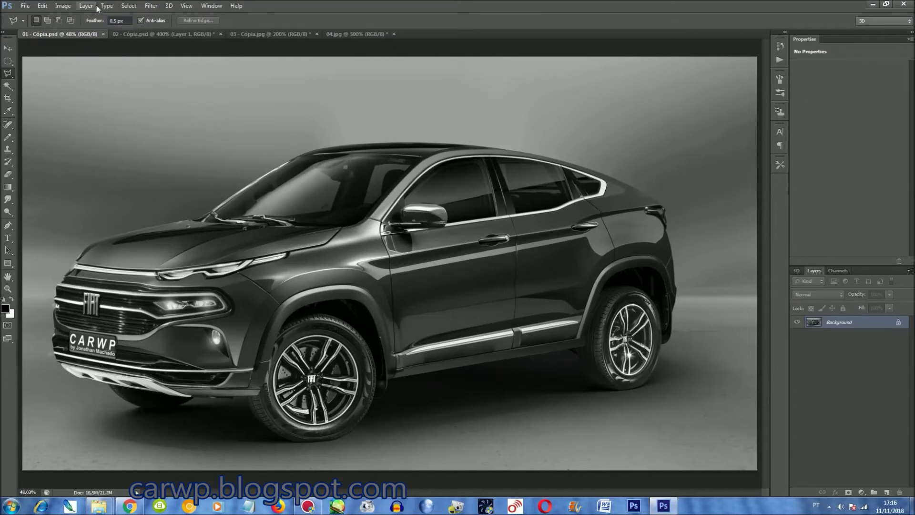
{"action": "left_click", "coordinate": [129, 5]}
{"action": "left_click", "coordinate": [138, 173]}
{"action": "left_click", "coordinate": [138, 150]}
{"action": "left_click", "coordinate": [138, 190]}
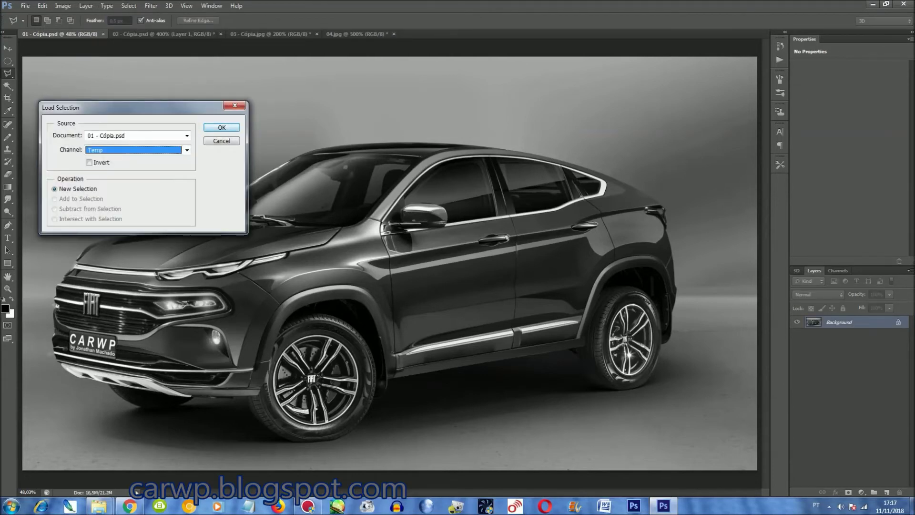
{"action": "key", "text": "Return"}
{"action": "key", "text": "ctrl+plus"}
{"action": "key", "text": "ctrl+plus"}
{"action": "key", "text": "ctrl+plus"}
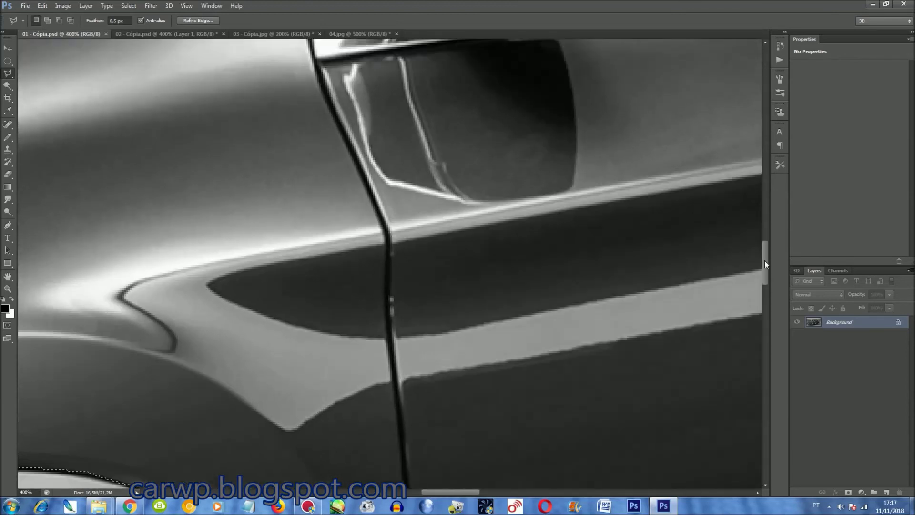
{"action": "left_click_drag", "start_coordinate": [764, 260], "coordinate": [759, 232]}
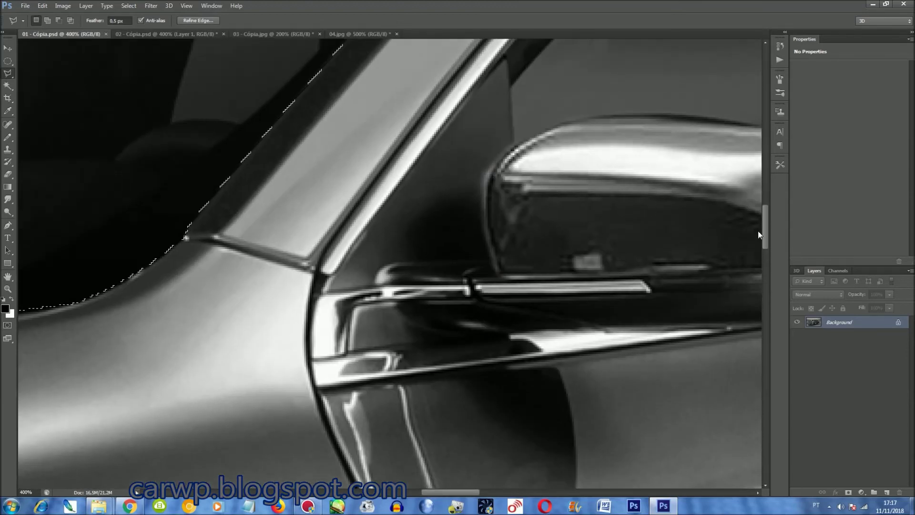
{"action": "key", "text": "ctrl+0"}
{"action": "key", "text": "ctrl+d"}
Attempt to copy the window trim from 02 - Cópia.psd, then return to 01 - Cópia.psd.
{"action": "key", "text": "ctrl+Tab"}
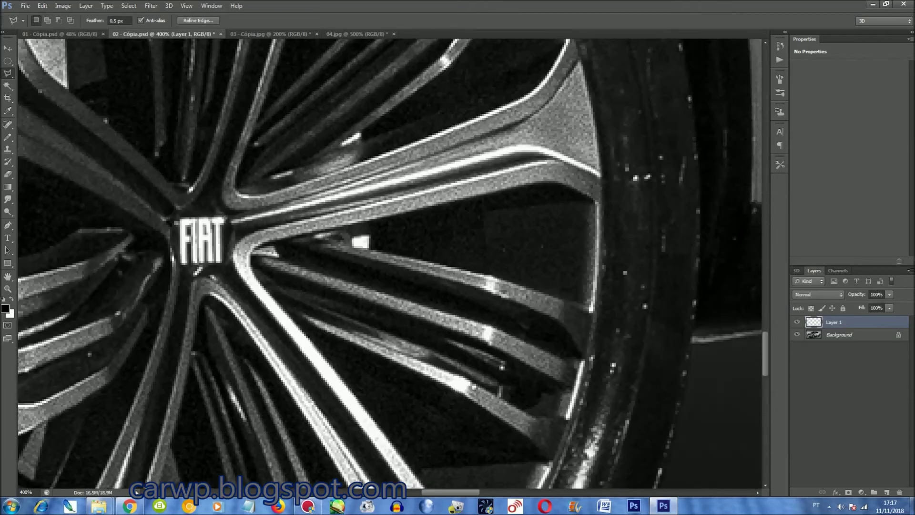
{"action": "key", "text": "ctrl+minus"}
{"action": "left_click_drag", "start_coordinate": [766, 336], "coordinate": [764, 211]}
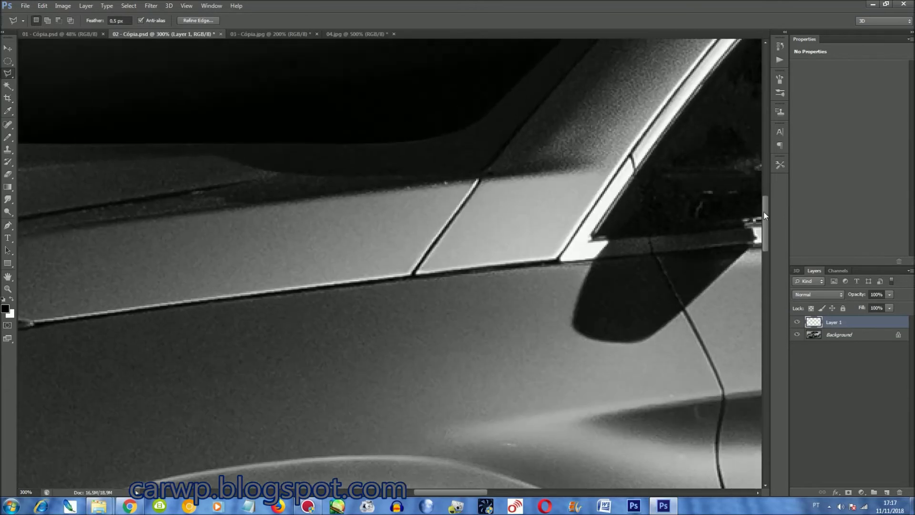
{"action": "left_click_drag", "start_coordinate": [458, 491], "coordinate": [484, 492]}
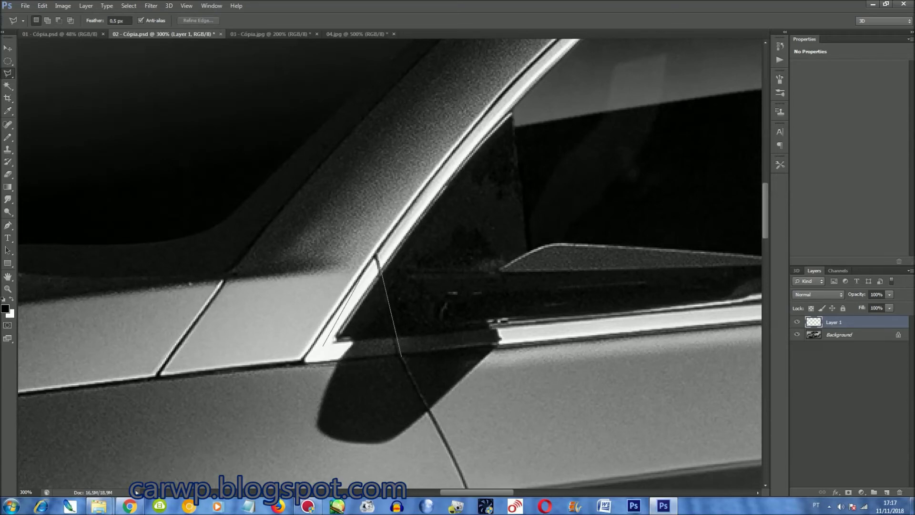
{"action": "double_click", "coordinate": [398, 361]}
{"action": "key", "text": "ctrl+c"}
{"action": "key", "text": "Return"}
{"action": "key", "text": "ctrl+e"}
{"action": "key", "text": "ctrl+0"}
{"action": "left_click", "coordinate": [70, 33]}
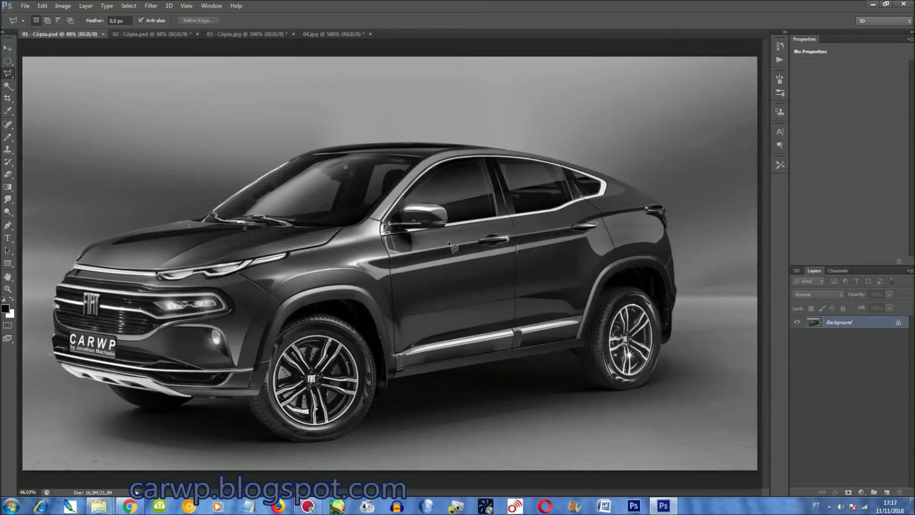
{"action": "scroll", "coordinate": [453, 245], "scroll_direction": "up", "scroll_amount": 5}
Paste the trim patch and position it beside the mirror.
{"action": "scroll", "coordinate": [765, 241], "scroll_direction": "up", "scroll_amount": 3}
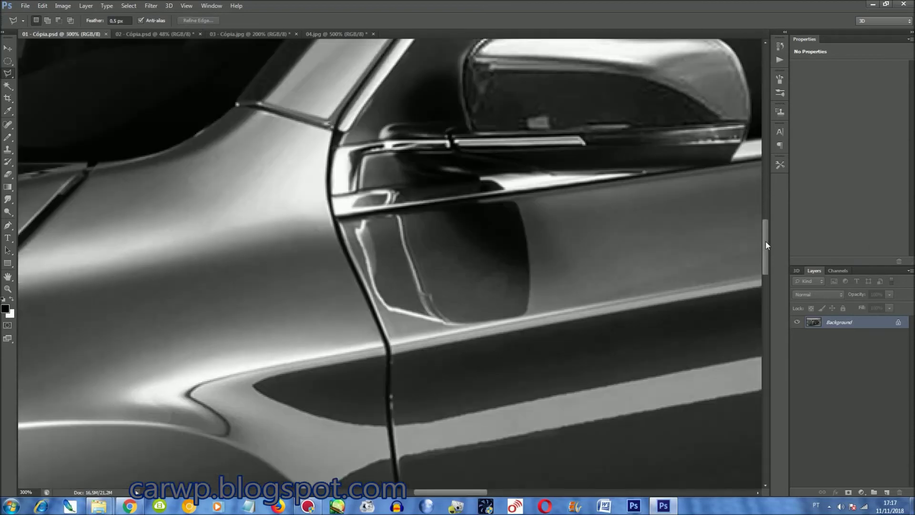
{"action": "scroll", "coordinate": [744, 286], "scroll_direction": "up", "scroll_amount": 3}
{"action": "key", "text": "ctrl+v"}
{"action": "key", "text": "ctrl+t"}
{"action": "mouse_move", "coordinate": [415, 281]}
{"action": "left_mouse_down"}
{"action": "mouse_move", "coordinate": [308, 328]}
{"action": "mouse_move", "coordinate": [306, 314]}
{"action": "left_mouse_up"}
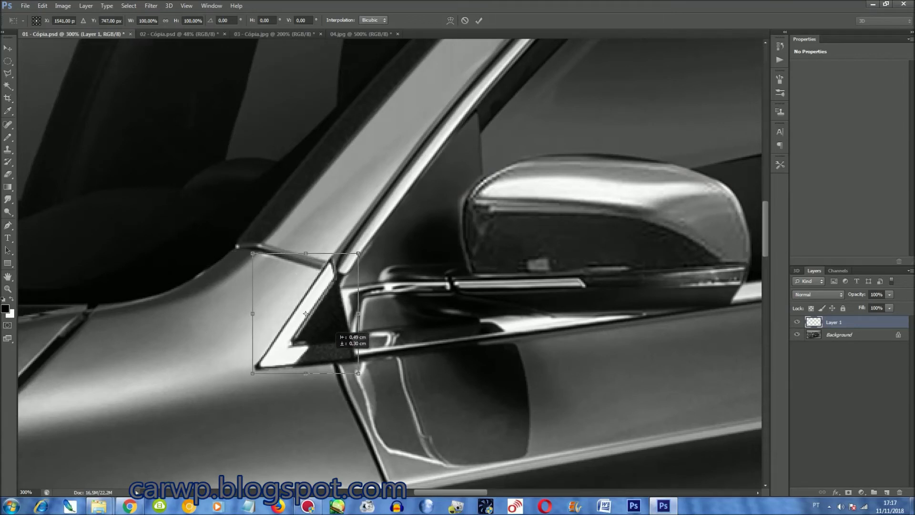
{"action": "key", "text": "Return"}
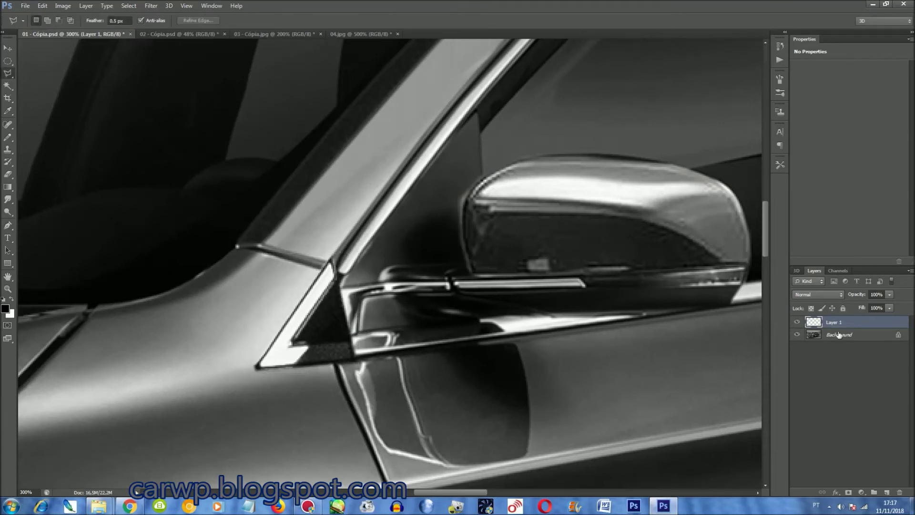
{"action": "left_click", "coordinate": [797, 322]}
{"action": "left_click", "coordinate": [340, 380]}
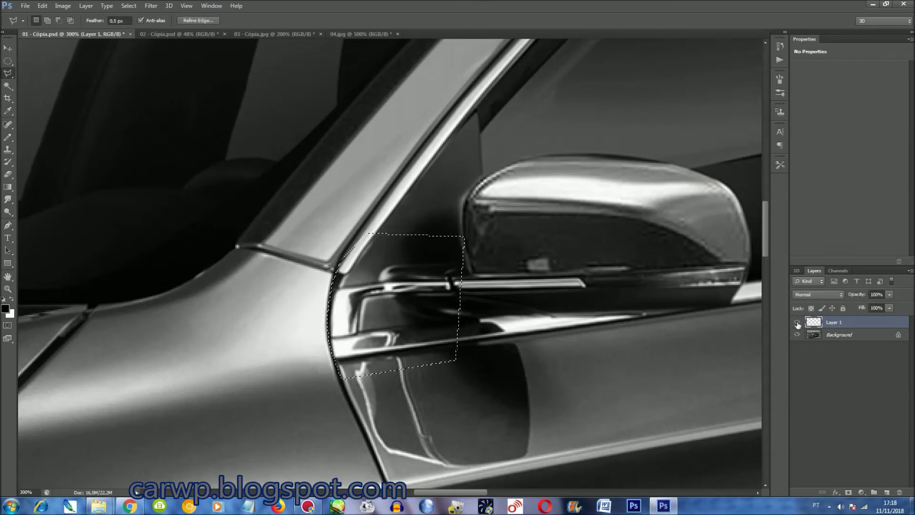
{"action": "key", "text": "ctrl+0"}
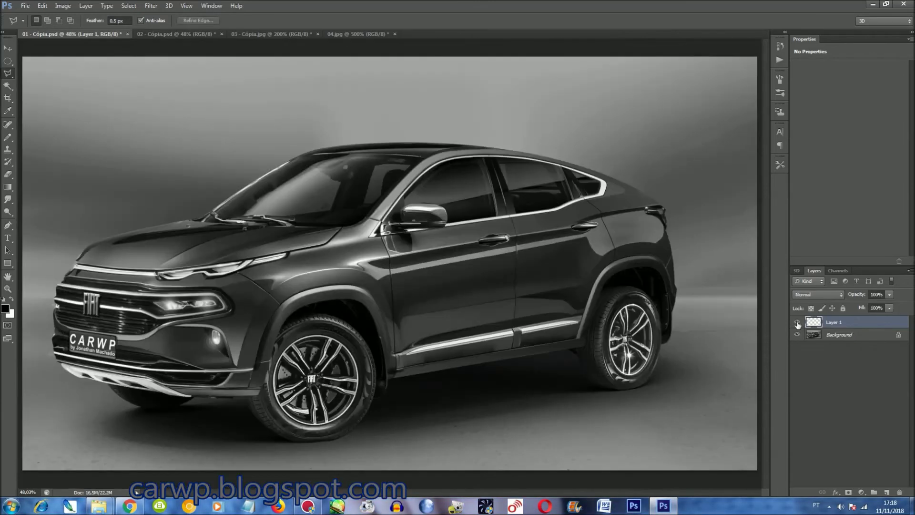
{"action": "key", "text": "ctrl+plus"}
{"action": "key", "text": "ctrl+plus"}
{"action": "key", "text": "ctrl+plus"}
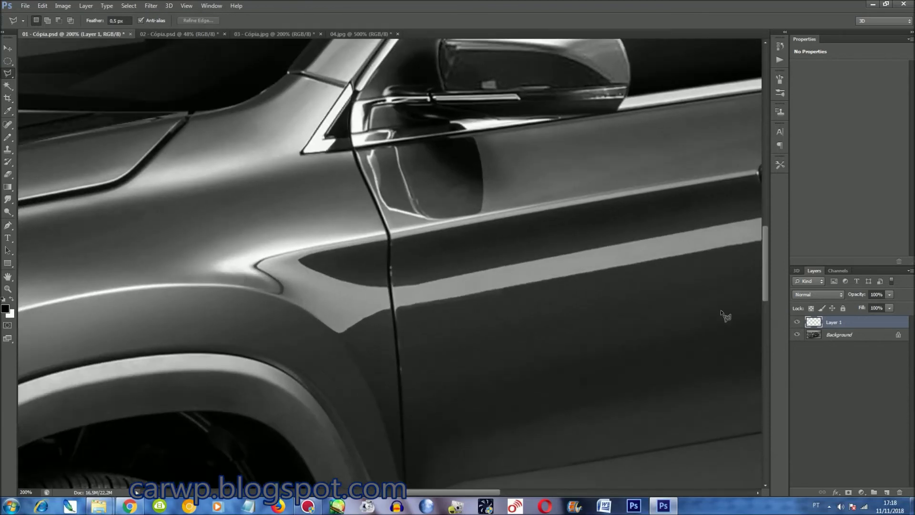
Try Screen, revert to Normal at about 80% opacity, merge down and save.
{"action": "left_click", "coordinate": [809, 295]}
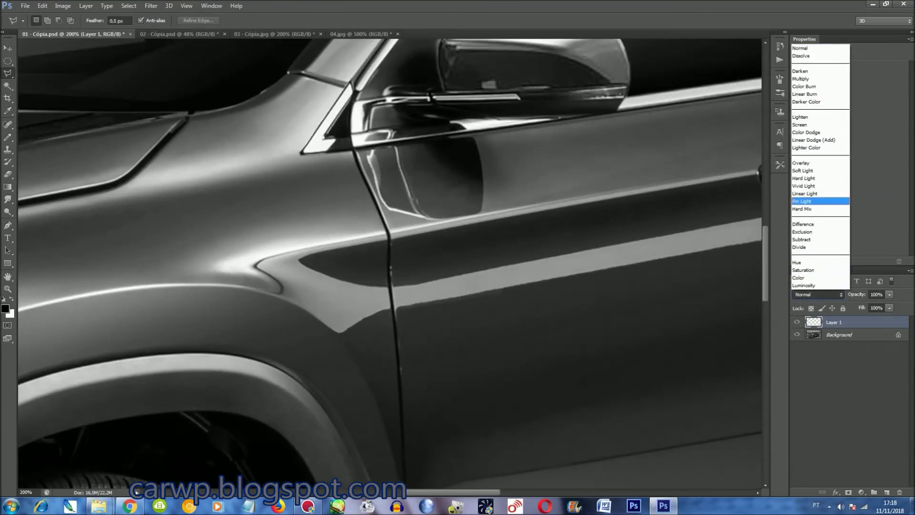
{"action": "left_click", "coordinate": [801, 125]}
{"action": "key", "text": "alt+shift+n"}
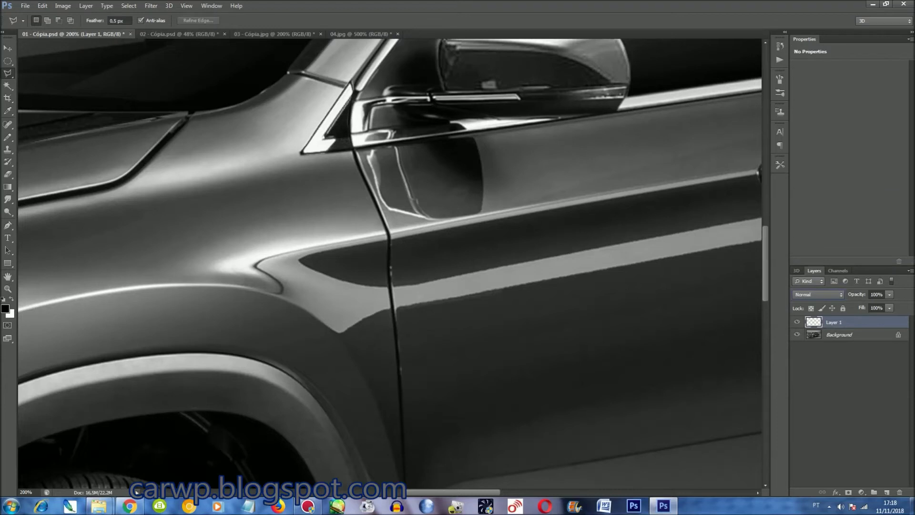
{"action": "left_click_drag", "start_coordinate": [889, 305], "coordinate": [878, 305]}
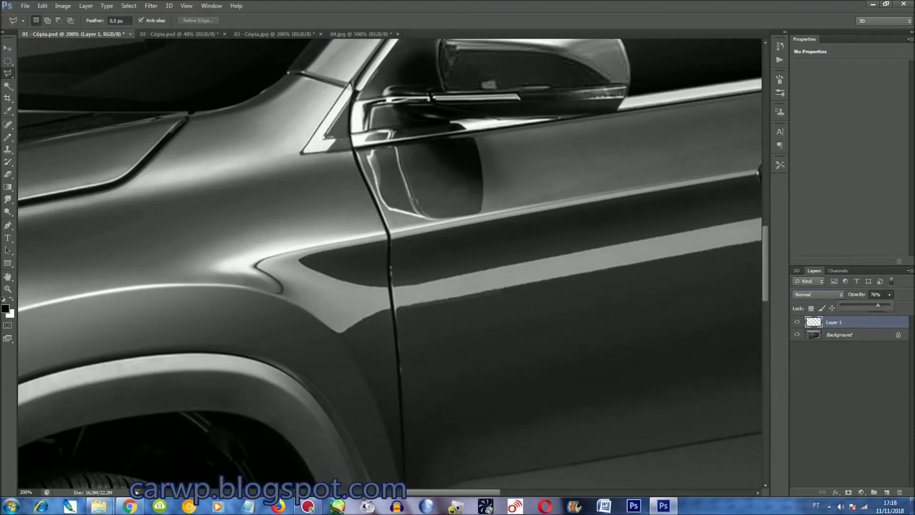
{"action": "key", "text": "ctrl+0"}
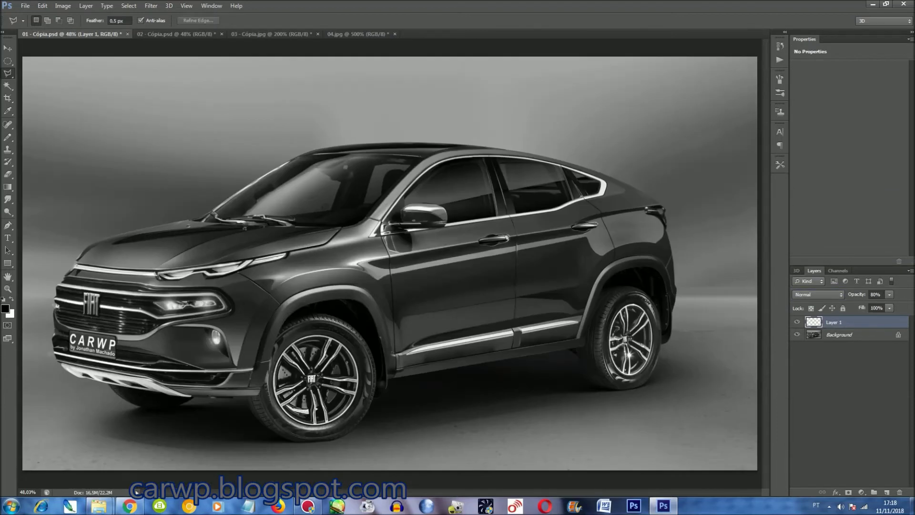
{"action": "key", "text": "ctrl+e"}
{"action": "key", "text": "ctrl+s"}
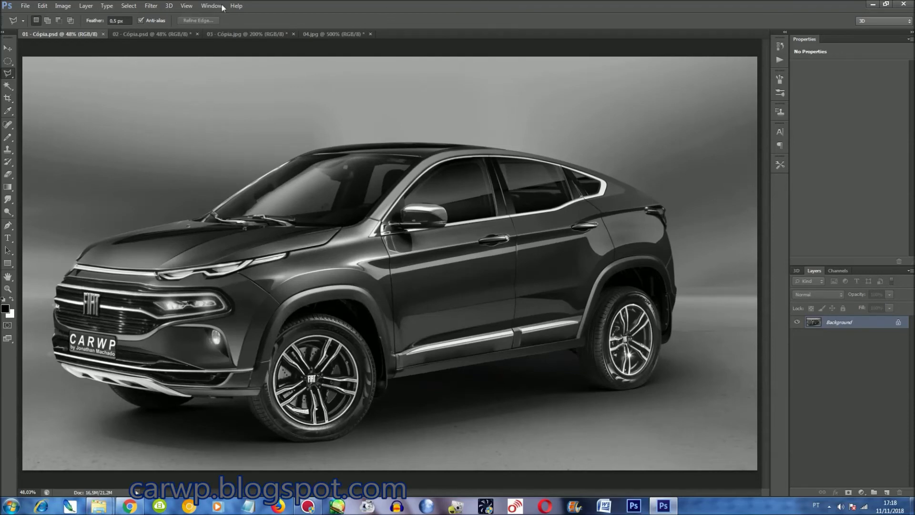
Load the Temp channel as the car-body selection and zoom in on the door seam.
{"action": "left_click", "coordinate": [128, 6]}
{"action": "left_click", "coordinate": [138, 172]}
{"action": "left_click", "coordinate": [187, 150]}
{"action": "left_click", "coordinate": [94, 183]}
{"action": "left_click", "coordinate": [221, 127]}
{"action": "key", "text": "ctrl+plus"}
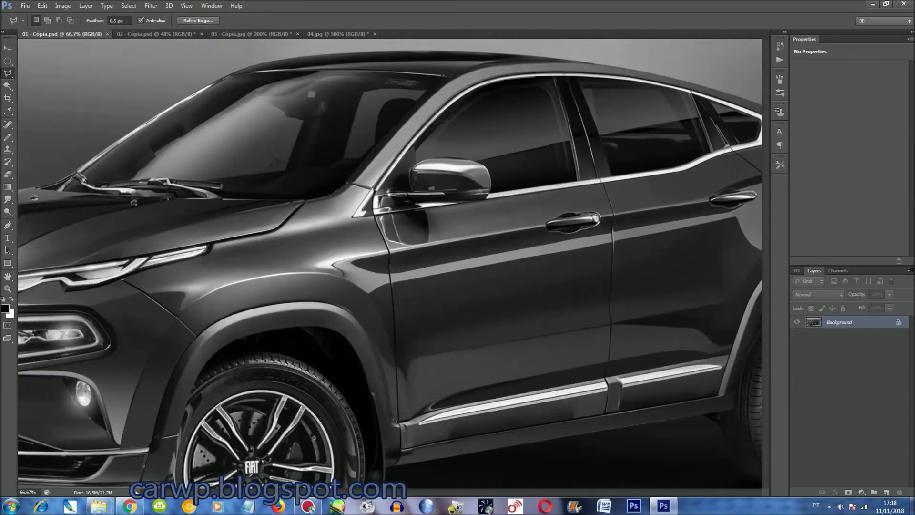
{"action": "key", "text": "ctrl+plus"}
{"action": "key", "text": "ctrl+plus"}
{"action": "key", "text": "ctrl+plus"}
{"action": "left_click_drag", "start_coordinate": [768, 265], "coordinate": [768, 220]}
Subtract the area along the window trim, roof trim and pillar with Polygonal Lasso.
{"action": "left_click", "coordinate": [257, 431], "text": "alt"}
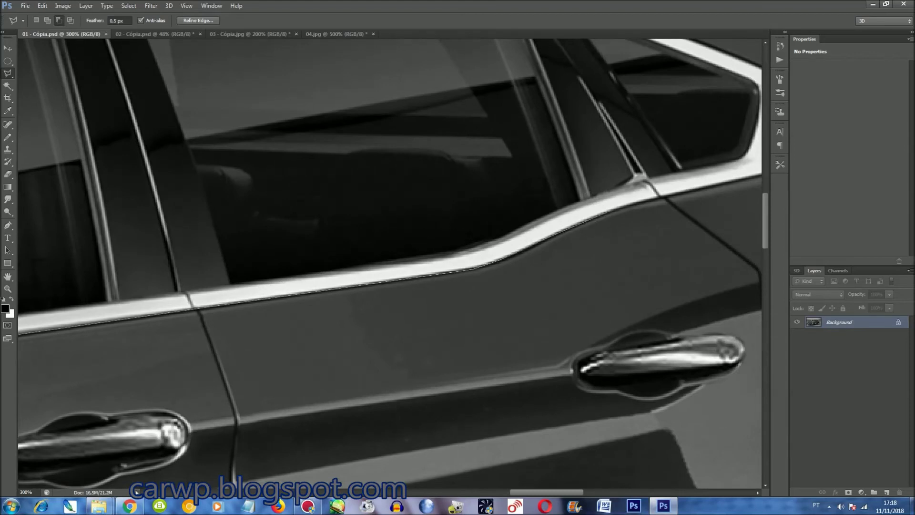
{"action": "scroll", "coordinate": [682, 187], "scroll_direction": "up", "scroll_amount": 1}
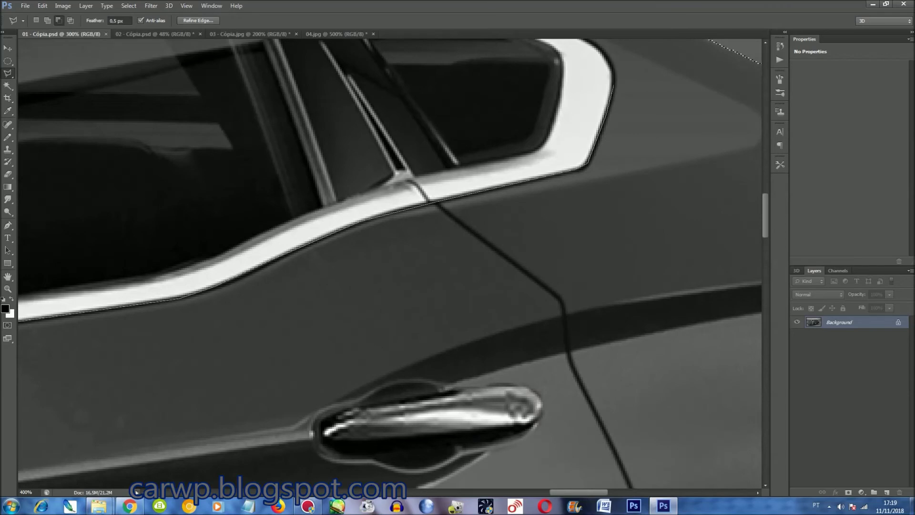
{"action": "scroll", "coordinate": [389, 264], "scroll_direction": "up", "scroll_amount": 2}
{"action": "scroll", "coordinate": [389, 264], "scroll_direction": "up", "scroll_amount": 2}
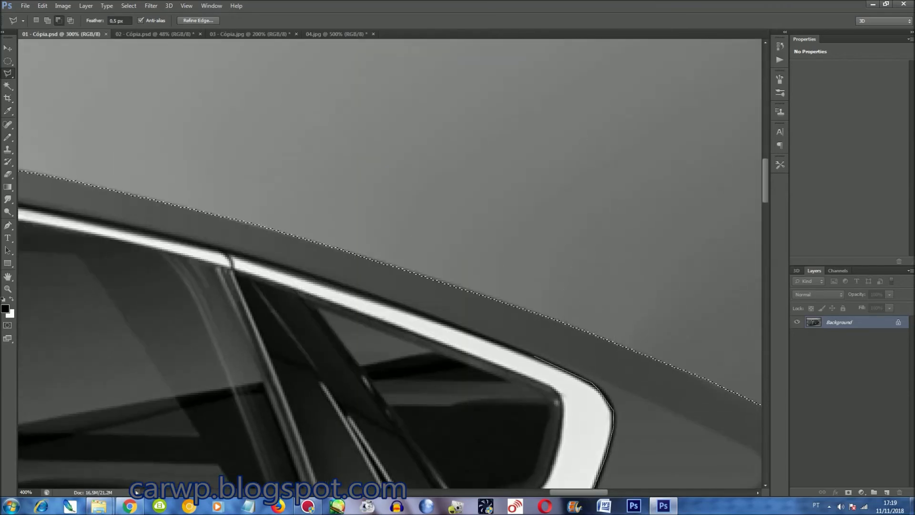
{"action": "left_click", "coordinate": [214, 247]}
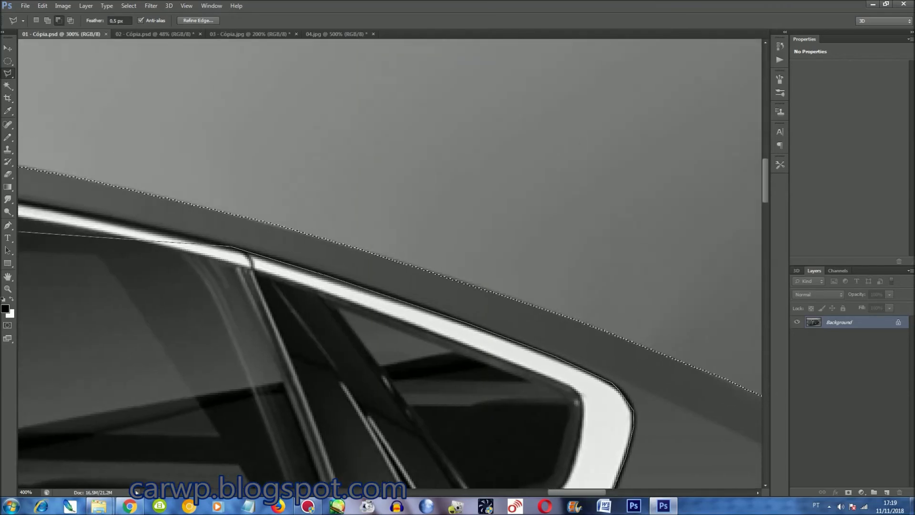
{"action": "scroll", "coordinate": [486, 212], "scroll_direction": "left", "scroll_amount": 10}
{"action": "left_click", "coordinate": [363, 190]}
{"action": "scroll", "coordinate": [410, 190], "scroll_direction": "left", "scroll_amount": 2}
{"action": "scroll", "coordinate": [458, 192], "scroll_direction": "left", "scroll_amount": 4}
{"action": "left_click", "coordinate": [444, 169]}
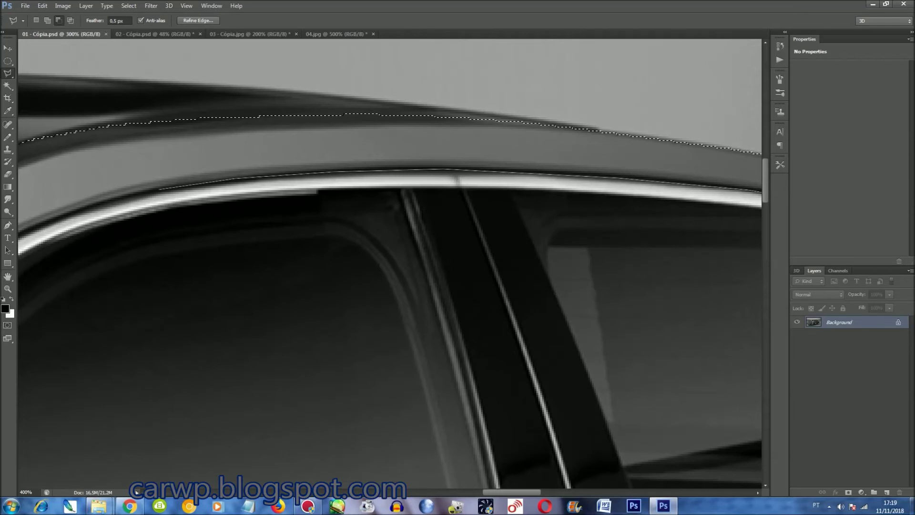
{"action": "scroll", "coordinate": [390, 277], "scroll_direction": "left", "scroll_amount": 3}
{"action": "scroll", "coordinate": [389, 276], "scroll_direction": "left", "scroll_amount": 4}
{"action": "left_click", "coordinate": [450, 204]}
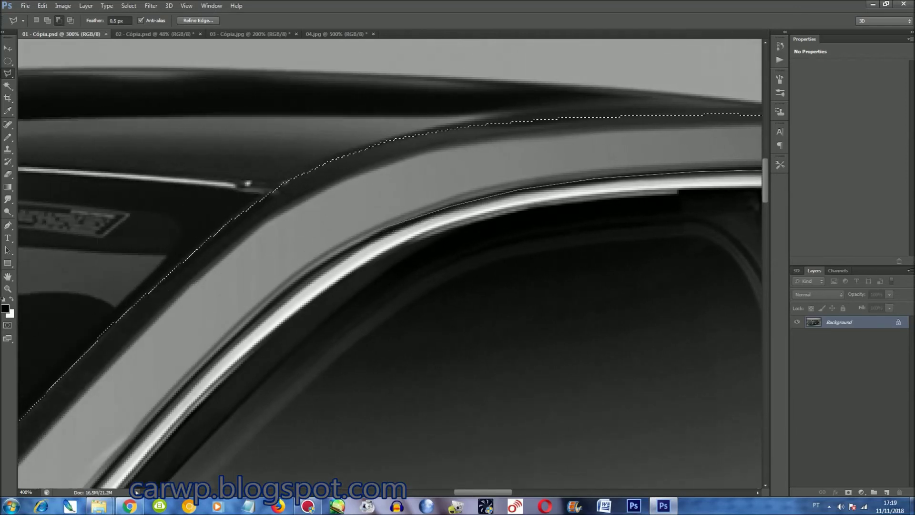
{"action": "left_click", "coordinate": [197, 377]}
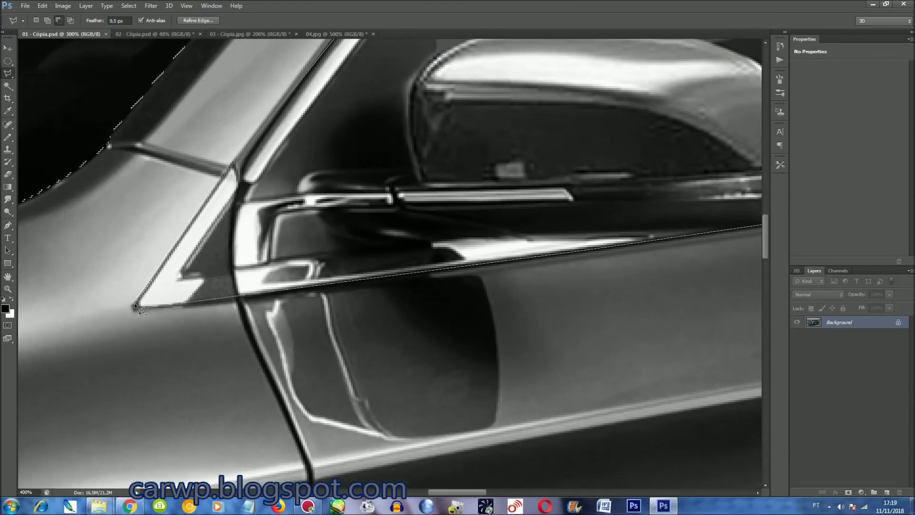
{"action": "left_click", "coordinate": [135, 308]}
{"action": "key", "text": "ctrl+0"}
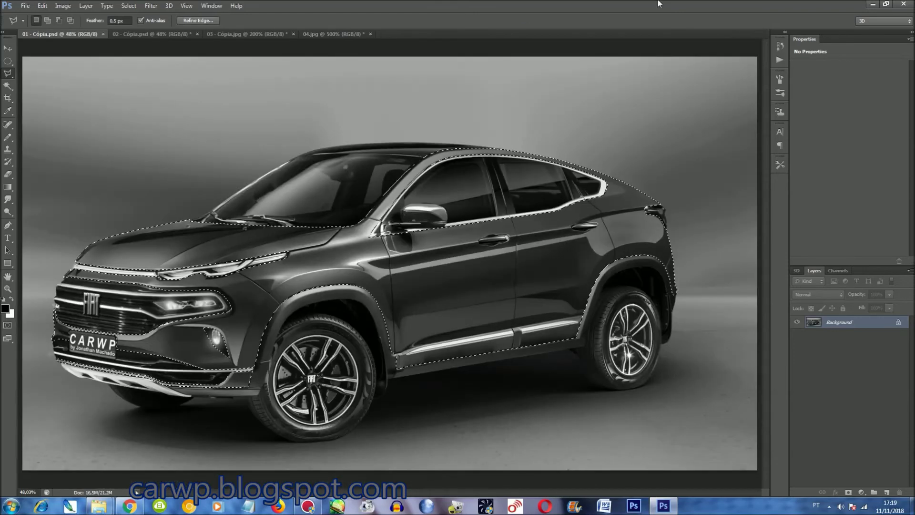
Add the Espelho channel's mirror to the selection and zoom to the front sill.
{"action": "left_click", "coordinate": [126, 6]}
{"action": "left_click", "coordinate": [143, 171]}
{"action": "left_click", "coordinate": [186, 150]}
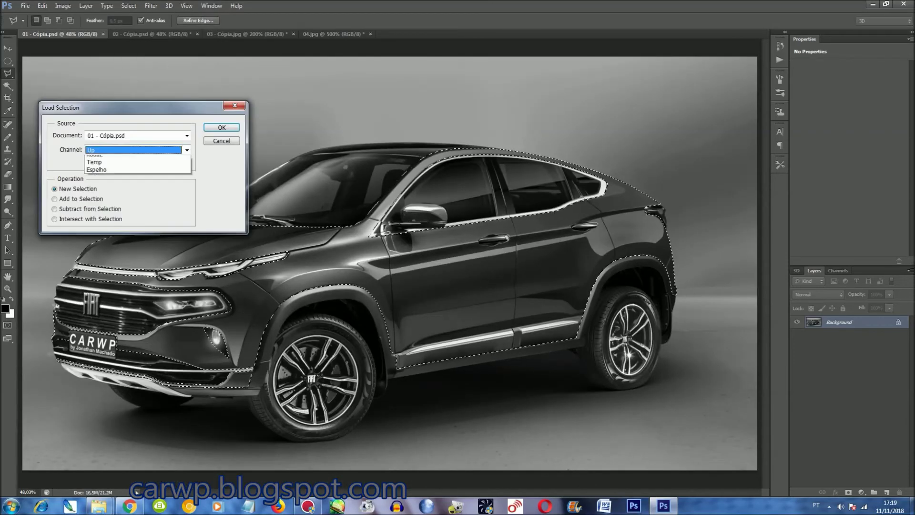
{"action": "left_click", "coordinate": [96, 189]}
{"action": "left_click", "coordinate": [55, 199]}
{"action": "left_click", "coordinate": [222, 127]}
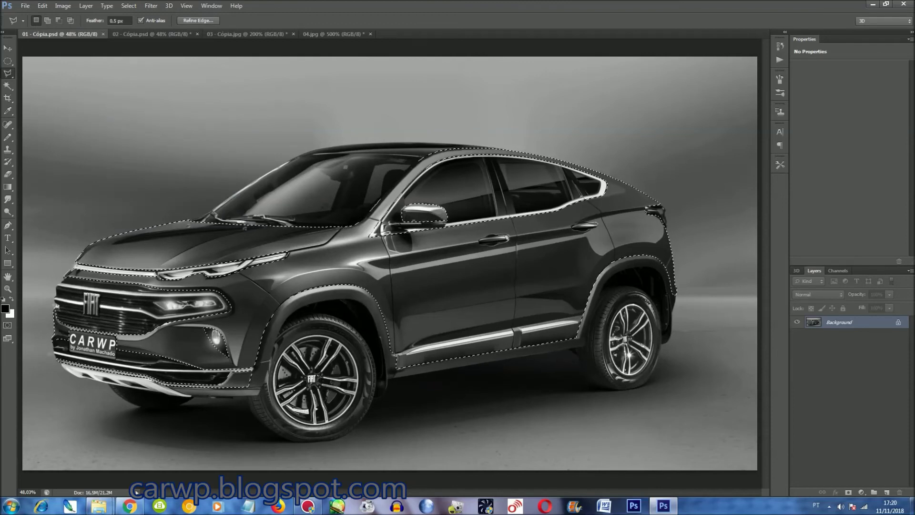
{"action": "key", "text": "ctrl+plus"}
{"action": "key", "text": "ctrl+plus"}
{"action": "key", "text": "ctrl+plus"}
{"action": "key", "text": "ctrl+plus"}
{"action": "left_click_drag", "start_coordinate": [766, 267], "coordinate": [765, 313]}
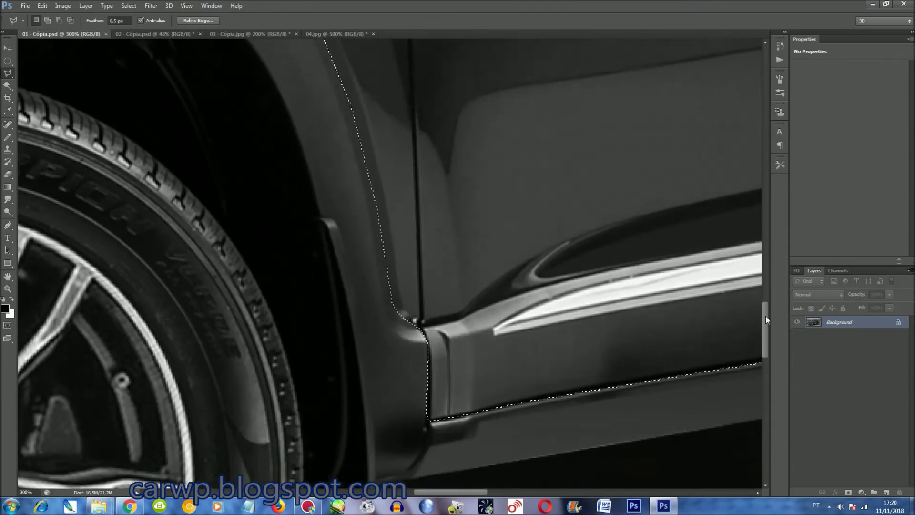
{"action": "left_click_drag", "start_coordinate": [422, 495], "coordinate": [454, 495]}
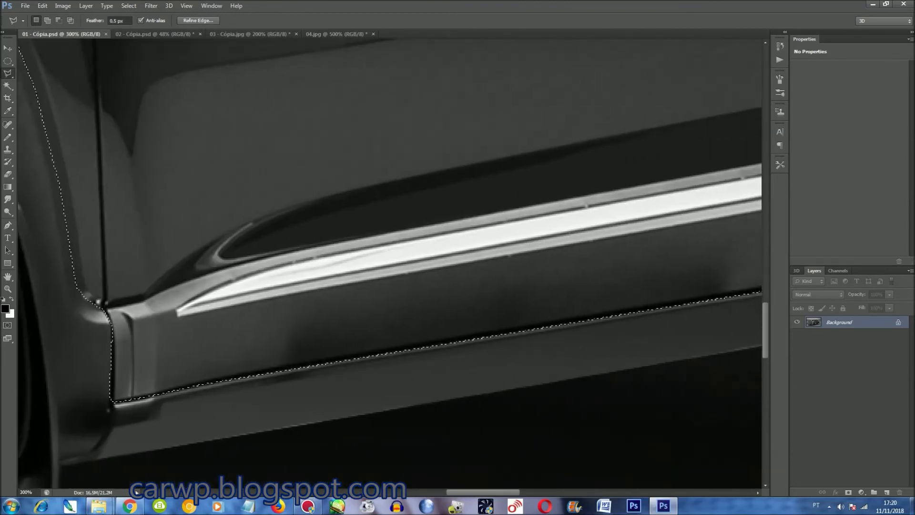
Add the chrome strip pieces along the door sill to the selection with Polygonal Lasso.
{"action": "left_click", "coordinate": [177, 315]}
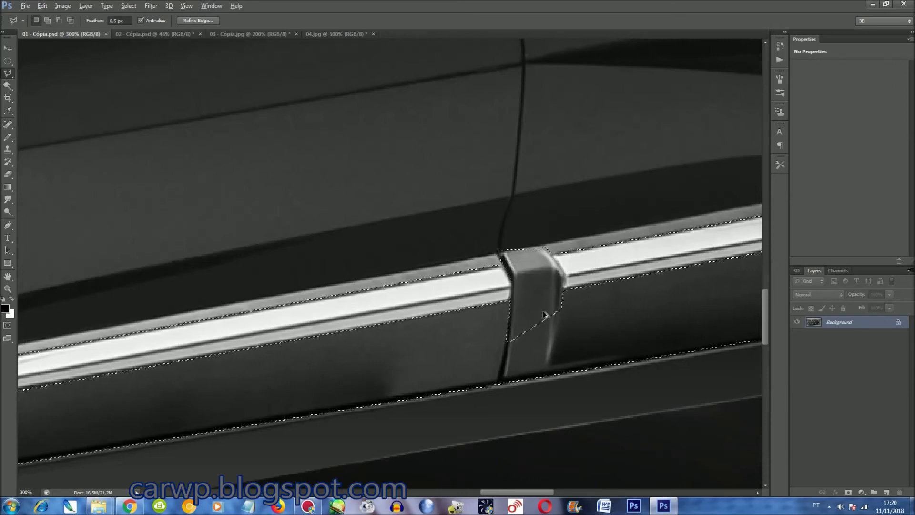
{"action": "left_click", "coordinate": [561, 329], "text": "shift"}
{"action": "left_click", "coordinate": [562, 280]}
{"action": "left_click", "coordinate": [547, 244]}
{"action": "left_click", "coordinate": [494, 249]}
{"action": "double_click", "coordinate": [511, 328]}
{"action": "key", "text": "ctrl+0"}
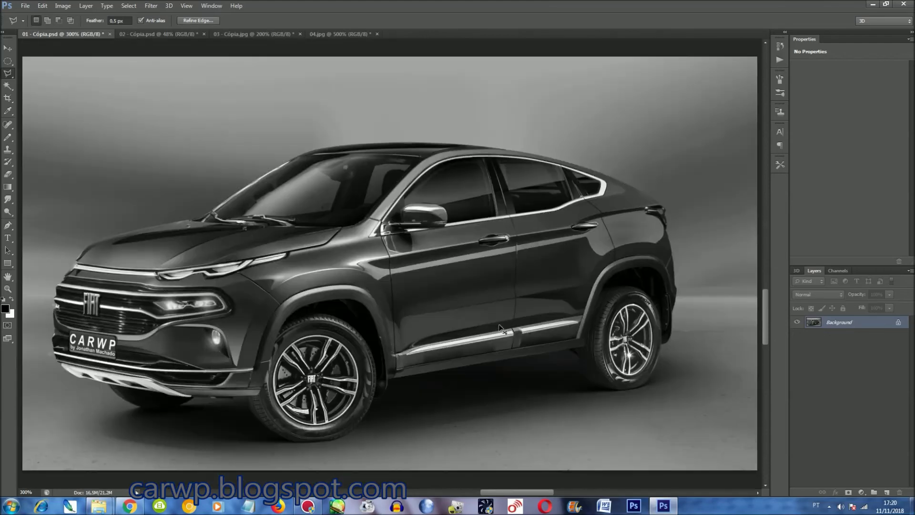
{"action": "right_click", "coordinate": [457, 266]}
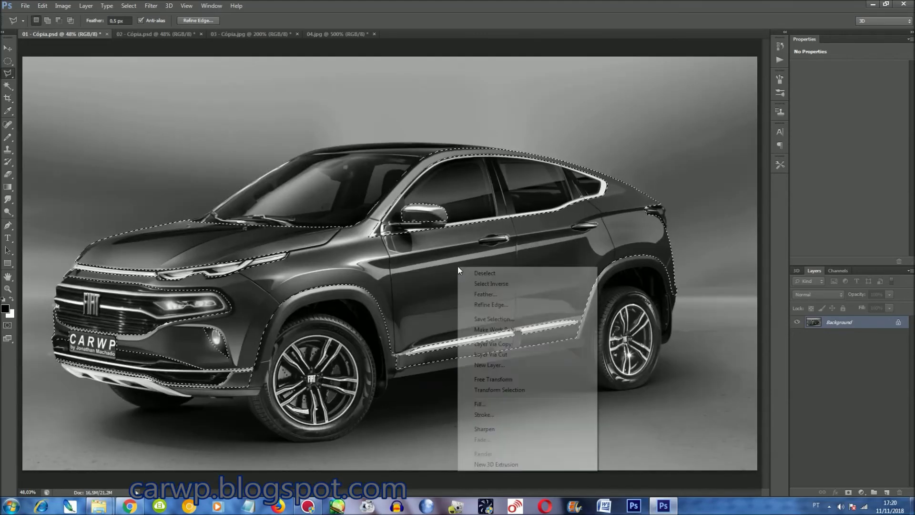
Save the current selection as a channel named Carro.
{"action": "left_click", "coordinate": [553, 320]}
{"action": "type", "text": "Carro"}
{"action": "key", "text": "Return"}
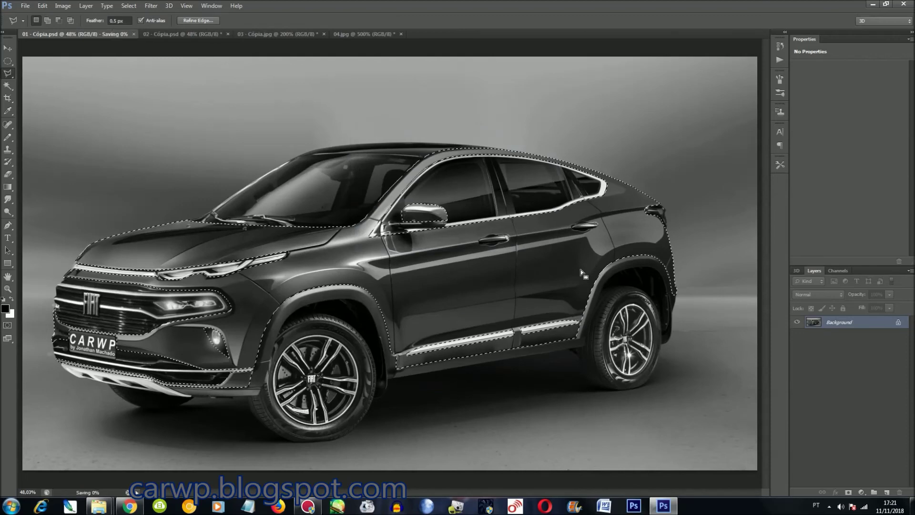
Sample dark blue 01295a from the reference car as background colour, and set the Fiat's blue layer to Color.
{"action": "left_click", "coordinate": [253, 35]}
{"action": "left_click", "coordinate": [60, 34]}
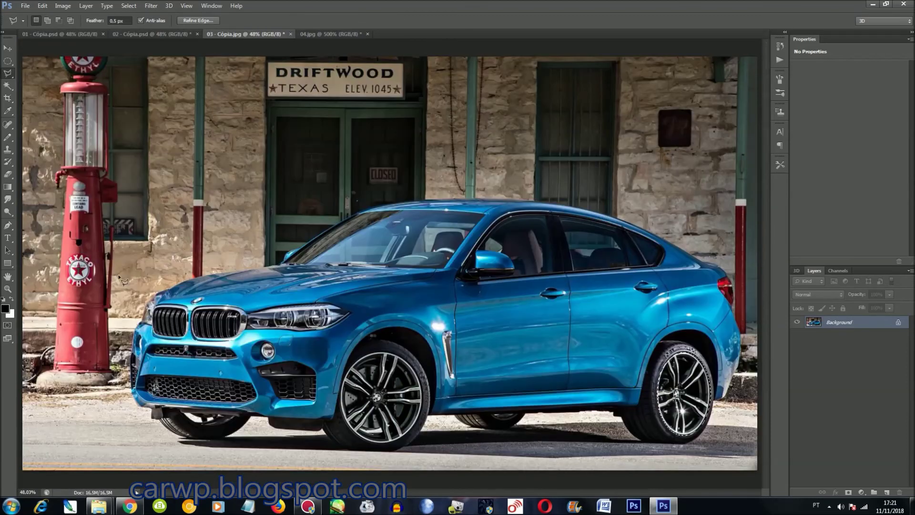
{"action": "left_click", "coordinate": [8, 110]}
{"action": "left_click", "coordinate": [10, 313]}
{"action": "left_click", "coordinate": [681, 363]}
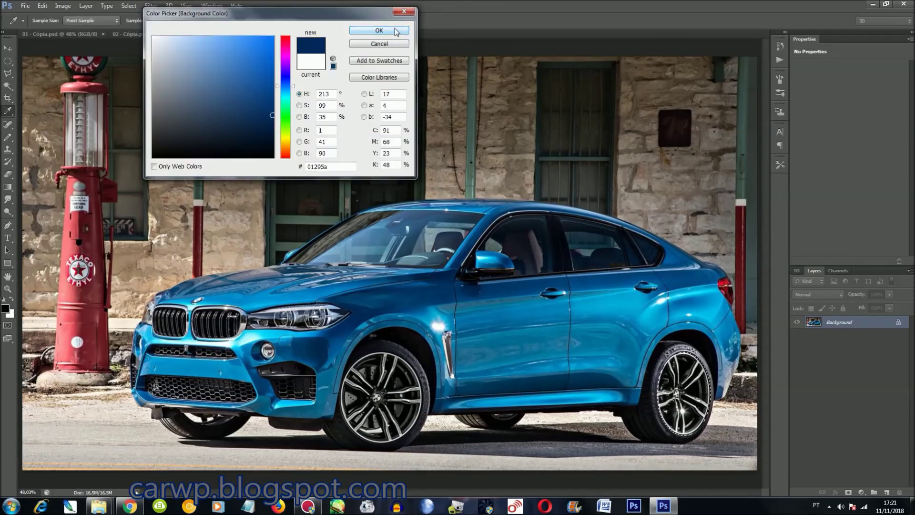
{"action": "left_click", "coordinate": [379, 30]}
{"action": "key", "text": "ctrl+Tab"}
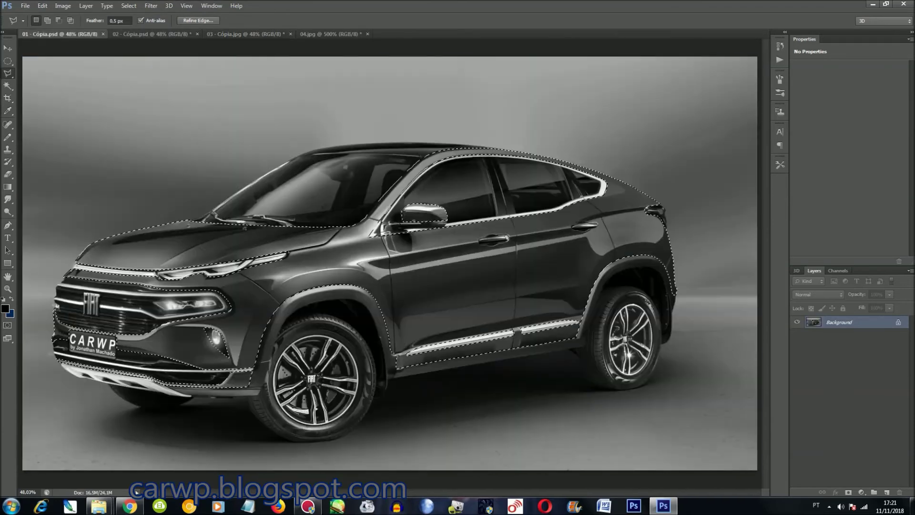
{"action": "left_click", "coordinate": [818, 294]}
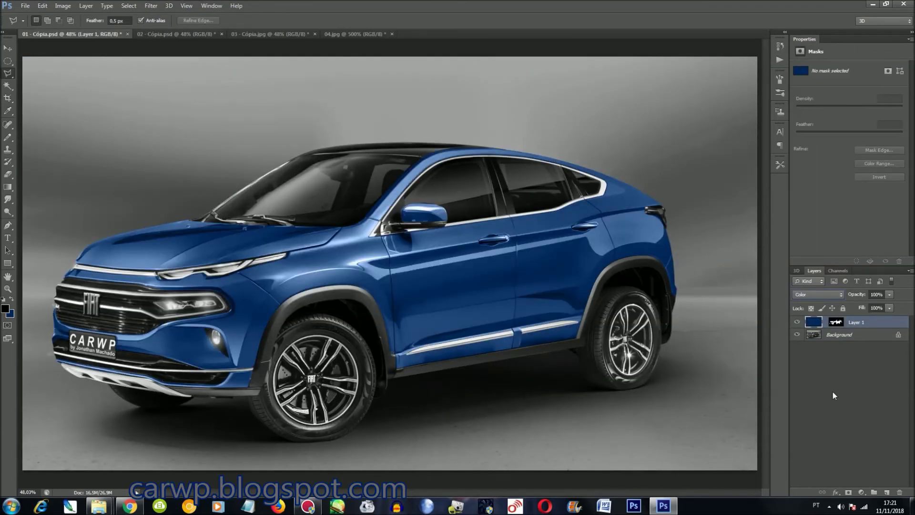
Reload the saved car selection and add a Color Balance adjustment layer over it.
{"action": "left_click", "coordinate": [129, 6]}
{"action": "left_click", "coordinate": [139, 30]}
{"action": "left_click", "coordinate": [86, 5]}
{"action": "left_click", "coordinate": [219, 147]}
{"action": "left_click", "coordinate": [384, 110]}
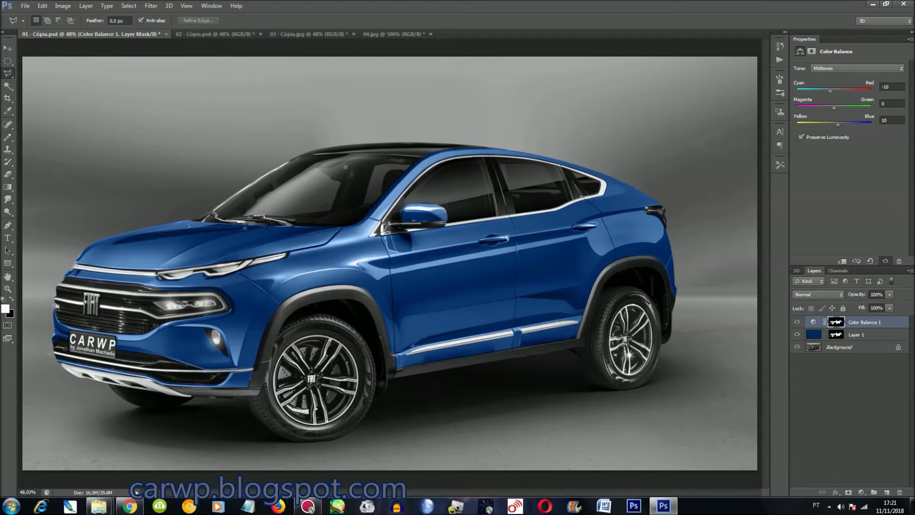
Flatten the image into a single Background layer, save it, and start opening another file.
{"action": "key", "text": "ctrl+shift+e"}
{"action": "key", "text": "ctrl+s"}
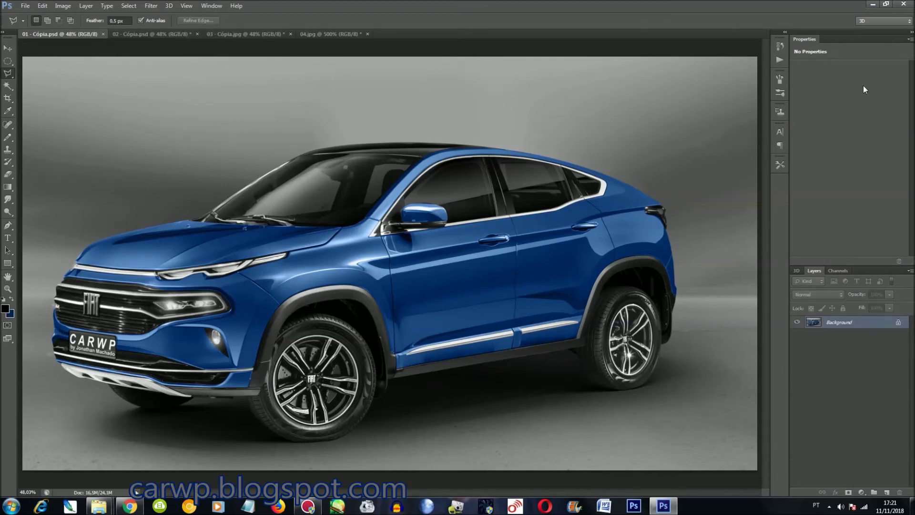
{"action": "key", "text": "ctrl+o"}
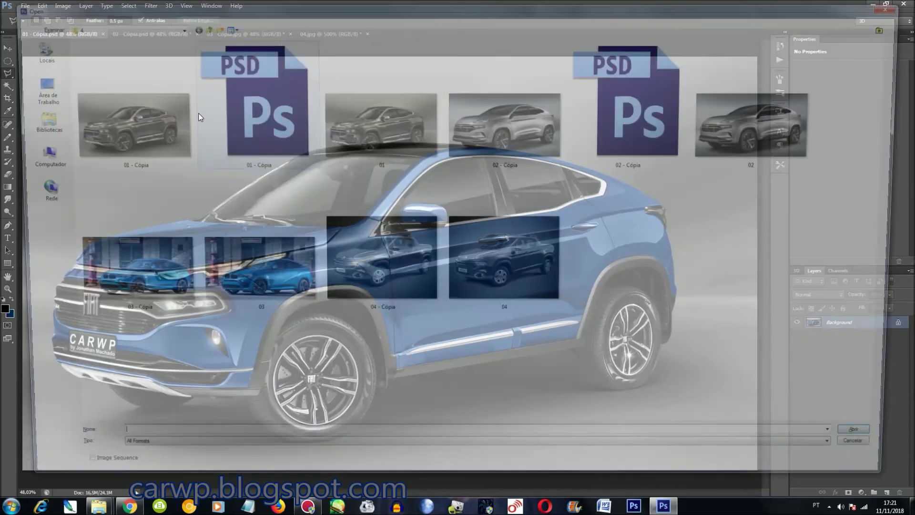
Copy the original brown-car render 01.jpg into the Fiat document as Layer 1.
{"action": "double_click", "coordinate": [353, 127]}
{"action": "key", "text": "ctrl+0"}
{"action": "key", "text": "ctrl+a"}
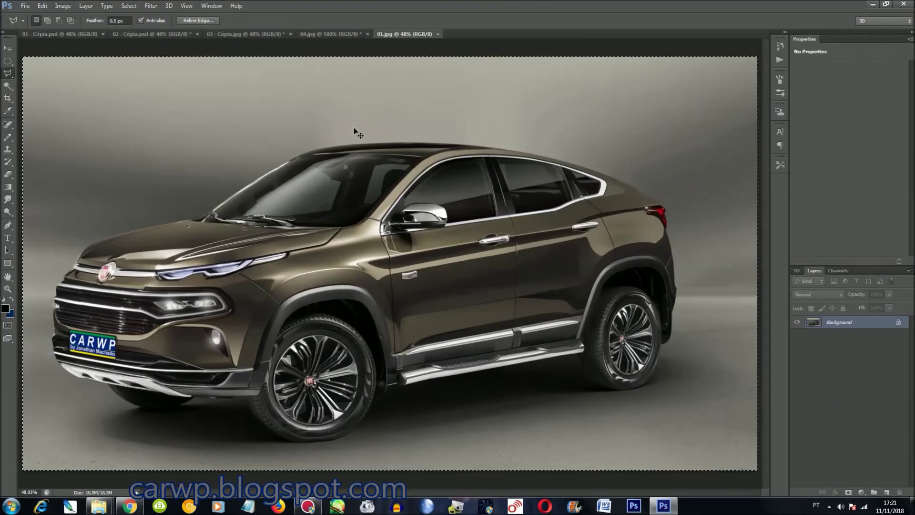
{"action": "key", "text": "ctrl+c"}
{"action": "left_click", "coordinate": [42, 34]}
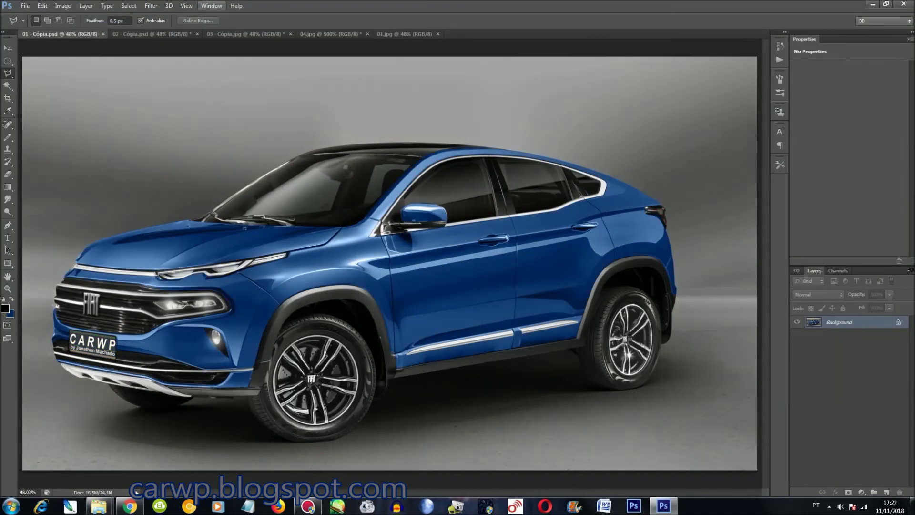
{"action": "key", "text": "ctrl+v"}
Load the saved Color selection, delete the brown body paint, then deselect and zoom in.
{"action": "left_click", "coordinate": [129, 6]}
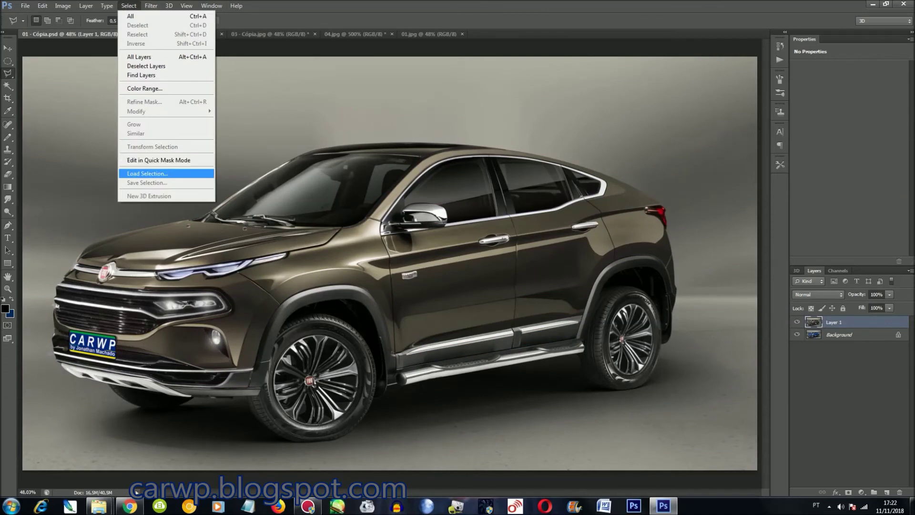
{"action": "left_click", "coordinate": [148, 174]}
{"action": "left_click", "coordinate": [186, 150]}
{"action": "key", "text": "Return"}
{"action": "key", "text": "Return"}
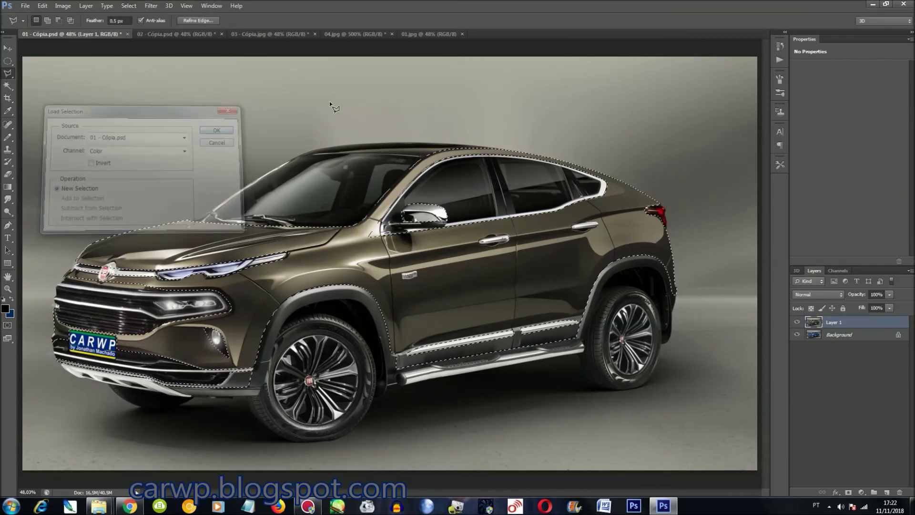
{"action": "key", "text": "Delete"}
{"action": "key", "text": "ctrl+d"}
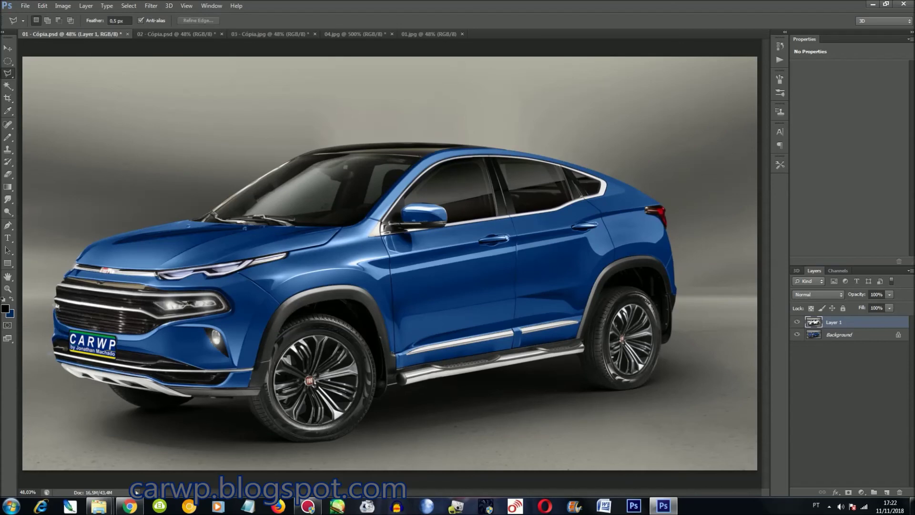
{"action": "key", "text": "ctrl+plus"}
{"action": "key", "text": "ctrl+plus"}
{"action": "key", "text": "ctrl+plus"}
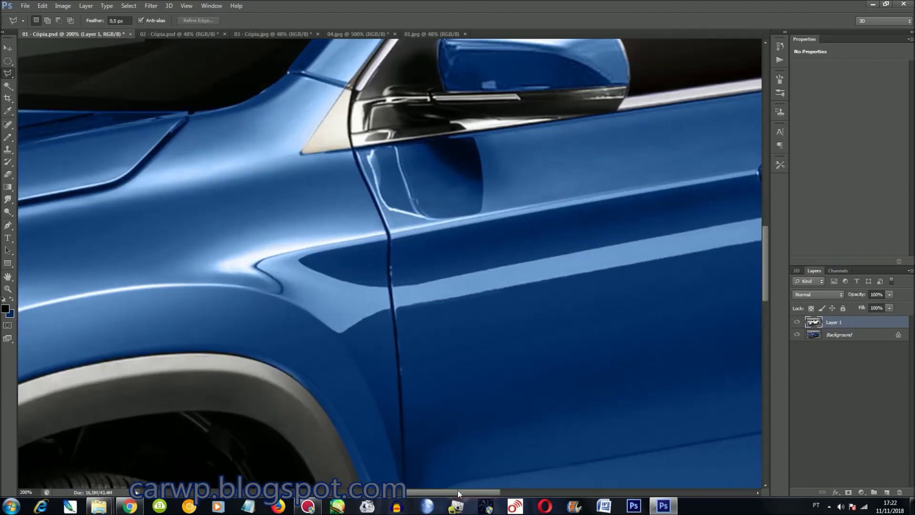
Cut the red logo strip and the tan strip out of the grille's upper bar on Layer 1.
{"action": "left_click_drag", "start_coordinate": [459, 492], "coordinate": [342, 483]}
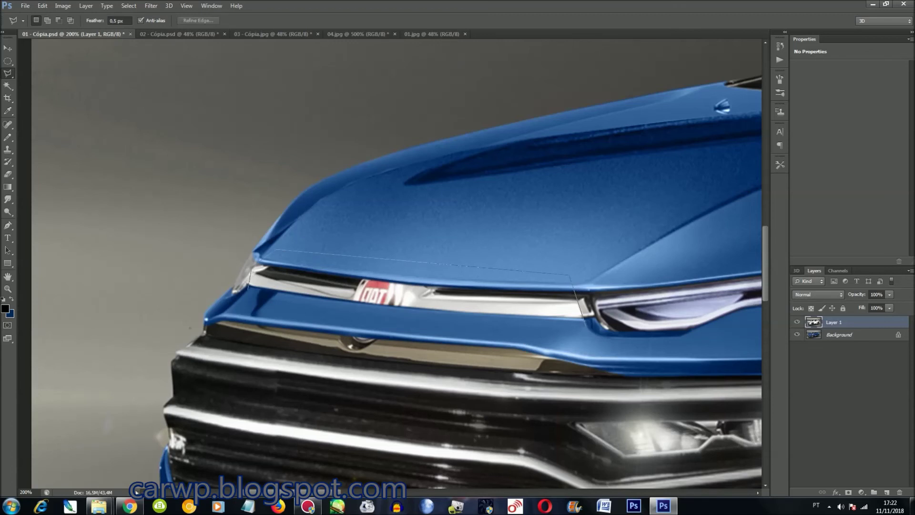
{"action": "double_click", "coordinate": [578, 326]}
{"action": "key", "text": "Delete"}
{"action": "key", "text": "ctrl+d"}
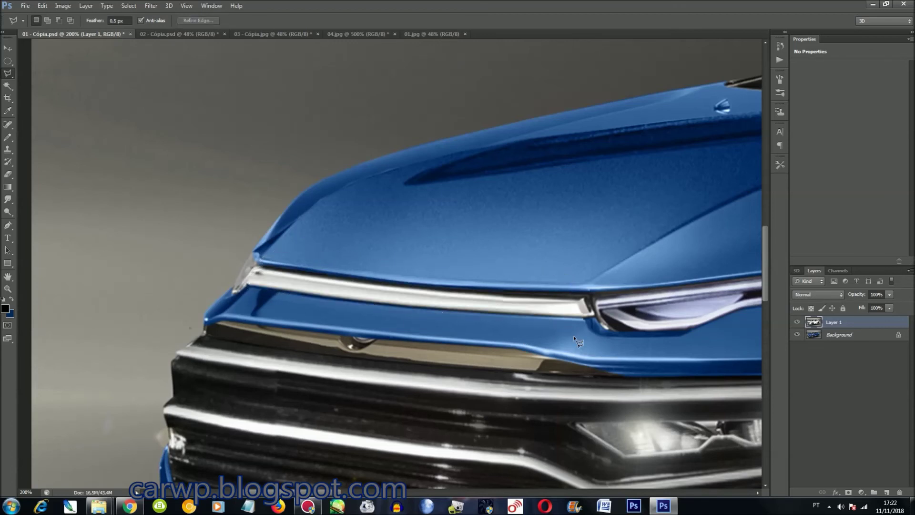
{"action": "scroll", "coordinate": [400, 274], "scroll_direction": "down", "scroll_amount": 1}
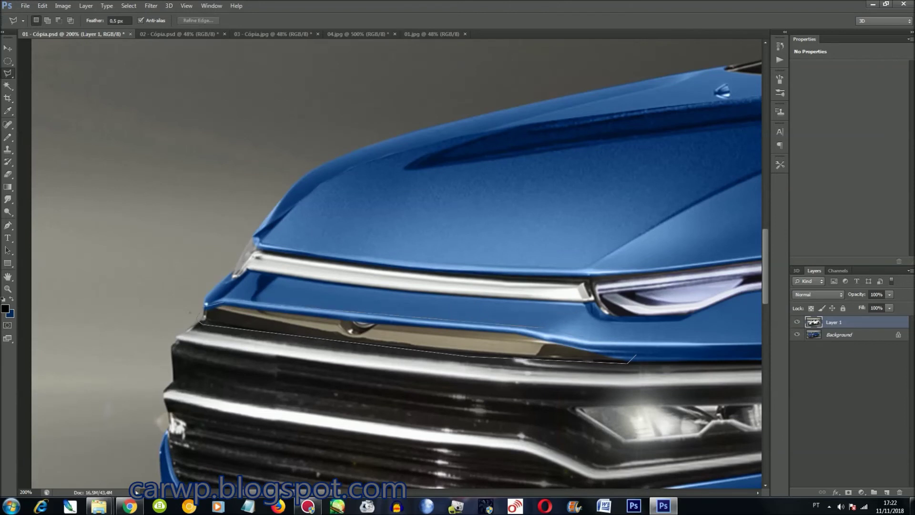
{"action": "double_click", "coordinate": [585, 338]}
{"action": "key", "text": "Delete"}
{"action": "key", "text": "ctrl+d"}
With Layer 1 hidden, draw an elliptical selection around the FIAT grille logo.
{"action": "scroll", "coordinate": [586, 338], "scroll_direction": "down", "scroll_amount": 6}
{"action": "scroll", "coordinate": [585, 337], "scroll_direction": "down", "scroll_amount": 2}
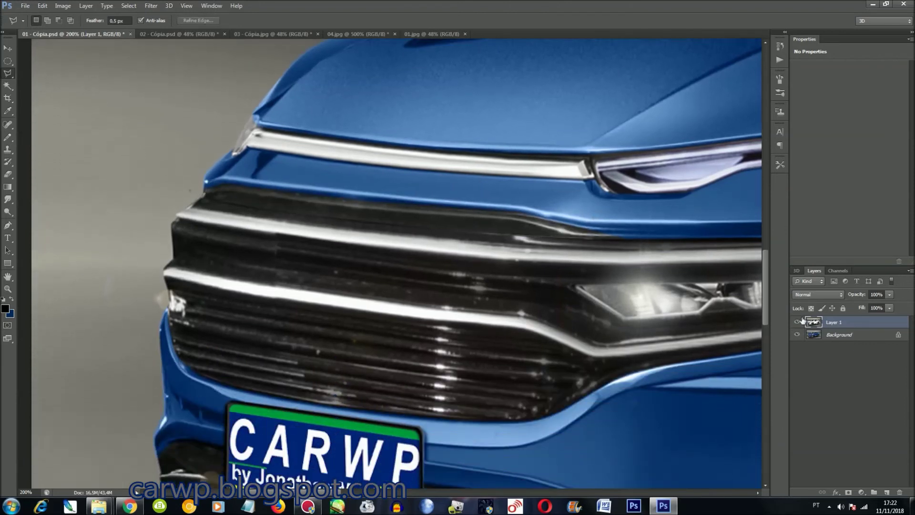
{"action": "left_click", "coordinate": [797, 322]}
{"action": "left_click", "coordinate": [8, 61]}
{"action": "left_click_drag", "start_coordinate": [273, 234], "coordinate": [352, 369]}
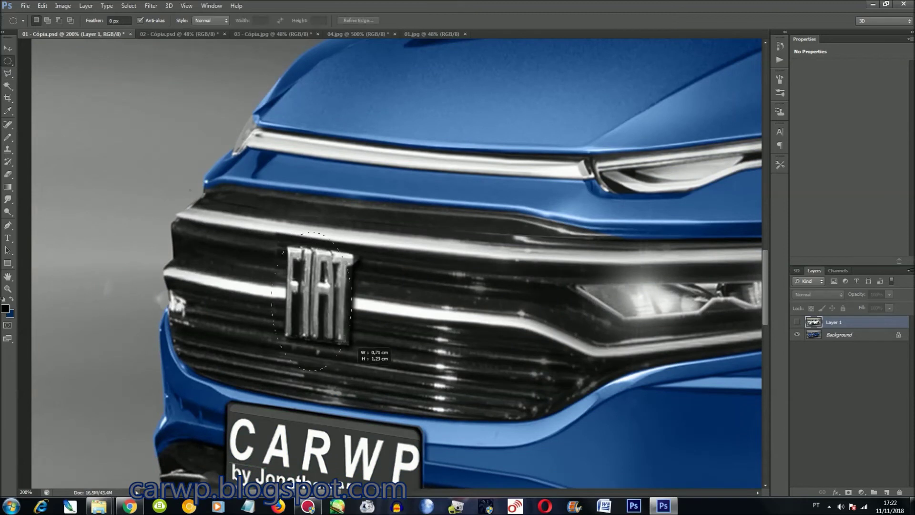
{"action": "left_click_drag", "start_coordinate": [354, 315], "coordinate": [266, 225]}
{"action": "left_click", "coordinate": [797, 322]}
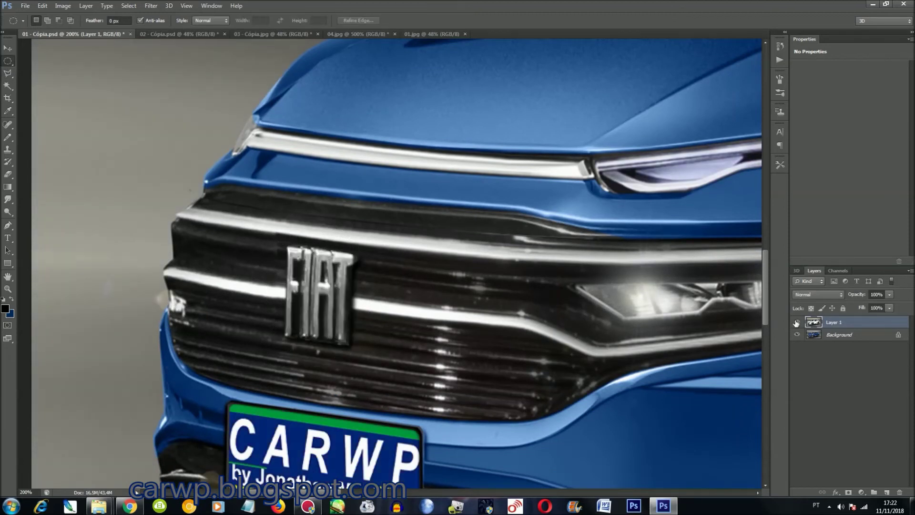
Zoom to 100% and pan around the front door to check the result.
{"action": "key", "text": "ctrl+0"}
{"action": "key", "text": "ctrl+1"}
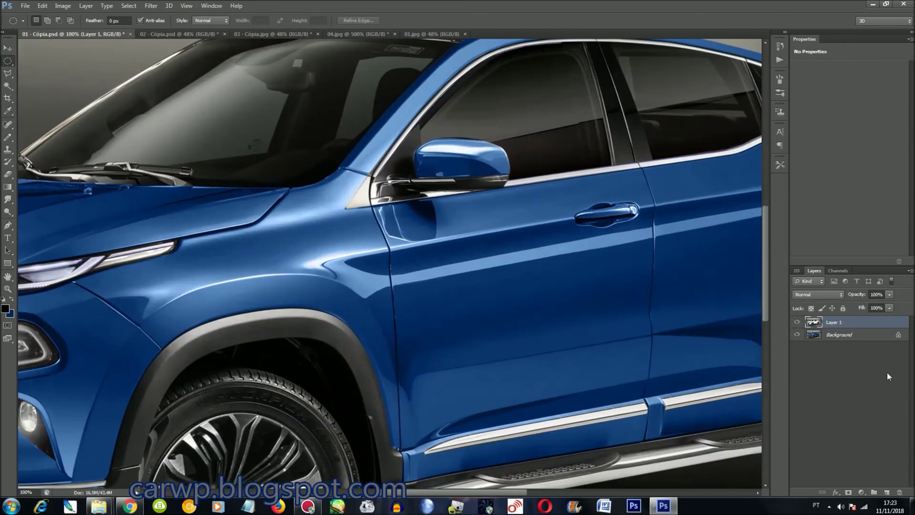
{"action": "left_click_drag", "start_coordinate": [766, 266], "coordinate": [766, 312]}
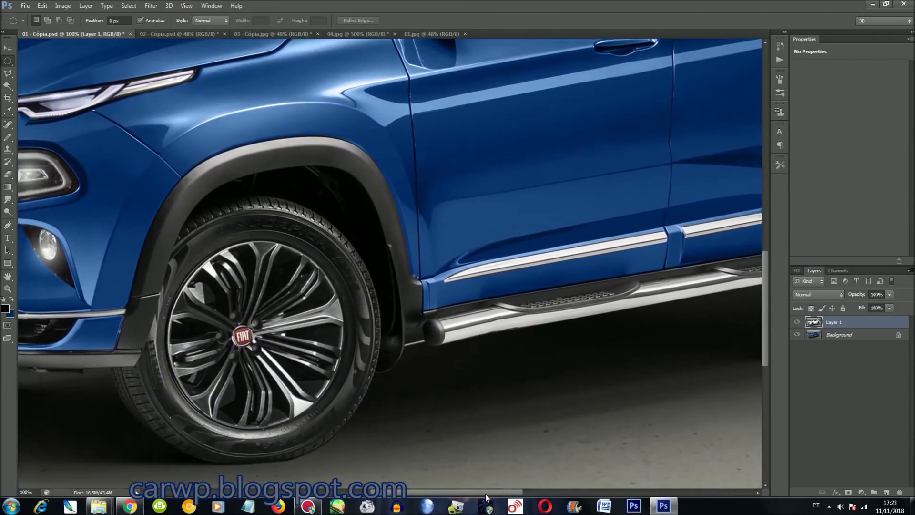
{"action": "left_click_drag", "start_coordinate": [491, 491], "coordinate": [453, 496]}
{"action": "scroll", "coordinate": [390, 262], "scroll_direction": "up", "scroll_amount": 1}
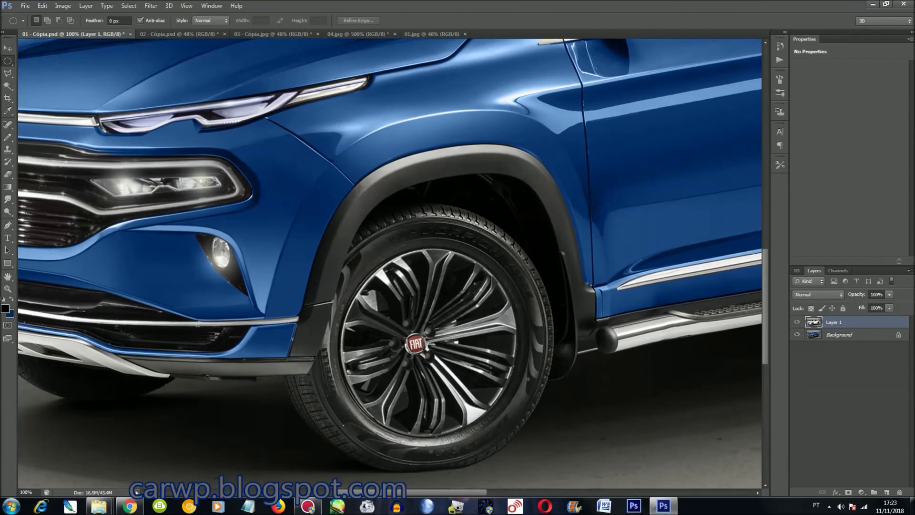
{"action": "left_click", "coordinate": [107, 6]}
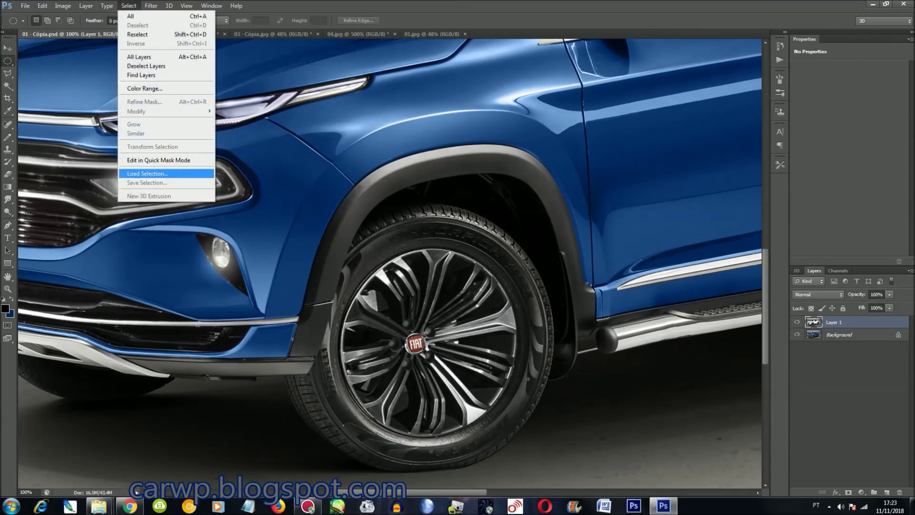
Load the Roda1 and Roda2 saved selections for the front and rear wheels.
{"action": "left_click", "coordinate": [143, 174]}
{"action": "left_click", "coordinate": [186, 150]}
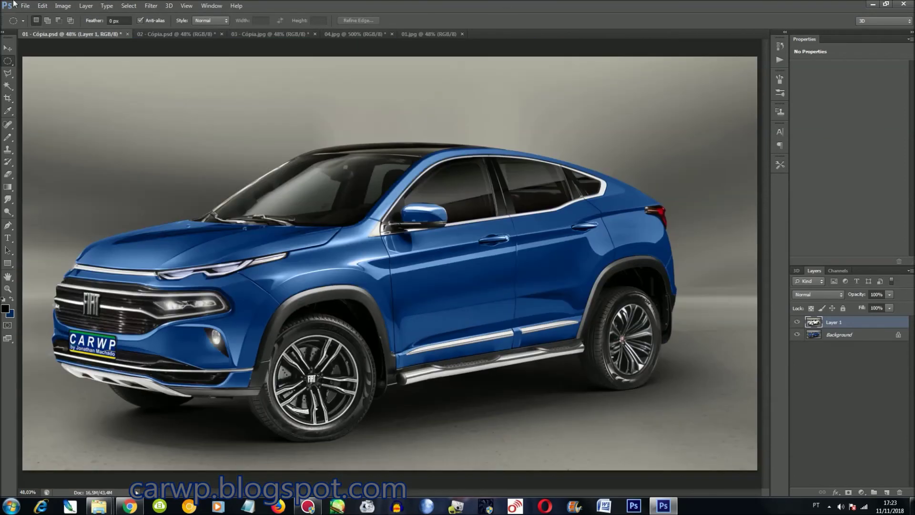
{"action": "left_click", "coordinate": [129, 6]}
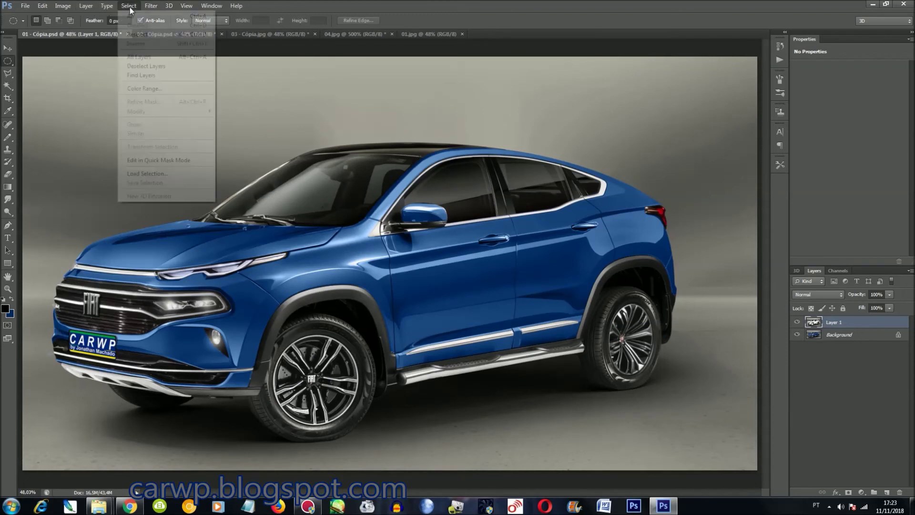
{"action": "left_click", "coordinate": [141, 174]}
{"action": "left_click", "coordinate": [138, 149]}
{"action": "left_click", "coordinate": [123, 191]}
{"action": "key", "text": "Return"}
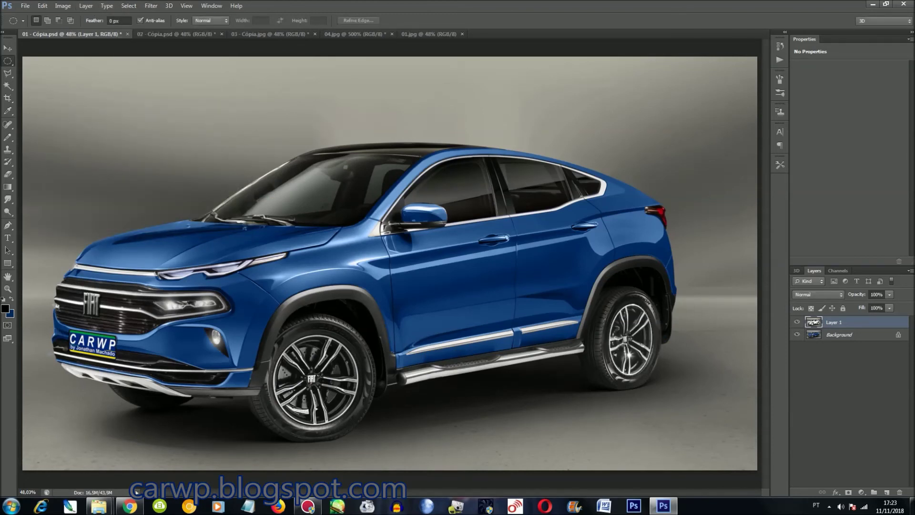
Outline the running-board side step with the Polygonal Lasso and fit the car on screen.
{"action": "key", "text": "ctrl+plus"}
{"action": "key", "text": "ctrl+plus"}
{"action": "key", "text": "l"}
{"action": "left_click", "coordinate": [386, 436]}
{"action": "left_click", "coordinate": [661, 393]}
{"action": "left_click", "coordinate": [658, 366]}
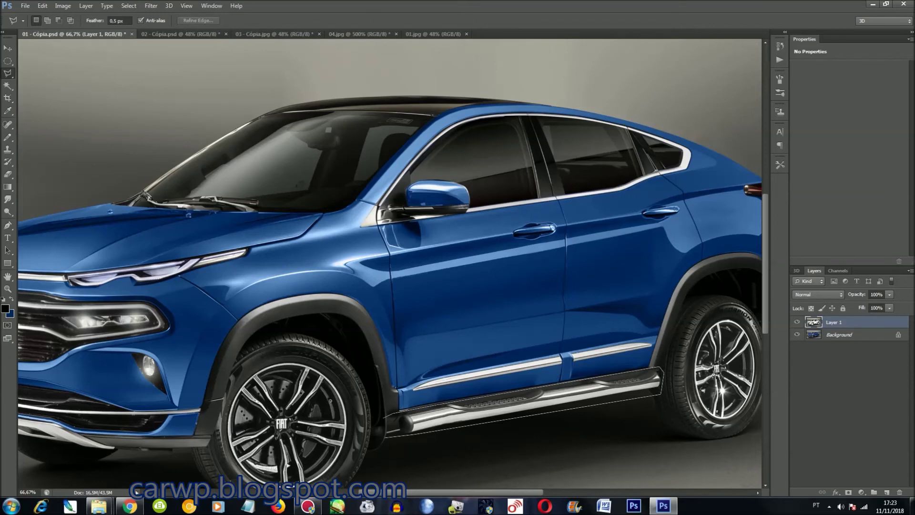
{"action": "left_click", "coordinate": [384, 422]}
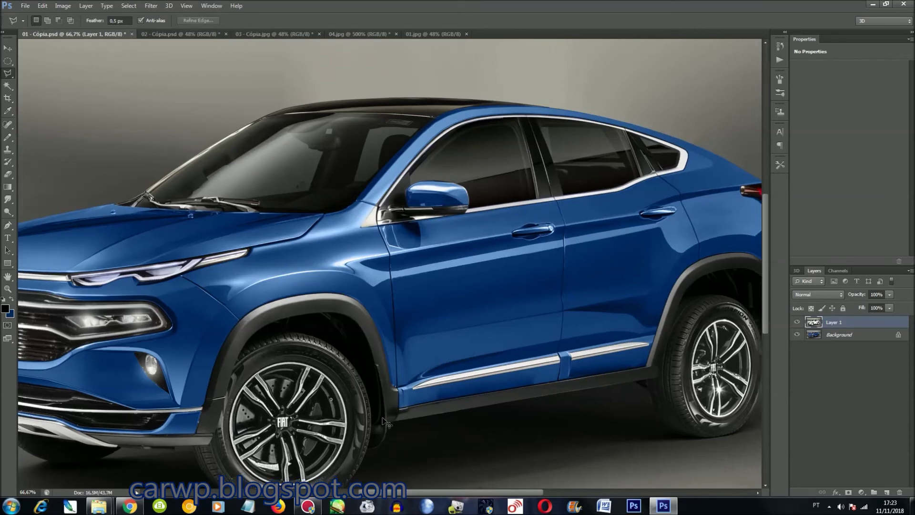
{"action": "key", "text": "ctrl+0"}
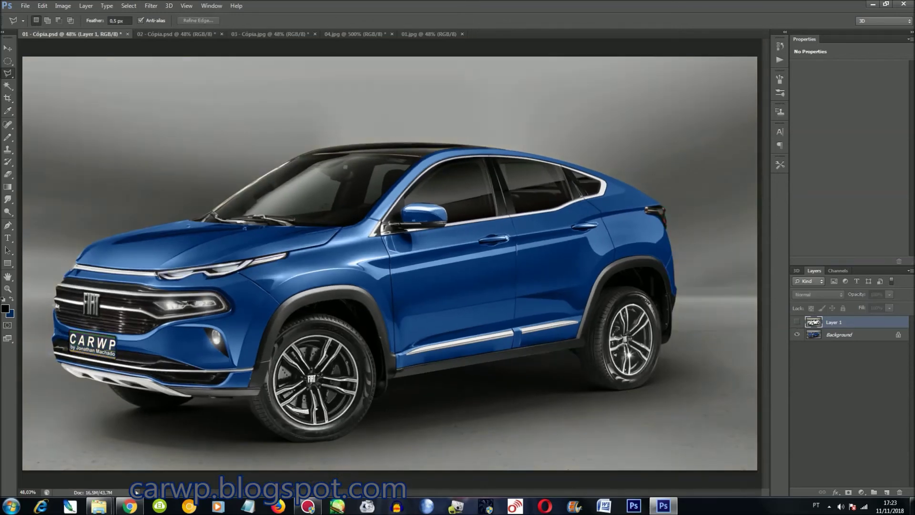
Check the cut-out, merge Layer 1 into the Background, save, and select the whole canvas.
{"action": "left_click", "coordinate": [796, 334]}
{"action": "left_click", "coordinate": [797, 334]}
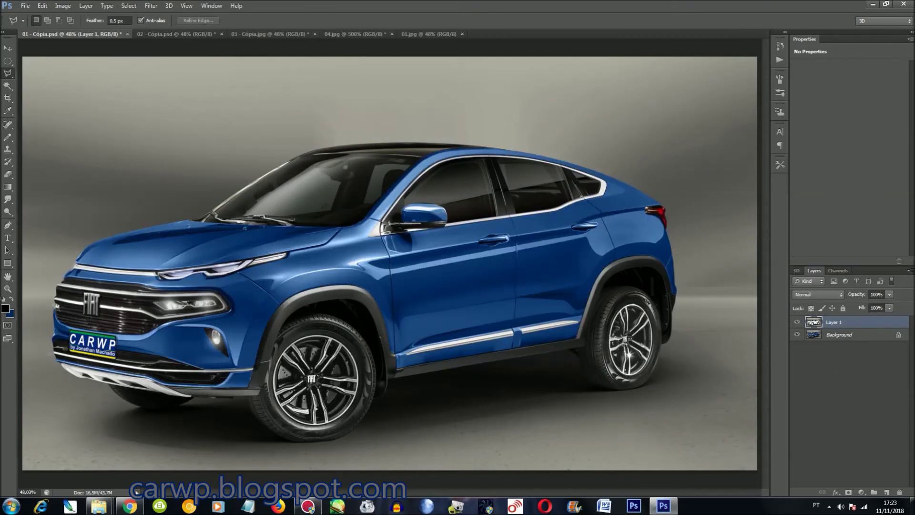
{"action": "key", "text": "ctrl+e"}
{"action": "key", "text": "ctrl+s"}
{"action": "key", "text": "ctrl+a"}
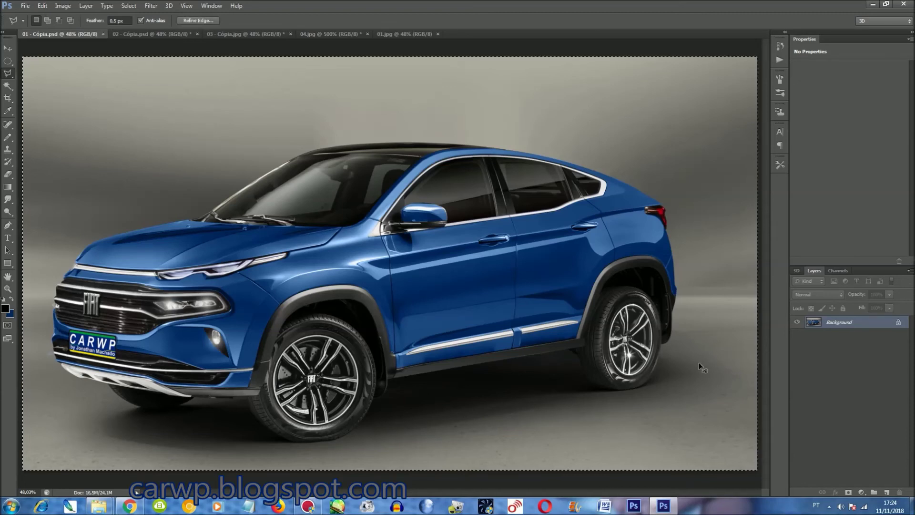
Raise the image saturation by 30 with Hue/Saturation.
{"action": "key", "text": "ctrl+u"}
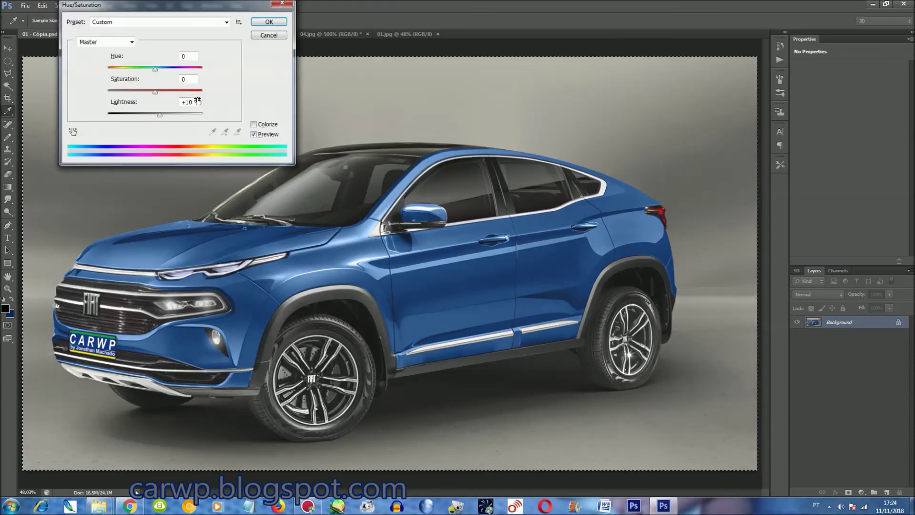
{"action": "type", "text": "0"}
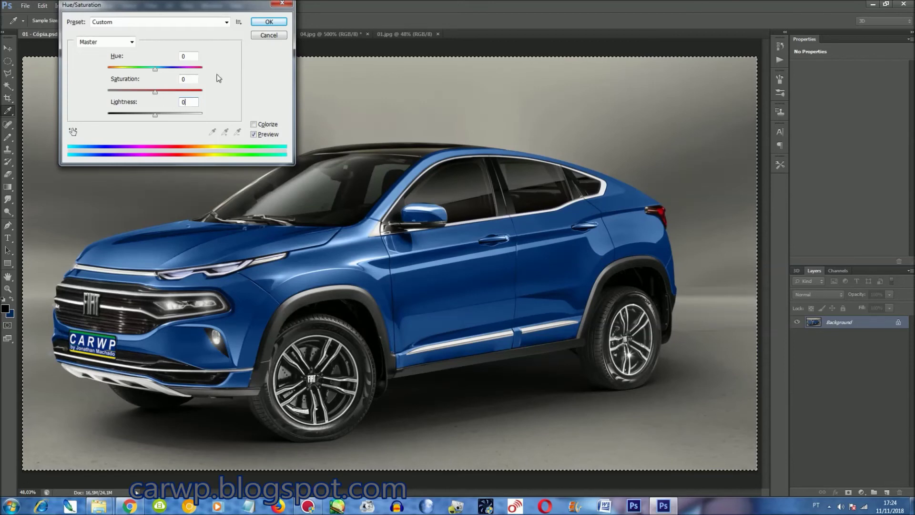
{"action": "left_click_drag", "start_coordinate": [113, 82], "coordinate": [128, 82]}
{"action": "key", "text": "Return"}
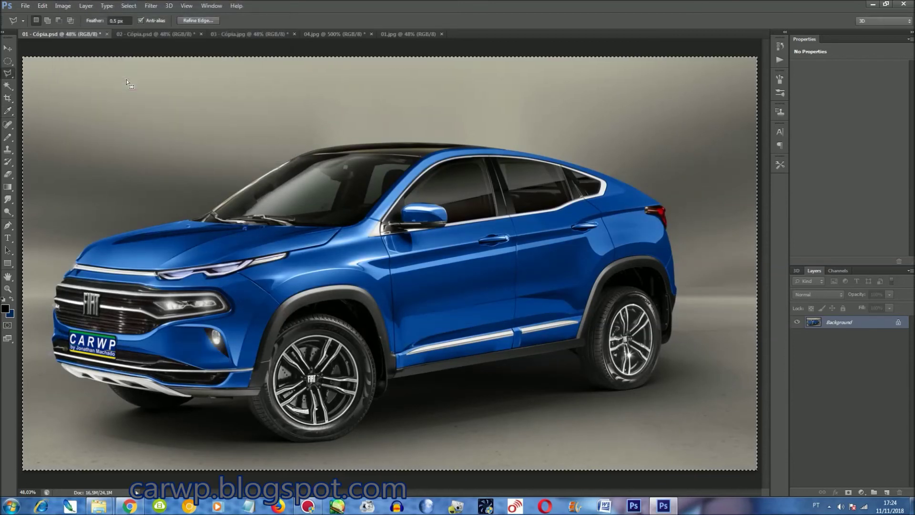
Try a Color Balance layer with Cyan-Red −10 and Yellow-Blue 0, then discard it.
{"action": "key", "text": "alt+l"}
{"action": "key", "text": "Down"}
{"action": "key", "text": "Down"}
{"action": "key", "text": "Down"}
{"action": "key", "text": "Down"}
{"action": "key", "text": "Down"}
{"action": "key", "text": "Return"}
{"action": "key", "text": "Return"}
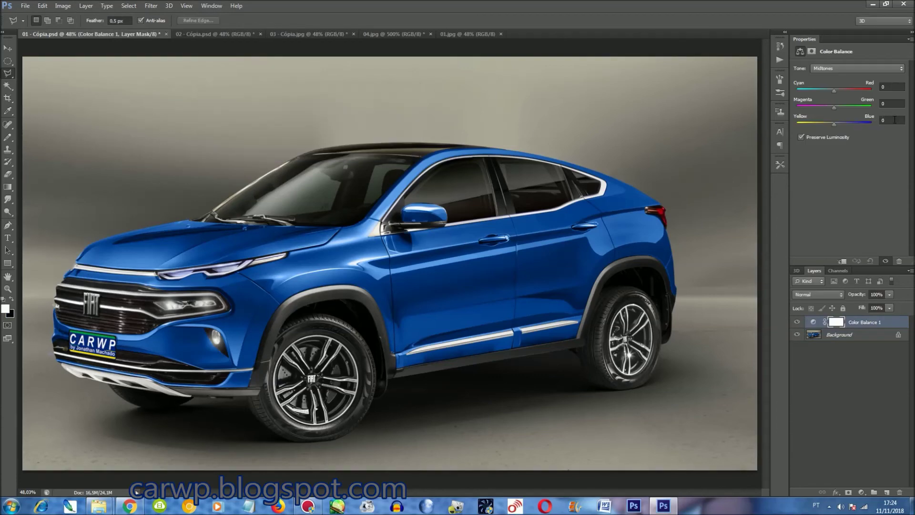
{"action": "left_click", "coordinate": [895, 119]}
{"action": "left_click", "coordinate": [892, 87]}
{"action": "type", "text": "-41"}
{"action": "type", "text": "-10"}
{"action": "left_click", "coordinate": [892, 120]}
{"action": "type", "text": "0"}
{"action": "key", "text": "Return"}
{"action": "key", "text": "Delete"}
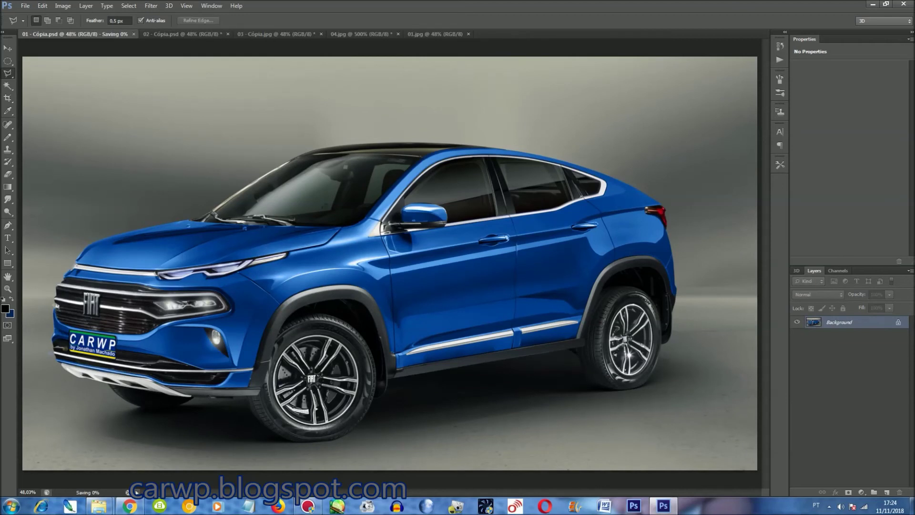
Select the whole canvas and apply the Sharpen filter twice.
{"action": "key", "text": "ctrl+a"}
{"action": "left_click", "coordinate": [151, 6]}
{"action": "mouse_move", "coordinate": [196, 147]}
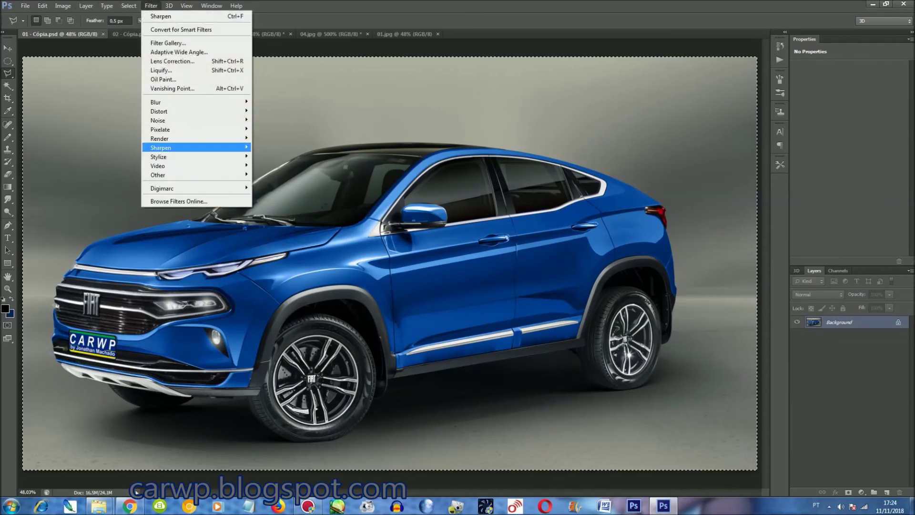
{"action": "left_click", "coordinate": [286, 165]}
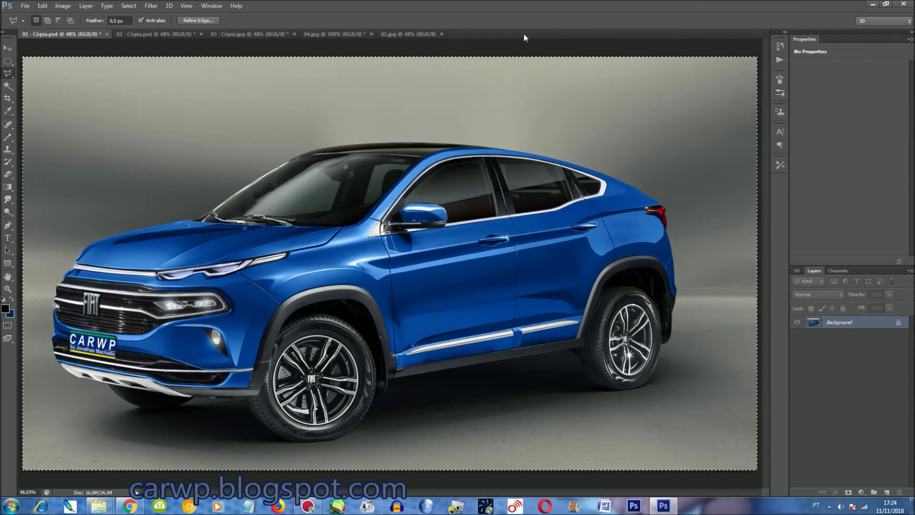
{"action": "left_click", "coordinate": [151, 6]}
{"action": "mouse_move", "coordinate": [161, 147]}
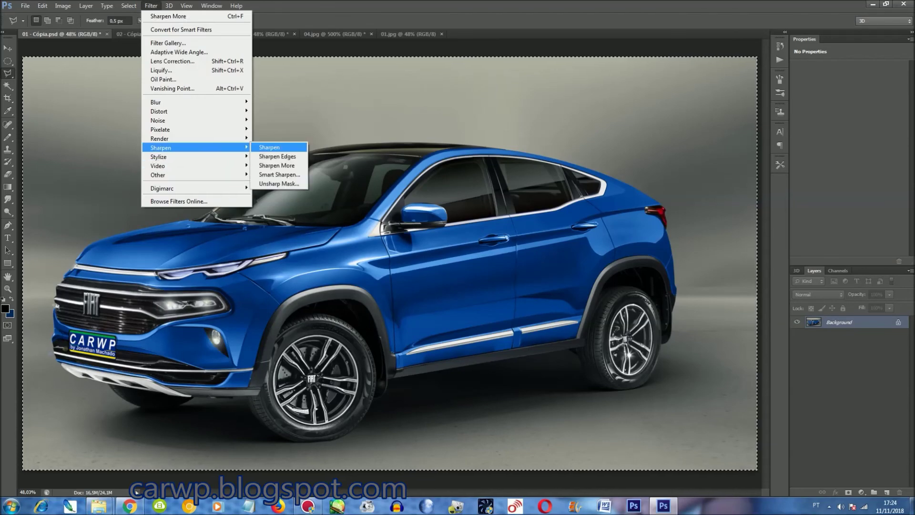
{"action": "left_click", "coordinate": [281, 166]}
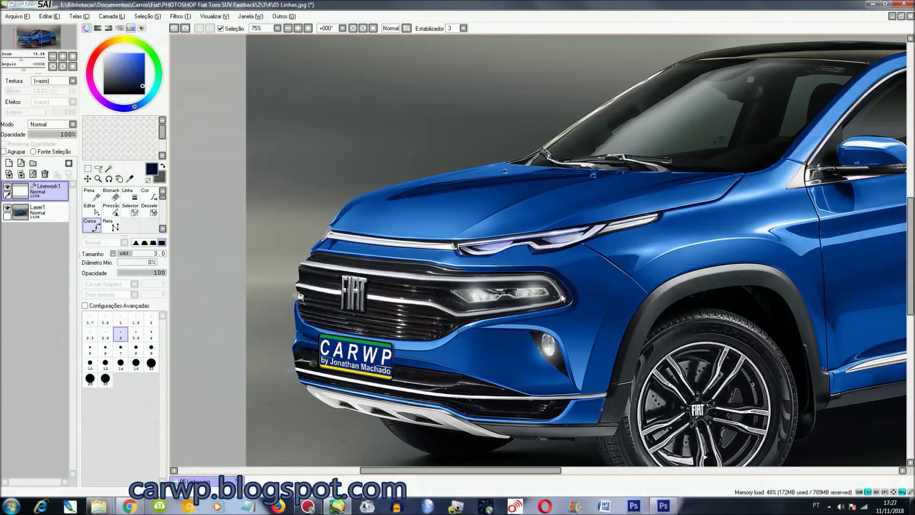
{"action": "scroll", "coordinate": [893, 245], "scroll_direction": "up", "scroll_amount": 3}
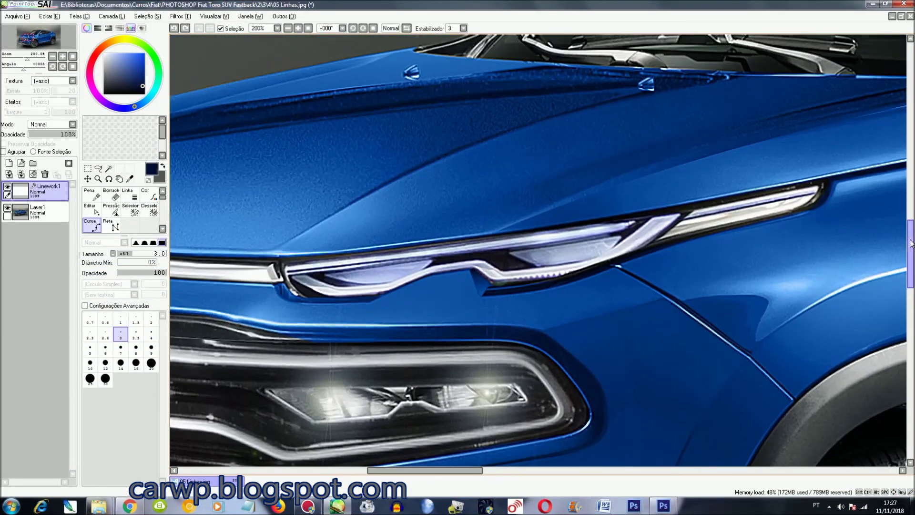
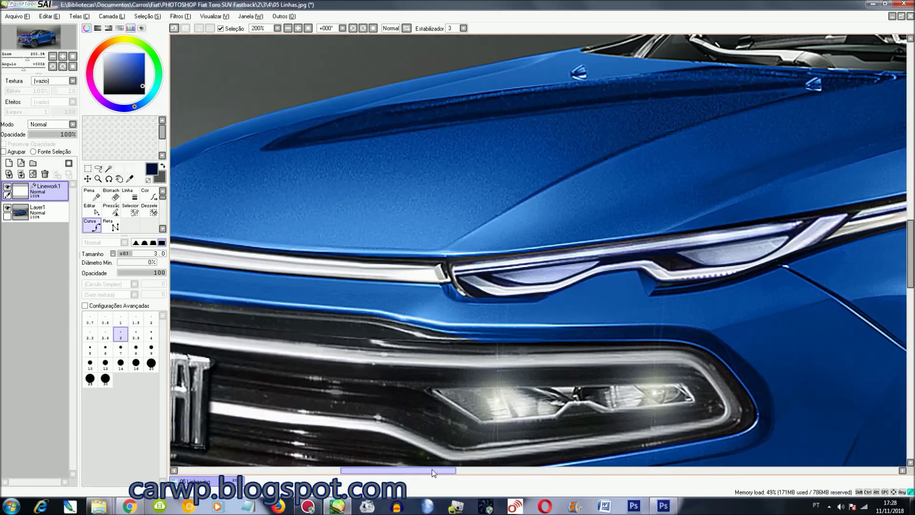
Trace the left edge of the fog-light housing with a curve line on Linework1.
{"action": "left_click_drag", "start_coordinate": [455, 468], "coordinate": [402, 468]}
{"action": "left_click_drag", "start_coordinate": [910, 236], "coordinate": [910, 280]}
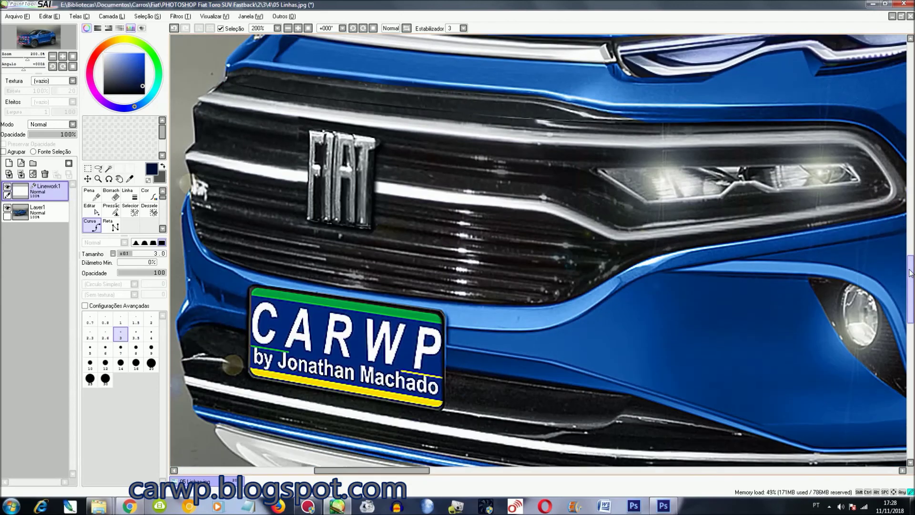
{"action": "left_click_drag", "start_coordinate": [442, 472], "coordinate": [486, 472]}
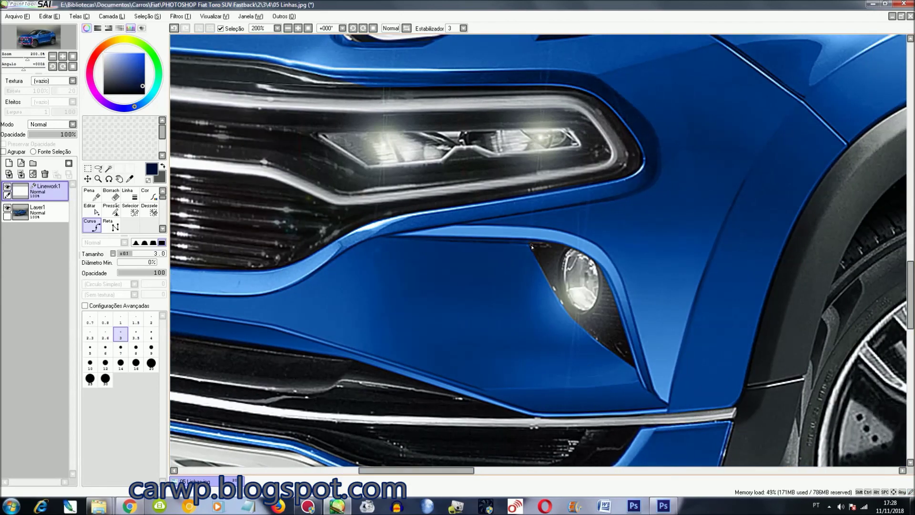
{"action": "left_click", "coordinate": [565, 310], "text": "ctrl"}
{"action": "scroll", "coordinate": [647, 387], "scroll_direction": "up", "scroll_amount": 1}
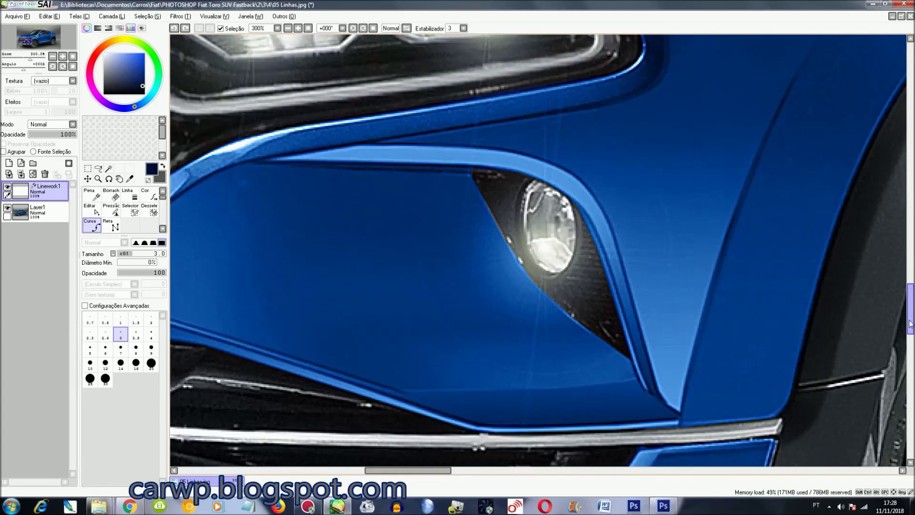
{"action": "left_click_drag", "start_coordinate": [910, 309], "coordinate": [901, 237]}
{"action": "left_click_drag", "start_coordinate": [449, 471], "coordinate": [579, 471]}
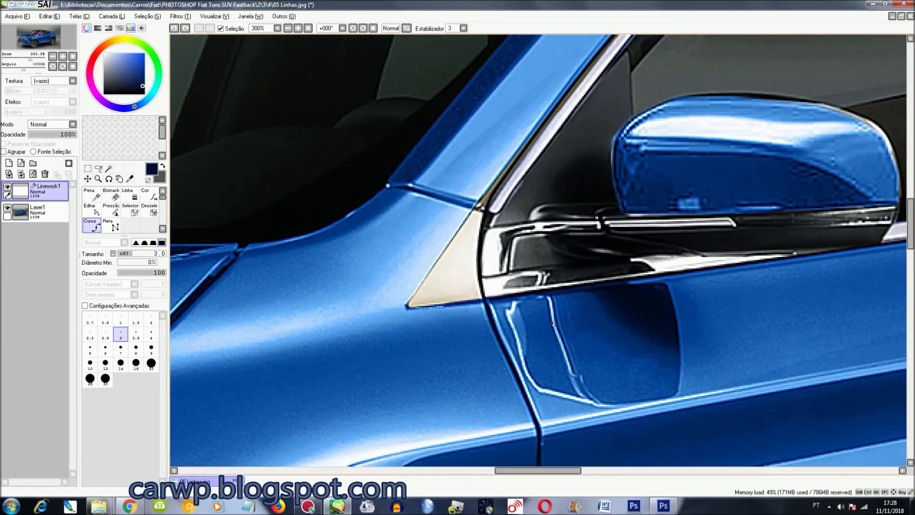
Draw a curve along the window sill, bending up past the B-pillar and up the C-pillar.
{"action": "left_click", "coordinate": [410, 306]}
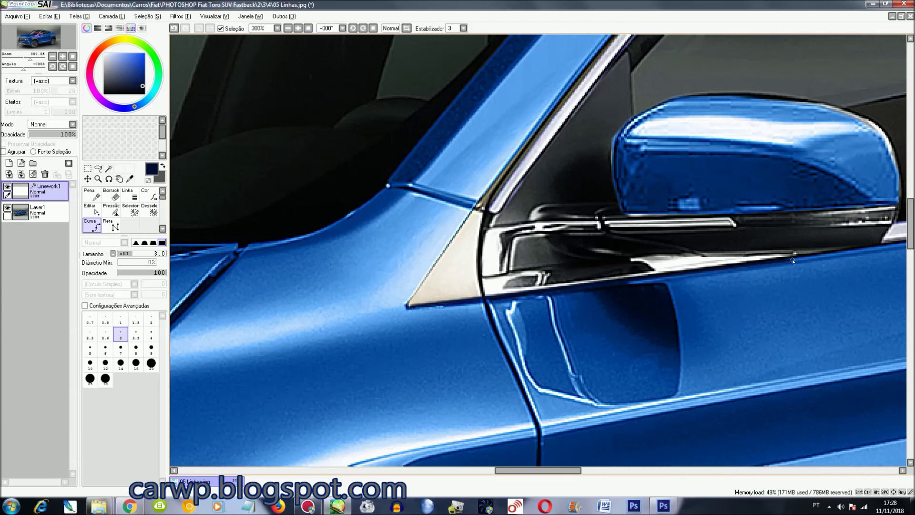
{"action": "key", "text": "Right"}
{"action": "key", "text": "Right"}
{"action": "key", "text": "Right"}
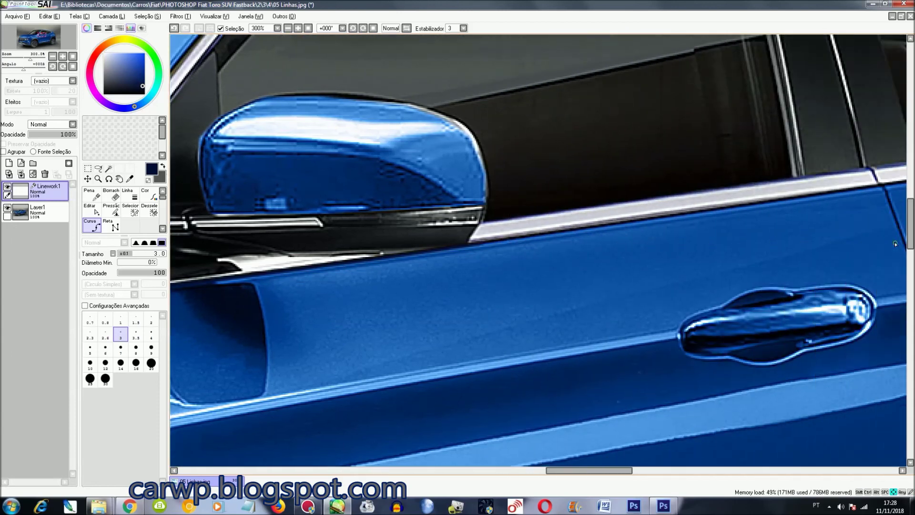
{"action": "key", "text": "Right"}
{"action": "key", "text": "Right"}
{"action": "key", "text": "Right"}
{"action": "key", "text": "Right"}
{"action": "key", "text": "Right"}
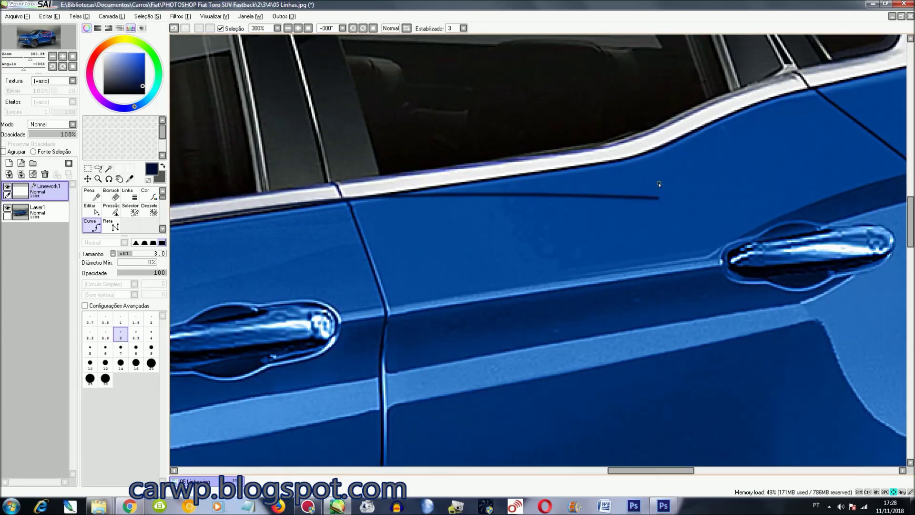
{"action": "key", "text": "Up"}
{"action": "key", "text": "Up"}
{"action": "left_click", "coordinate": [638, 266]}
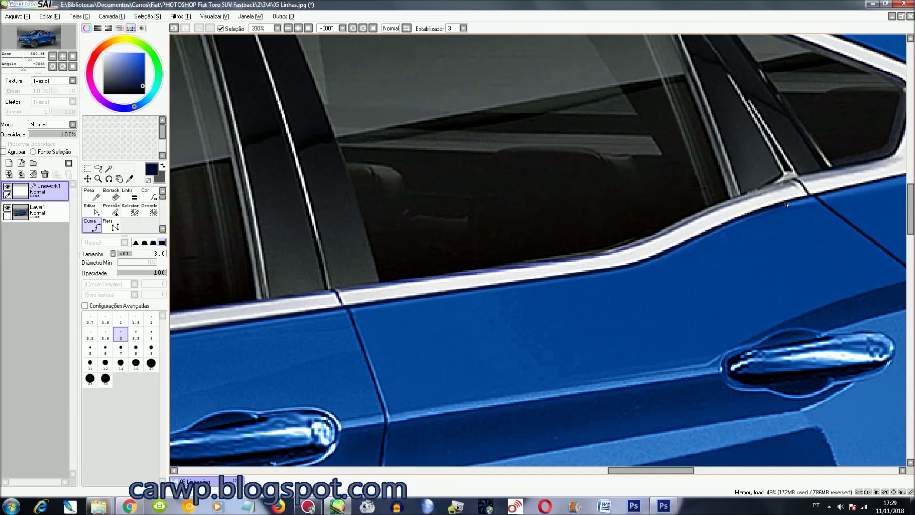
{"action": "key", "text": "Right"}
{"action": "key", "text": "Right"}
{"action": "key", "text": "Right"}
{"action": "key", "text": "Right"}
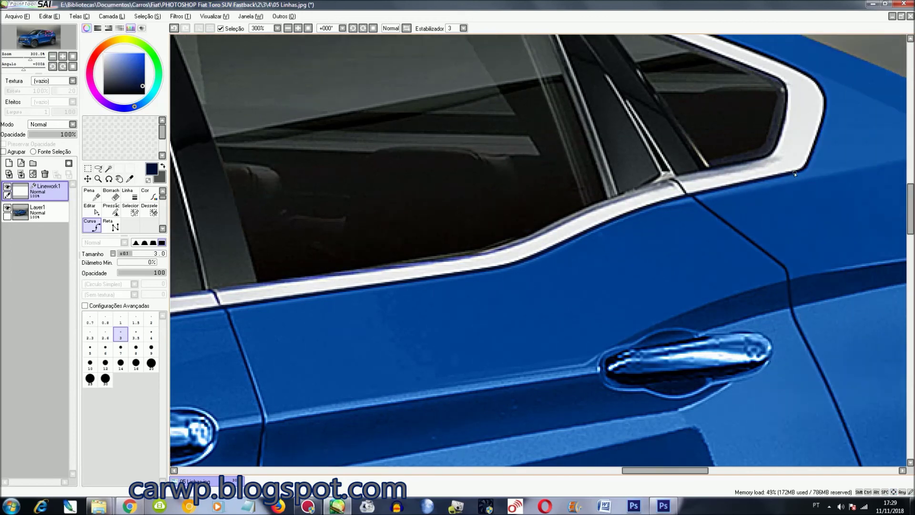
{"action": "left_click", "coordinate": [805, 166]}
Trace the left and bottom edges of the beige triangle beside the side mirror.
{"action": "key", "text": "Up"}
{"action": "key", "text": "Up"}
{"action": "key", "text": "Up"}
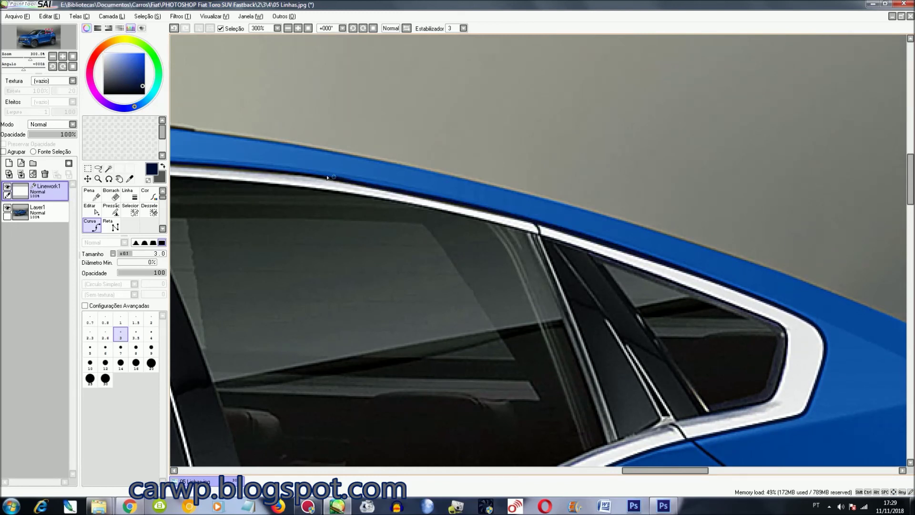
{"action": "key", "text": "Left"}
{"action": "key", "text": "Left"}
{"action": "key", "text": "Left"}
{"action": "key", "text": "Left"}
{"action": "key", "text": "Left"}
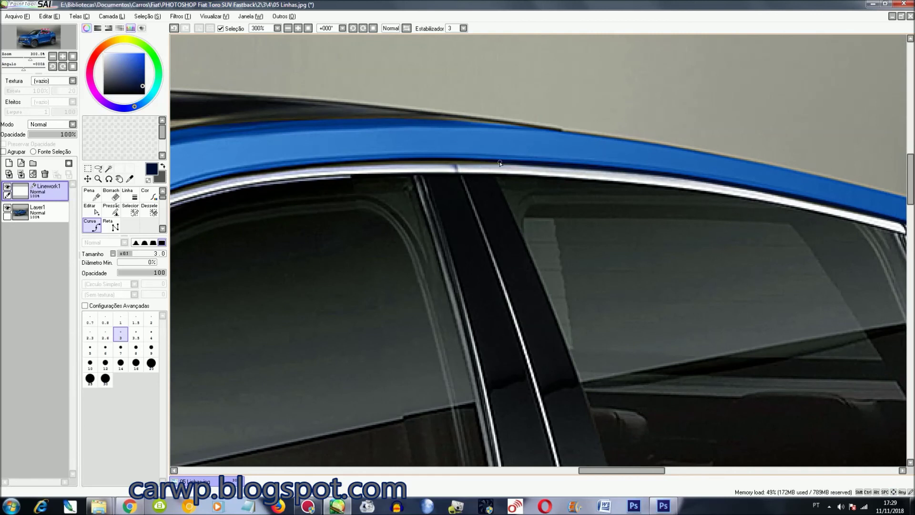
{"action": "key", "text": "Left"}
{"action": "key", "text": "Left"}
{"action": "key", "text": "Left"}
{"action": "key", "text": "Left"}
{"action": "key", "text": "Left"}
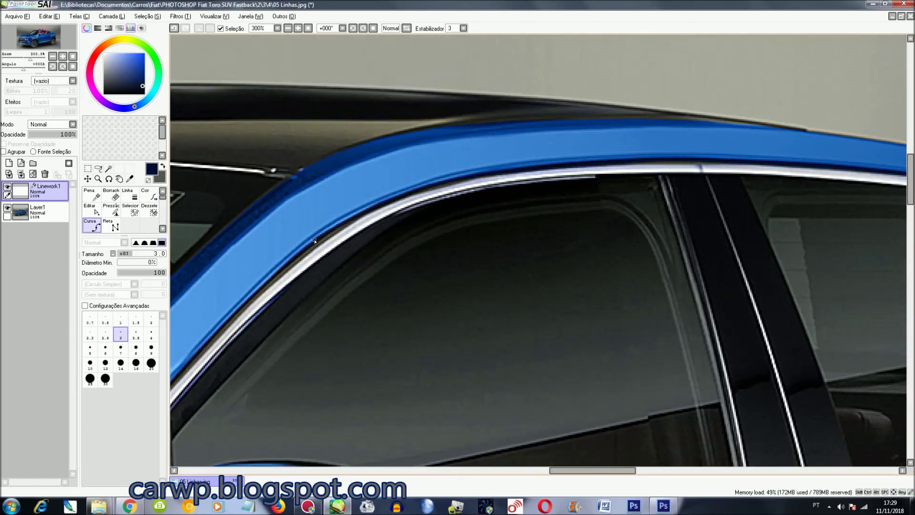
{"action": "key", "text": "Left"}
{"action": "key", "text": "Left"}
{"action": "key", "text": "Down"}
{"action": "key", "text": "Down"}
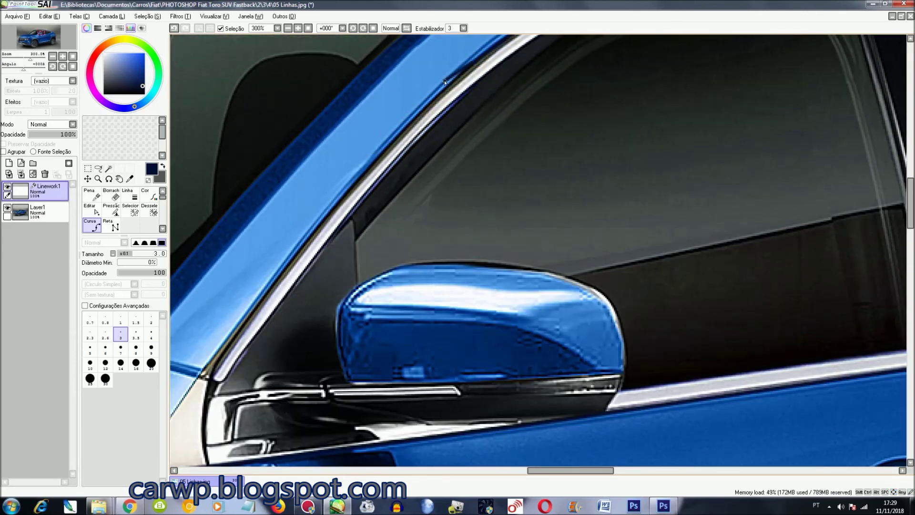
{"action": "key", "text": "Left"}
{"action": "key", "text": "Down"}
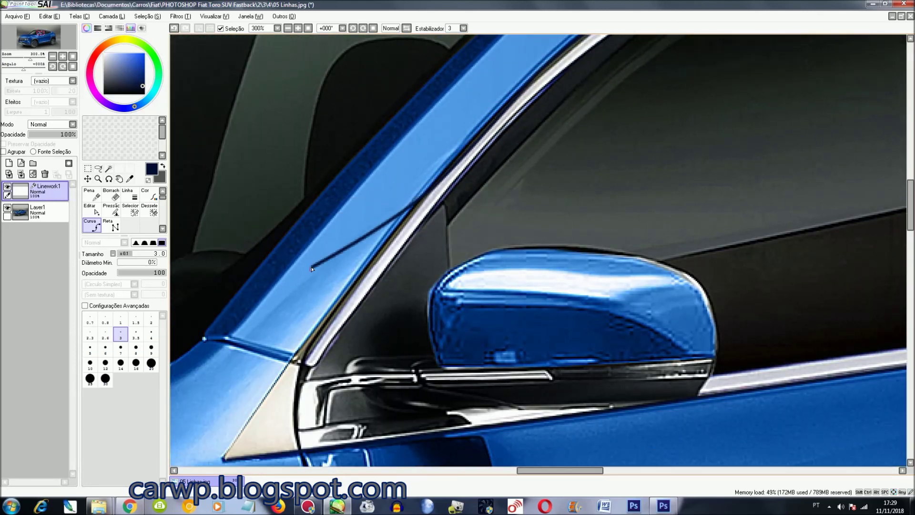
{"action": "left_click", "coordinate": [289, 363]}
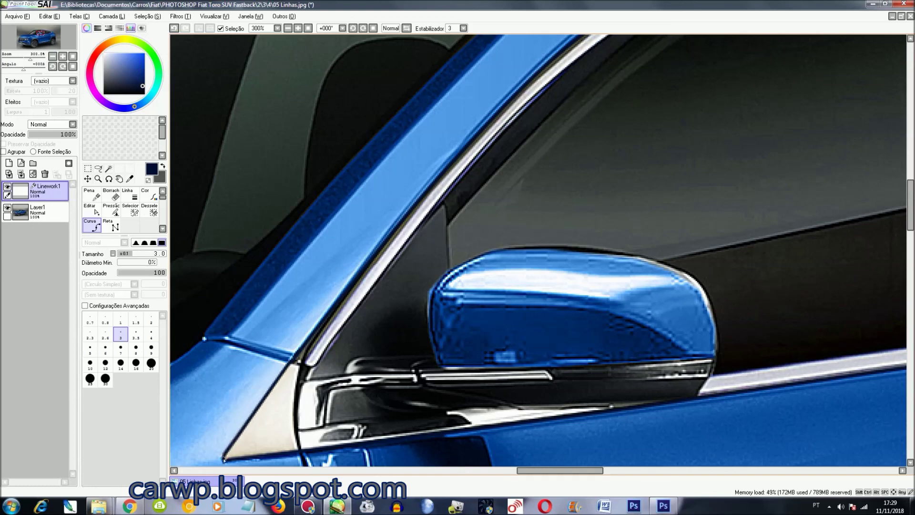
{"action": "left_click", "coordinate": [225, 459]}
Select the entire image and bring up the Blur filters list.
{"action": "scroll", "coordinate": [495, 279], "scroll_direction": "down", "scroll_amount": 6}
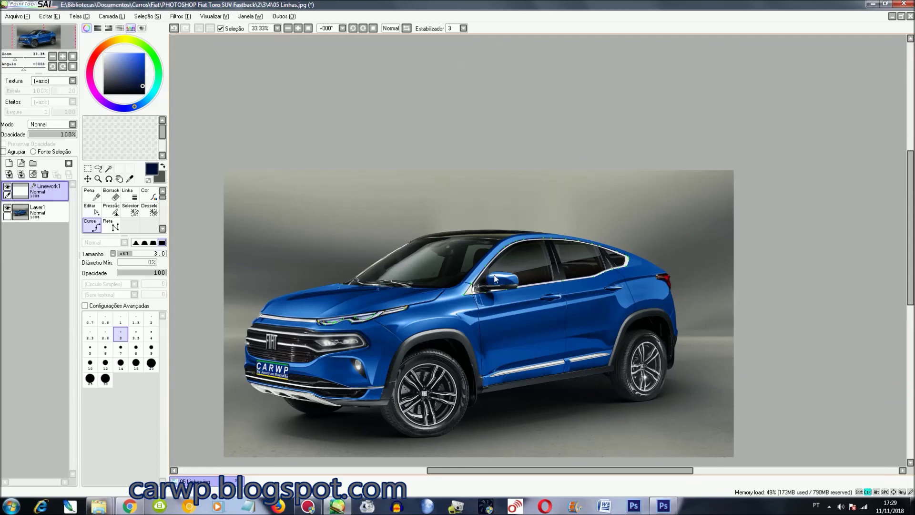
{"action": "scroll", "coordinate": [495, 279], "scroll_direction": "up", "scroll_amount": 2}
{"action": "scroll", "coordinate": [495, 278], "scroll_direction": "up", "scroll_amount": 1}
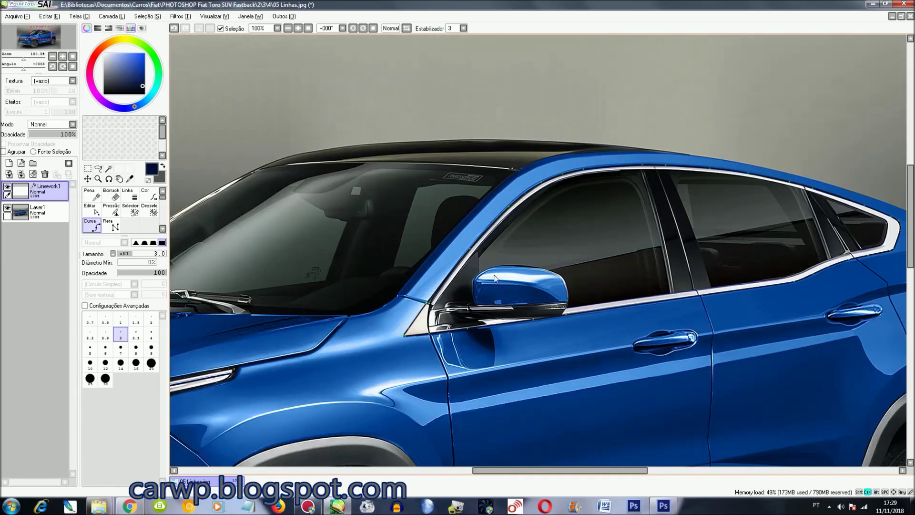
{"action": "scroll", "coordinate": [495, 279], "scroll_direction": "down", "scroll_amount": 2}
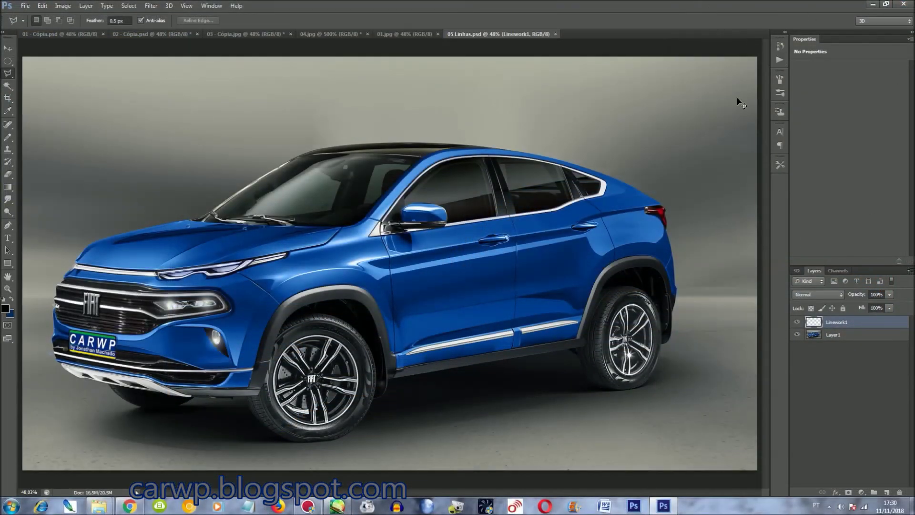
{"action": "key", "text": "ctrl+a"}
{"action": "left_click", "coordinate": [150, 6]}
{"action": "mouse_move", "coordinate": [193, 102]}
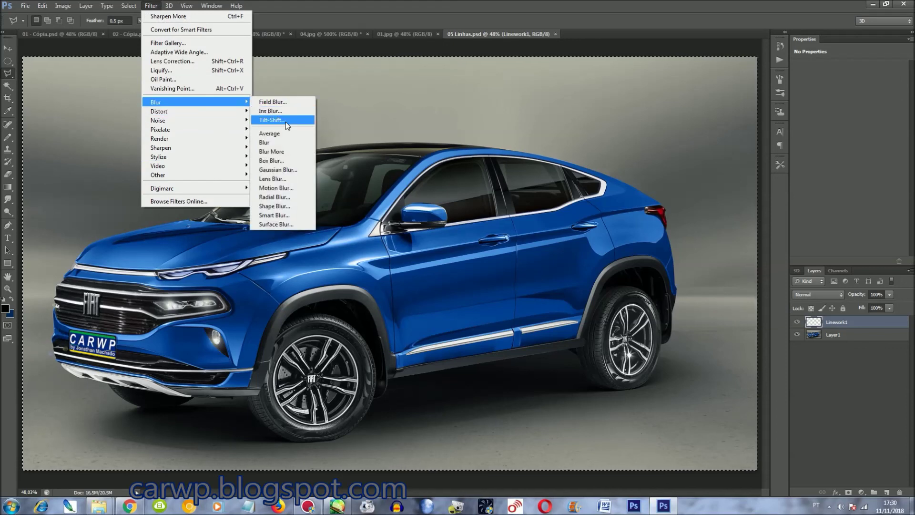
Dismiss the Blur filters, close 05 Linhas.psd without saving, and close the Actions panel.
{"action": "left_click", "coordinate": [681, 254]}
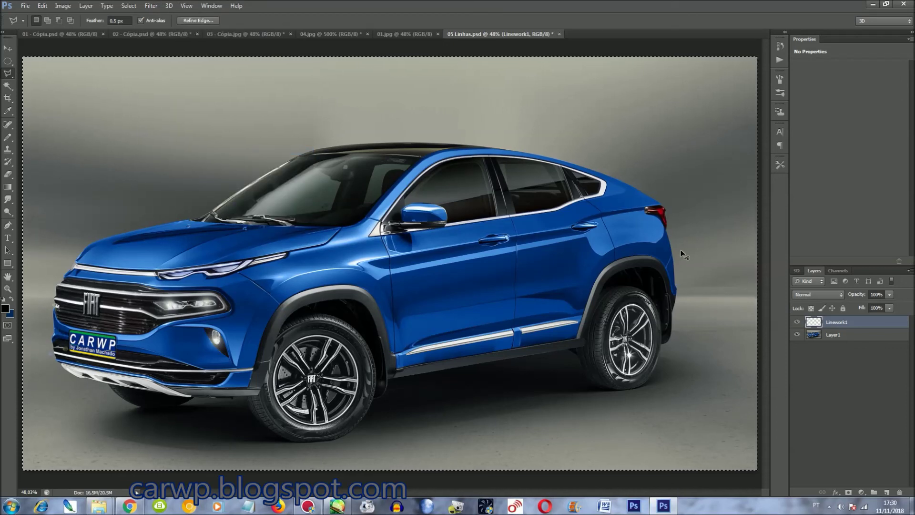
{"action": "key", "text": "ctrl+w"}
{"action": "key", "text": "n"}
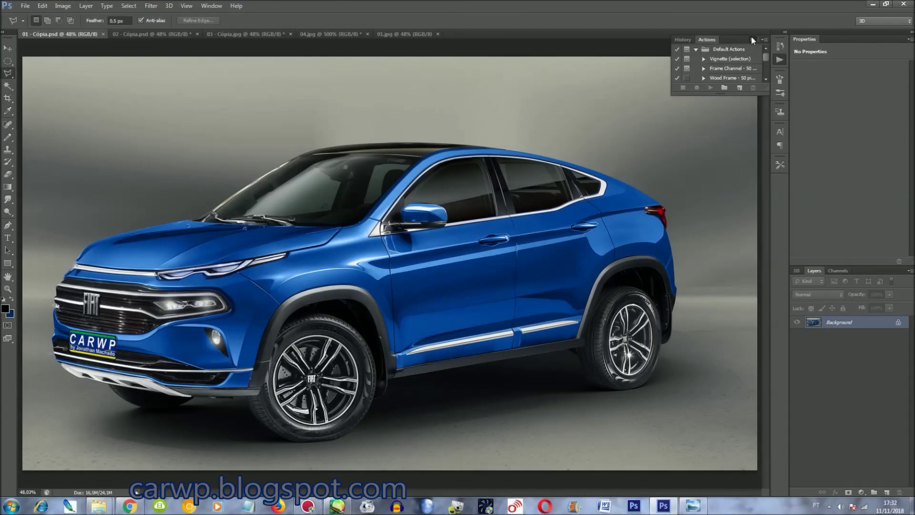
{"action": "left_click", "coordinate": [751, 38]}
Zoom into 01 - Cópia.psd and begin a Polygonal Lasso outline around the hood washer nozzle.
{"action": "key", "text": "ctrl+plus"}
{"action": "key", "text": "ctrl+plus"}
{"action": "key", "text": "ctrl+plus"}
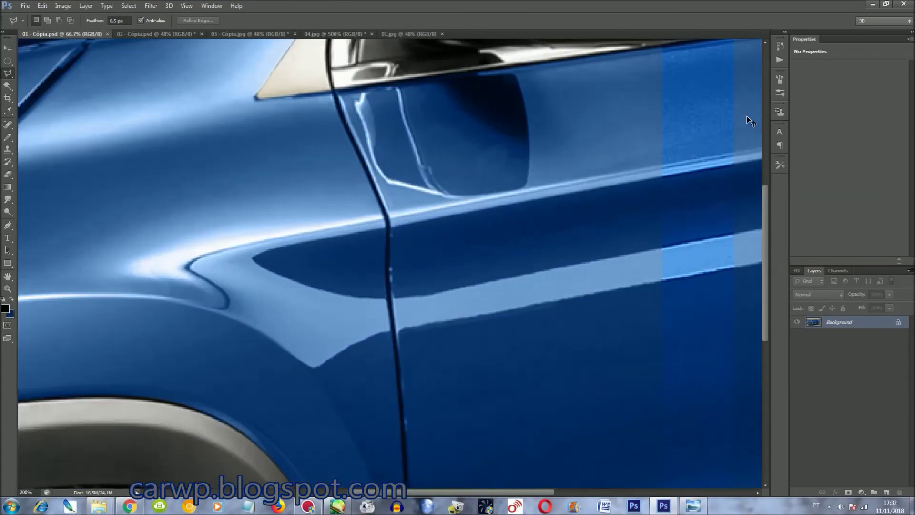
{"action": "left_click_drag", "start_coordinate": [484, 491], "coordinate": [378, 503]}
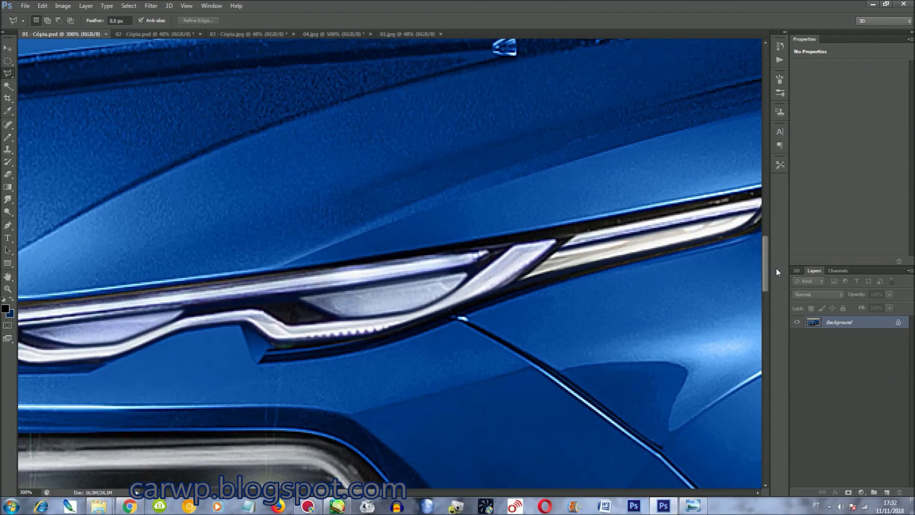
{"action": "left_click_drag", "start_coordinate": [766, 272], "coordinate": [758, 231]}
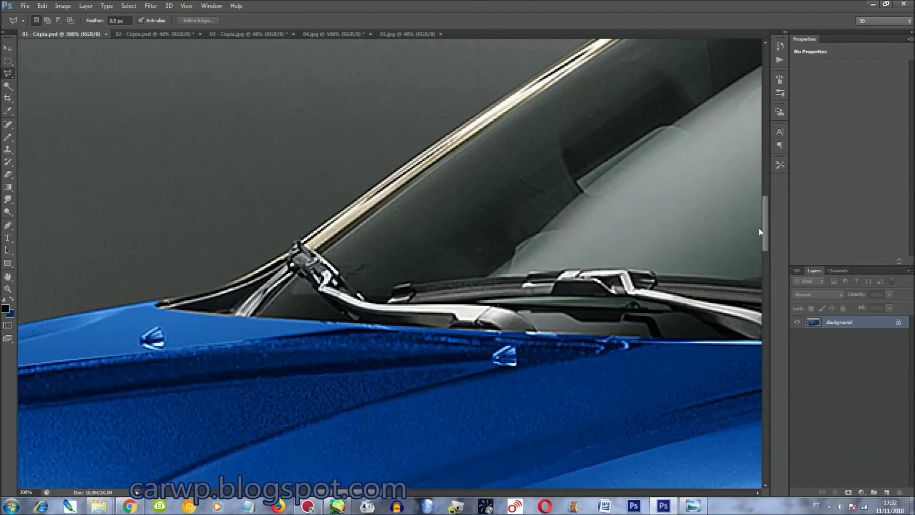
{"action": "left_click", "coordinate": [500, 355]}
{"action": "scroll", "coordinate": [429, 348], "scroll_direction": "left", "scroll_amount": 3}
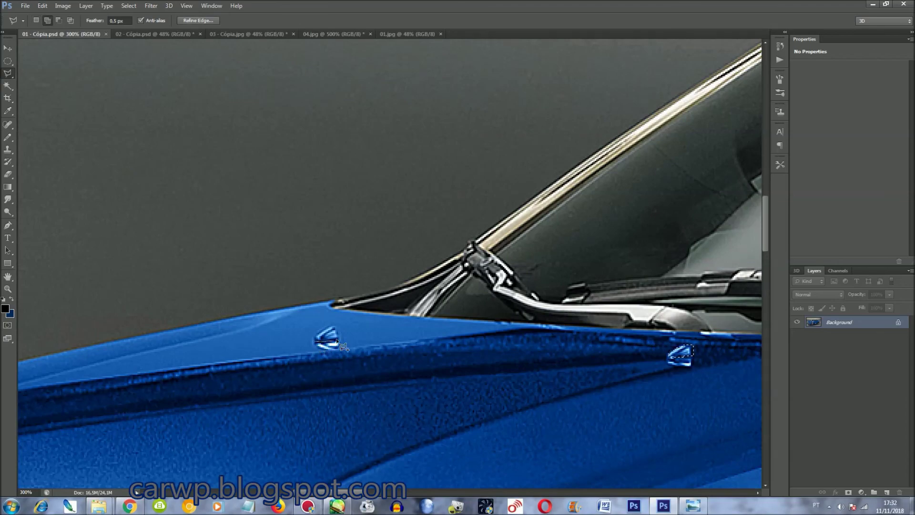
{"action": "left_click", "coordinate": [332, 325]}
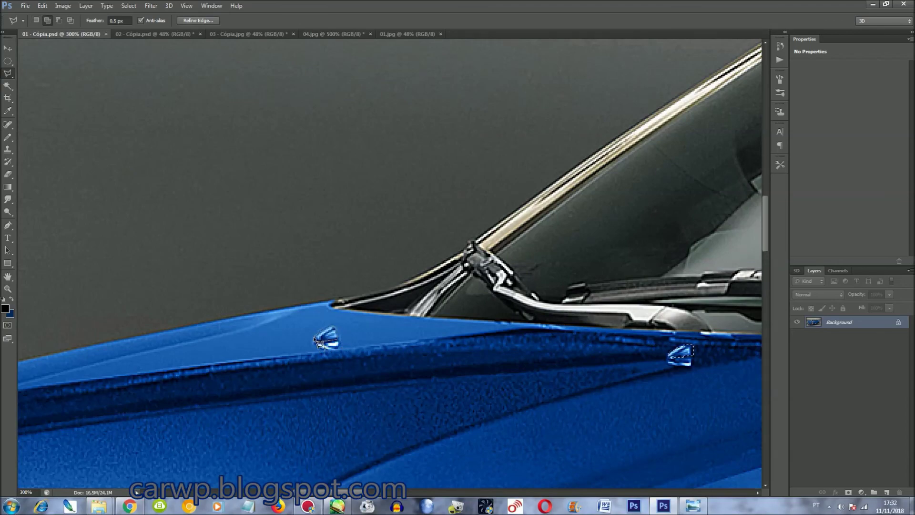